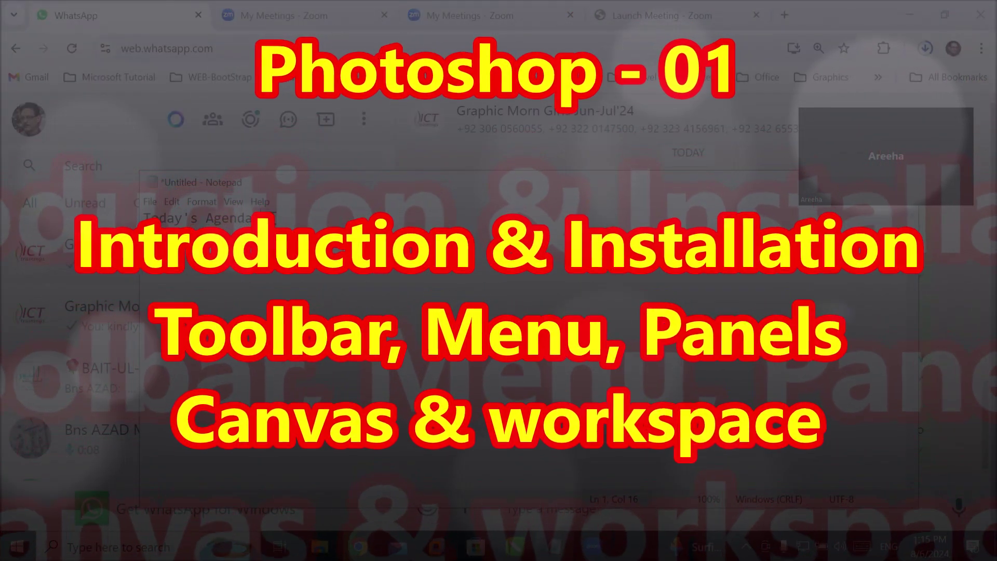
# - Type '1-' as the first numbered item under 'Today's Agenda:'
pyautogui.write('1-')
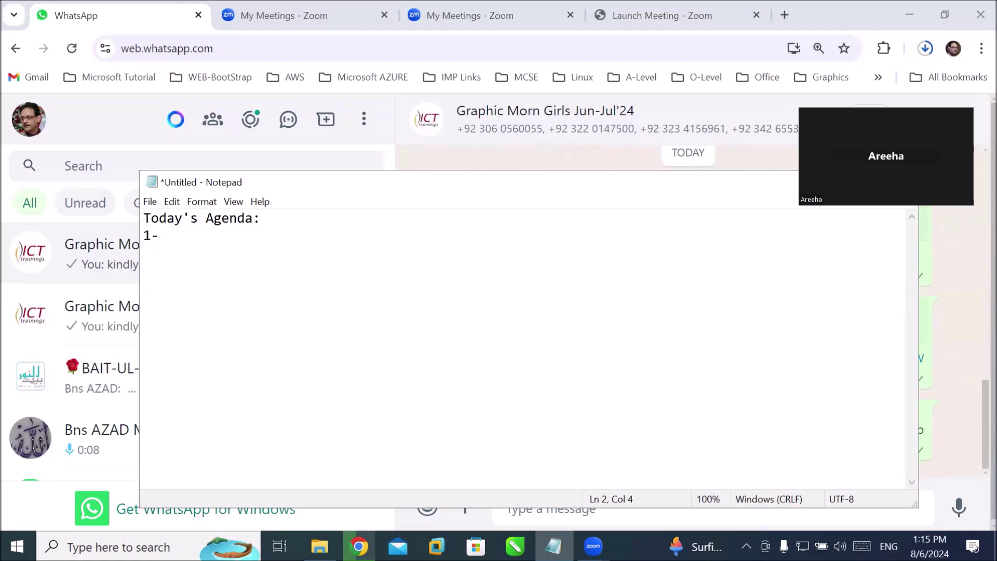
# - Write items 1–3: 'How to install photoshop', 'introduction about course outline', 'Start software Adobe Photoshop'
pyautogui.write('How ')
pyautogui.write('to install photoshop')
pyautogui.press('Return')
pyautogui.write('2')
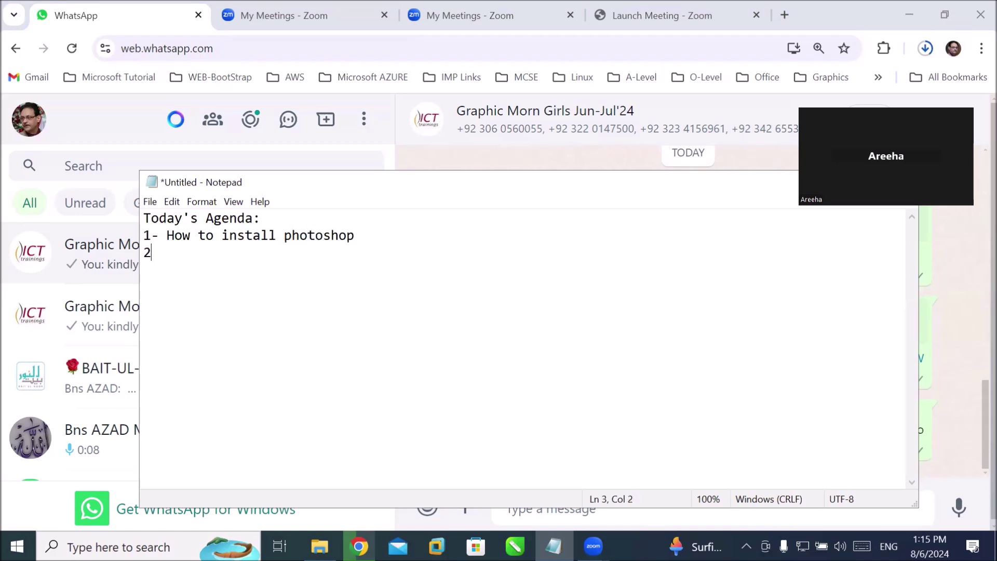
pyautogui.write('- introduction about course outline')
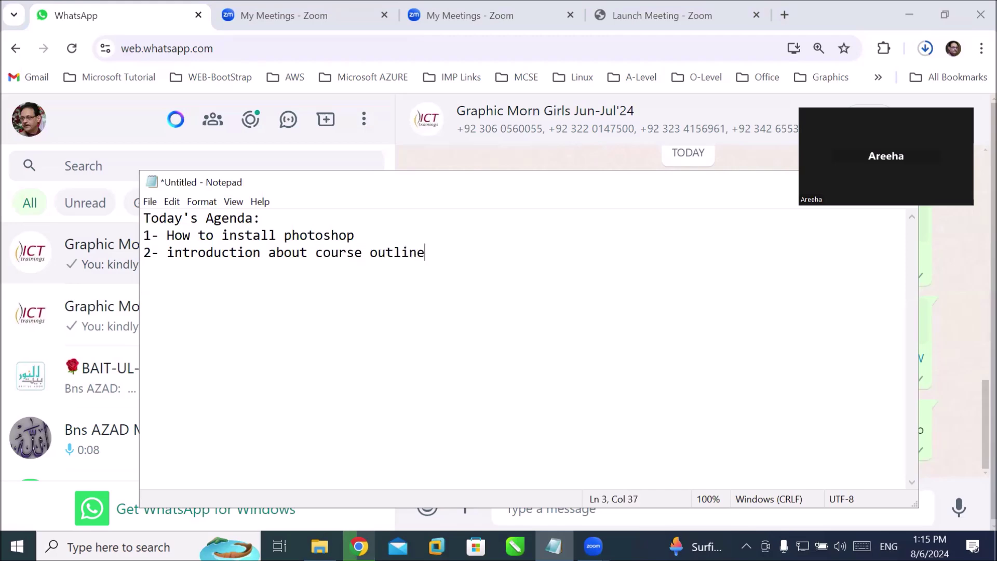
pyautogui.press('Return')
pyautogui.write('3')
pyautogui.write('- Start')
pyautogui.write(' software Adobe Photoshop')
# - Insert sub-item 'a) Adobe photoshop' on a new line below item 2
pyautogui.press('Up')
pyautogui.press('Return')
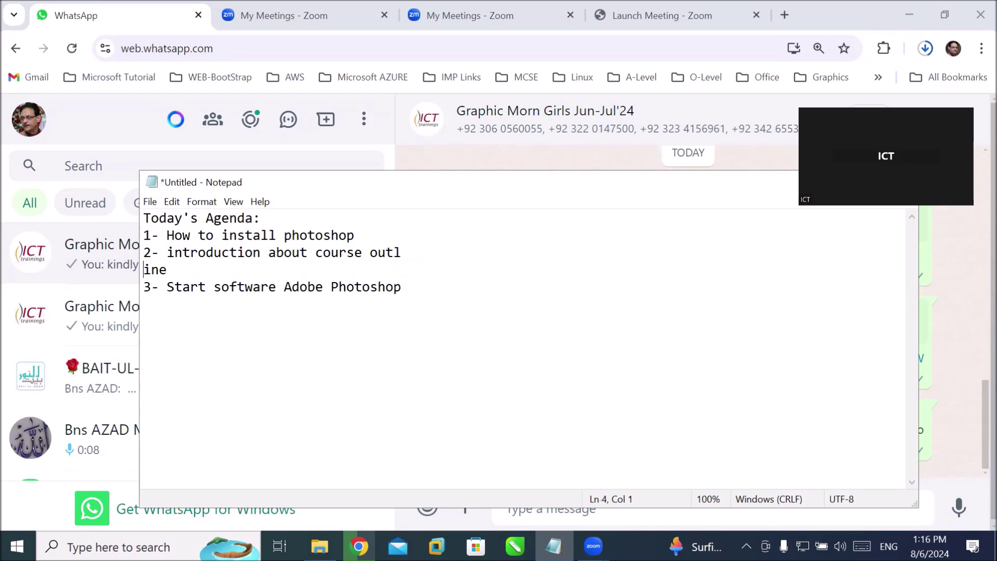
pyautogui.press('BackSpace')
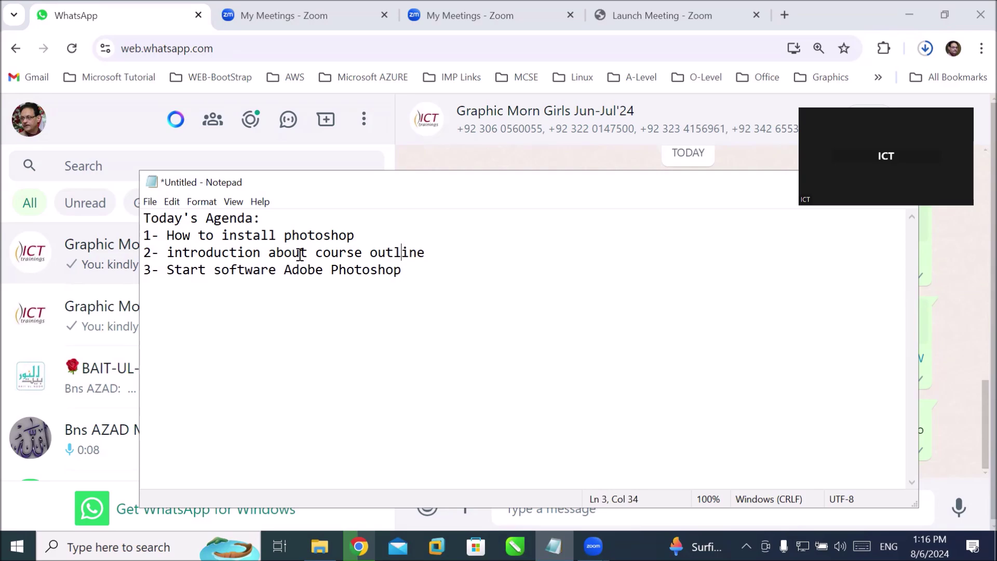
pyautogui.click(449, 252)
pyautogui.press('Return')
pyautogui.write('a) Adobe photoshop')
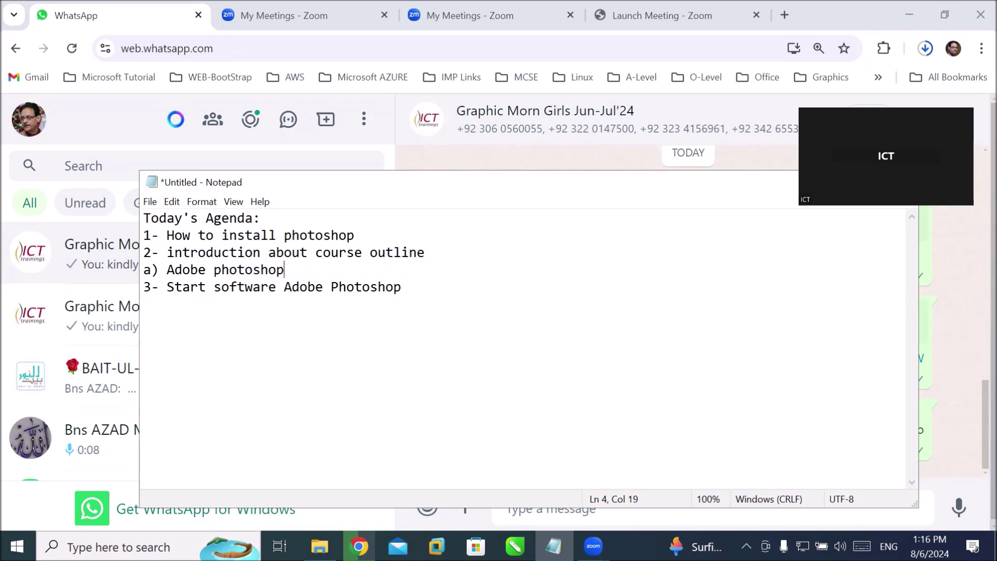
# - Add sub-items 'b) Adobe Illustrator' and 'c) Coreldraw' under item 2
pyautogui.press('Return')
pyautogui.write('b) ')
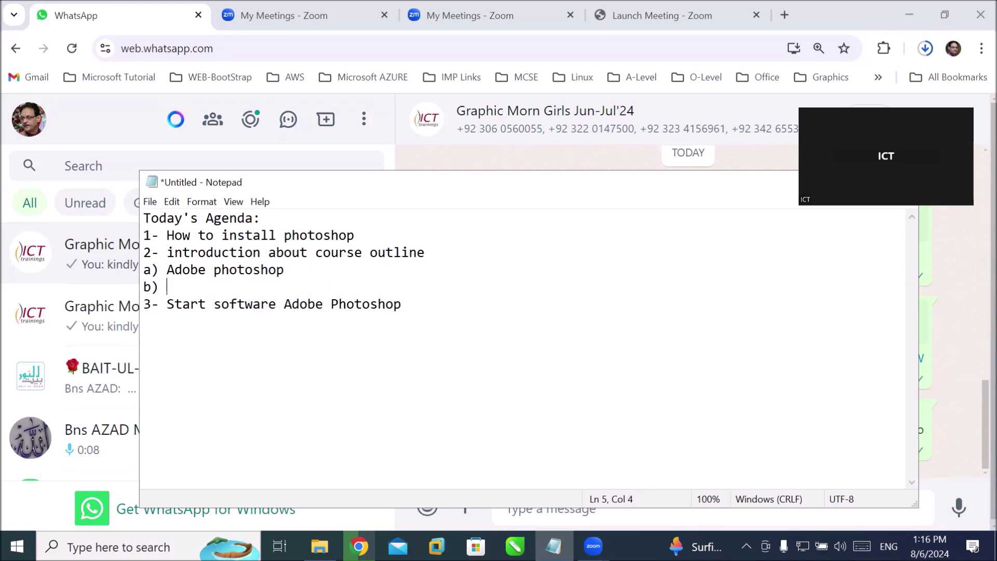
pyautogui.write('Adb')
pyautogui.press('BackSpace')
pyautogui.write('obe ')
pyautogui.write('Illustr')
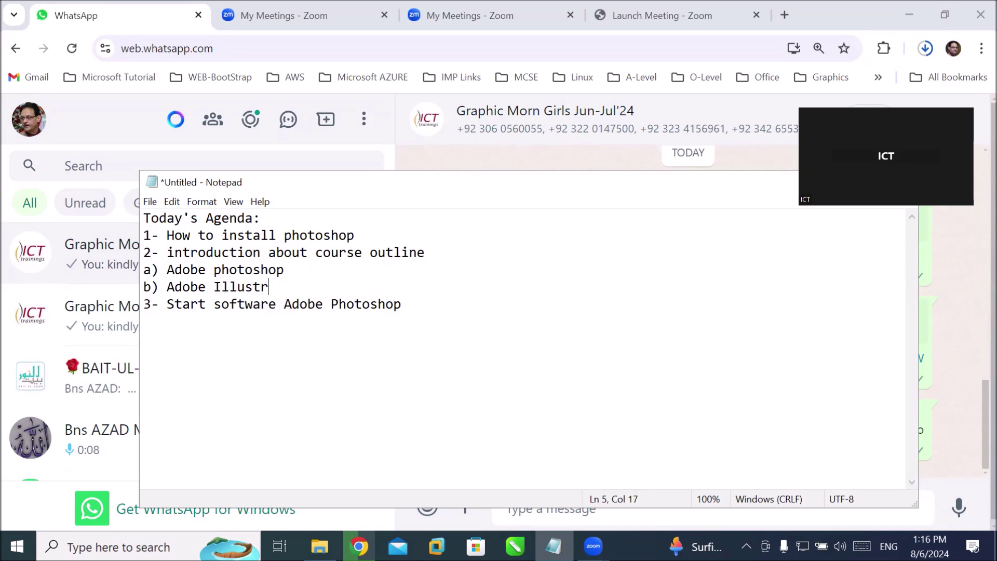
pyautogui.write('ator')
pyautogui.press('Return')
pyautogui.write('c) Coreldraw')
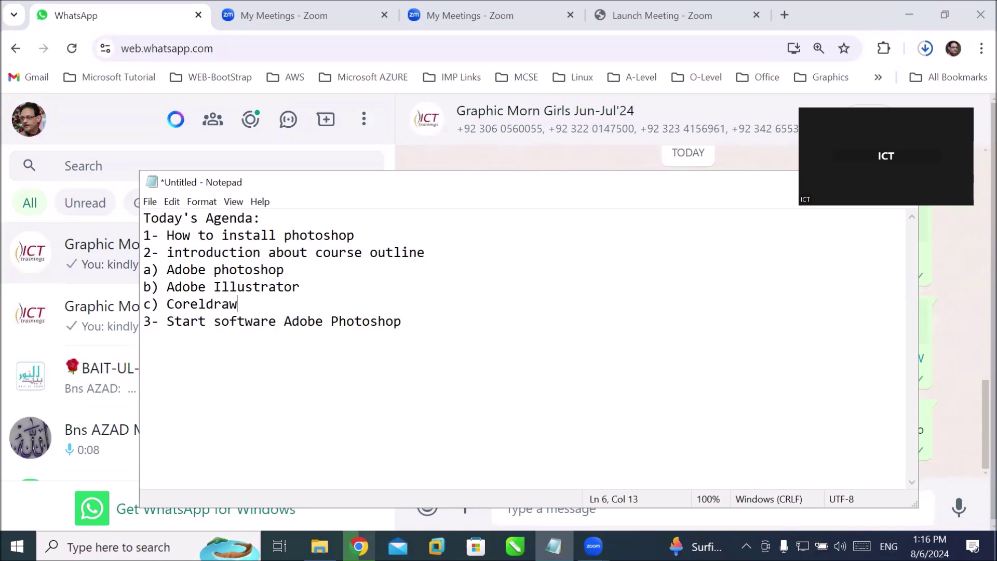
# - Add a blank line and change item 3 to 'Starting module:'
pyautogui.press('Return')
pyautogui.press('Down')
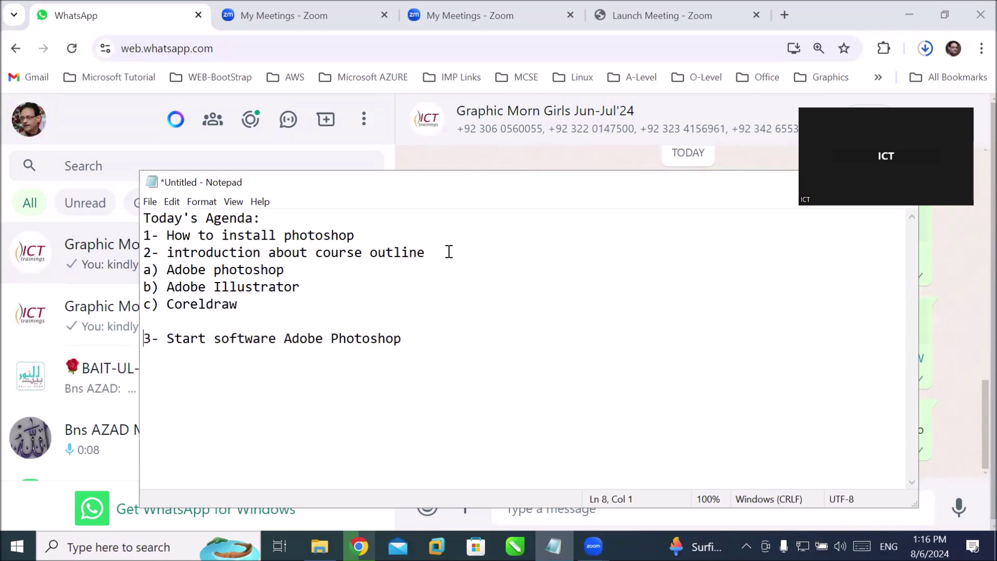
pyautogui.press('Right')
pyautogui.press('Right')
pyautogui.press('Right')
pyautogui.press('Right')
pyautogui.press('Right')
pyautogui.write('ing module')
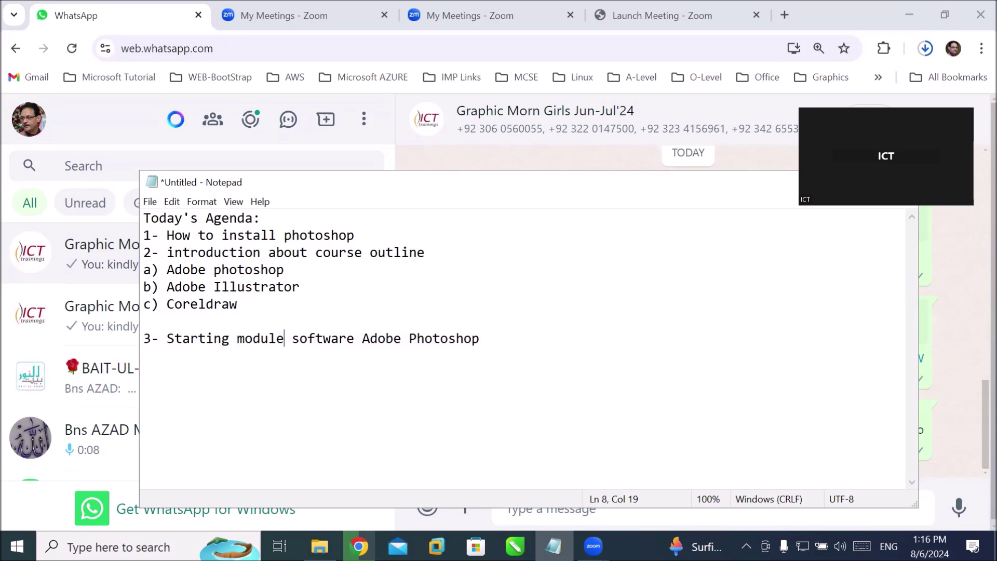
pyautogui.write(':')
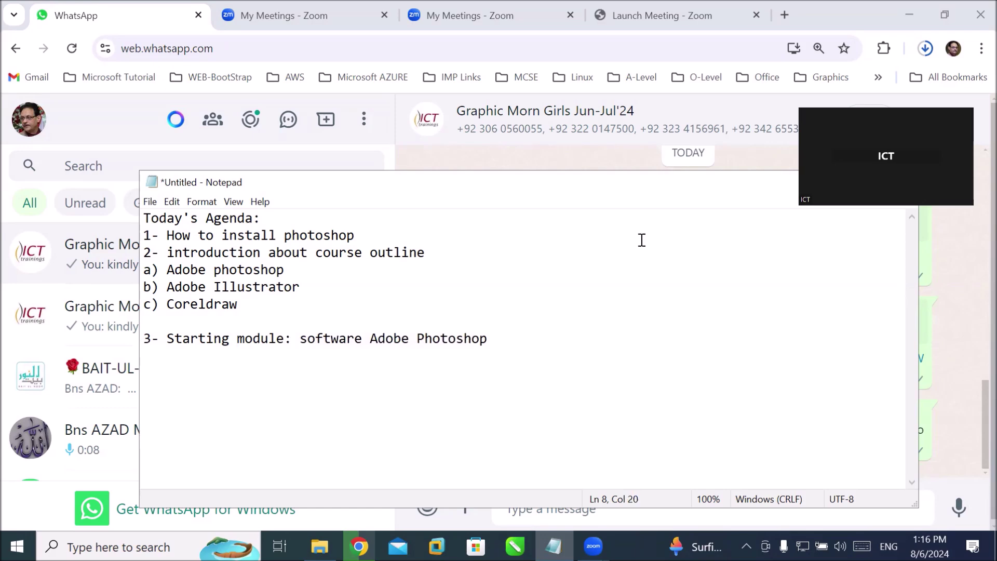
pyautogui.click(521, 338)
# - Add item 4 'Introduction about photoshop, its interface' listing Menu, Toolbox, Panels, Properties
pyautogui.press('Return')
pyautogui.write('4- ')
pyautogui.write('Int')
pyautogui.write('roduction about photoshop, its interface')
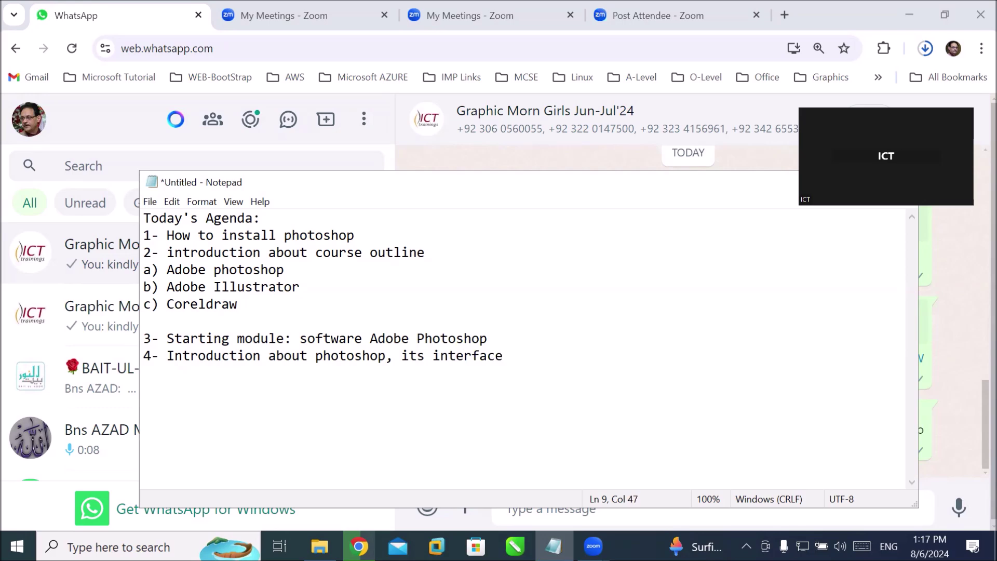
pyautogui.write('Menu, Toolbox, Panel')
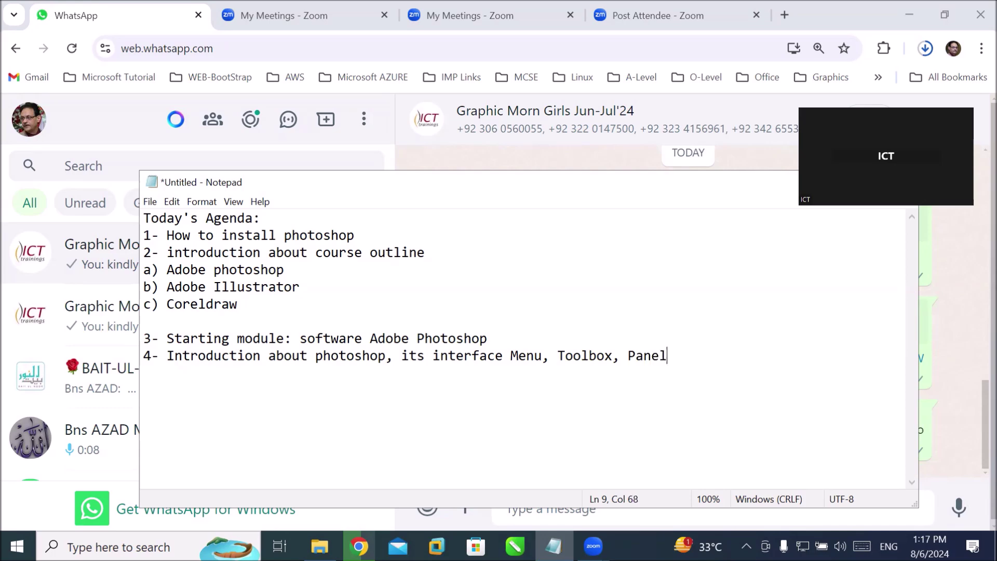
pyautogui.write('s, Properties....')
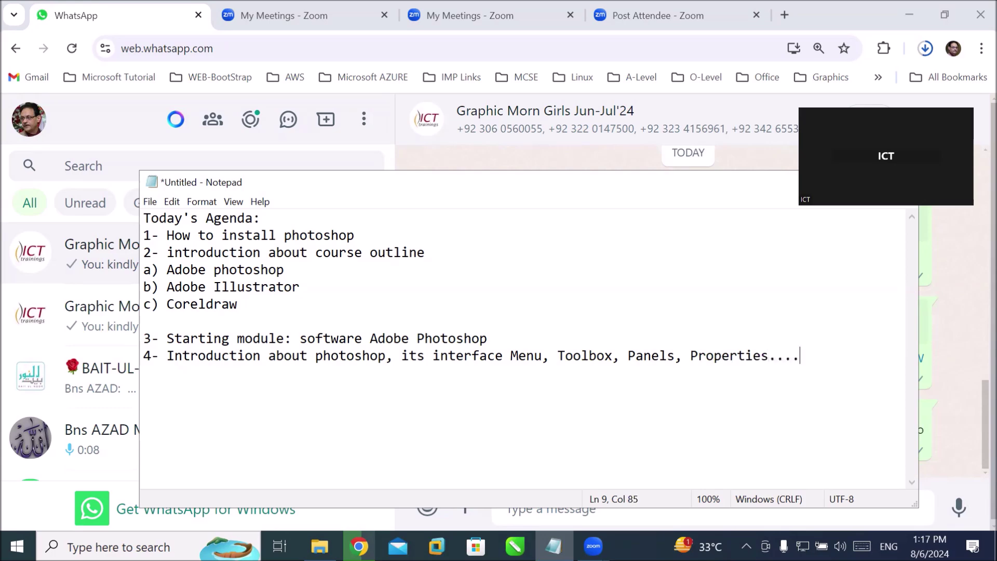
# - Add item 5 'How to create, Save, Open, Close document in photoshop?'
pyautogui.press('Return')
pyautogui.write('5- ')
pyautogui.write('How to ')
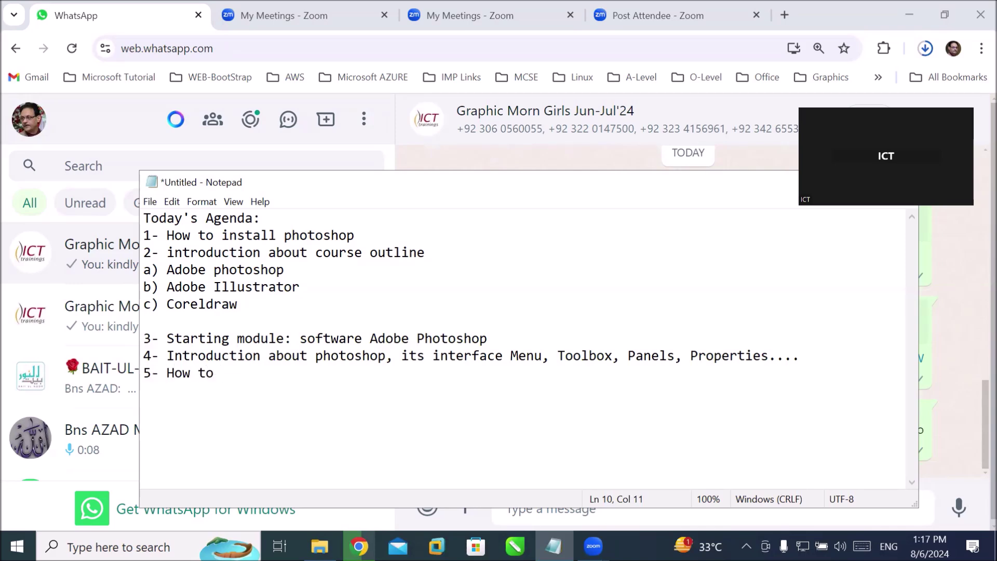
pyautogui.write('create')
pyautogui.press('BackSpace')
pyautogui.write(', Save, Open, Close')
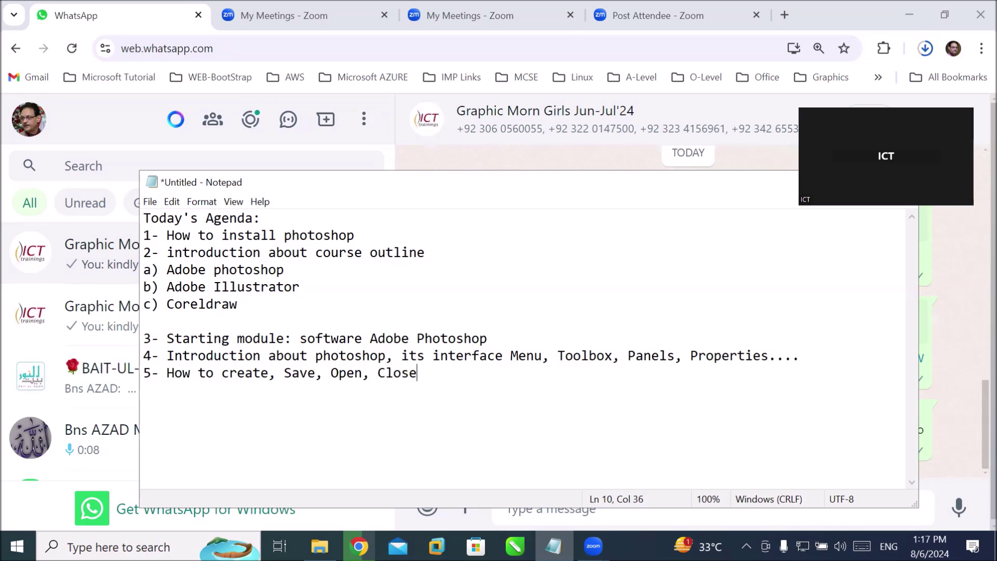
pyautogui.write(' document in photoshop')
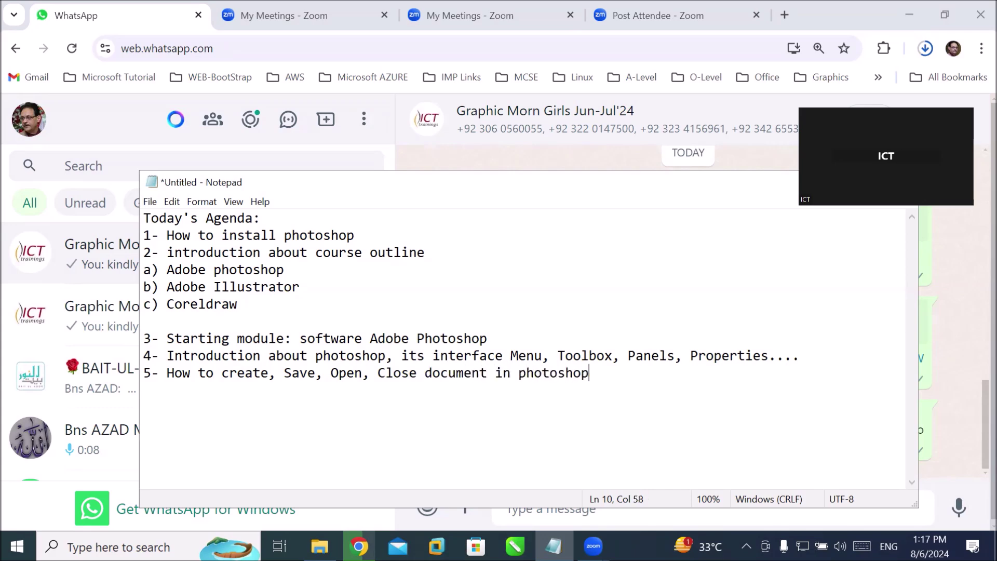
pyautogui.write('?')
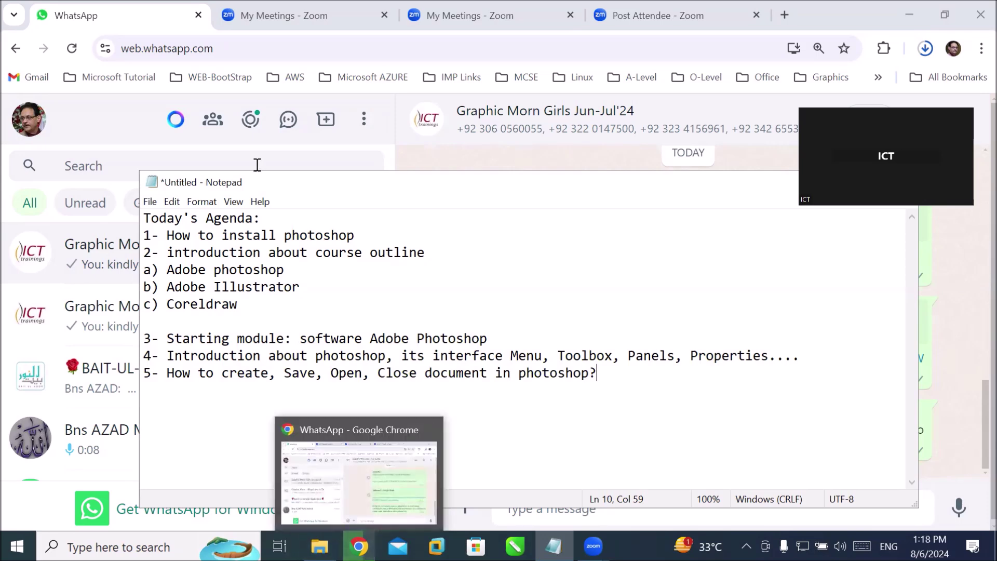
# - Search for 'ict trainings institute' and open the ICT Trainings website
pyautogui.click(462, 252)
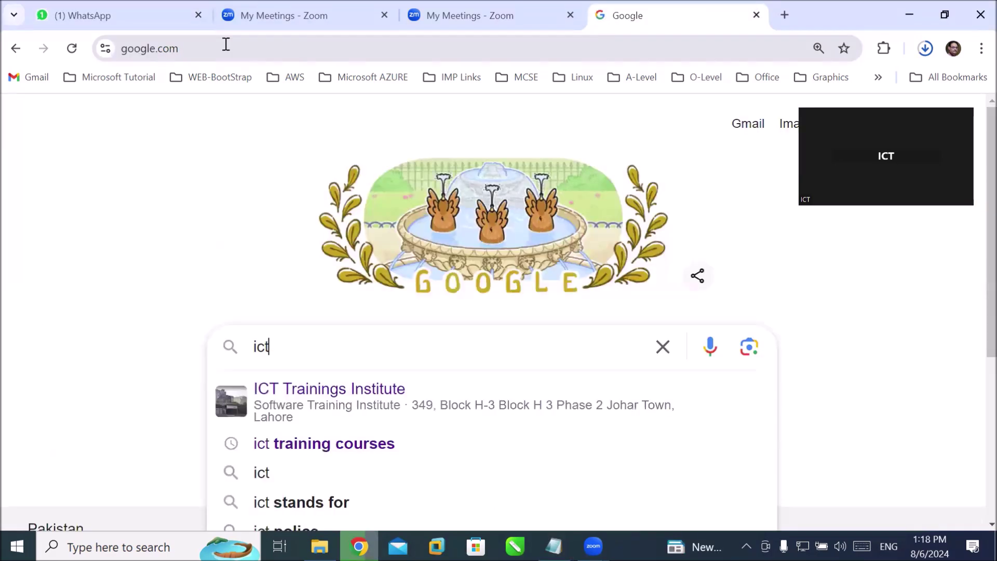
pyautogui.press('Down')
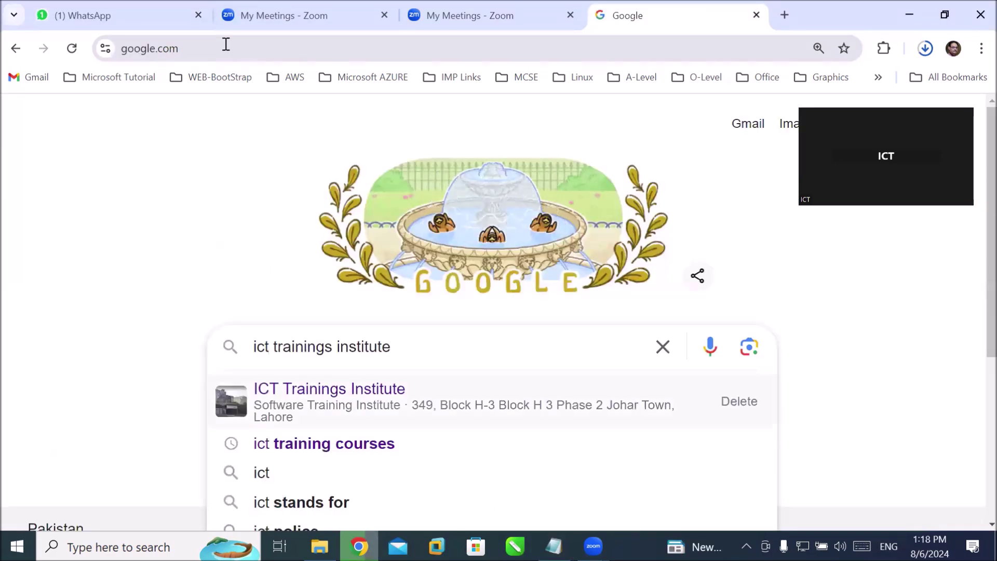
pyautogui.press('Return')
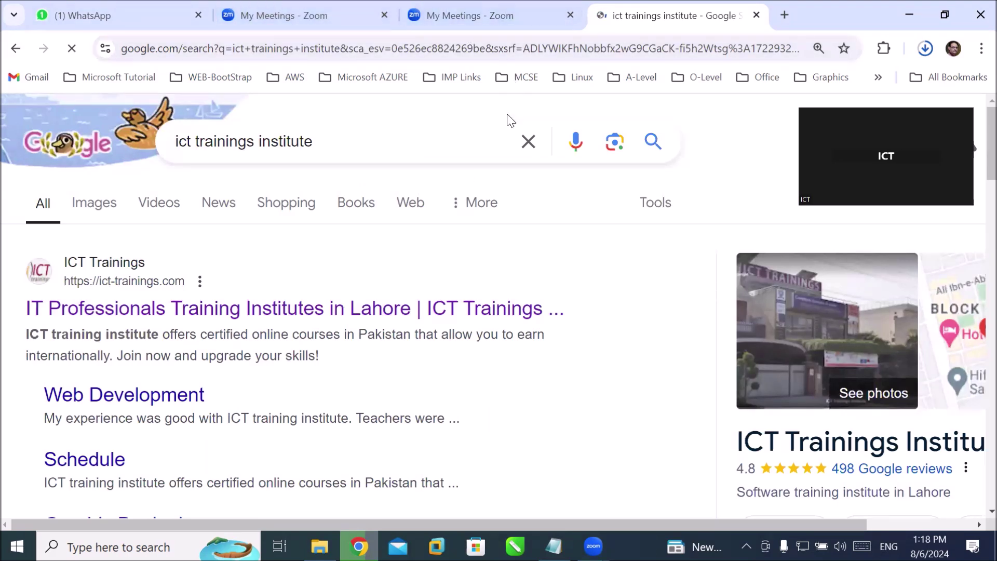
pyautogui.click(305, 309)
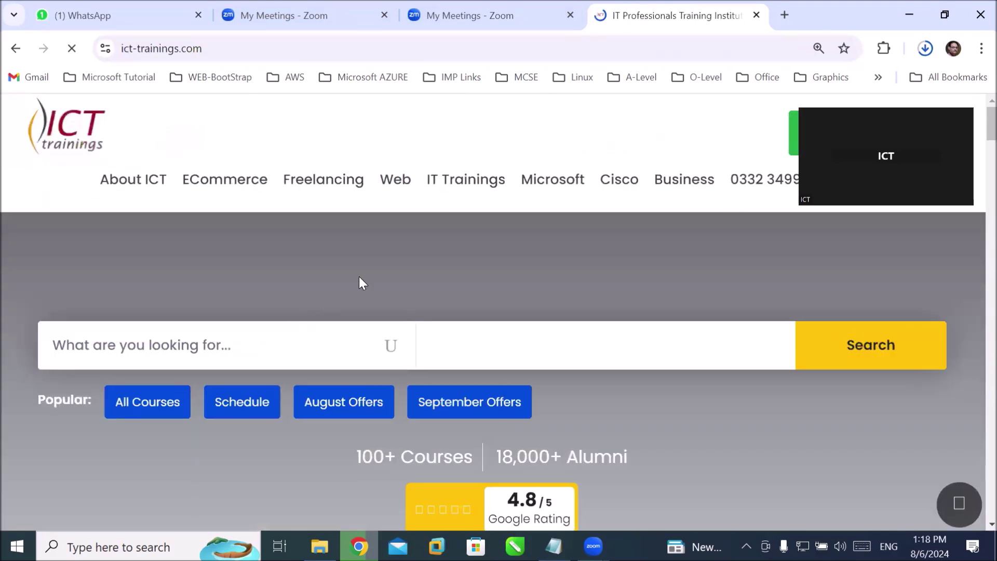
pyautogui.scroll(-3, 359, 276)
pyautogui.scroll(-5, 360, 282)
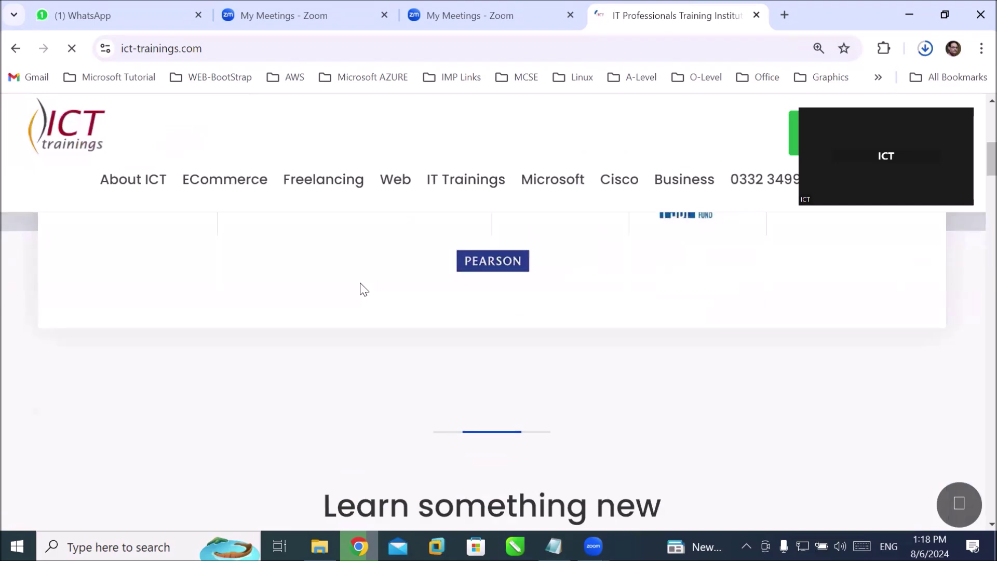
pyautogui.scroll(8, 363, 275)
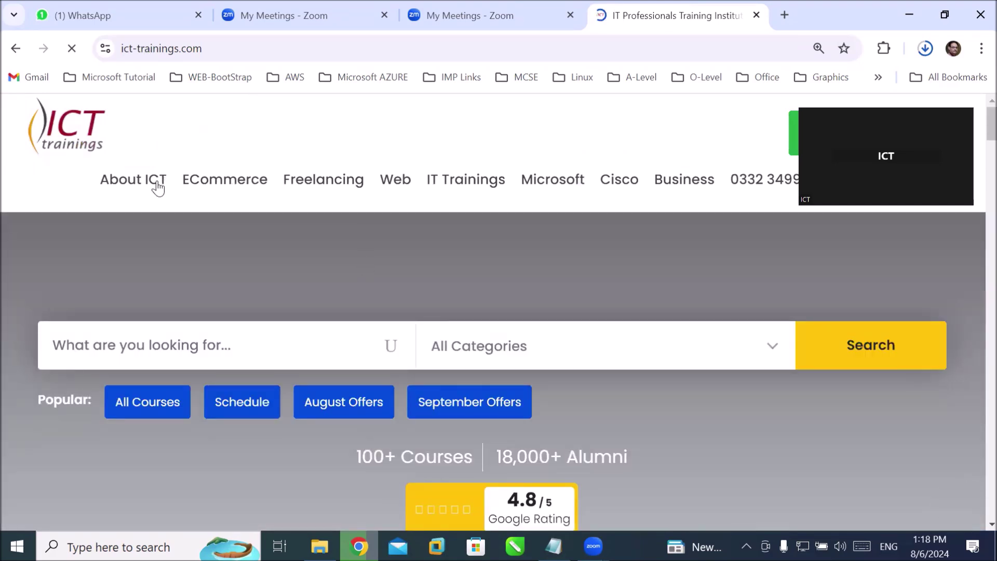
pyautogui.moveTo(466, 179)
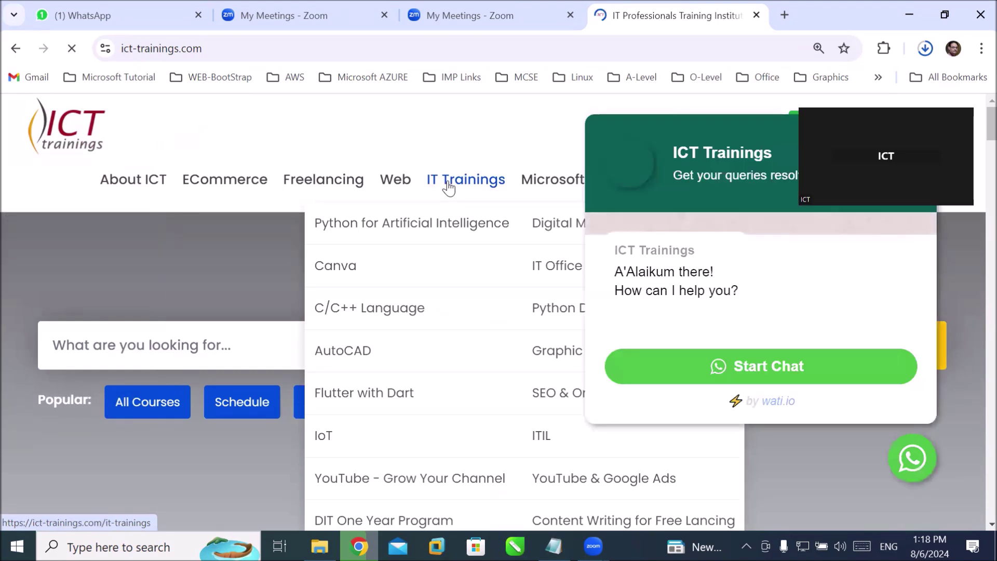
# - Open the graphics course, close the chat popup, and scroll to the ECommerce course cards
pyautogui.click(548, 352)
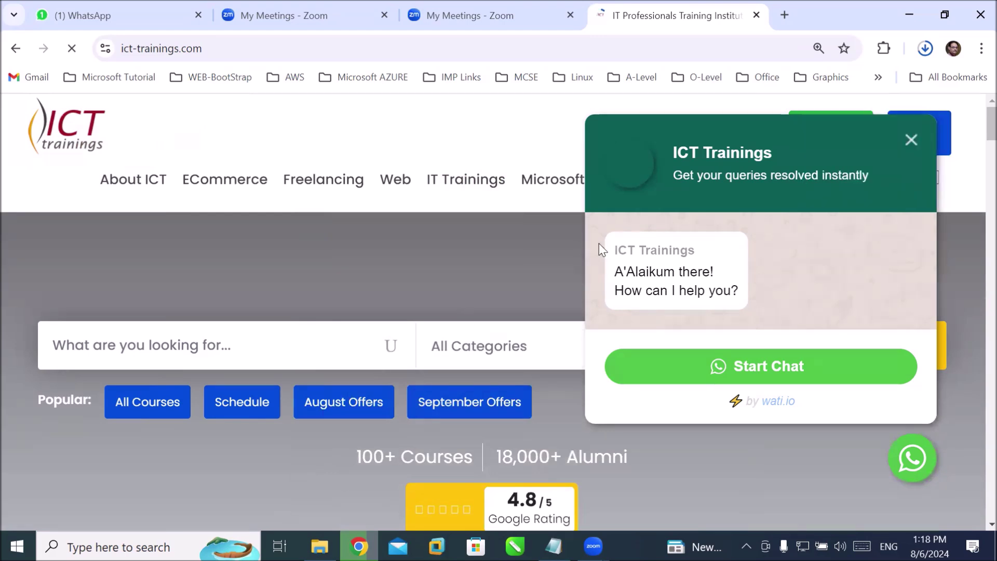
pyautogui.click(910, 139)
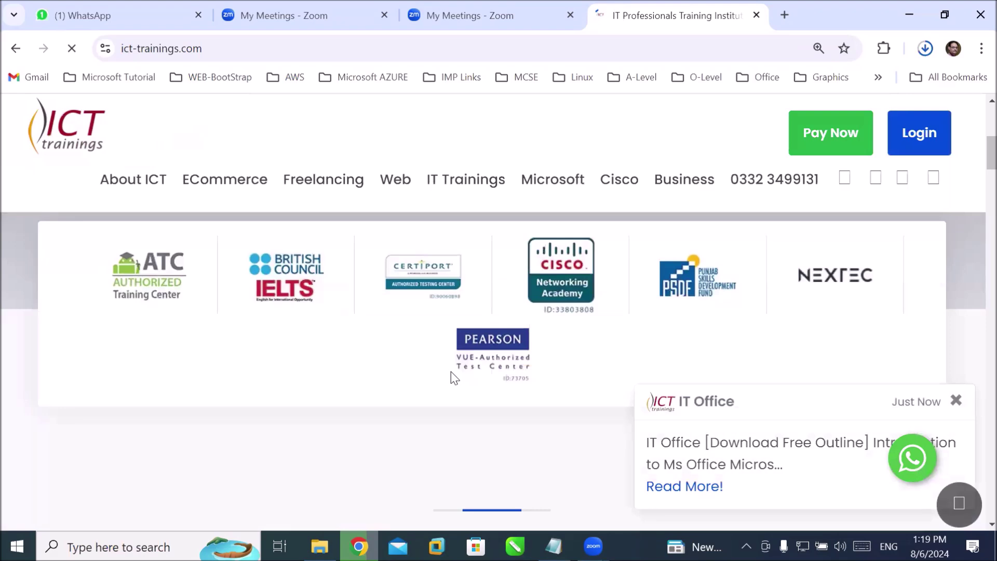
pyautogui.scroll(-1, 451, 369)
pyautogui.scroll(-3, 451, 370)
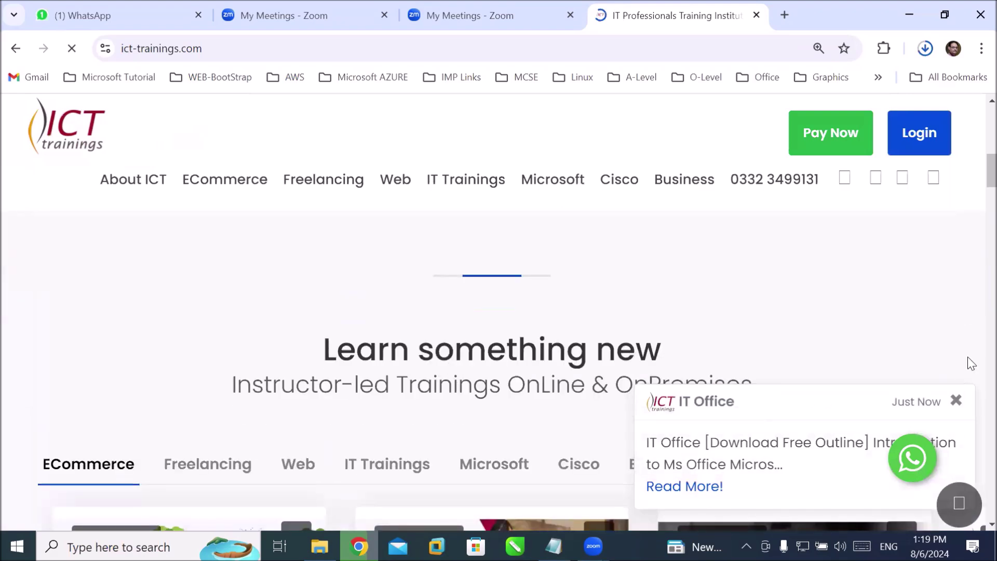
pyautogui.scroll(-3, 534, 343)
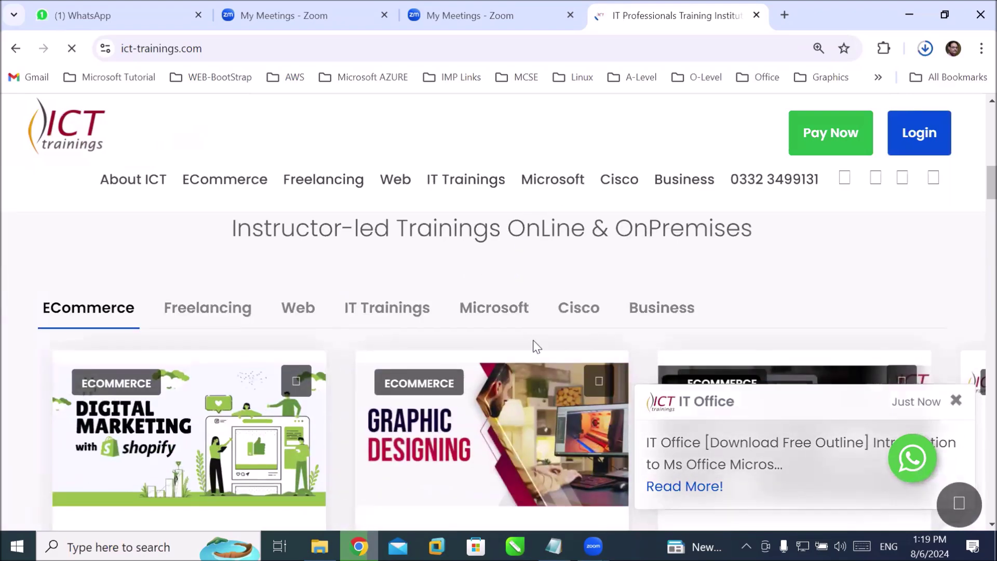
pyautogui.scroll(-3, 519, 340)
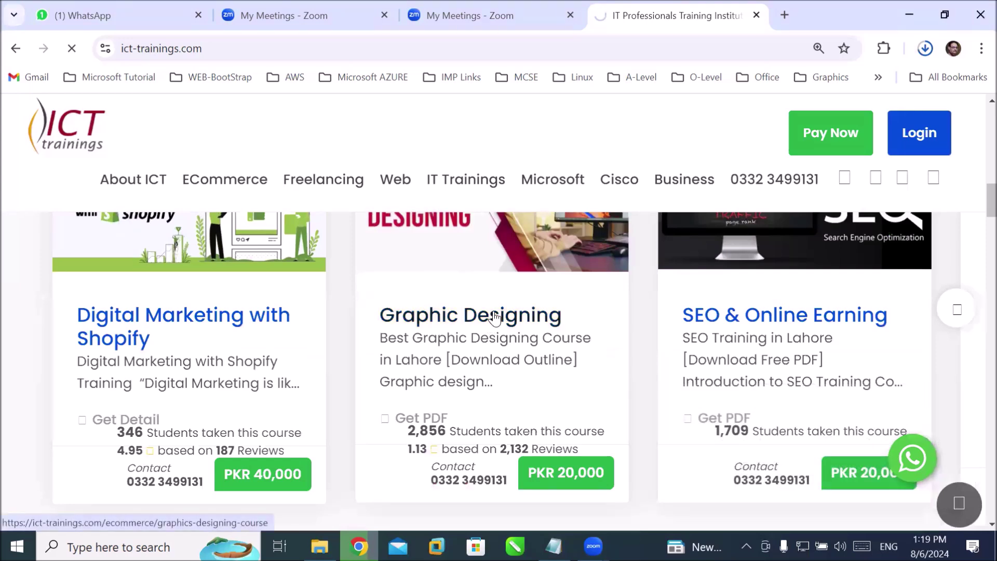
pyautogui.scroll(4, 494, 318)
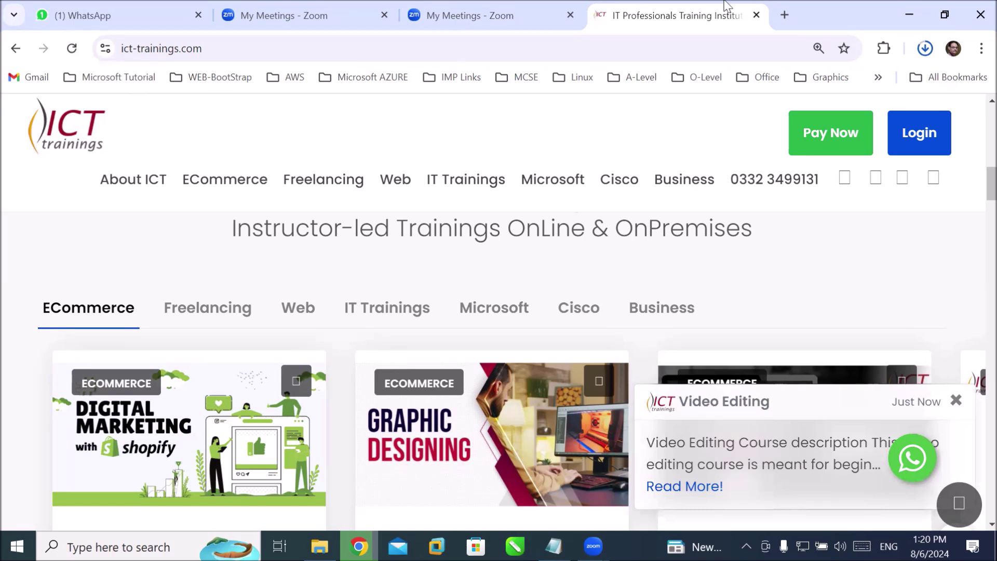
# - Load adobe.com in a new tab and open the full product list from its Creativity menu
pyautogui.click(785, 15)
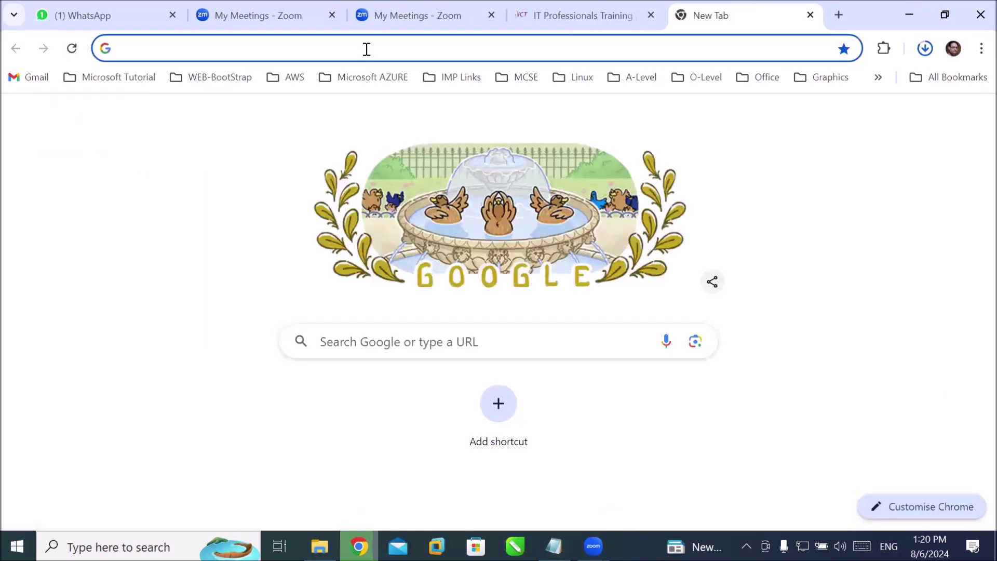
pyautogui.click(367, 48)
pyautogui.write('ad')
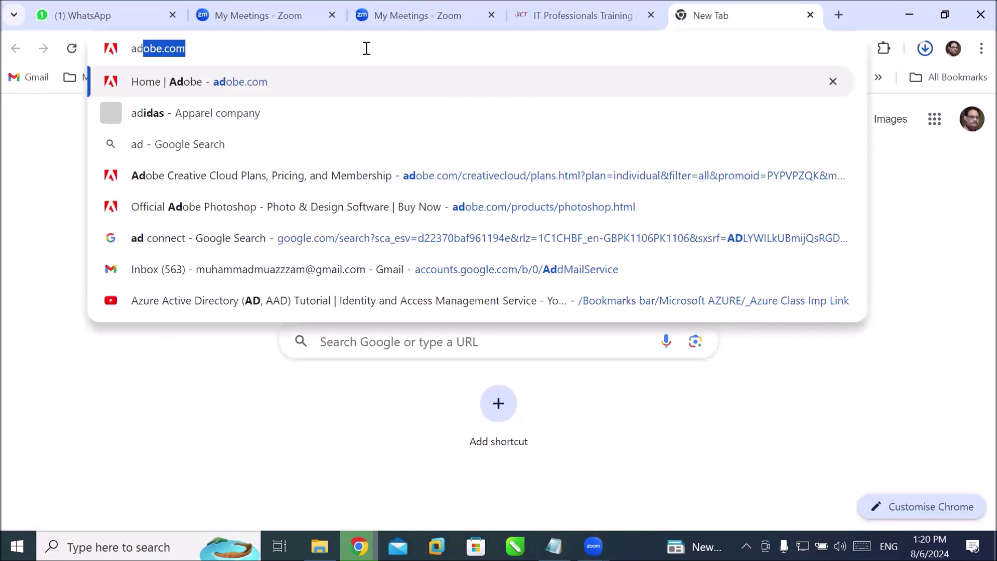
pyautogui.press('Return')
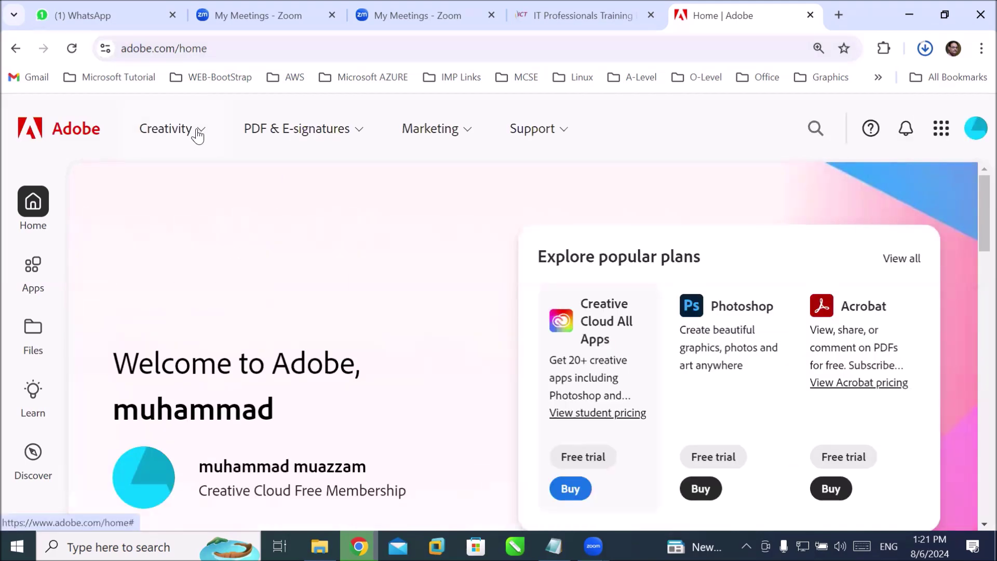
pyautogui.click(196, 138)
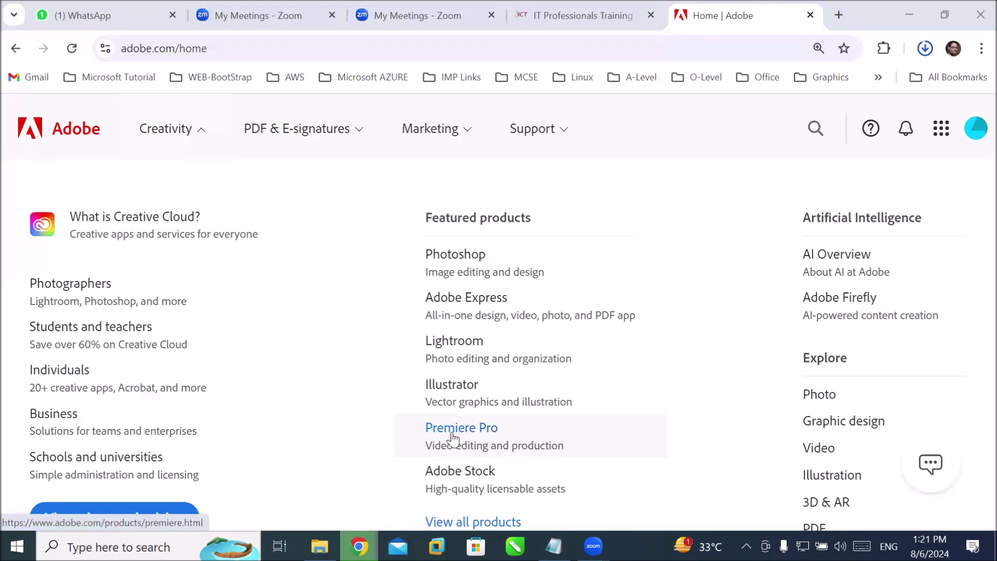
pyautogui.click(473, 522)
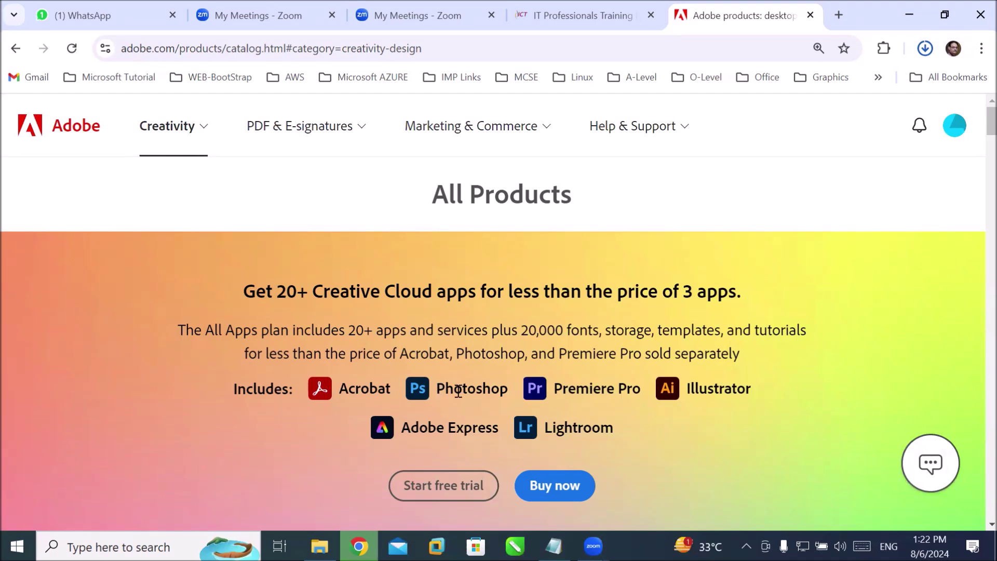
# - Scroll to the Photoshop card, select 'Edit' in its description, then return to Notepad
pyautogui.scroll(-1, 443, 398)
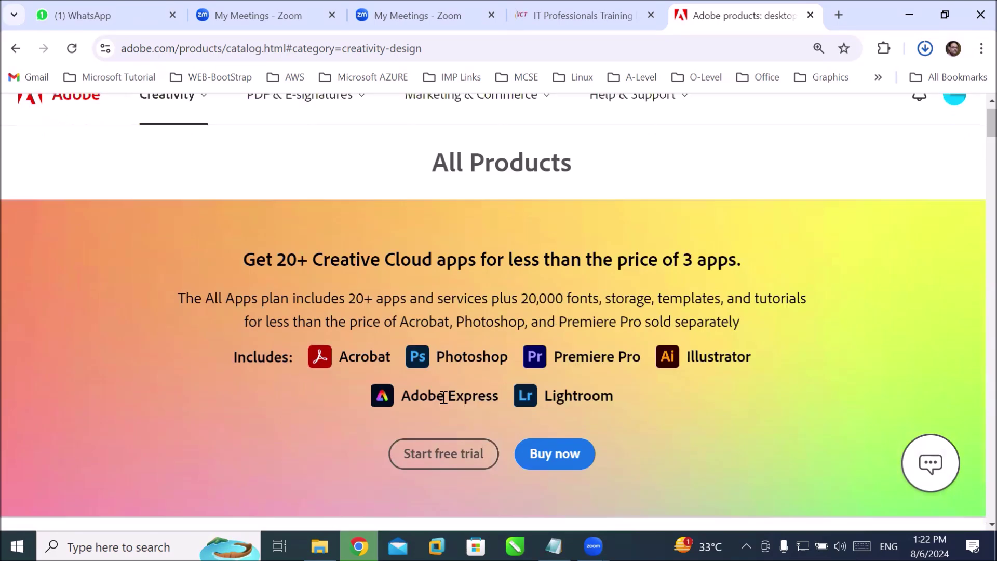
pyautogui.scroll(-4, 444, 397)
pyautogui.scroll(-3, 443, 398)
pyautogui.scroll(-4, 443, 397)
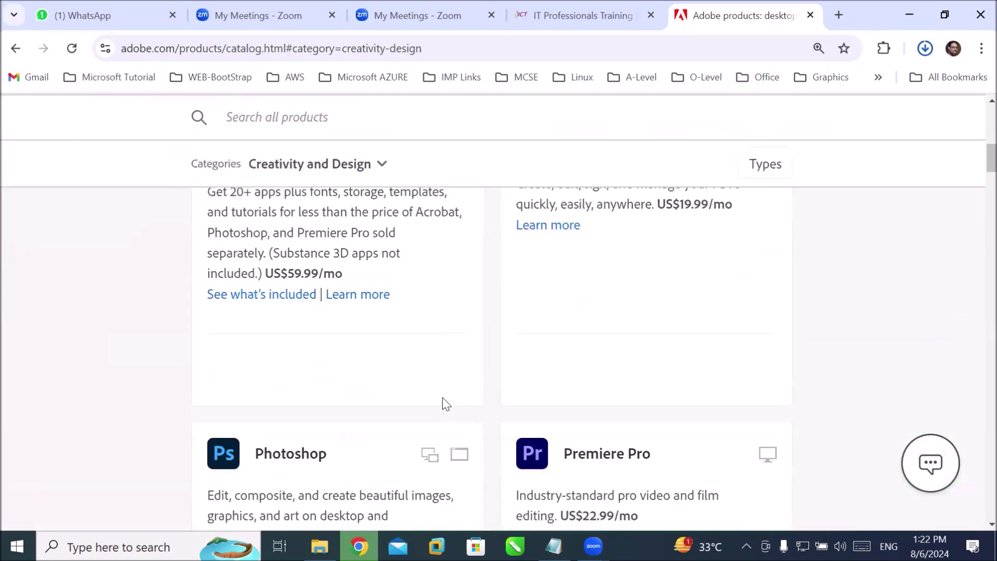
pyautogui.scroll(-2, 443, 397)
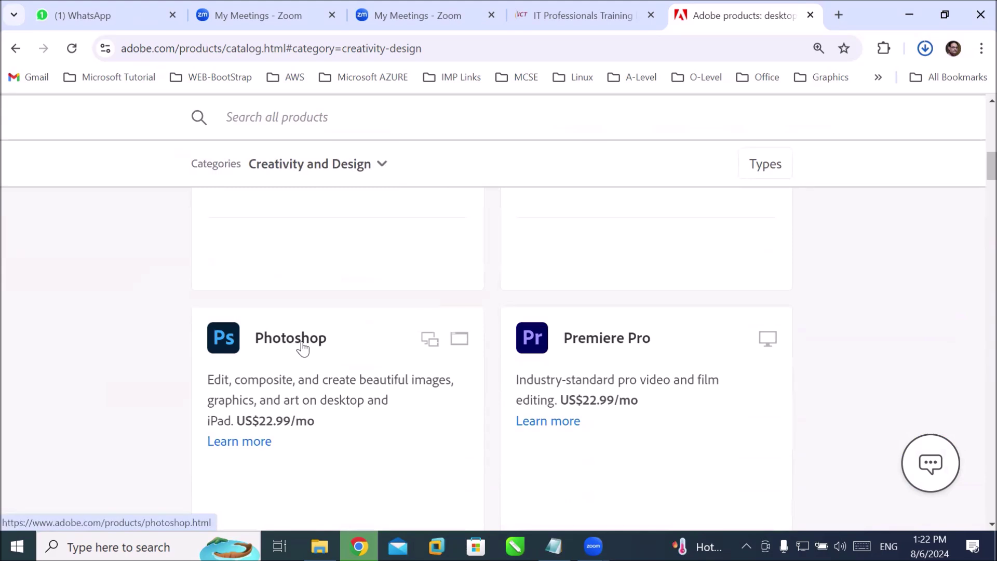
pyautogui.scroll(-2, 303, 347)
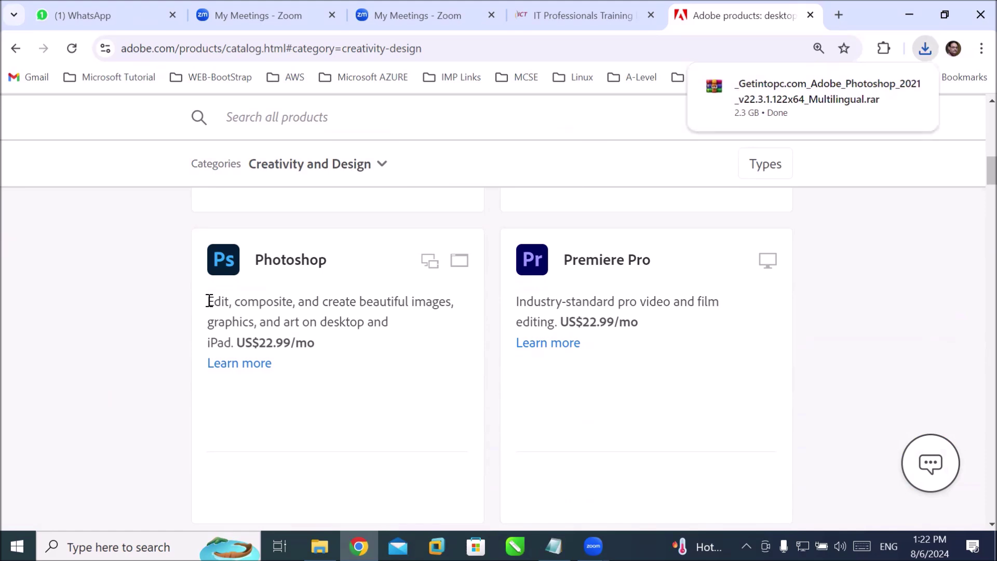
pyautogui.moveTo(210, 302); pyautogui.dragTo(230, 303)
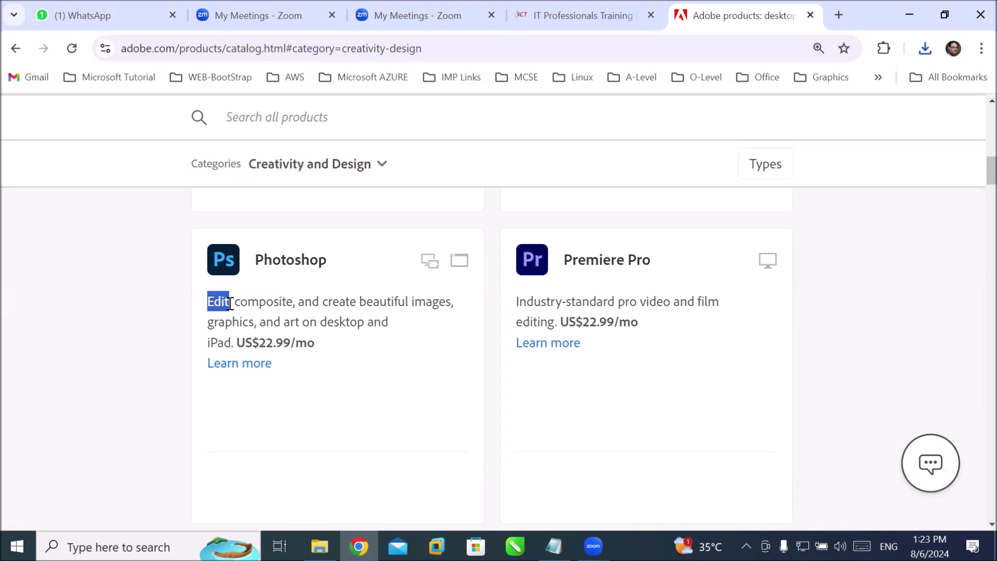
pyautogui.click(554, 545)
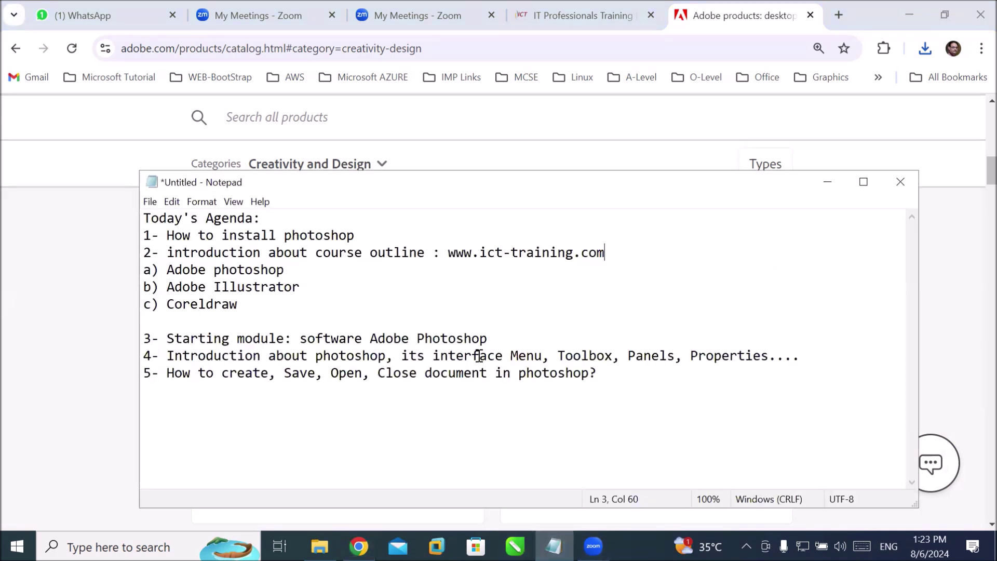
# - Add the line 'Adobe Photoshop Vs Corel Photopaint' at the end of the agenda
pyautogui.click(614, 376)
pyautogui.press('Return')
pyautogui.press('Return')
pyautogui.write('Adobe ')
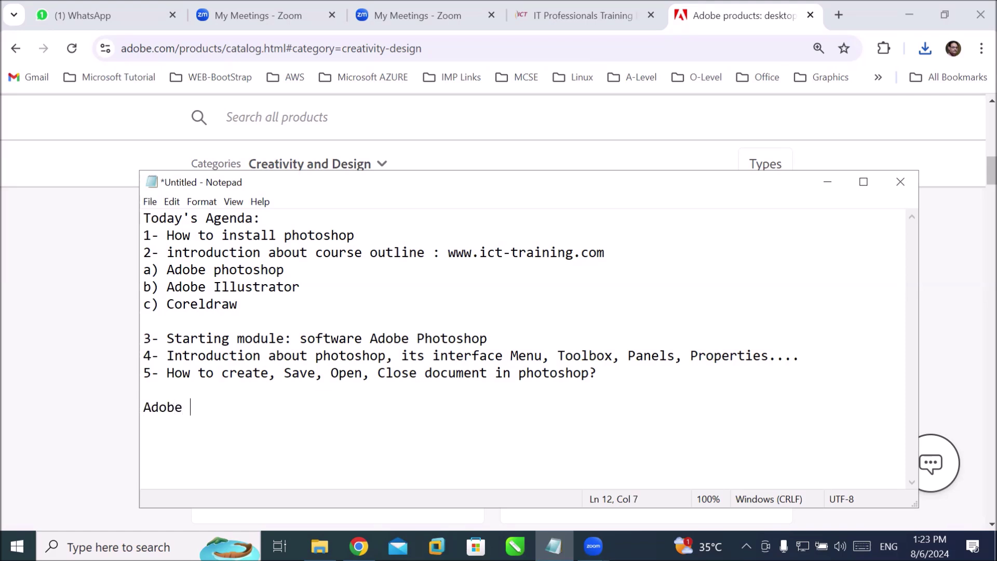
pyautogui.write('Photoshop')
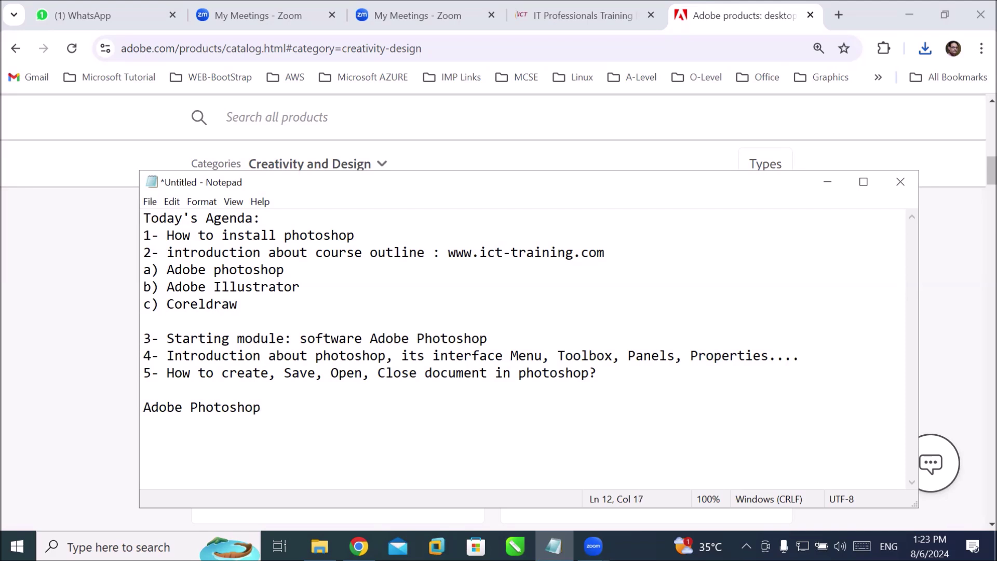
pyautogui.write(' Vs')
pyautogui.write(' Corel Photo')
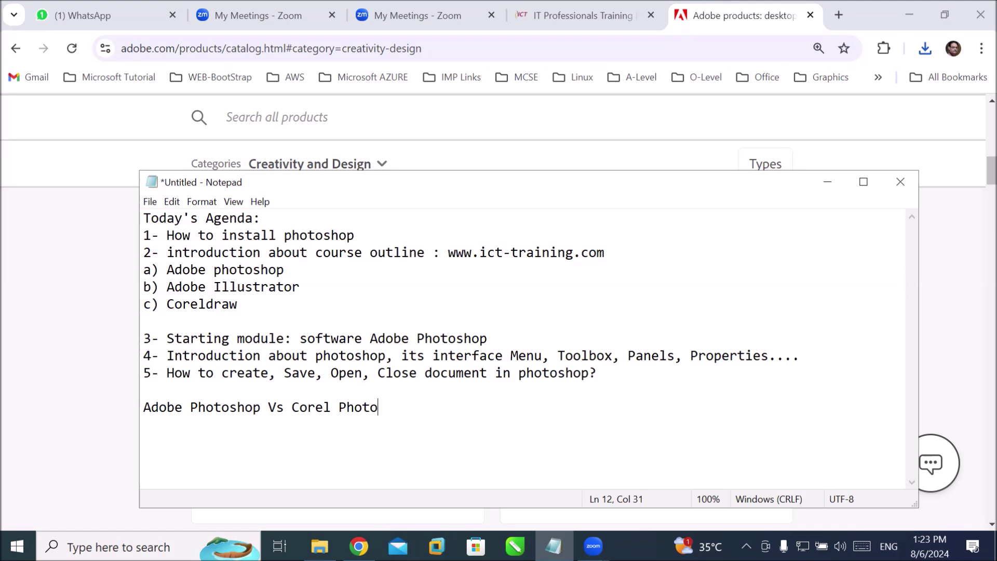
pyautogui.write('paint')
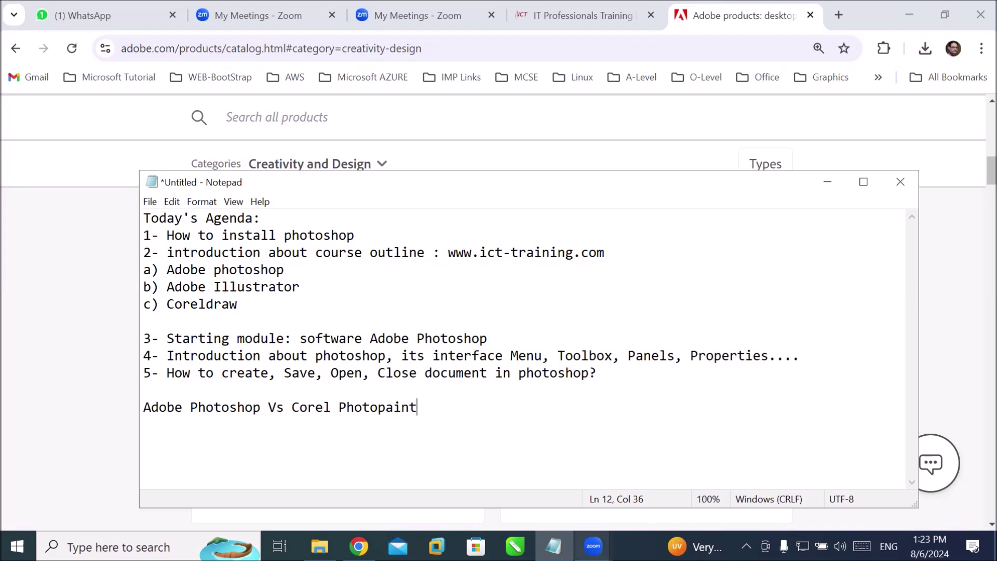
pyautogui.click(358, 546)
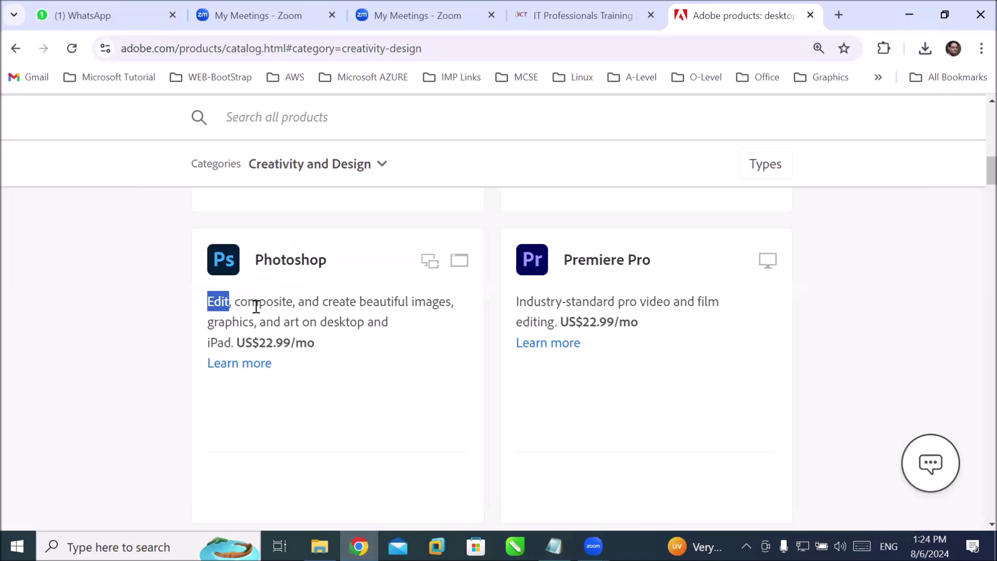
# - Select and copy Photoshop's description 'Edit, composite, and create beautiful images…' from the catalog
pyautogui.click(209, 302)
pyautogui.moveTo(209, 302)
pyautogui.mouseDown()
pyautogui.moveTo(444, 300)
pyautogui.moveTo(367, 301)
pyautogui.moveTo(285, 322)
pyautogui.moveTo(389, 328)
pyautogui.moveTo(236, 341)
pyautogui.mouseUp()
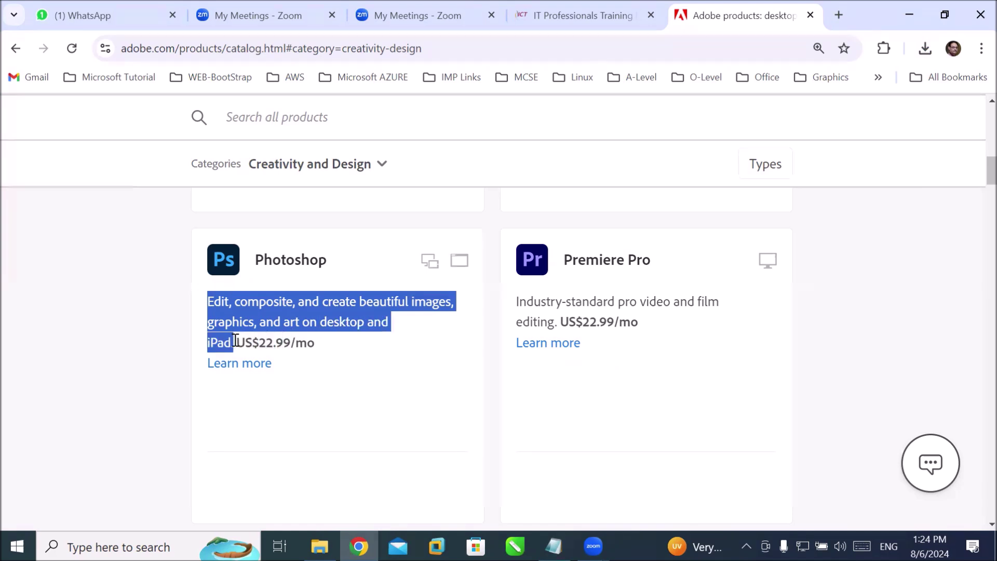
pyautogui.rightClick(296, 308)
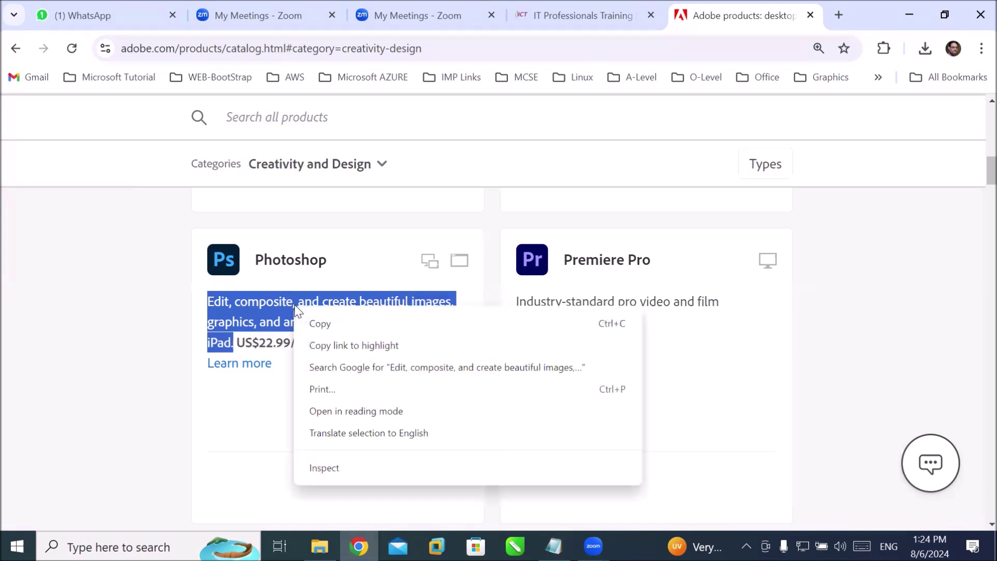
pyautogui.click(323, 323)
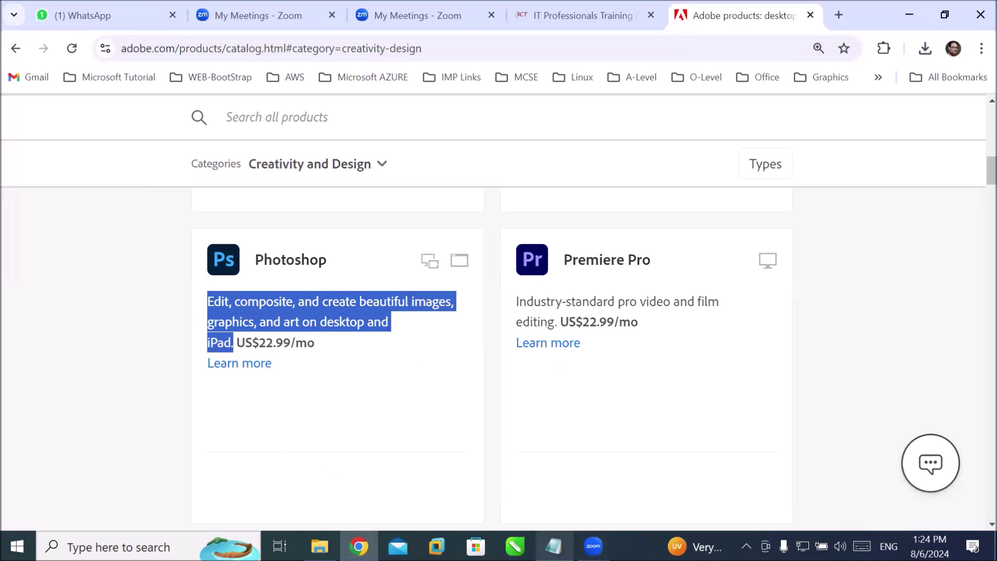
# - Paste 'Edit, composite, and create beautiful images, graphics, and art on desktop and iPad.' on a new line
pyautogui.hotkey('alt', 'Tab')
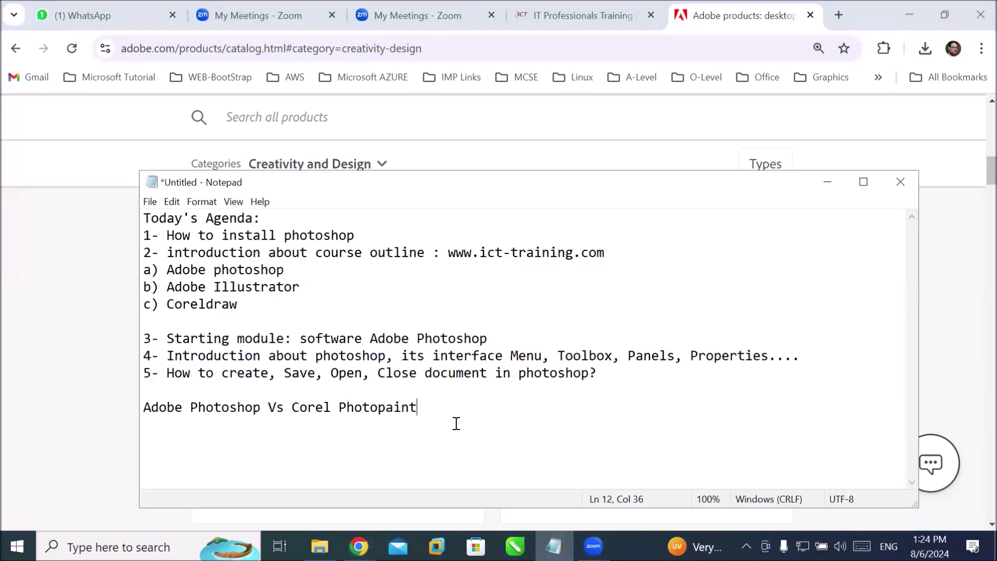
pyautogui.press('Return')
pyautogui.write('Edit, composite, and create beautiful images, graphics, and art on desktop and iPad.')
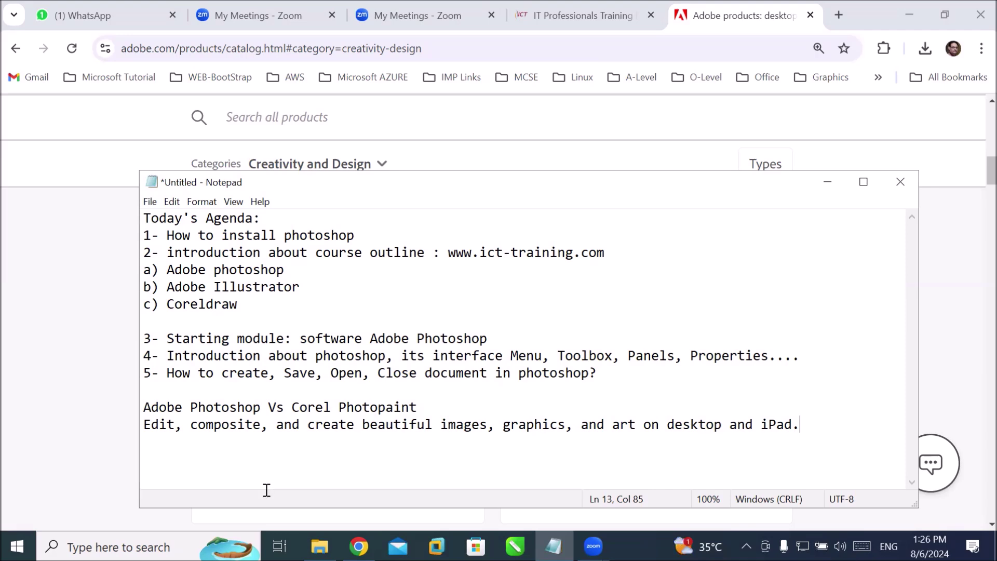
# - Clear the highlight on Adobe's Photoshop description, then bring Notepad back to the front
pyautogui.click(358, 546)
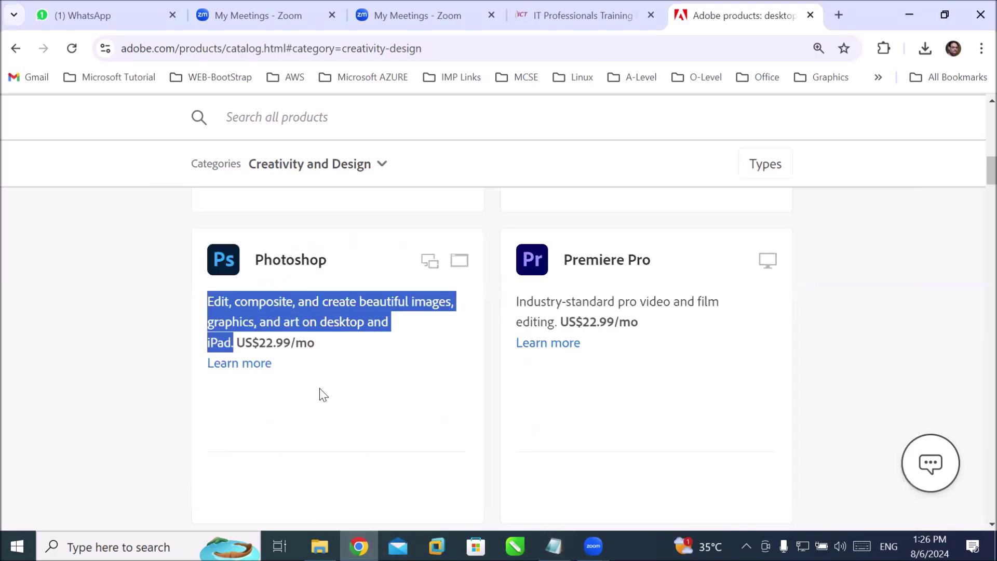
pyautogui.click(323, 392)
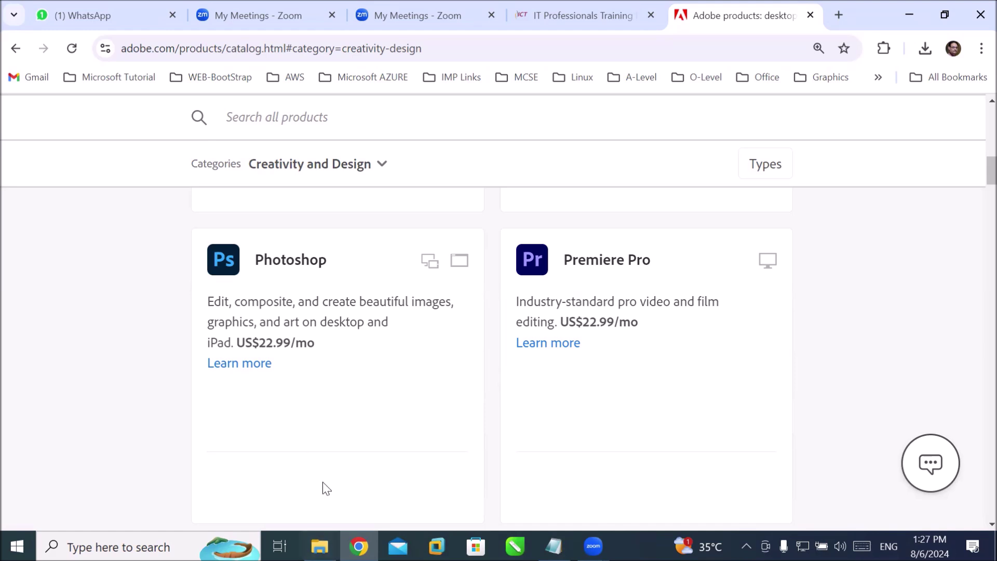
pyautogui.click(553, 546)
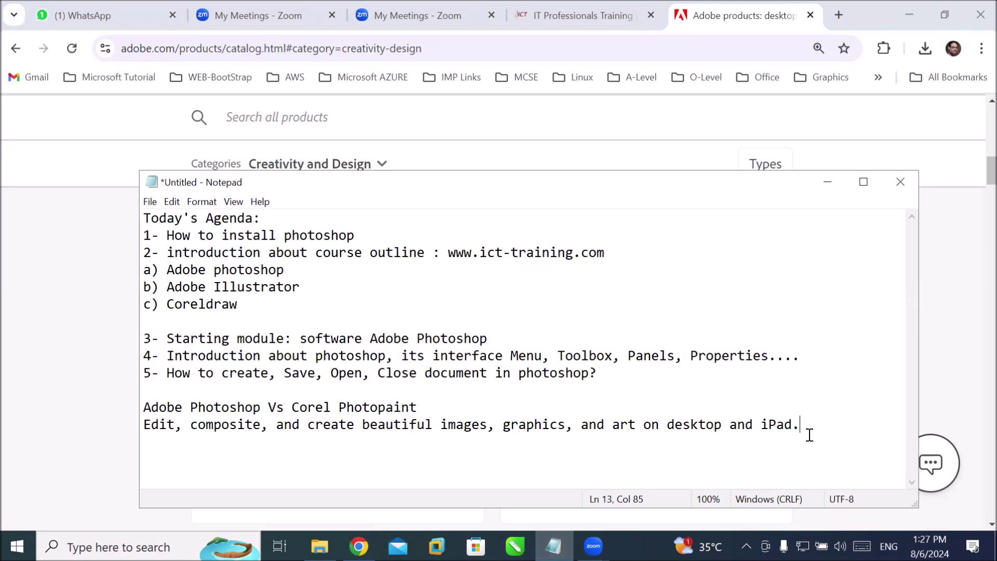
# - Prefix the Photoshop comparison with 'a) ' and add 'B) Adobe Illustrator Vs Coreldraw' beneath its description
pyautogui.click(150, 404)
pyautogui.write('a)')
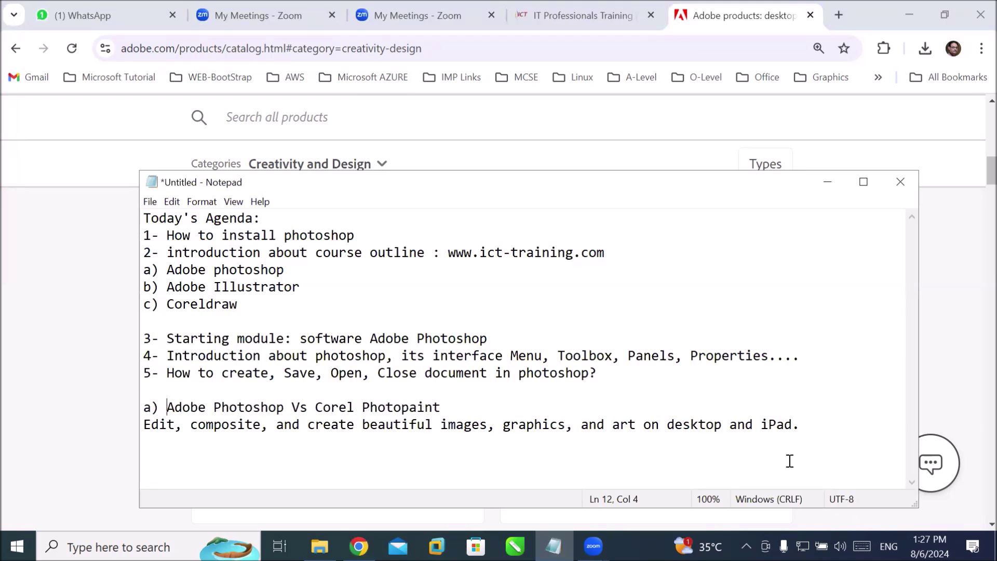
pyautogui.click(823, 433)
pyautogui.press('Return')
pyautogui.write('B) aDOB')
pyautogui.press('BackSpace')
pyautogui.press('BackSpace')
pyautogui.press('BackSpace')
pyautogui.press('BackSpace')
pyautogui.write('Adobe Illustrato')
pyautogui.press('BackSpace')
pyautogui.write('ator')
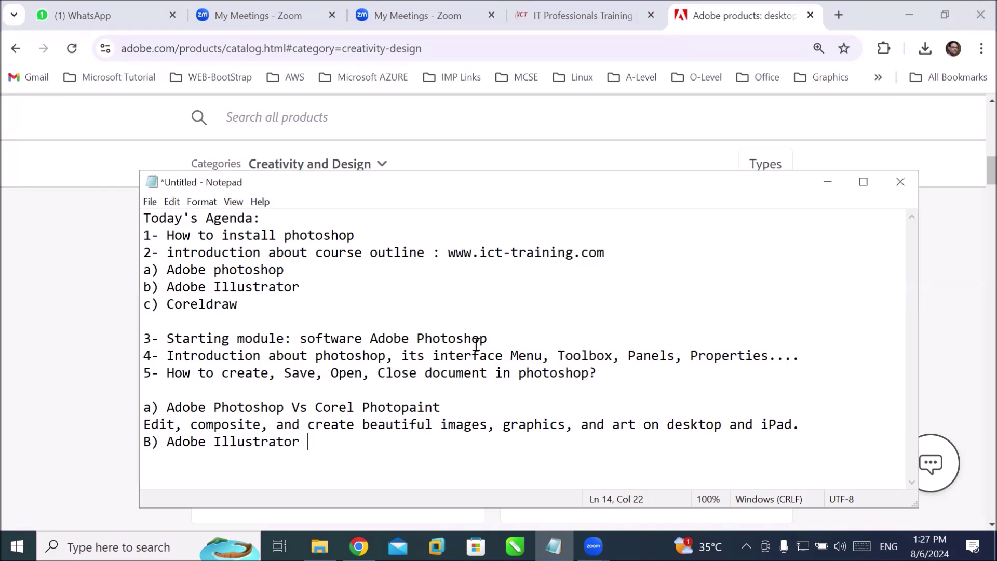
pyautogui.write(' V')
pyautogui.write('s Coreldraw')
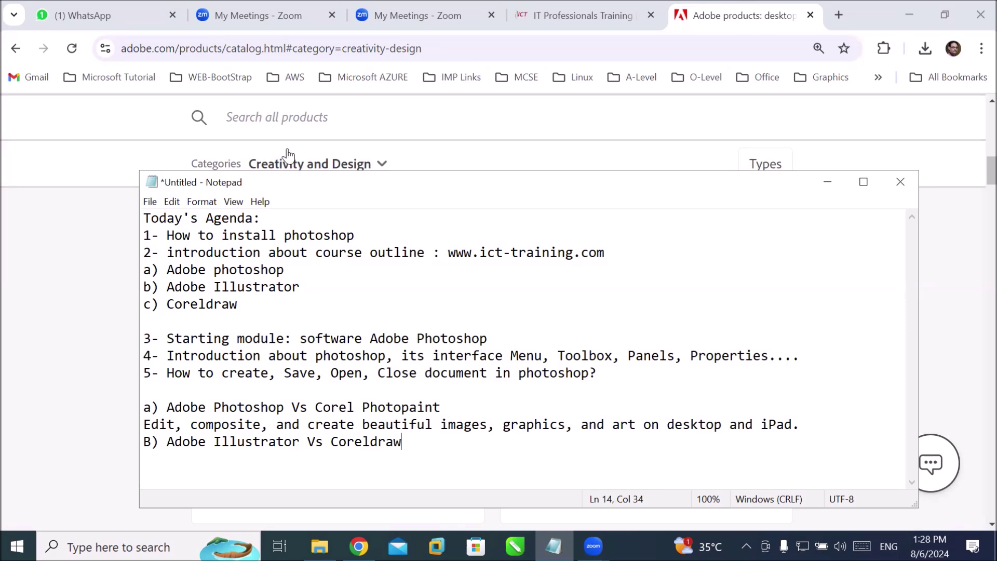
pyautogui.moveTo(166, 235); pyautogui.dragTo(362, 236)
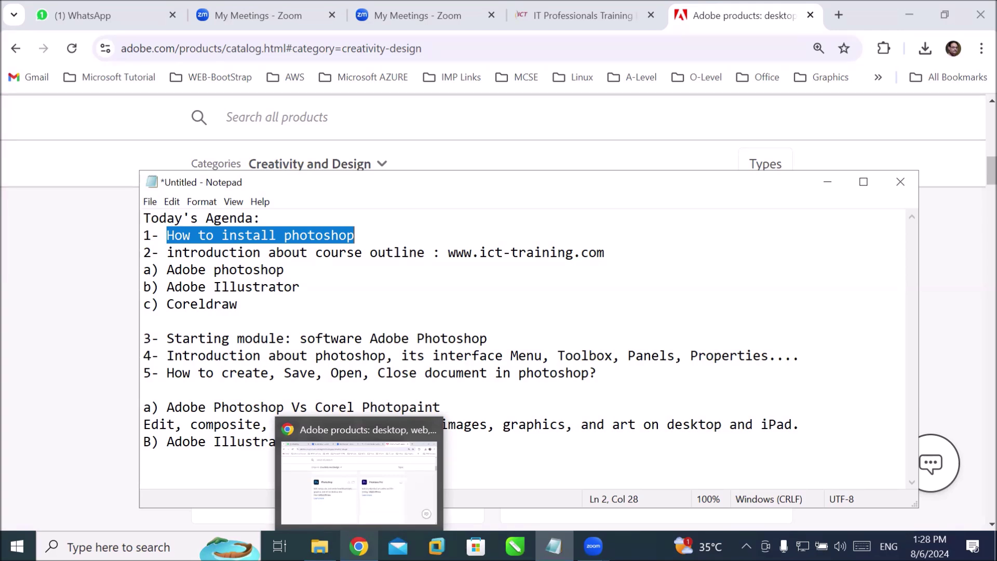
pyautogui.click(278, 235)
pyautogui.moveTo(222, 235)
pyautogui.mouseDown()
pyautogui.moveTo(376, 235)
pyautogui.moveTo(272, 235)
pyautogui.moveTo(365, 236)
pyautogui.mouseUp()
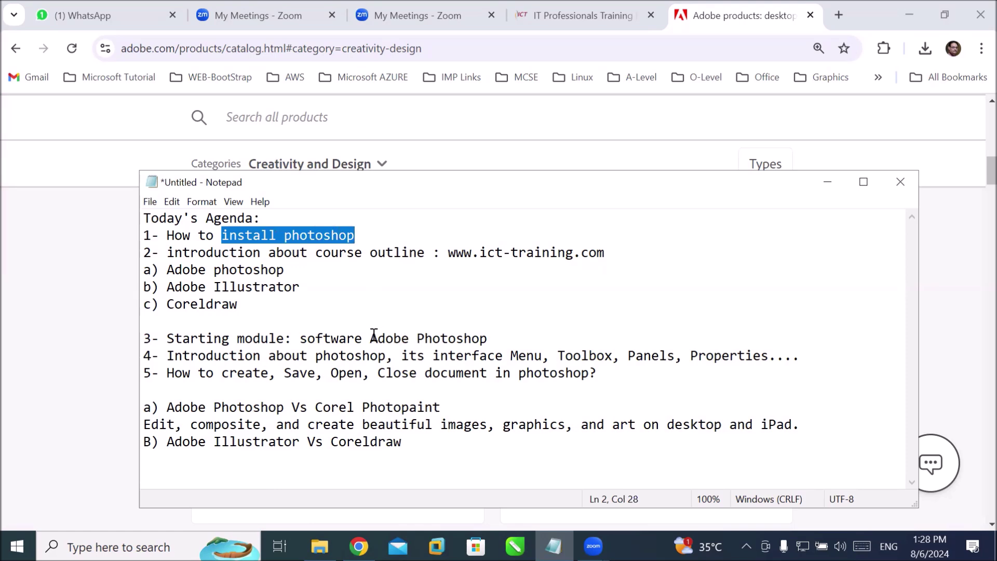
pyautogui.moveTo(284, 356); pyautogui.dragTo(769, 358)
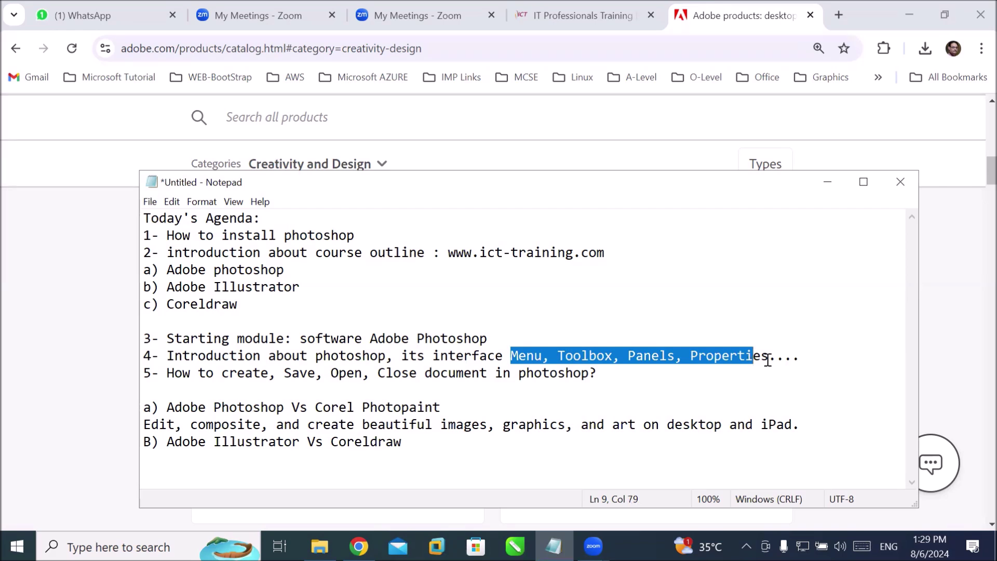
# - Append ', Workspace' to item 4 and wrap item 5 as 'File Menu (create, Save, Open, Close)'
pyautogui.click(769, 359)
pyautogui.write(', Workspace')
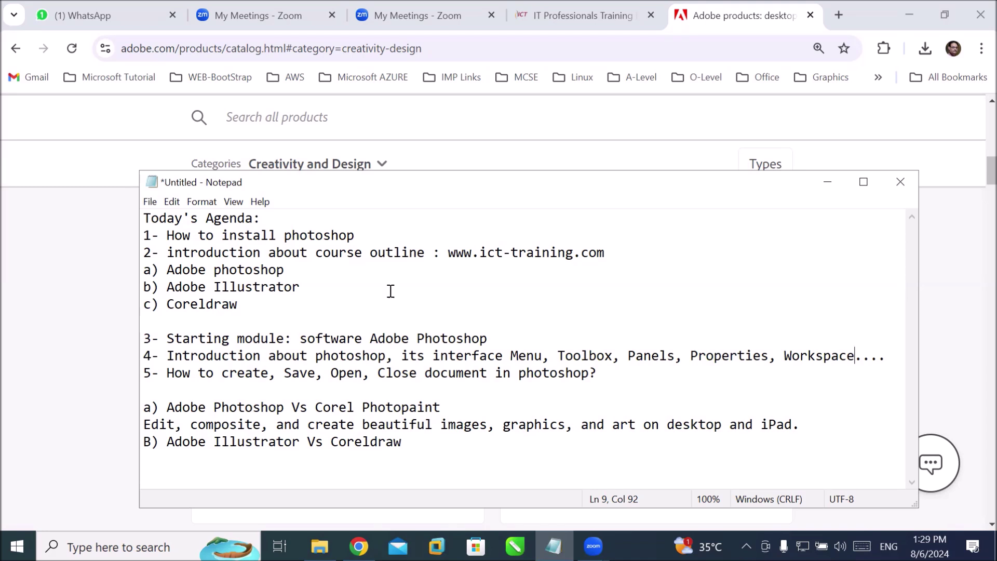
pyautogui.click(220, 373)
pyautogui.write('File Menu')
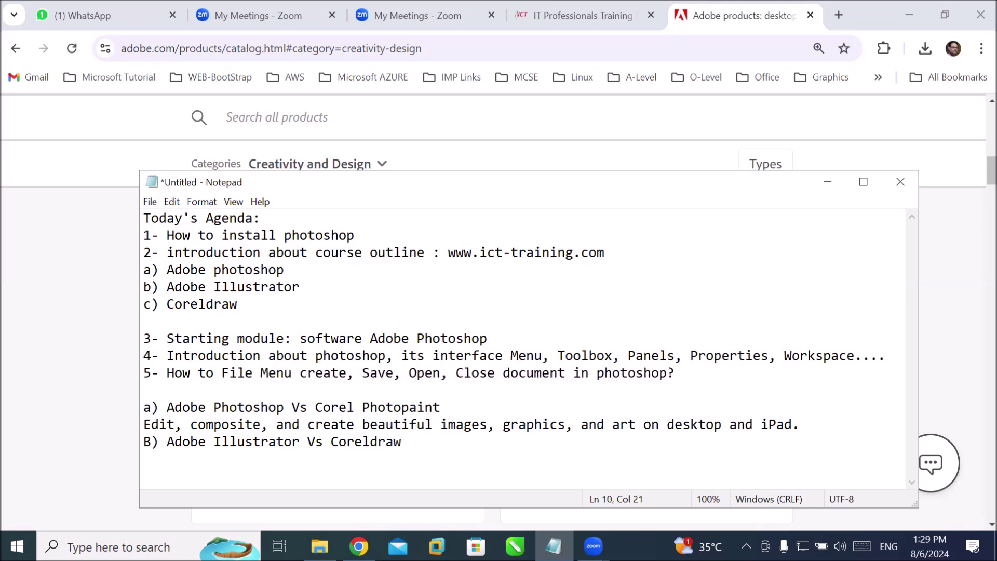
pyautogui.write(' (')
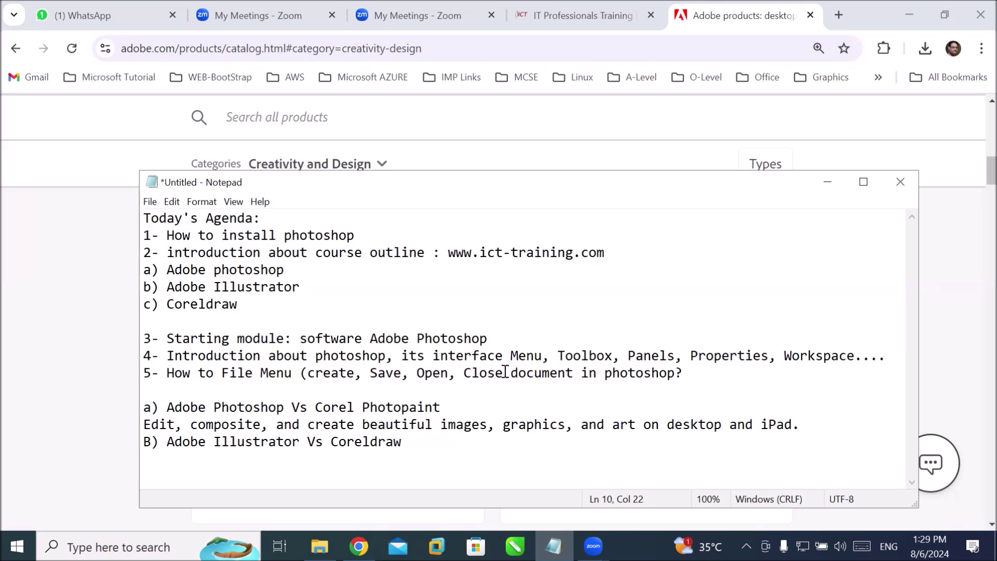
pyautogui.write(')')
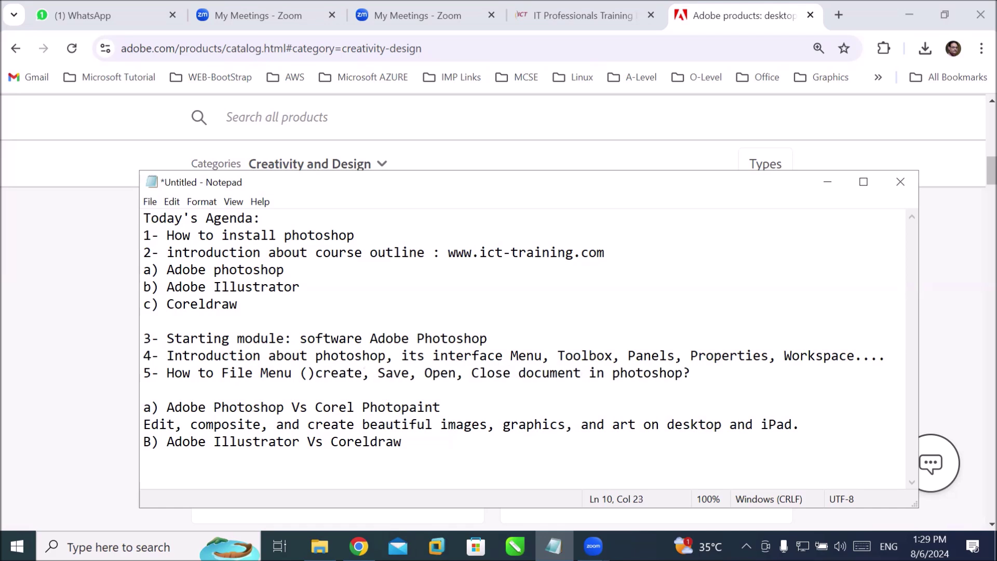
pyautogui.press('BackSpace')
pyautogui.press('Right')
pyautogui.press('Right')
pyautogui.press('Right')
pyautogui.press('Right')
pyautogui.press('Right')
pyautogui.press('Right')
pyautogui.press('Right')
pyautogui.press('Right')
pyautogui.press('Right')
pyautogui.press('Right')
pyautogui.press('Right')
pyautogui.press('Right')
pyautogui.press('Right')
pyautogui.write(')')
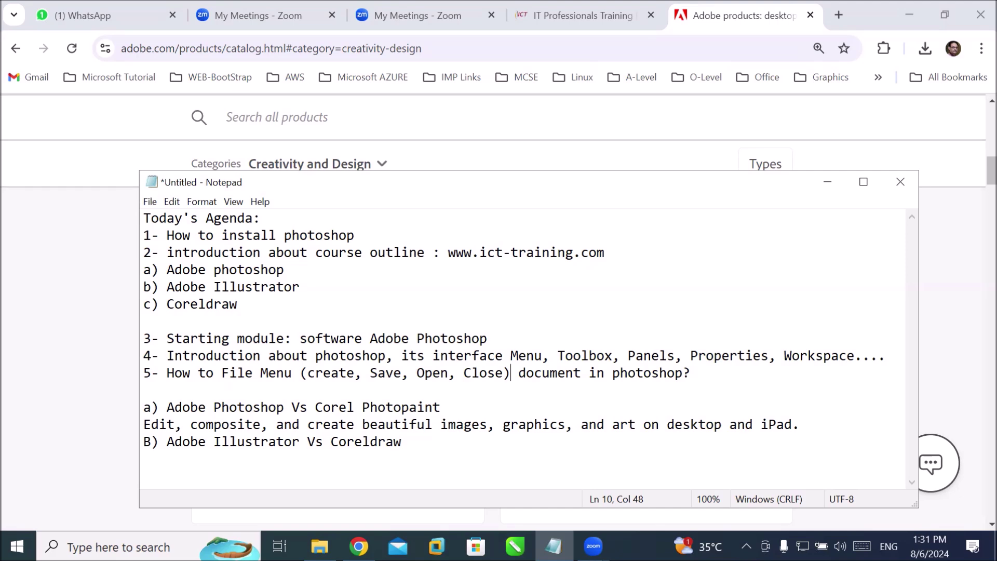
# - Write 'Time: 1:20pm - 3pm' after the Today's Agenda heading
pyautogui.click(366, 214)
pyautogui.write('Time: 1:20')
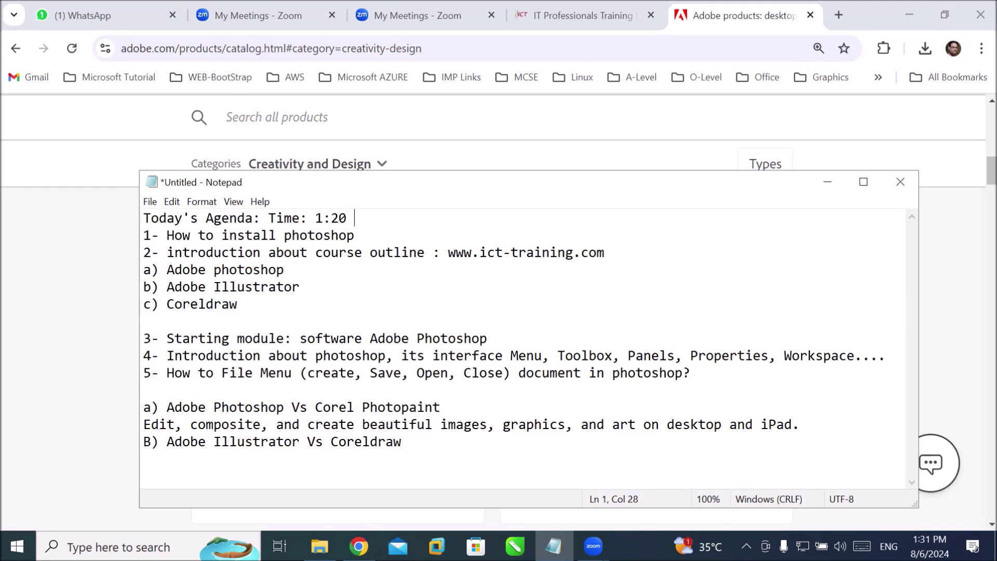
pyautogui.write(' - ')
pyautogui.write('3')
pyautogui.write('pm')
pyautogui.press('Left')
pyautogui.press('Left')
pyautogui.press('Left')
pyautogui.press('Left')
pyautogui.press('Left')
pyautogui.write('pm')
pyautogui.press('Right')
pyautogui.press('Right')
pyautogui.press('Right')
pyautogui.press('Right')
pyautogui.press('Right')
pyautogui.press('Right')
pyautogui.press('Right')
# - Add the days '(Mon, Tue, Wed, Thu)' and insert blank lines below the install photoshop item
pyautogui.write('(Mon, Tur')
pyautogui.press('BackSpace')
pyautogui.write('e, M')
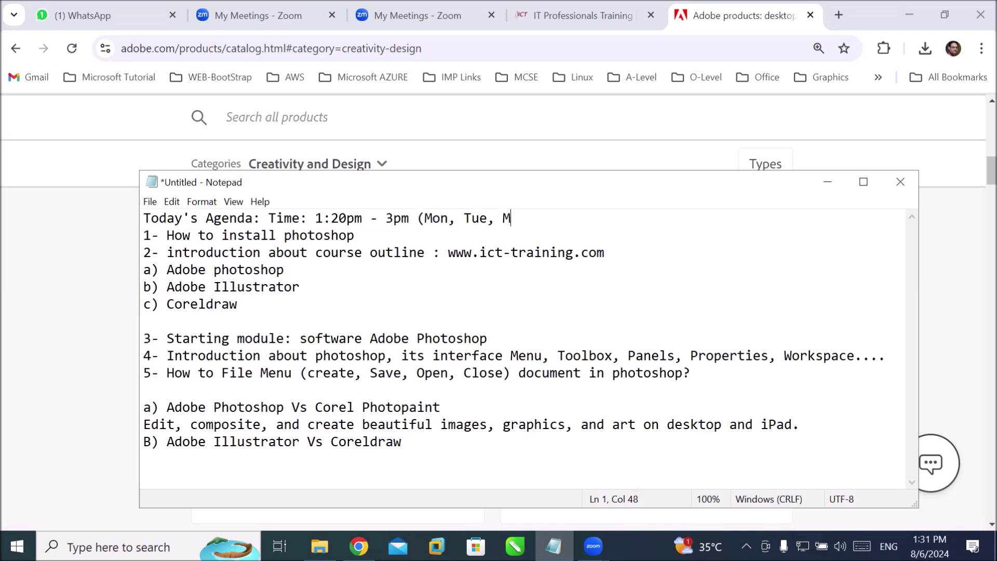
pyautogui.press('BackSpace')
pyautogui.write('Web')
pyautogui.press('BackSpace')
pyautogui.write('d, ')
pyautogui.write('Thu')
pyautogui.write(')')
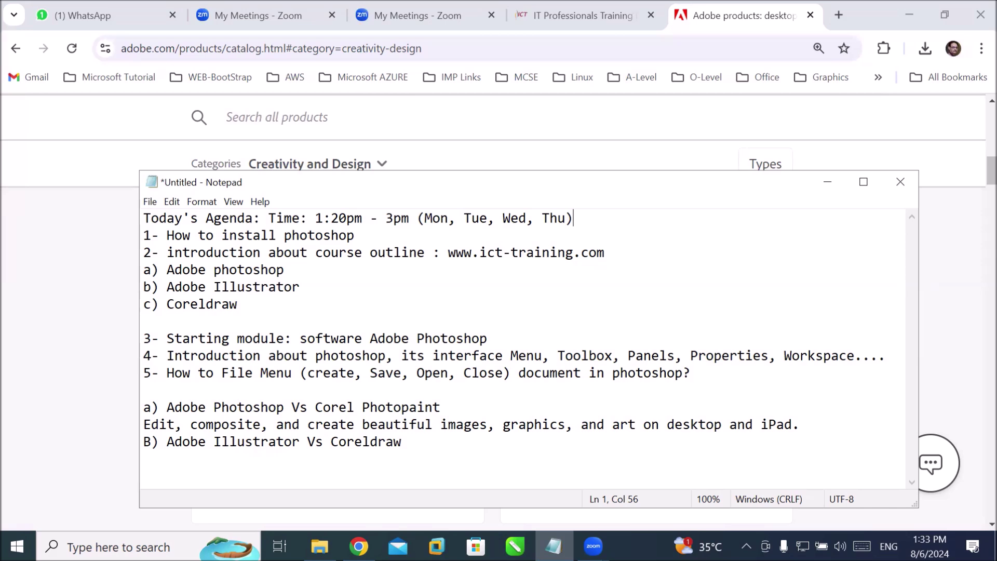
pyautogui.click(365, 237)
pyautogui.press('Return')
pyautogui.press('Return')
# - Add 'a) adobe.com ( download from website, but you need to pay license charge)' under item 1
pyautogui.press('Up')
pyautogui.write('a) ')
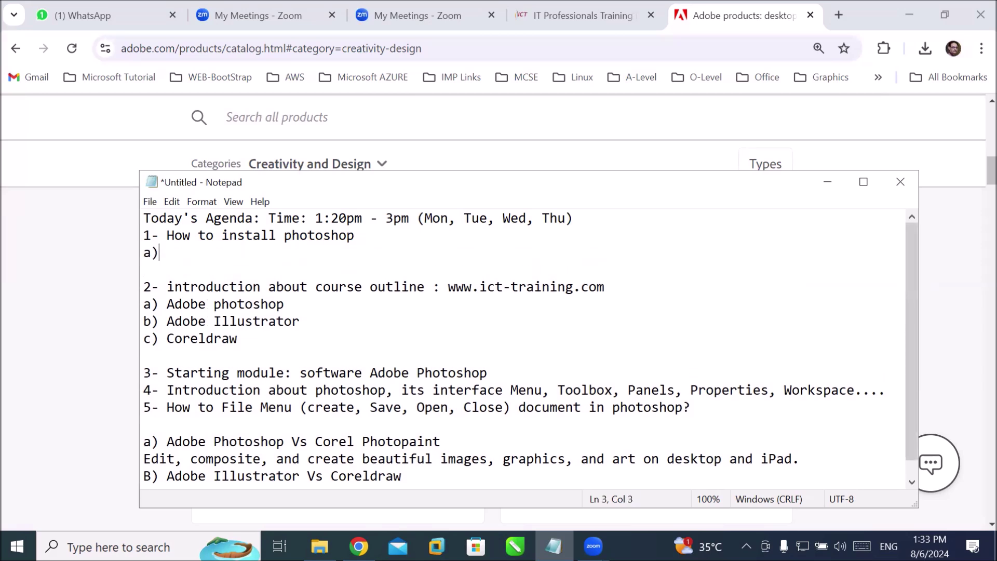
pyautogui.write('a')
pyautogui.write('dobe.com')
pyautogui.press('BackSpace')
pyautogui.write('.com ( ')
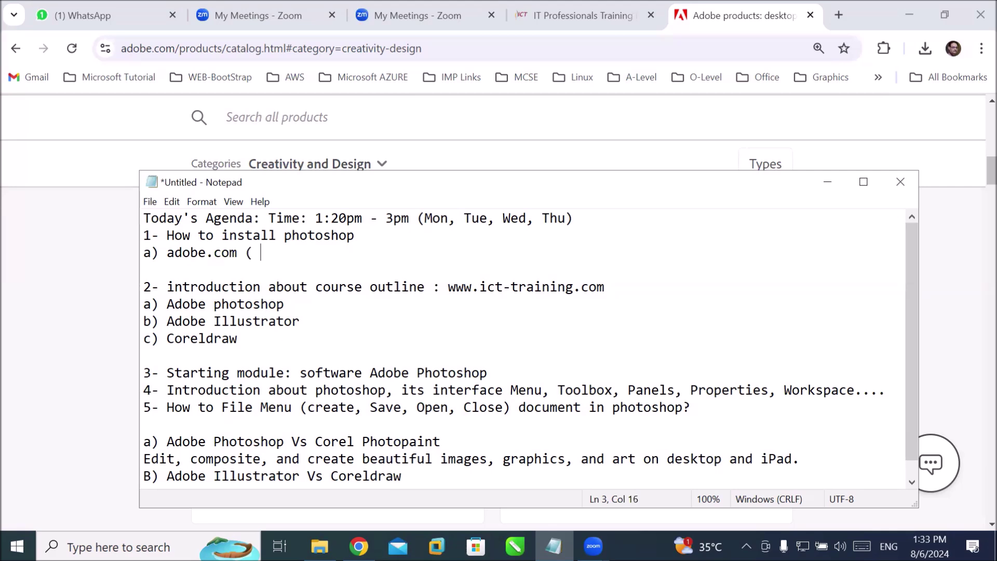
pyautogui.write('download from website, but you ')
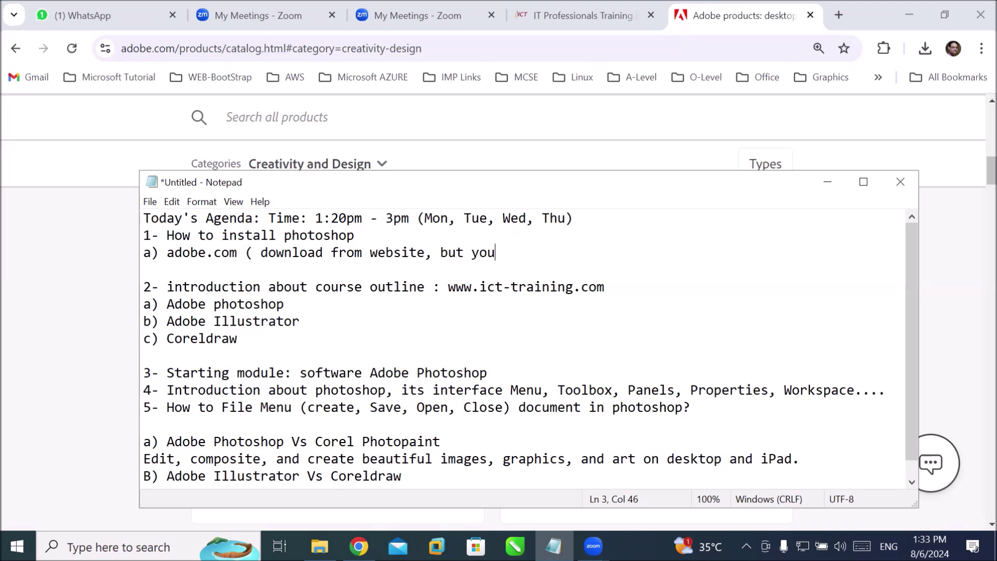
pyautogui.write('need to pay ')
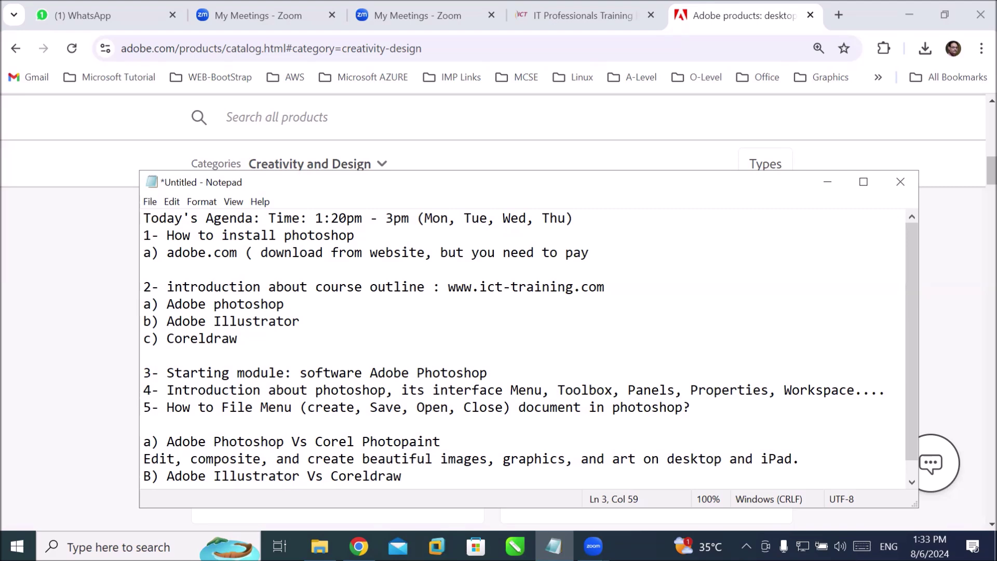
pyautogui.write('license charge')
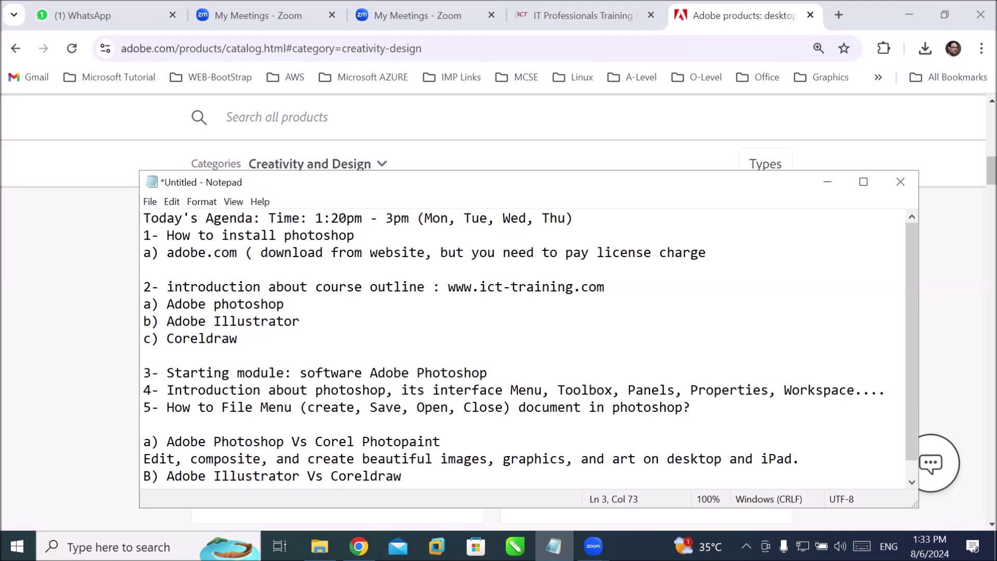
pyautogui.write(')')
# - Add the second source line 'b) get from your trainer'
pyautogui.press('Return')
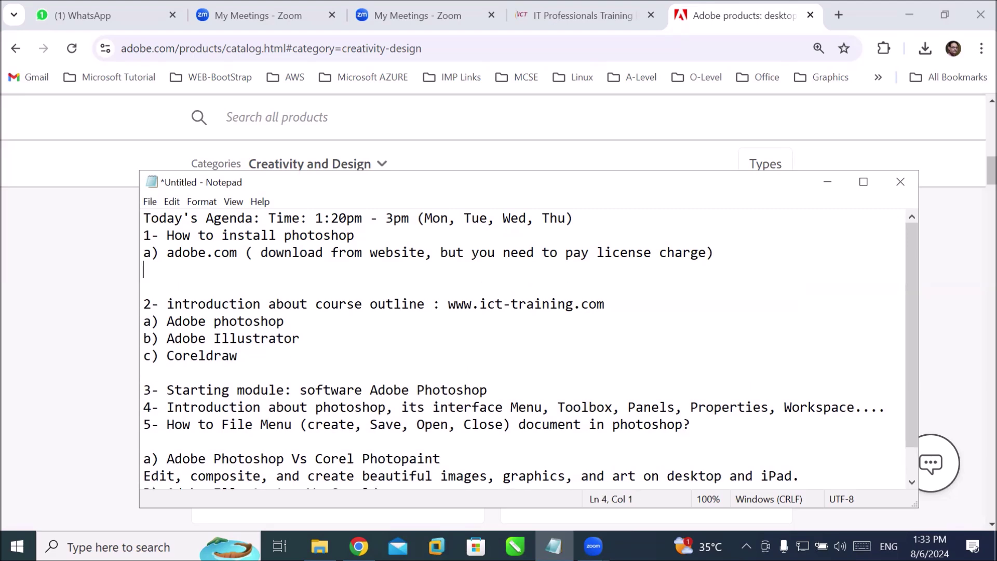
pyautogui.write('b)')
pyautogui.press('BackSpace')
pyautogui.press('BackSpace')
pyautogui.write(') ')
pyautogui.write('get from your trainer')
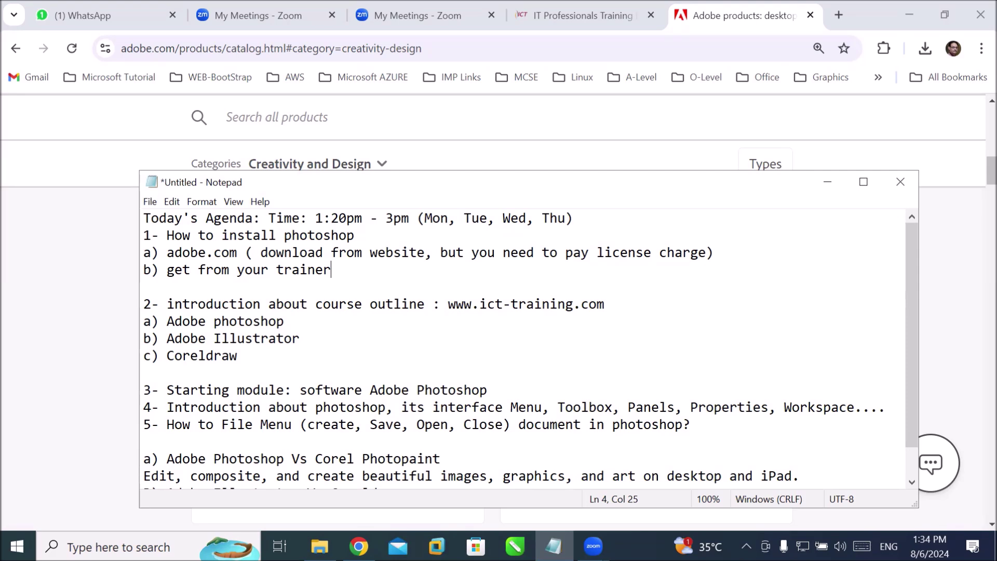
pyautogui.press('Return')
# - Type the third source 'c) software available from googledrive' below the trainer line
pyautogui.write('c)')
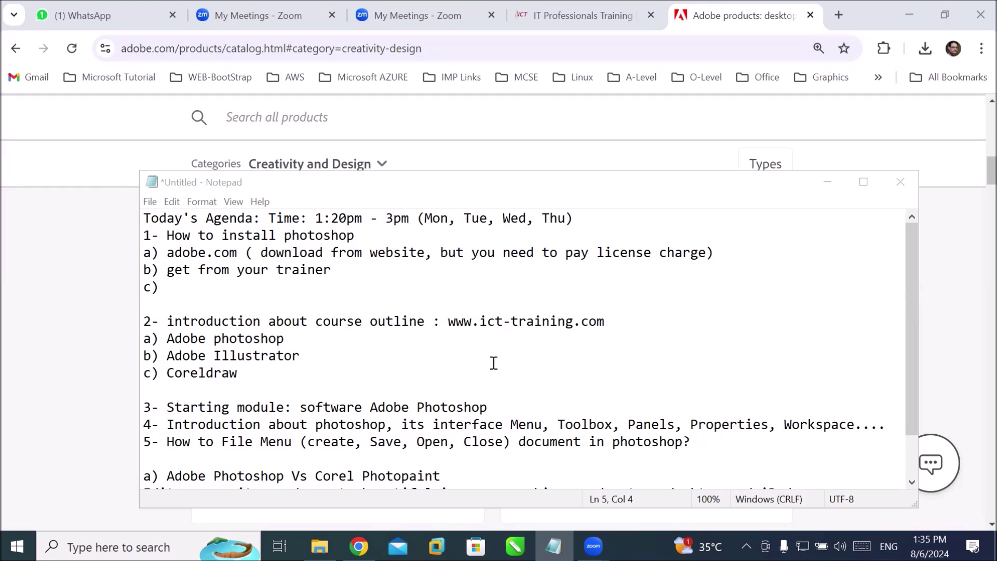
pyautogui.click(189, 281)
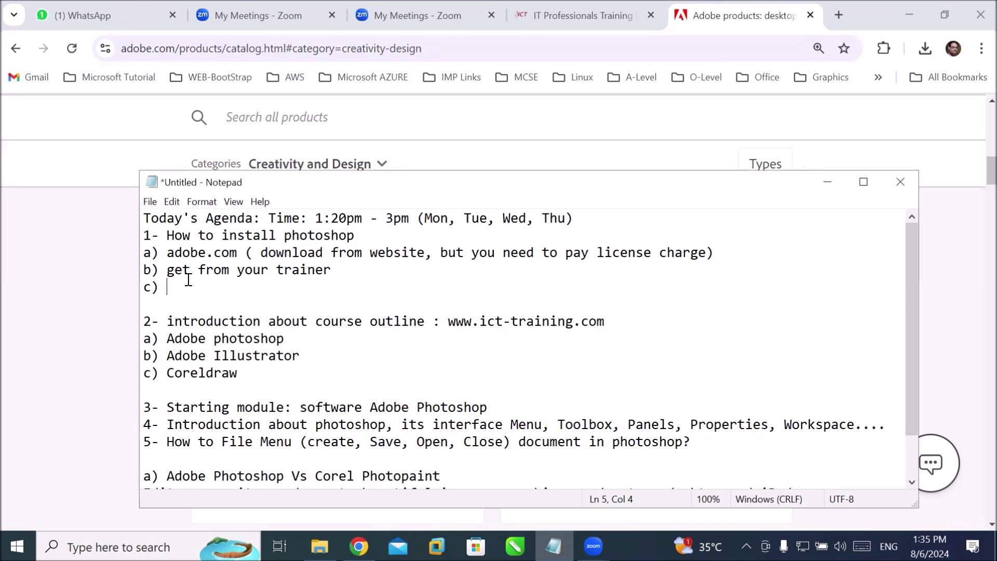
pyautogui.write('software avail')
pyautogui.write('able')
pyautogui.press('BackSpace')
pyautogui.write('le form')
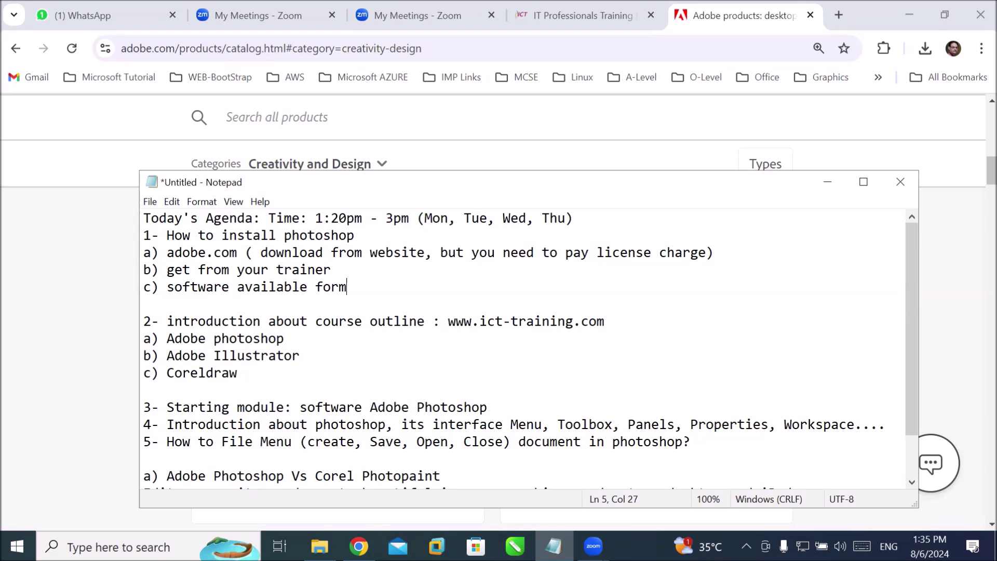
pyautogui.press('BackSpace')
pyautogui.press('BackSpace')
pyautogui.press('BackSpace')
pyautogui.write('rom googledrive')
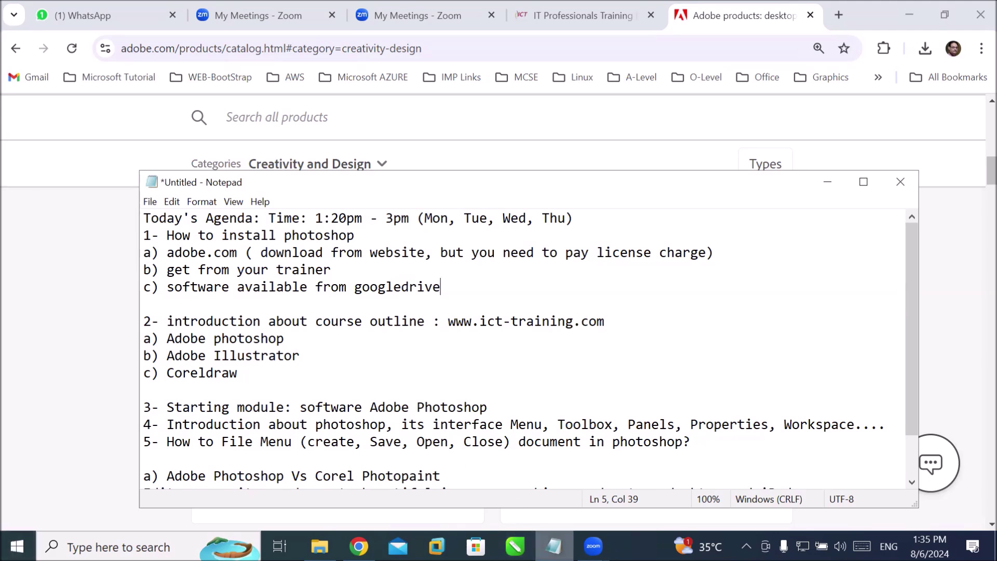
# - Minimize Notepad, switch to the WhatsApp chat and open the shared Software's Drive folder link
pyautogui.click(358, 546)
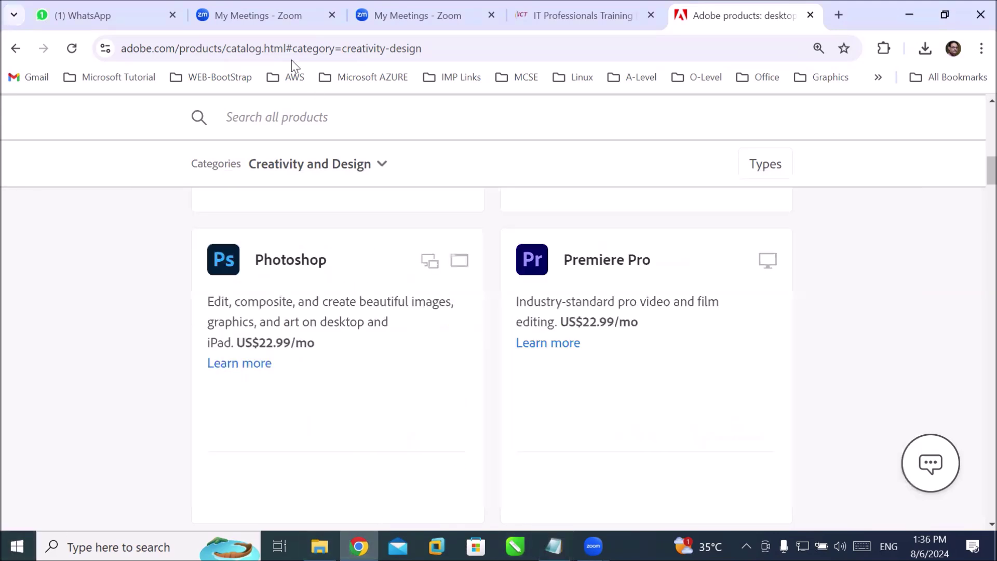
pyautogui.click(95, 11)
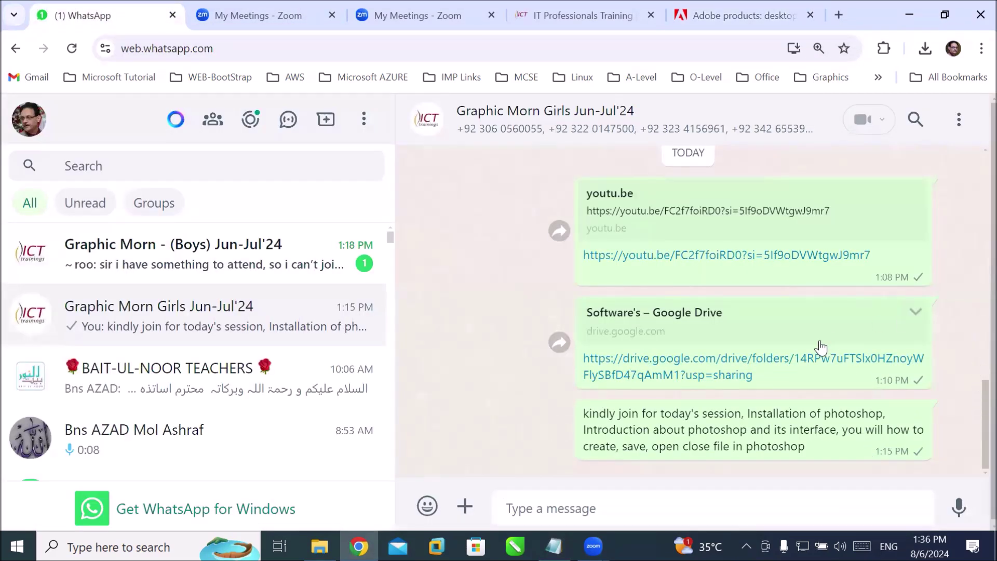
pyautogui.click(741, 356)
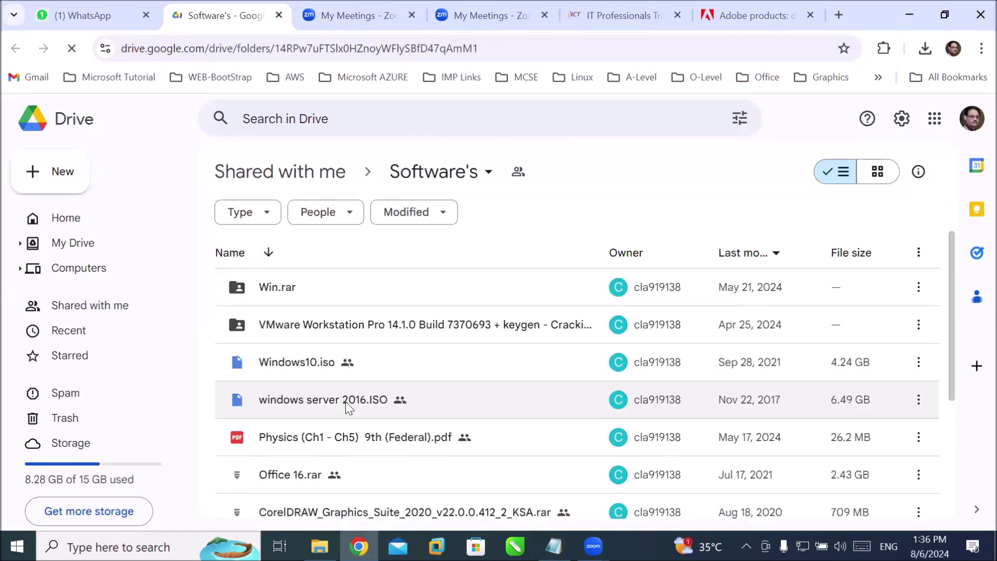
# - Scroll to the Photoshop 2021 .rar in the Software's folder and download it
pyautogui.scroll(-3, 364, 403)
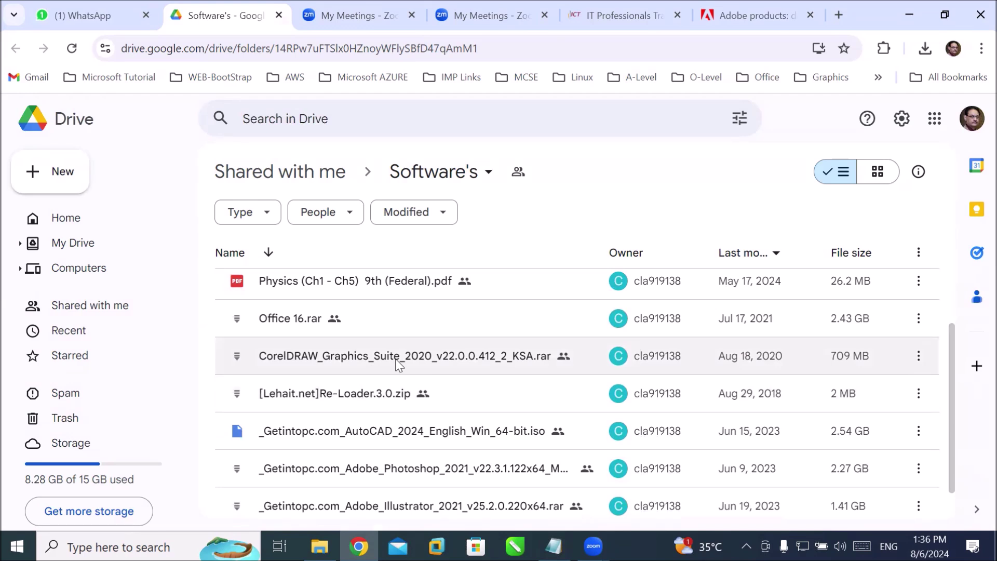
pyautogui.scroll(-1, 398, 363)
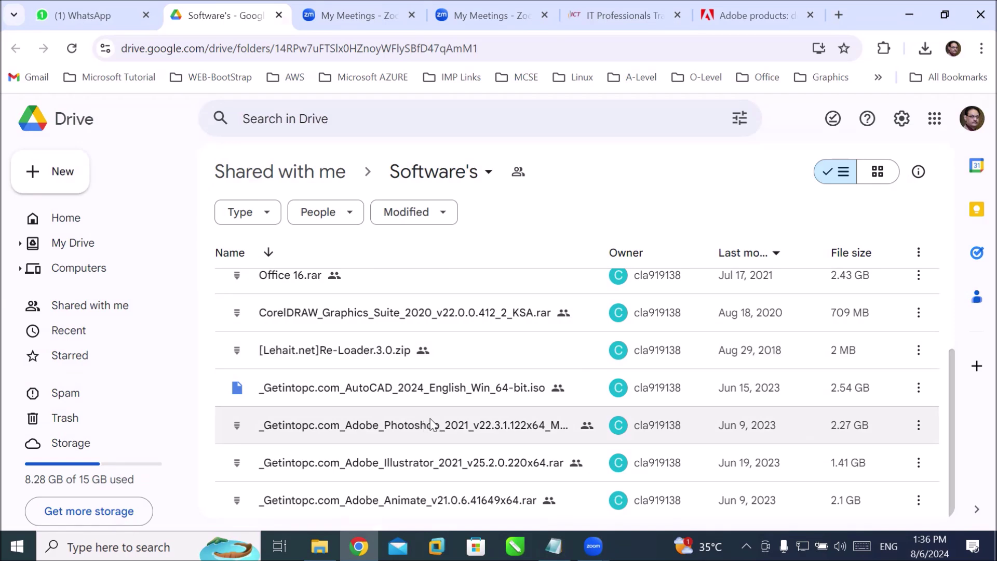
pyautogui.doubleClick(431, 420)
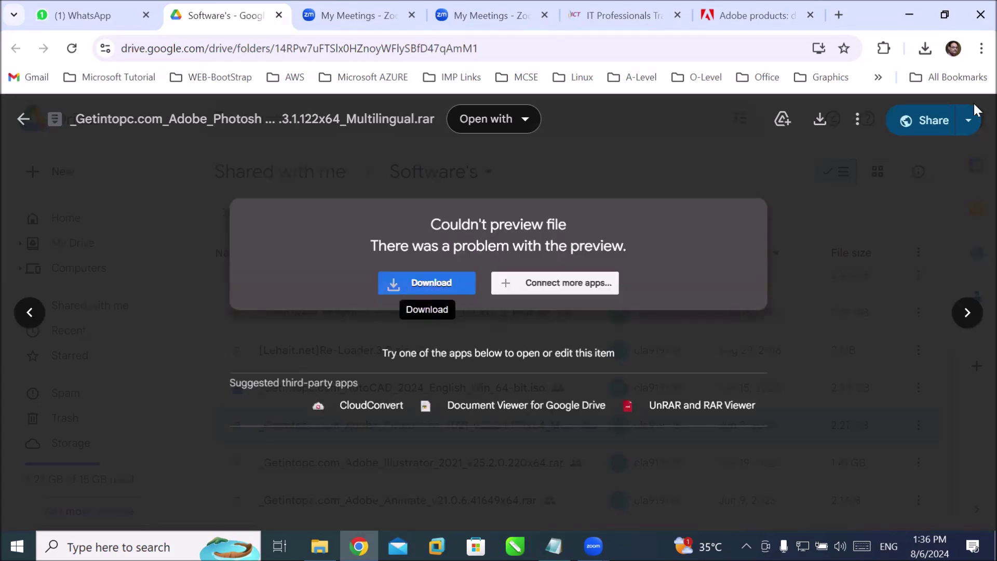
pyautogui.click(320, 546)
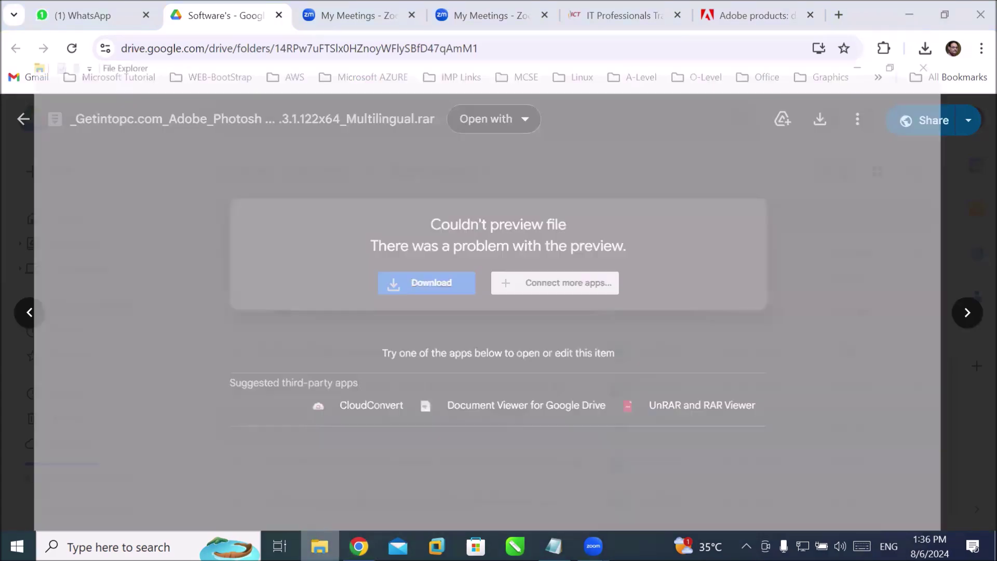
pyautogui.click(73, 127)
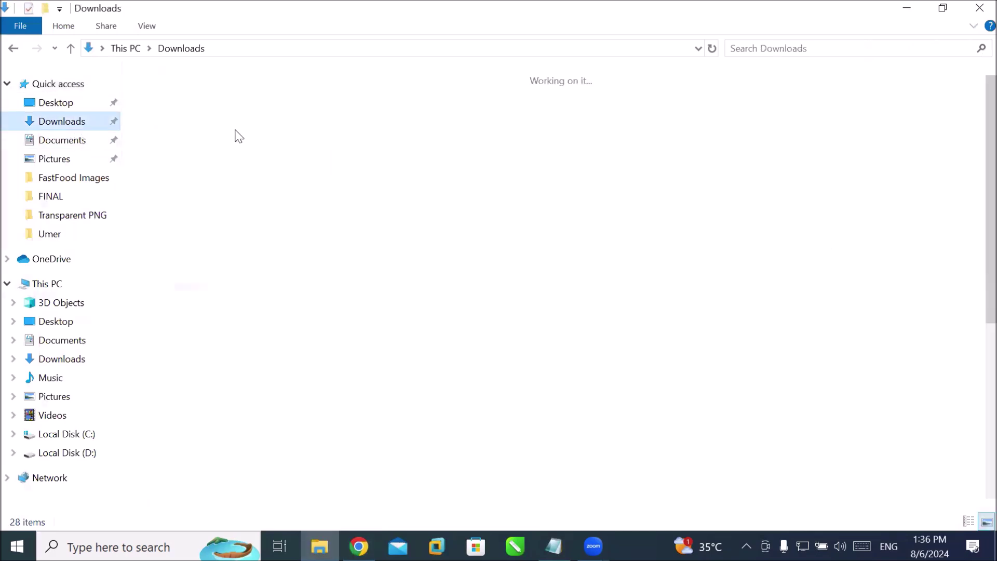
# - Select the Photoshop 2021 archive in Downloads and right-click it for WinRAR options
pyautogui.click(162, 121)
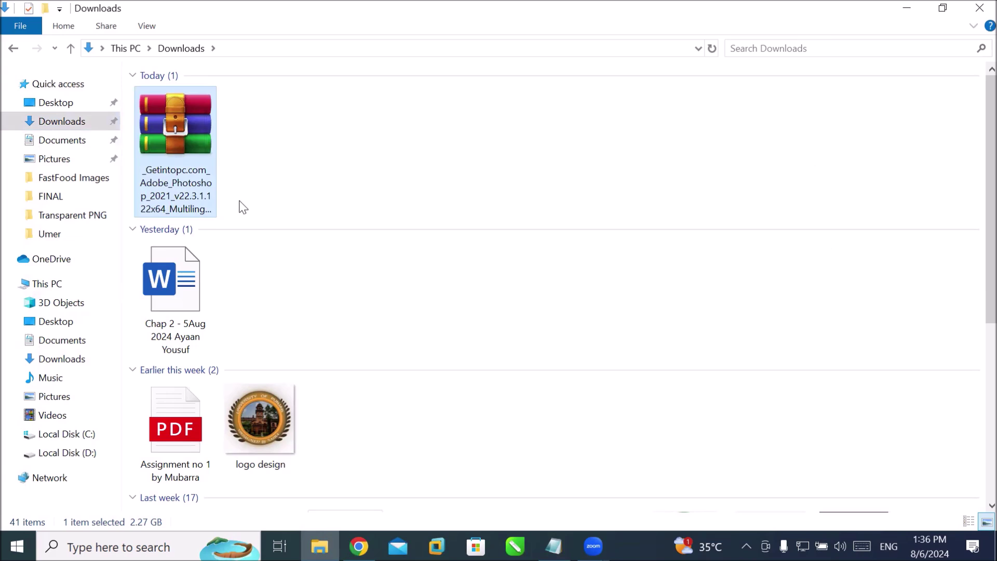
pyautogui.rightClick(184, 141)
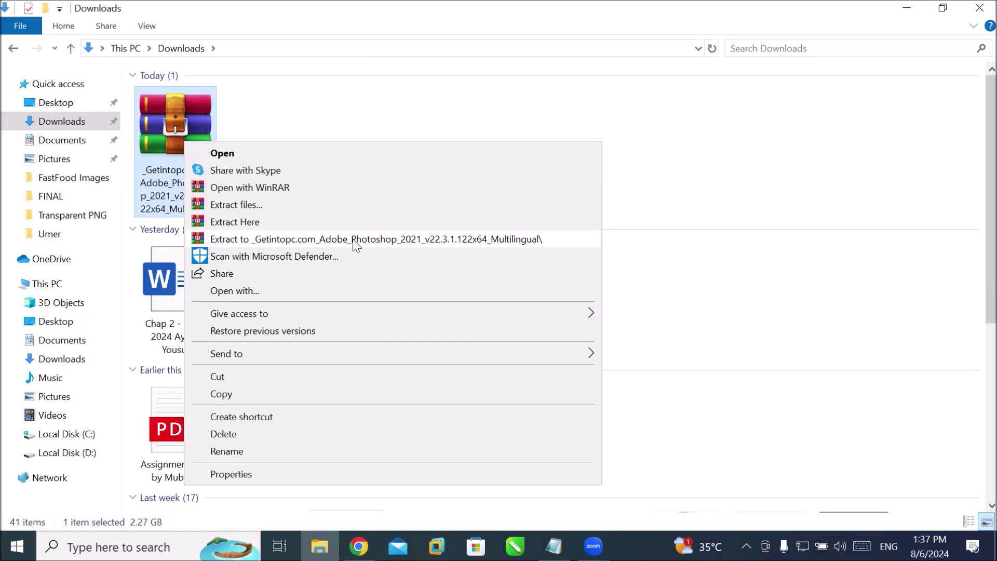
# - Extract the Photoshop 2021 archive into its own folder, supplying the archive password
pyautogui.click(457, 239)
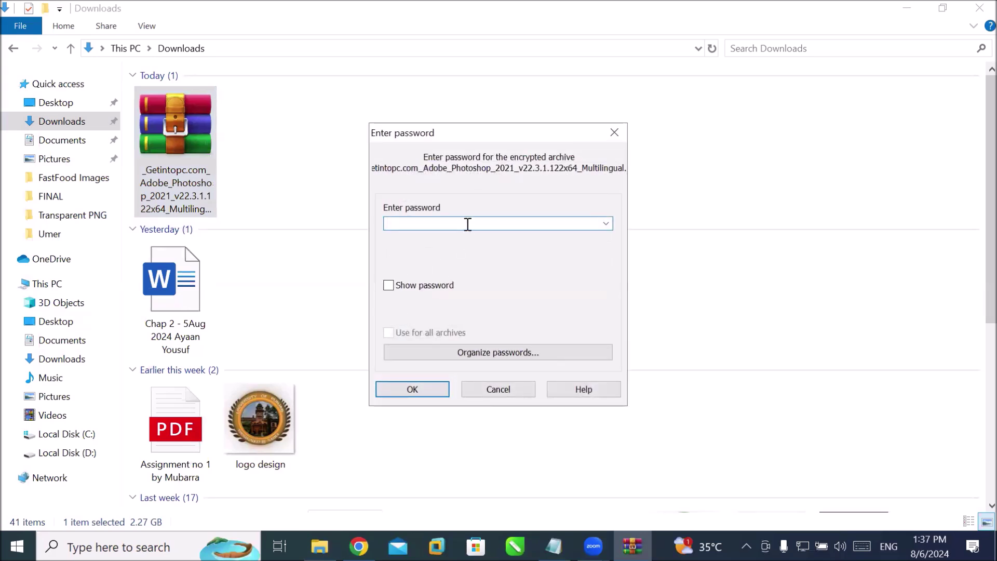
pyautogui.press('Return')
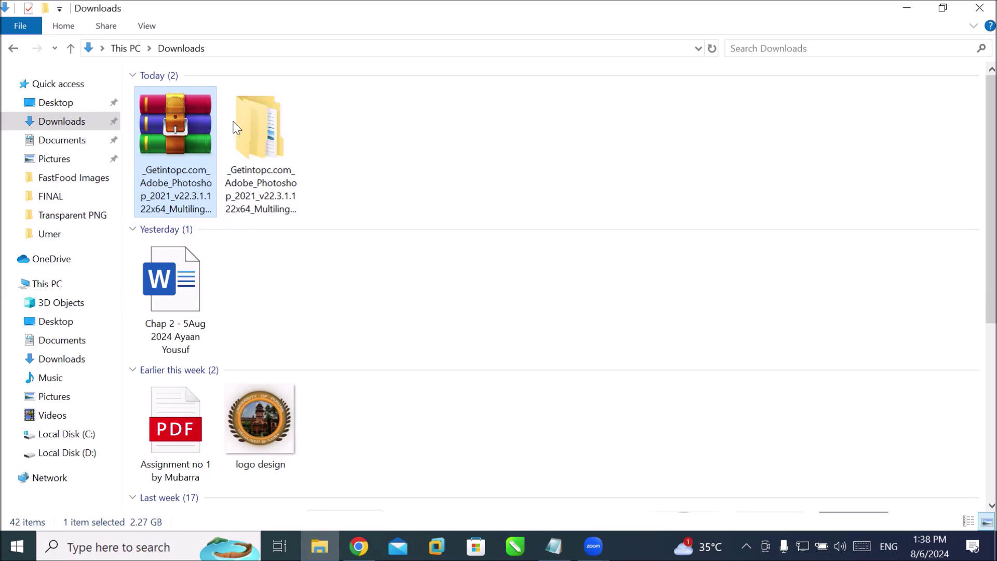
# - Open the extracted Photoshop folders and run Set-up as administrator
pyautogui.doubleClick(258, 132)
pyautogui.doubleClick(215, 97)
pyautogui.click(165, 147)
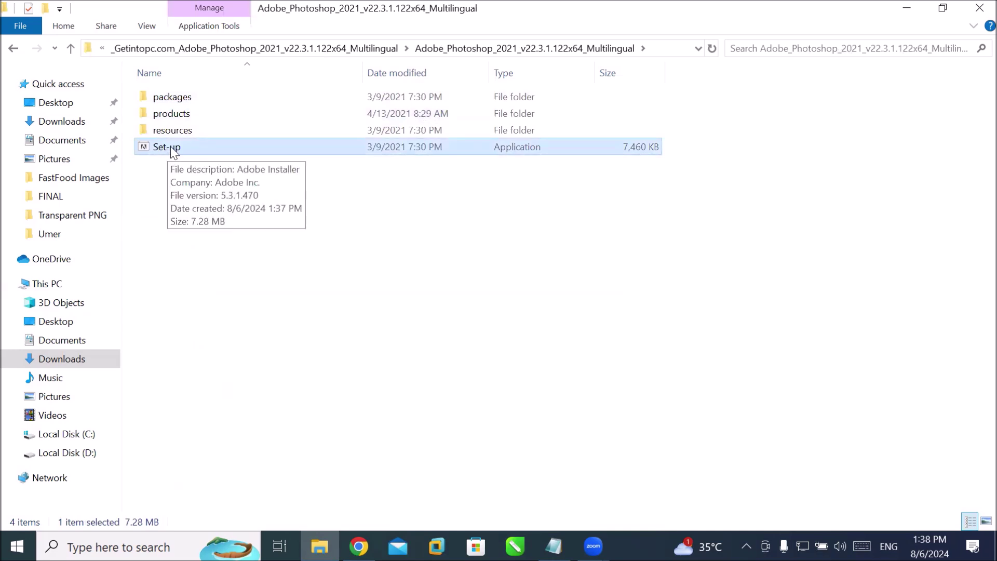
pyautogui.rightClick(173, 146)
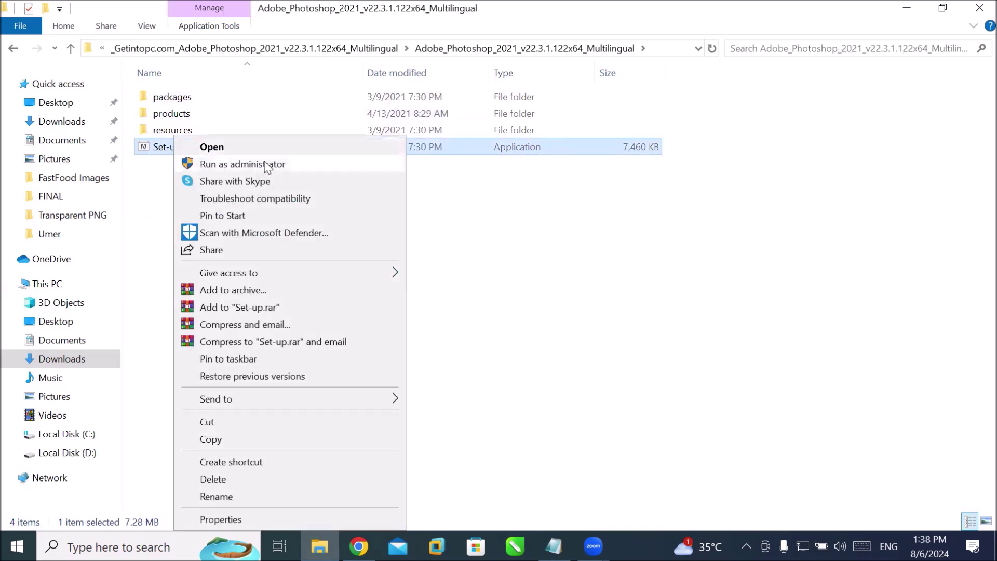
pyautogui.click(261, 165)
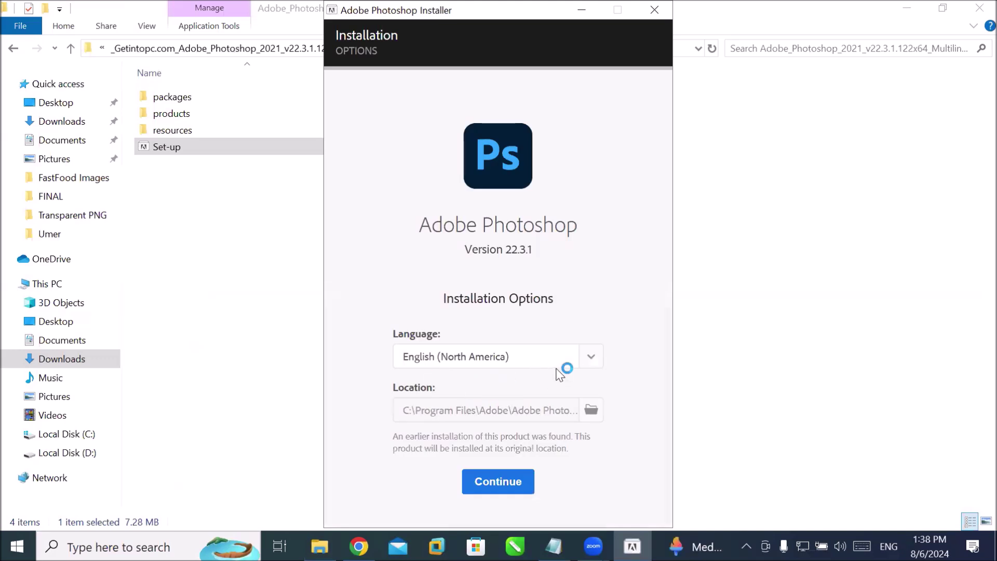
# - Choose English (International) as the install language and begin installing Photoshop 22.3.1
pyautogui.click(590, 366)
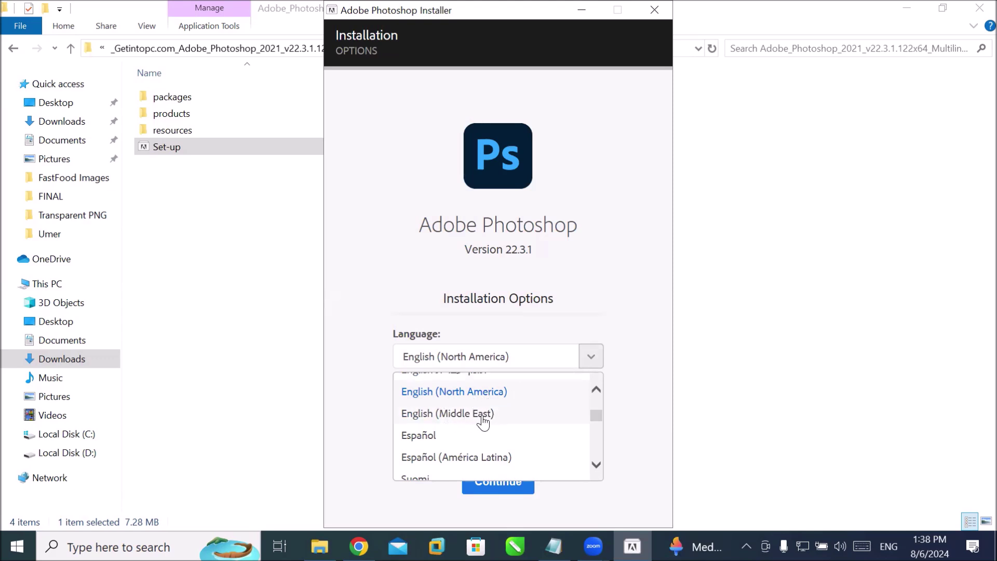
pyautogui.click(596, 393)
pyautogui.click(597, 393)
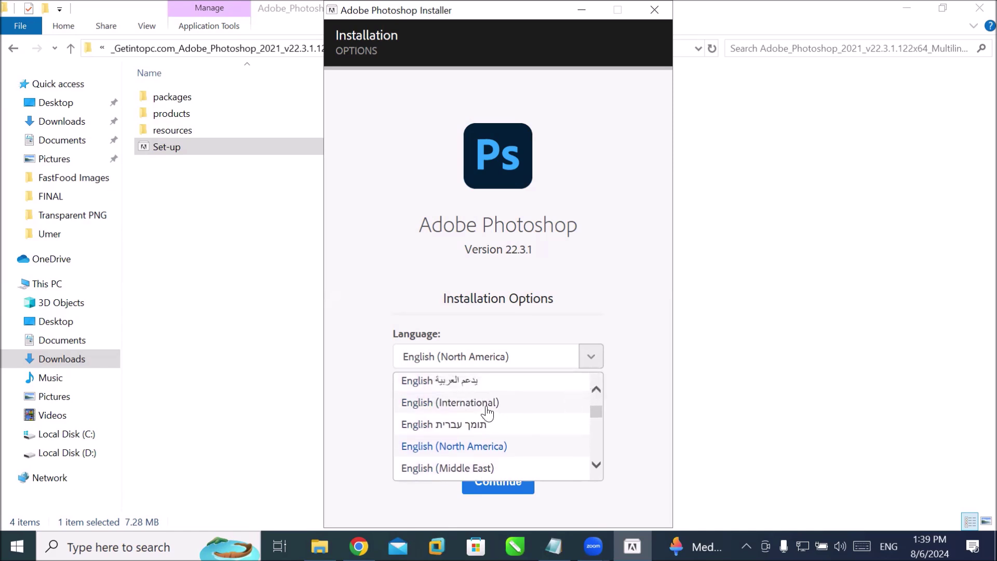
pyautogui.click(487, 413)
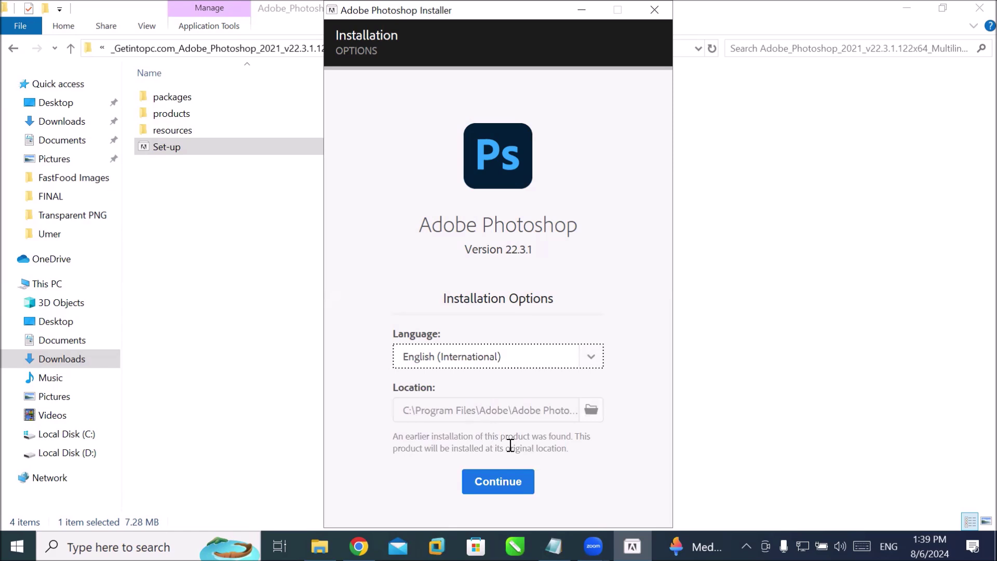
pyautogui.click(501, 485)
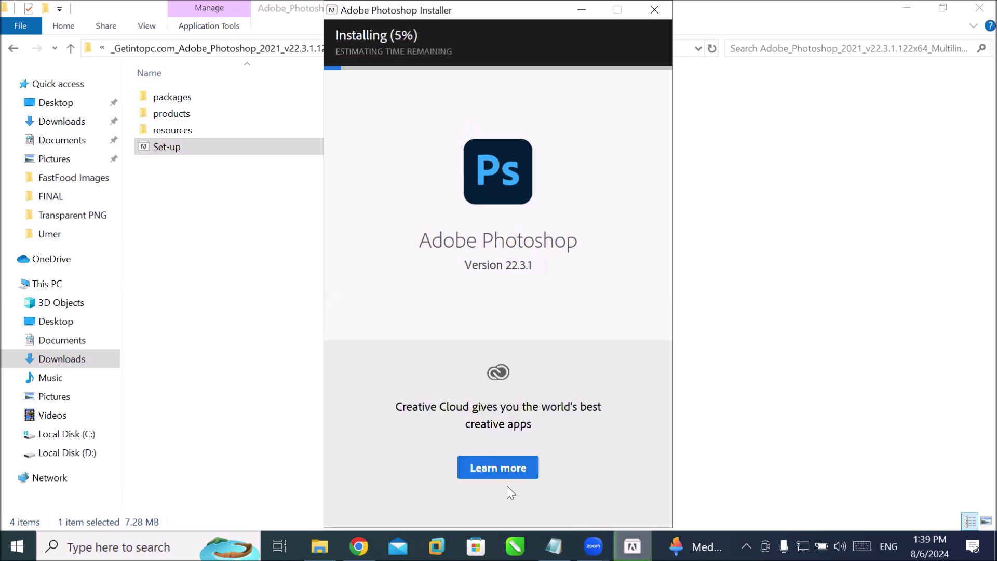
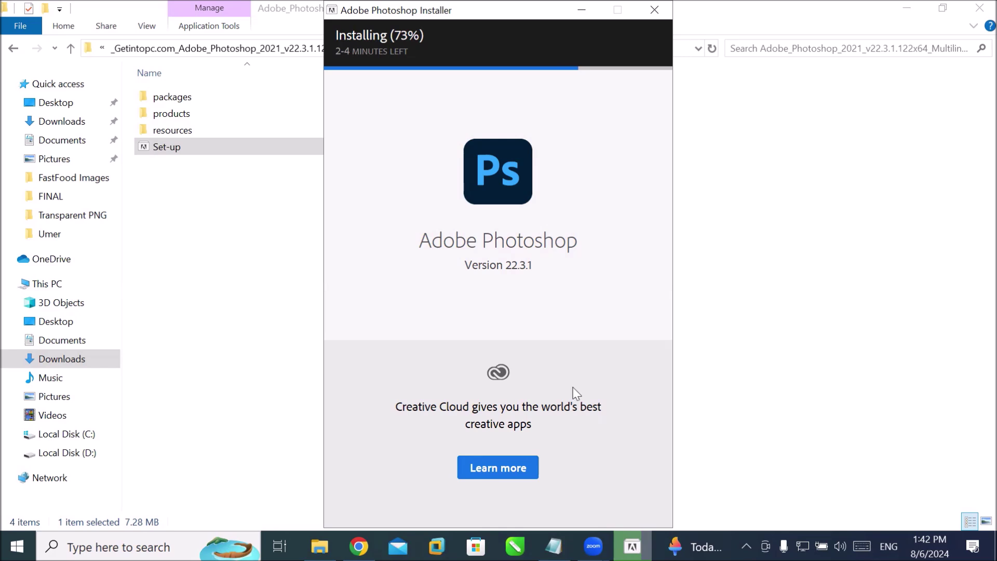
# - Bring Notepad forward, move it higher, and add blank lines below the agenda list
pyautogui.click(554, 547)
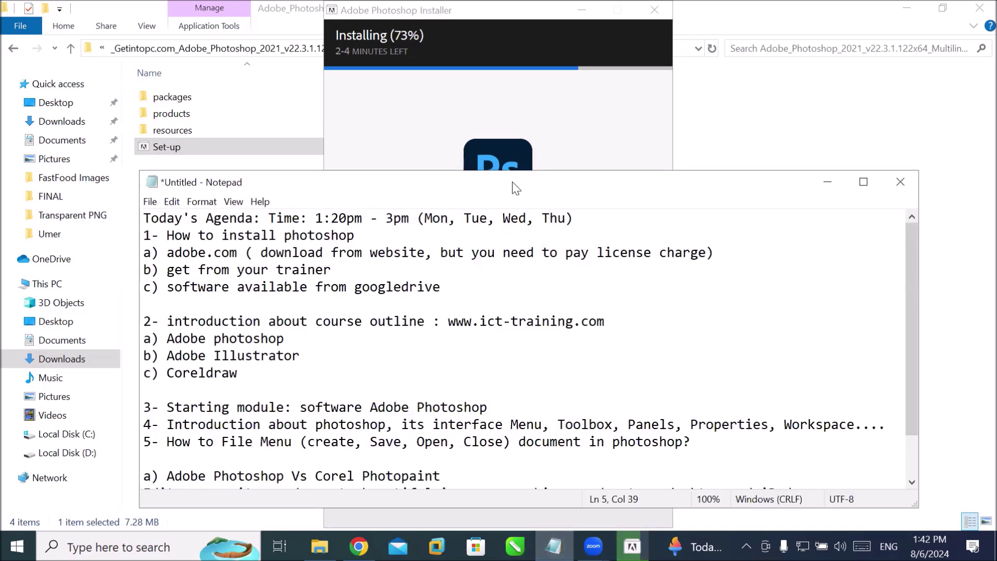
pyautogui.moveTo(516, 190); pyautogui.dragTo(510, 128)
pyautogui.click(479, 414)
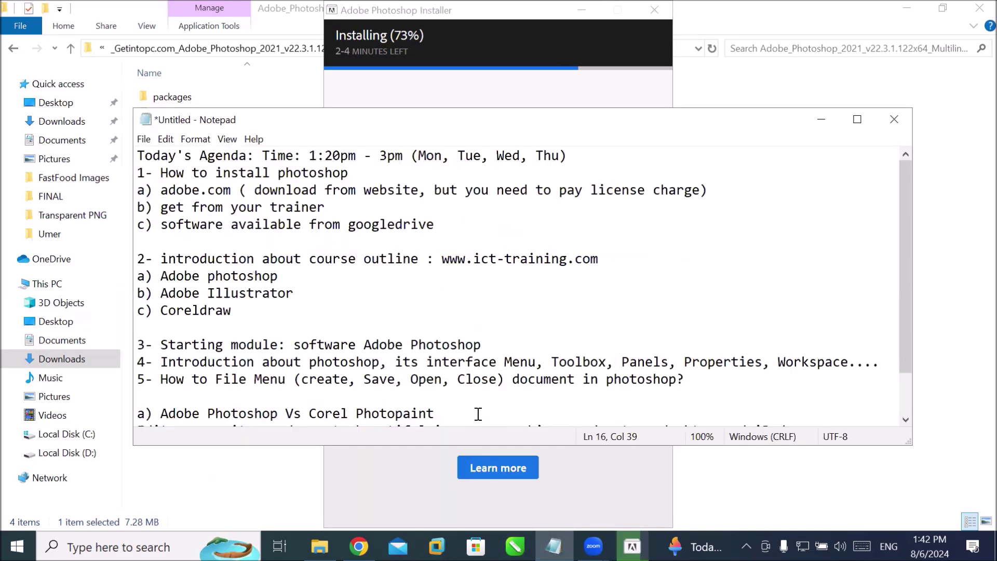
pyautogui.press('Down')
pyautogui.press('Down')
pyautogui.press('Return')
pyautogui.press('Return')
pyautogui.press('Return')
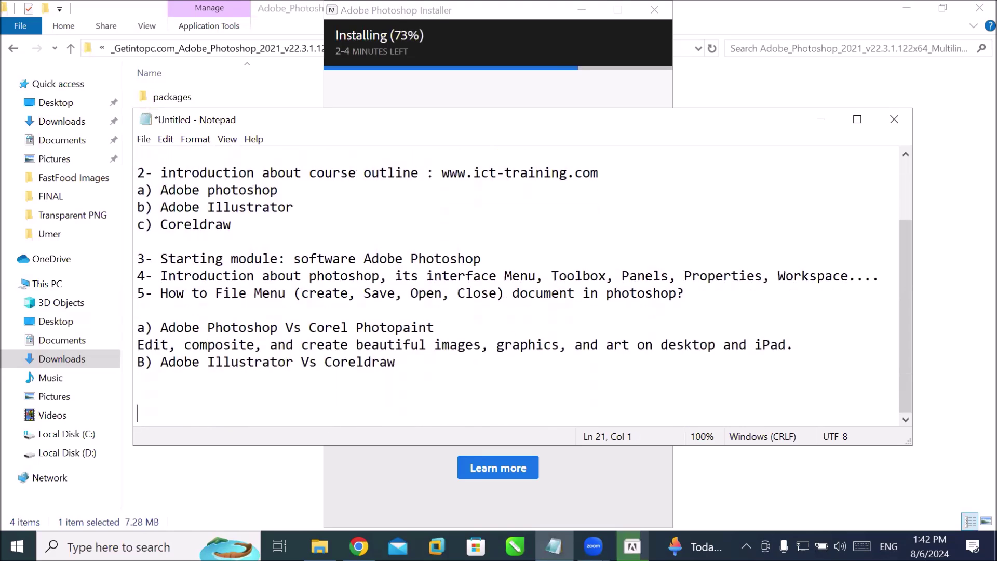
pyautogui.press('Return')
pyautogui.press('Return')
pyautogui.press('Return')
pyautogui.press('Return')
pyautogui.press('Up')
pyautogui.press('Up')
pyautogui.press('Up')
pyautogui.press('Up')
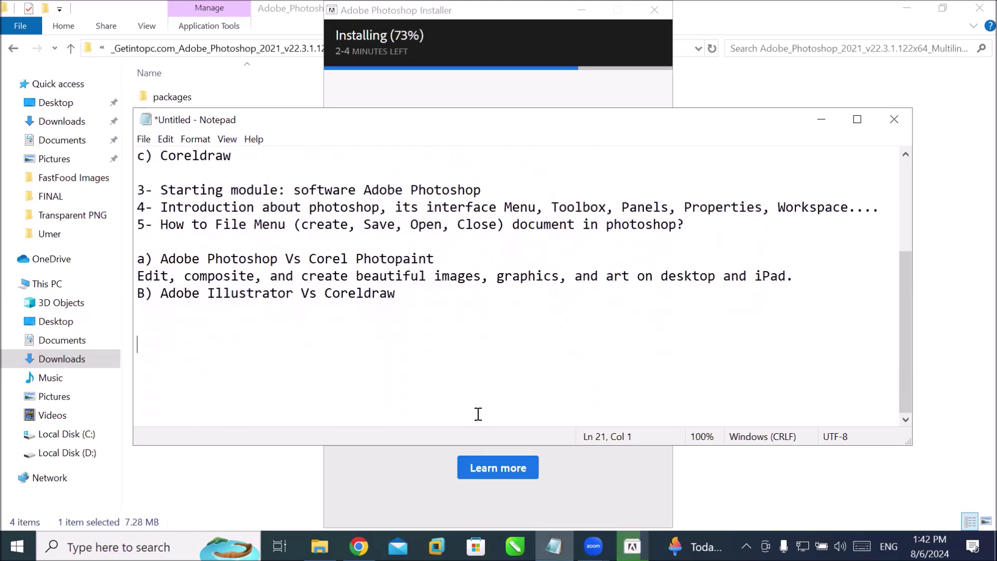
# - Add the 'NEXT:' heading followed by the line 'How to launch Photoshop.....'
pyautogui.write('NEXT:')
pyautogui.press('Return')
pyautogui.press('Return')
pyautogui.press('Return')
pyautogui.press('Return')
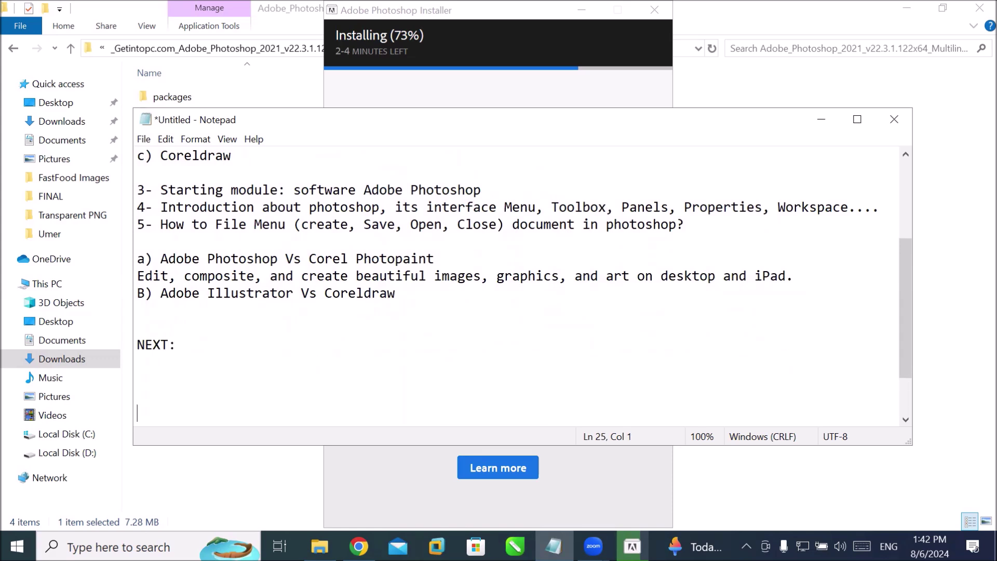
pyautogui.press('Return')
pyautogui.press('Return')
pyautogui.press('Return')
pyautogui.press('Return')
pyautogui.press('Return')
pyautogui.press('Return')
pyautogui.press('Up')
pyautogui.press('Up')
pyautogui.press('Up')
pyautogui.press('Up')
pyautogui.press('Up')
pyautogui.press('Up')
pyautogui.press('Up')
pyautogui.press('Up')
pyautogui.write('How to launch Photoshop.....')
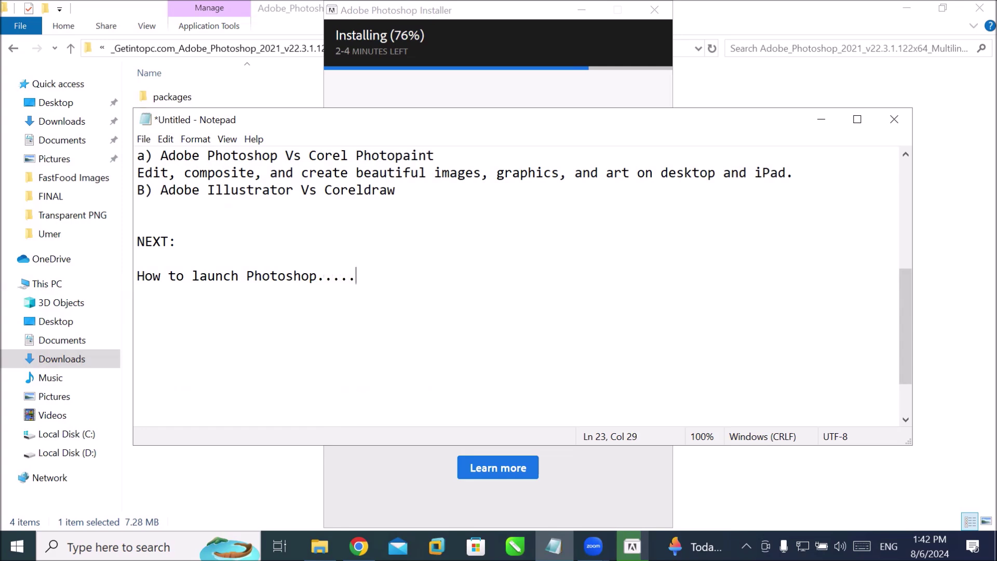
# - Add the first launch point '1) Use Start Menu' and bring up the Start menu
pyautogui.press('Return')
pyautogui.write('1')
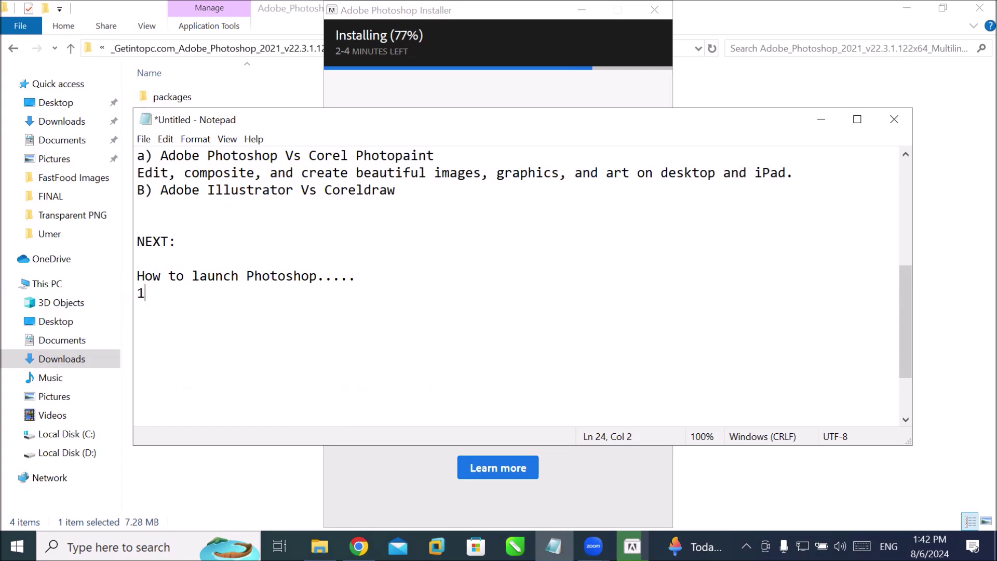
pyautogui.write(')')
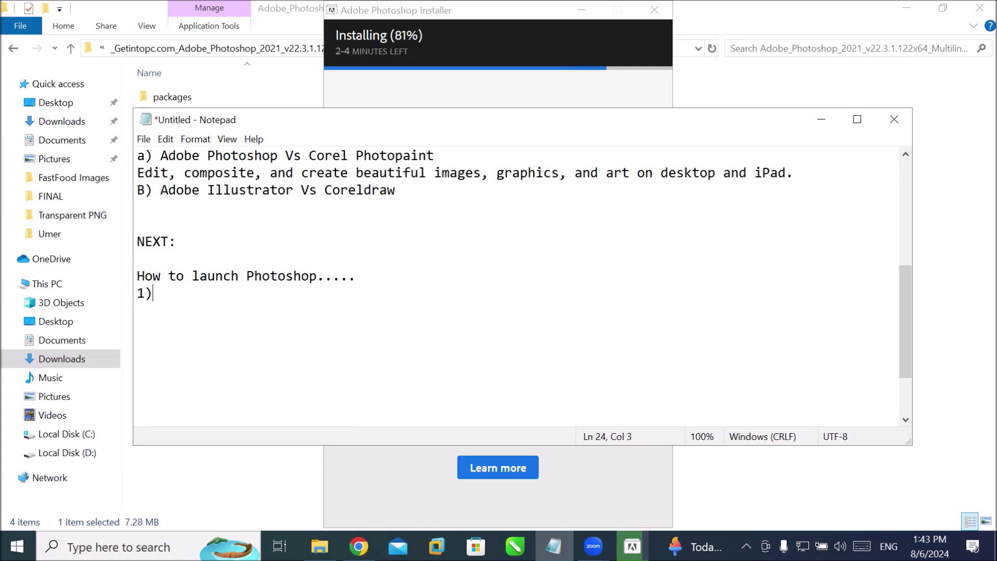
pyautogui.write('Use Start Menu')
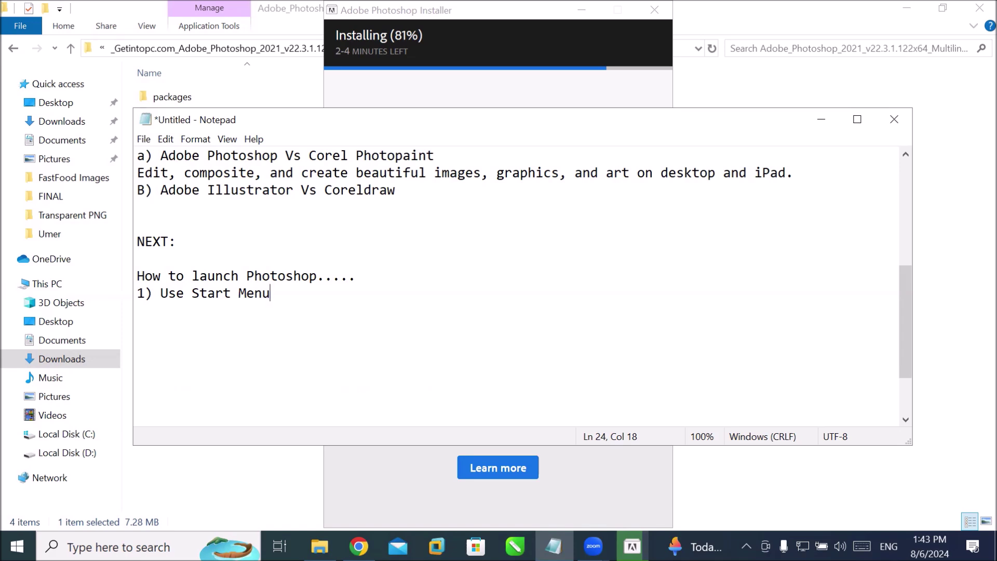
pyautogui.click(17, 547)
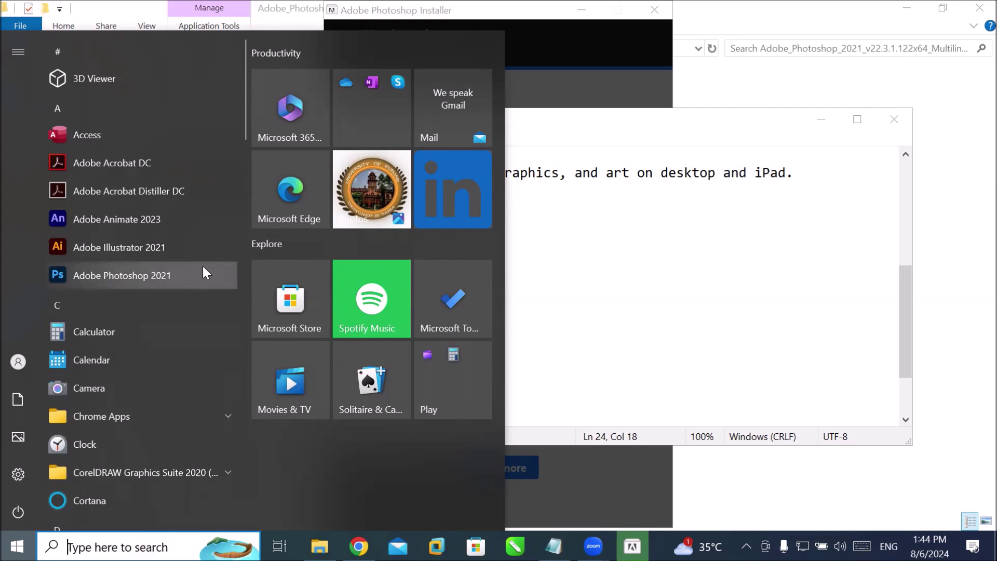
pyautogui.click(648, 326)
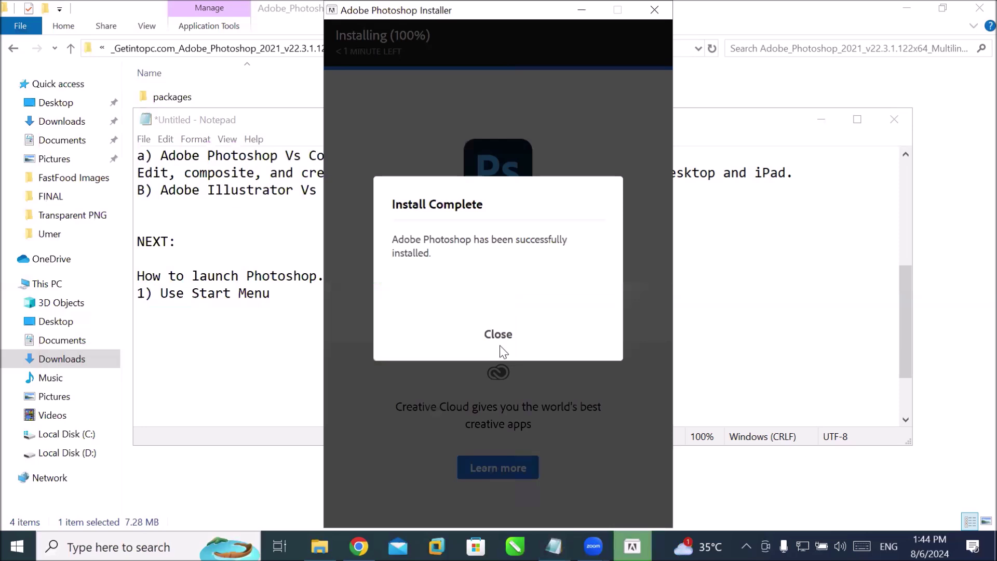
# - Close the finished Photoshop installer, return to the notes, and check the Start menu app list
pyautogui.click(502, 335)
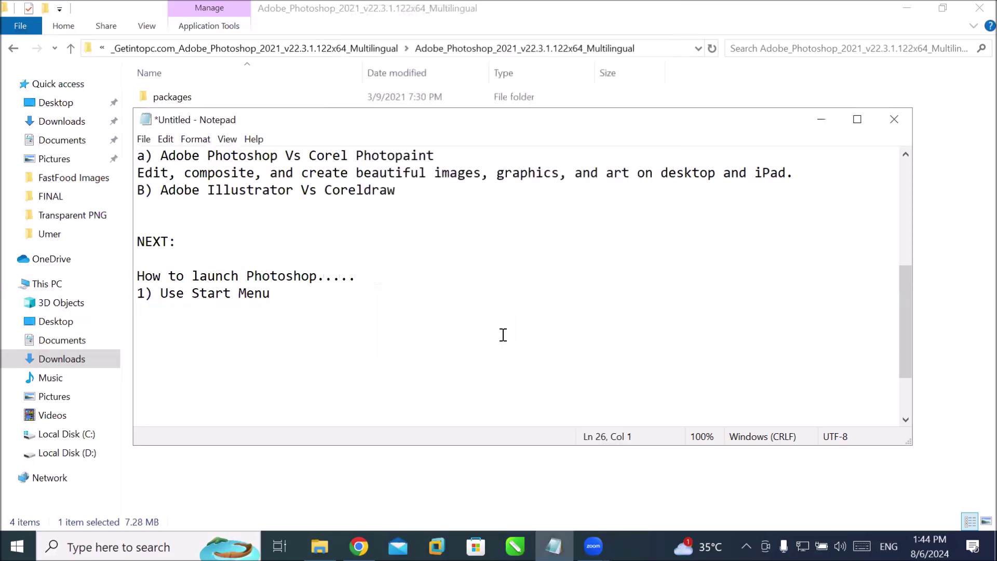
pyautogui.press('Up')
pyautogui.hotkey('shift', 'Up')
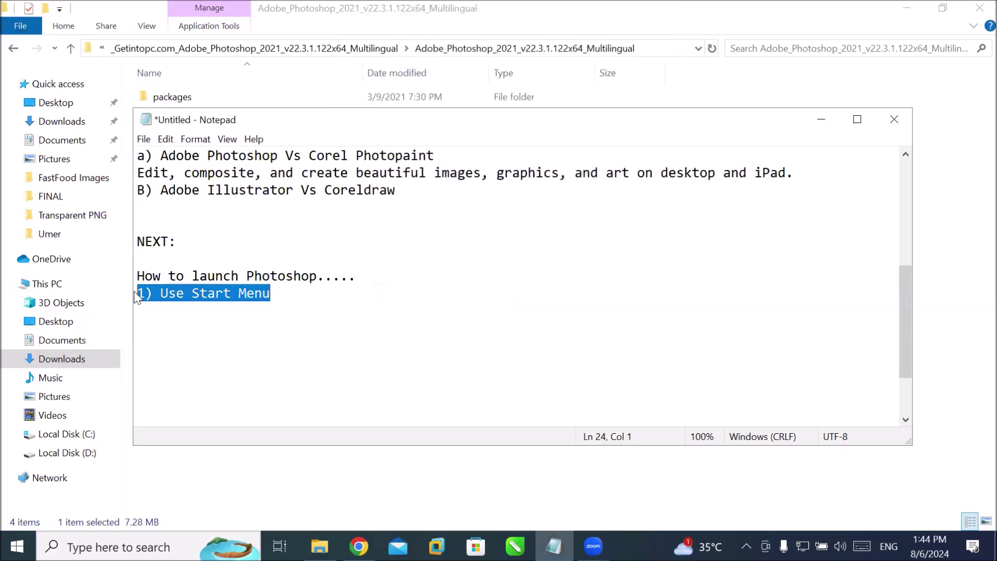
pyautogui.click(312, 297)
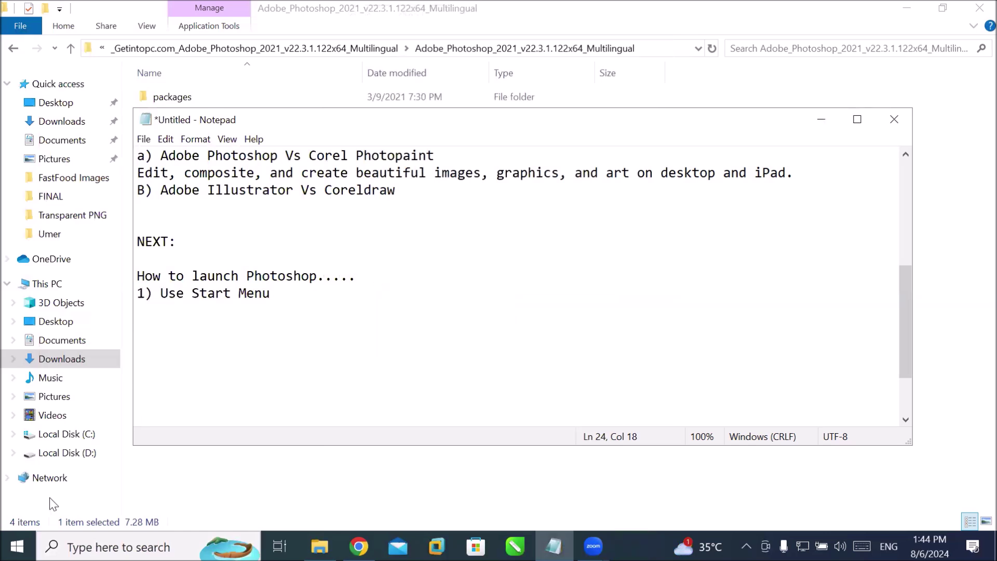
pyautogui.click(20, 543)
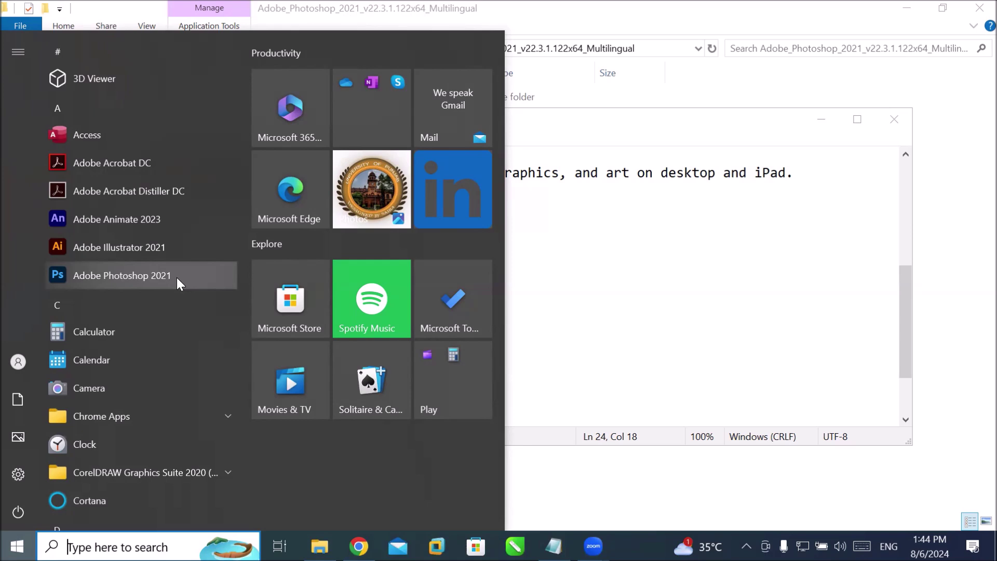
pyautogui.click(177, 277)
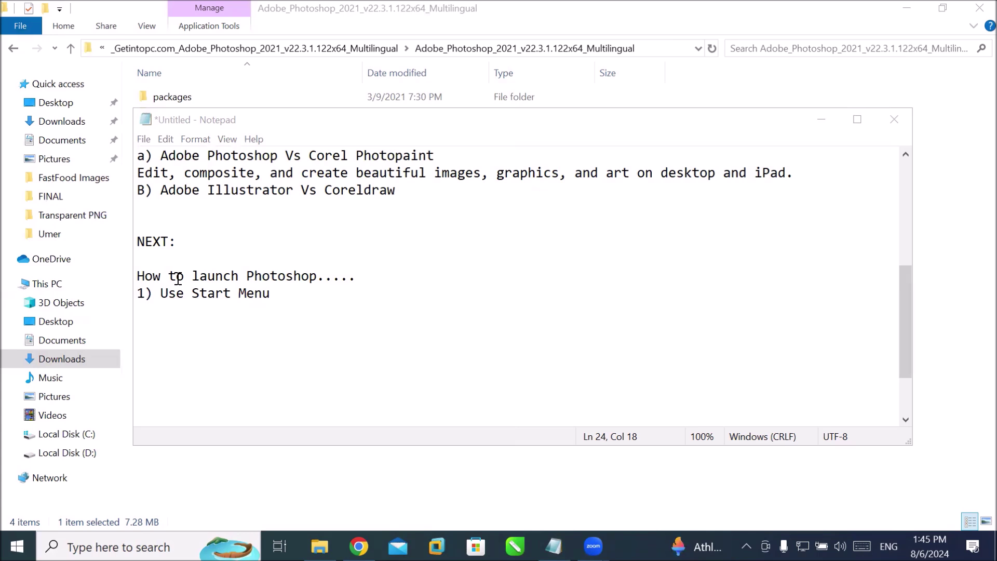
# - Search Windows for 'photo' and launch Adobe Photoshop 2021 from the Best match result
pyautogui.click(130, 543)
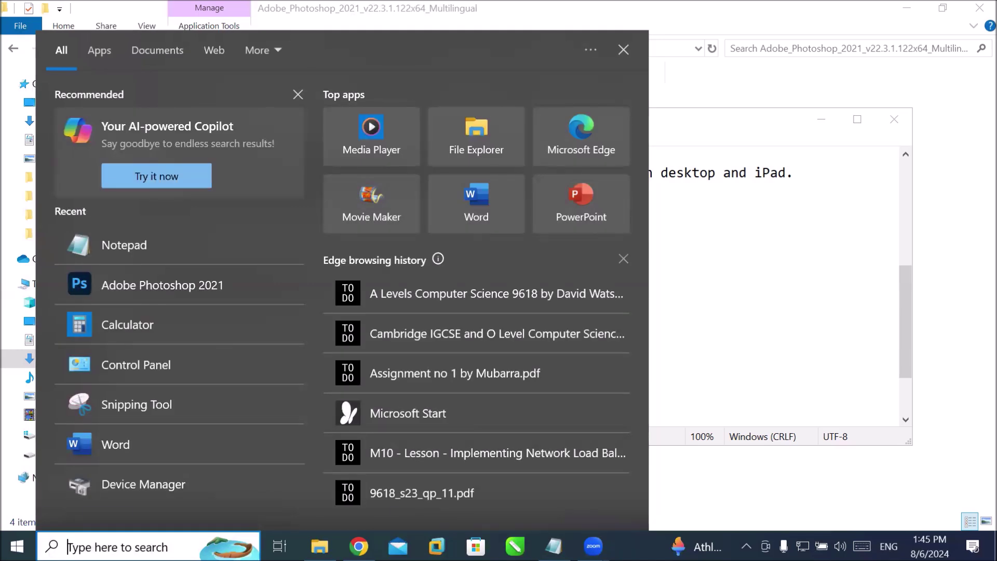
pyautogui.write('p')
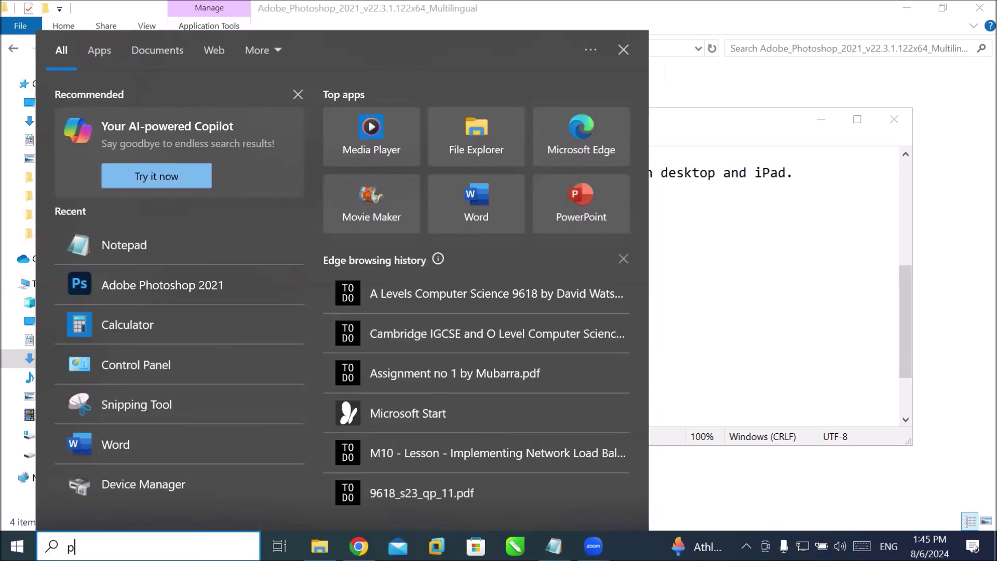
pyautogui.write('hoto')
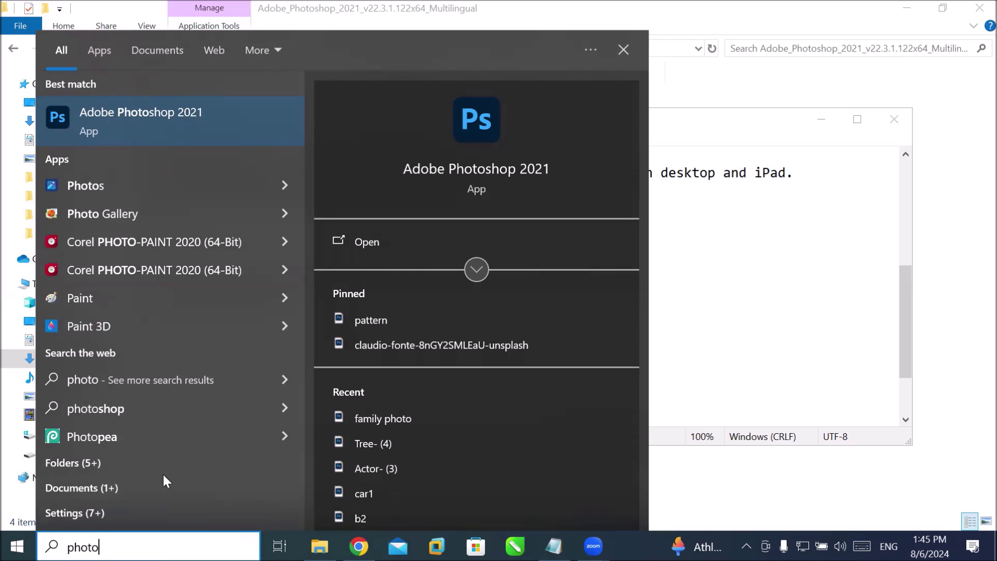
pyautogui.click(207, 121)
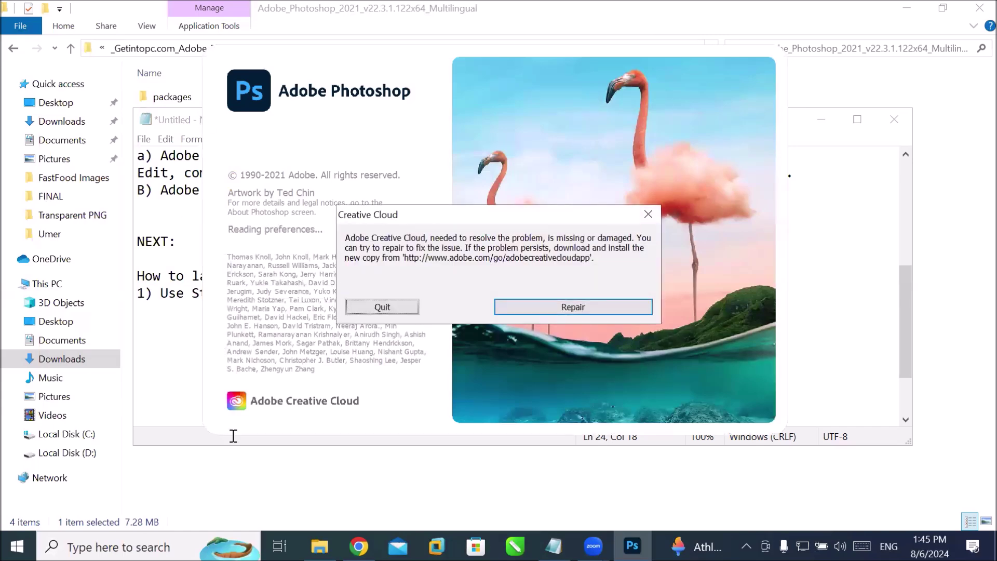
# - Quit the Creative Cloud error dialog, then close Photoshop from its Home screen
pyautogui.click(383, 307)
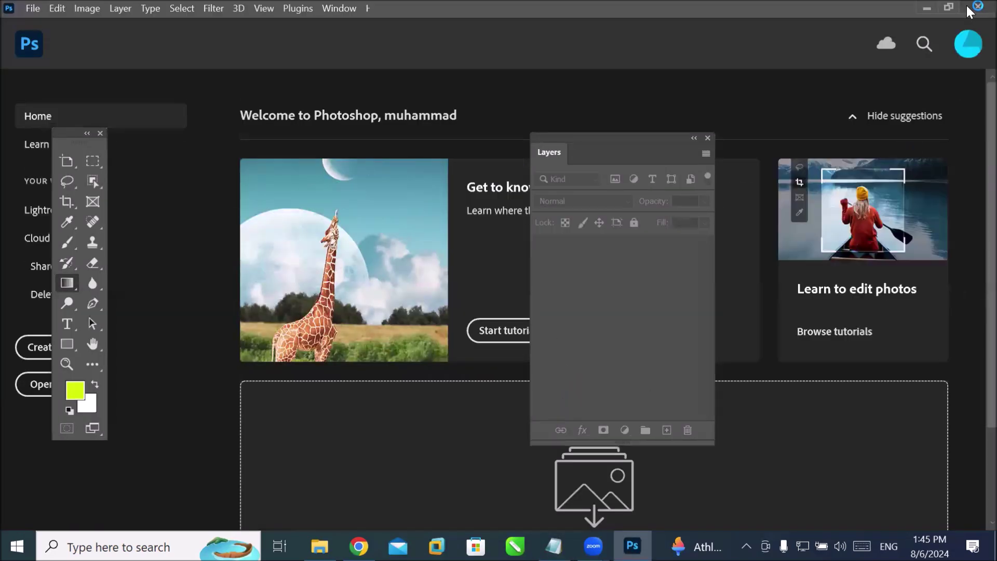
pyautogui.click(977, 9)
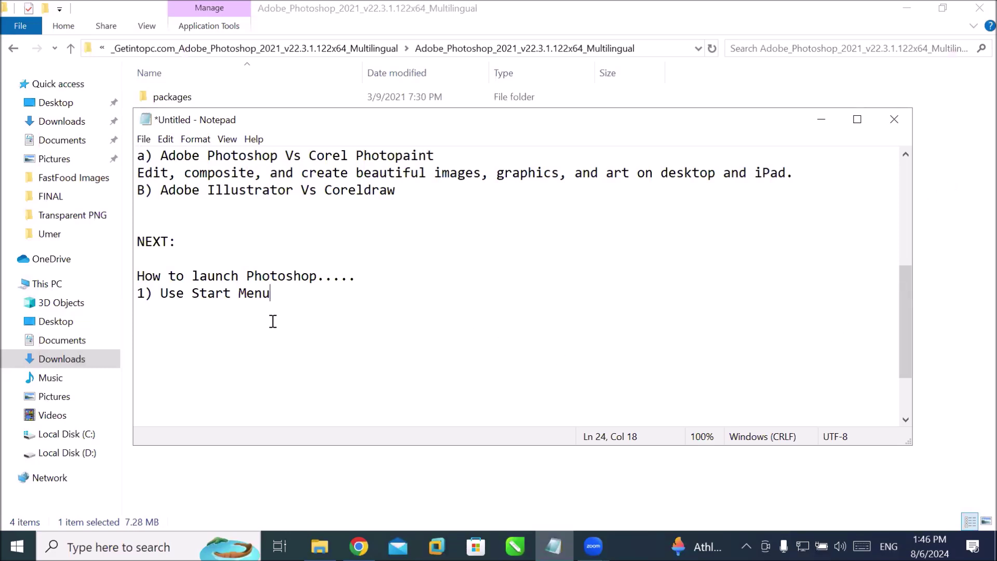
# - Add point '2) type here to search : photoshop' to the launch list
pyautogui.press('Return')
pyautogui.write('2) ')
pyautogui.write('type here to search : photohs')
pyautogui.press('BackSpace')
pyautogui.press('BackSpace')
pyautogui.write('shop')
# - Add point '3) Pin your desired software in taskbar' and reopen the Start menu
pyautogui.press('Return')
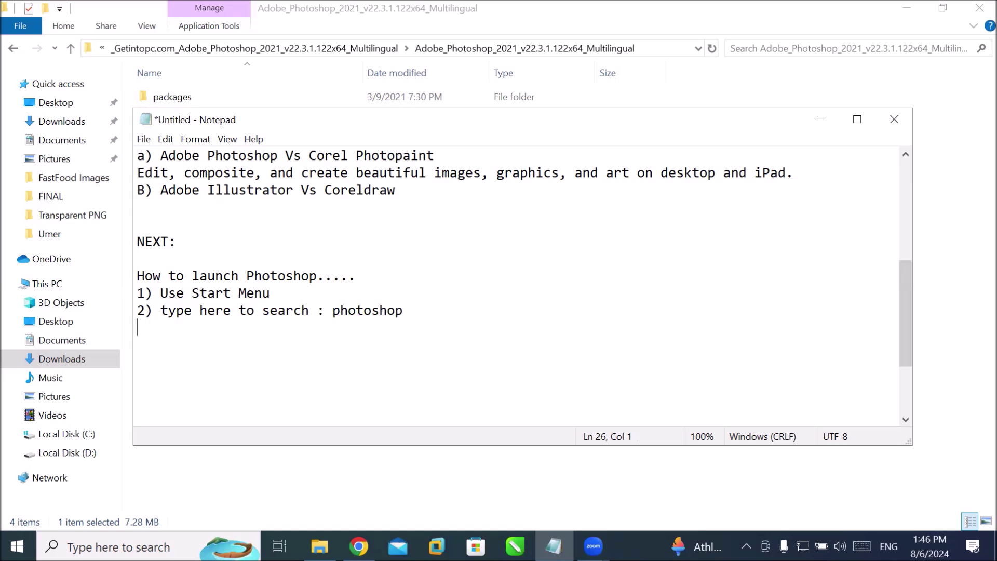
pyautogui.write('3) ')
pyautogui.write('Pin your desired sor')
pyautogui.press('BackSpace')
pyautogui.write('ftware in taskbar')
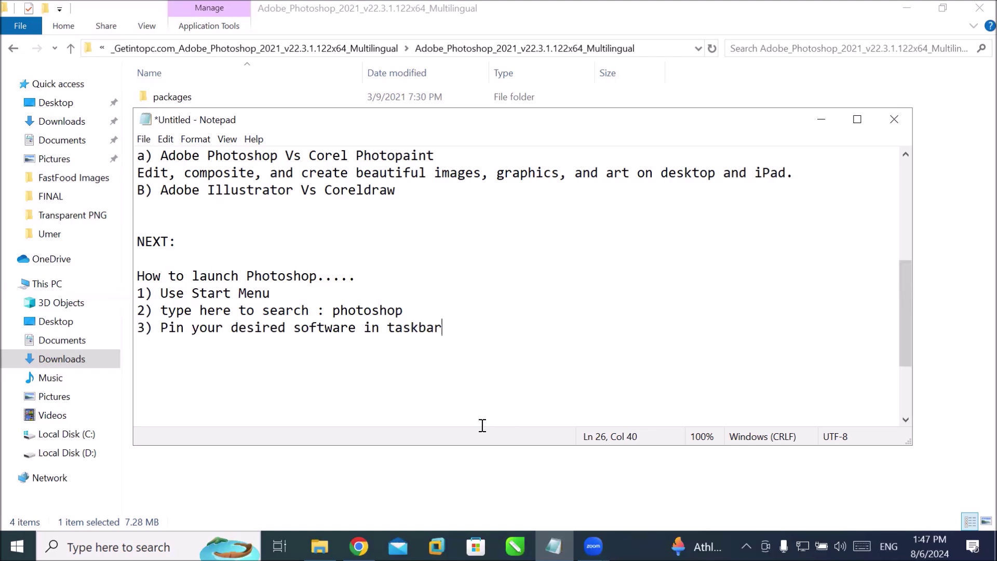
pyautogui.click(18, 546)
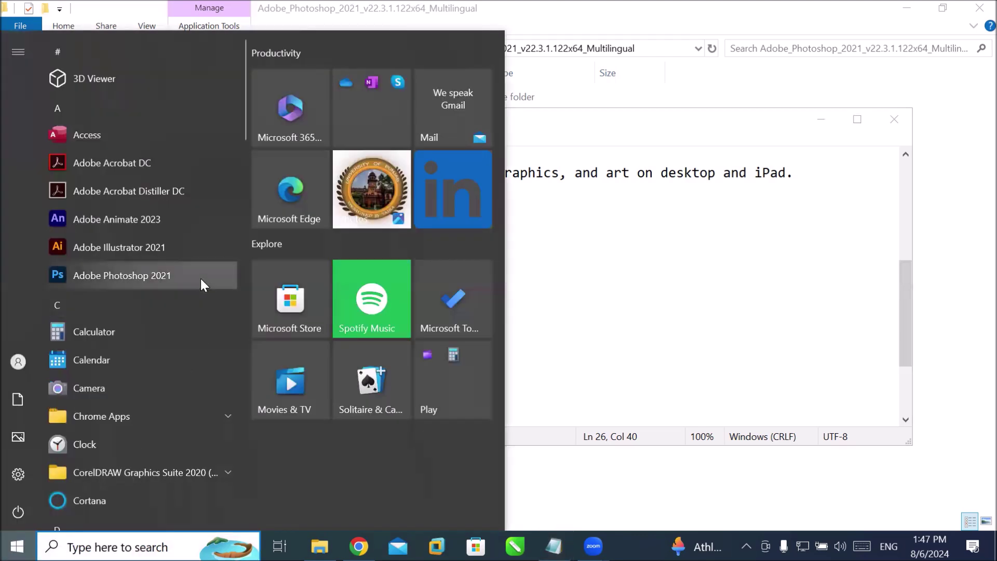
# - Pin Adobe Photoshop 2021 to the taskbar from its Start menu context menu
pyautogui.rightClick(200, 279)
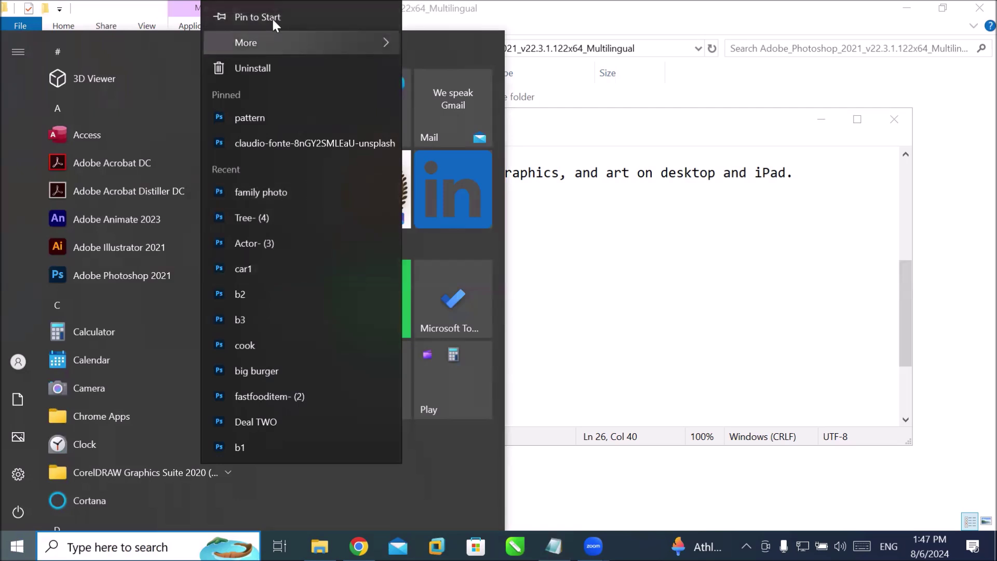
pyautogui.moveTo(301, 42)
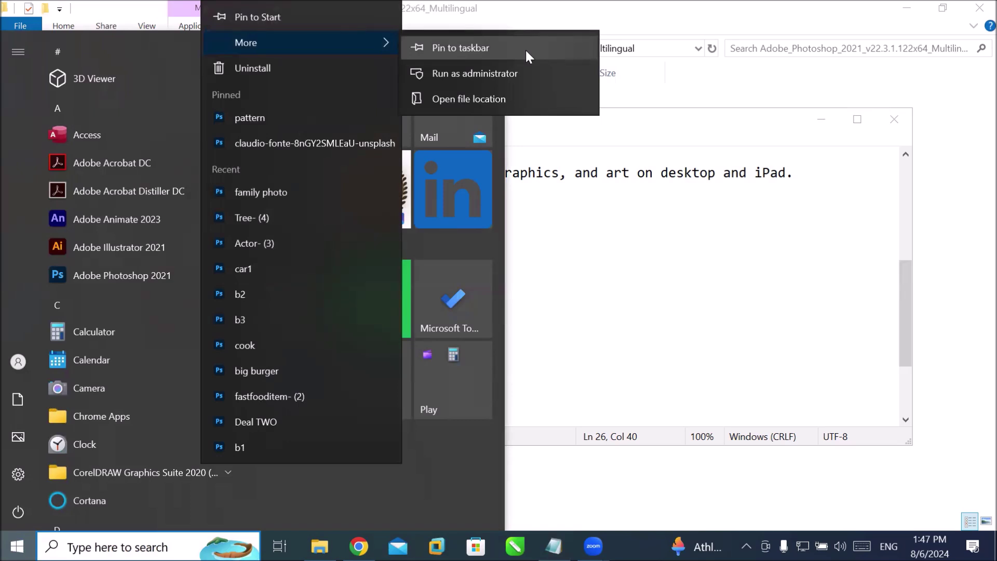
pyautogui.click(525, 48)
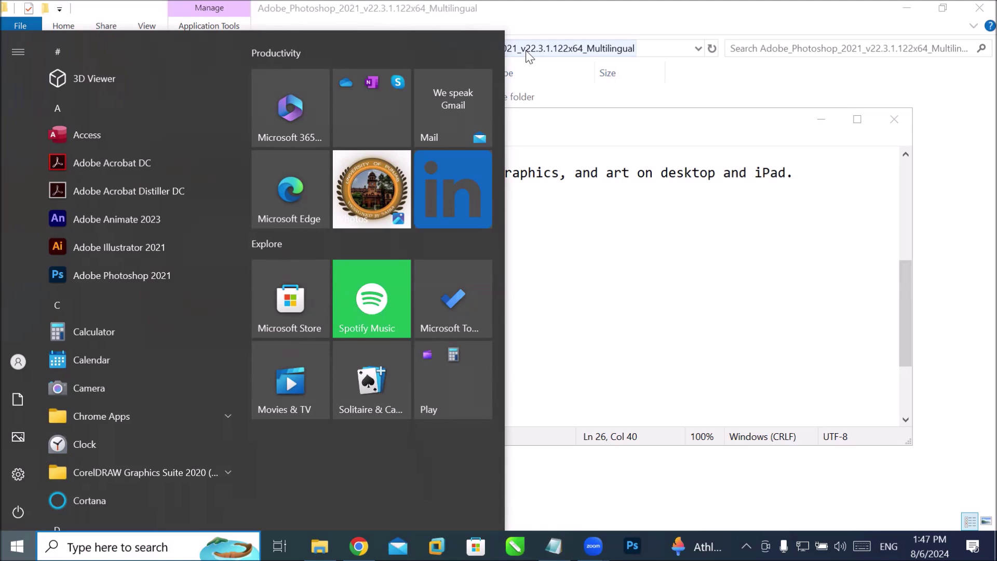
# - Launch Photoshop 2021 and dismiss the Creative Cloud missing-or-damaged error
pyautogui.click(528, 54)
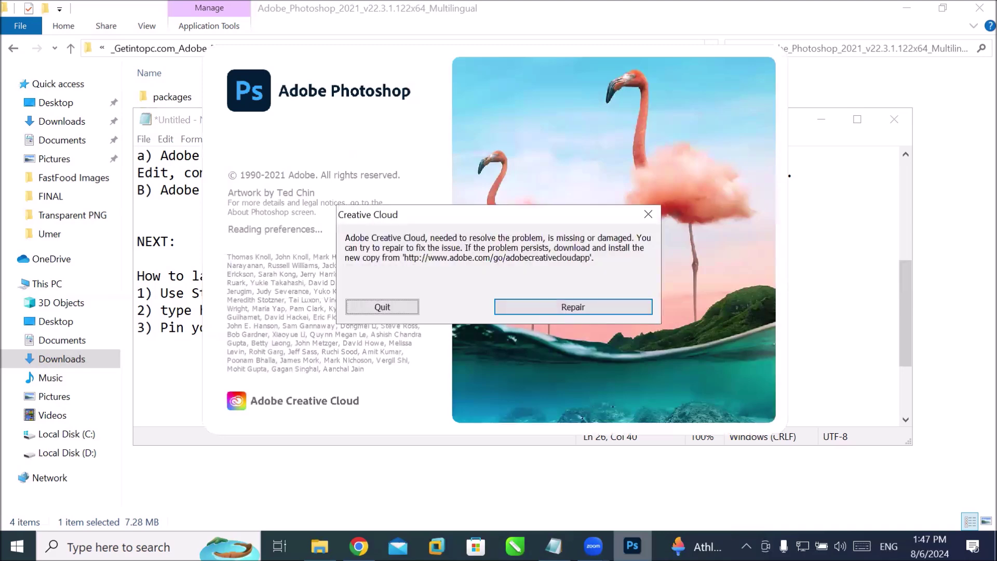
pyautogui.click(383, 307)
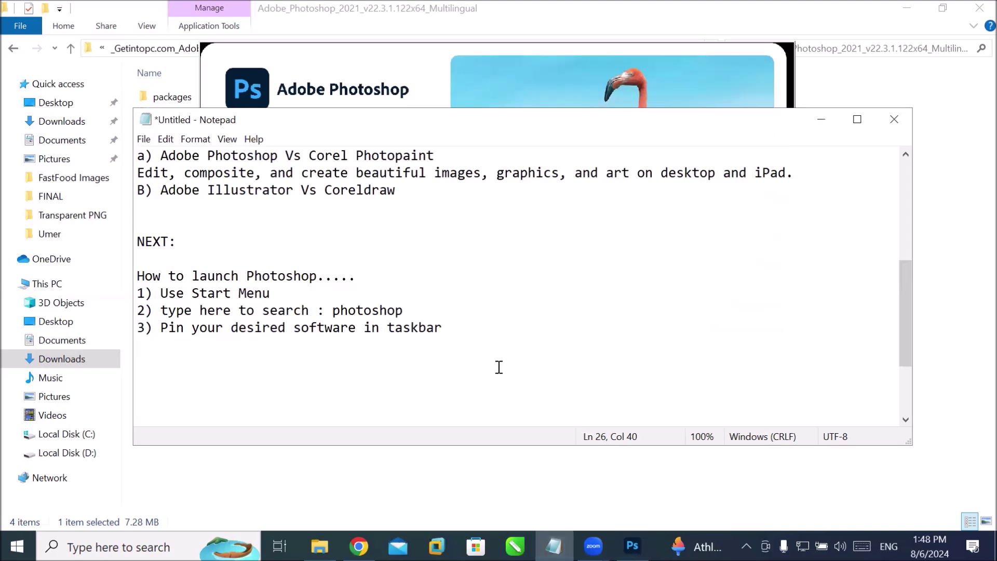
# - Below step 3, add the heading 'Know something about Photoshop Interface' after a blank line
pyautogui.press('Return')
pyautogui.press('Return')
pyautogui.press('Return')
pyautogui.press('Return')
pyautogui.press('Return')
pyautogui.press('Return')
pyautogui.press('Return')
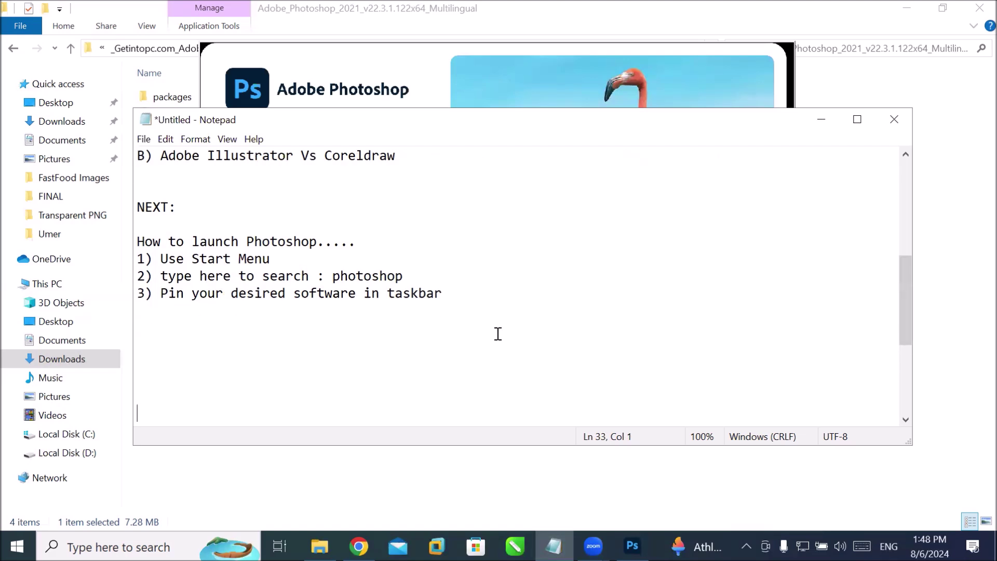
pyautogui.press('Return')
pyautogui.press('Return')
pyautogui.press('Up')
pyautogui.press('Up')
pyautogui.press('Up')
pyautogui.press('Up')
pyautogui.press('Up')
pyautogui.press('Up')
pyautogui.press('Up')
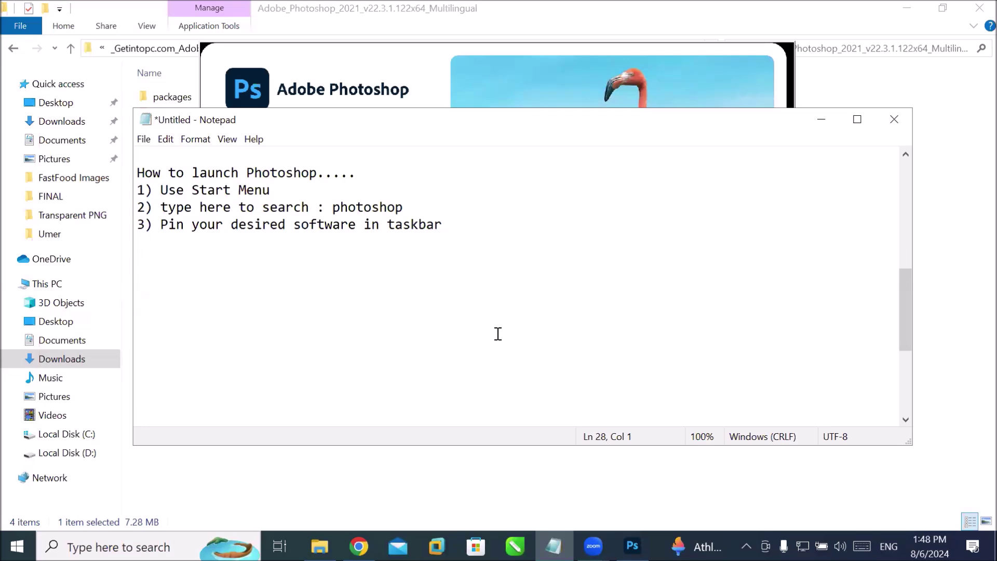
pyautogui.write('Know ')
pyautogui.write('sote')
pyautogui.press('BackSpace')
pyautogui.press('BackSpace')
pyautogui.write('mething about Photoshop')
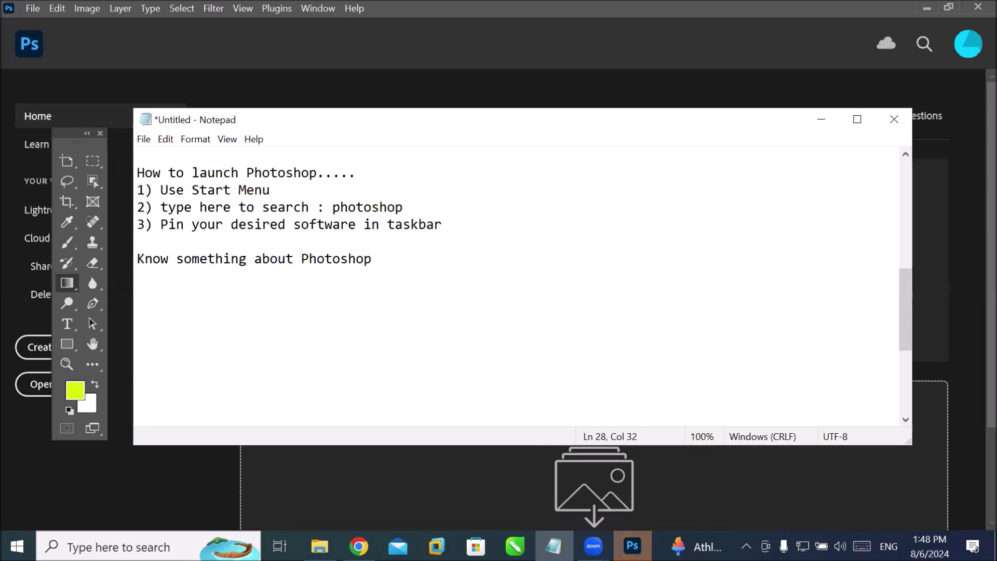
pyautogui.write(' Interface')
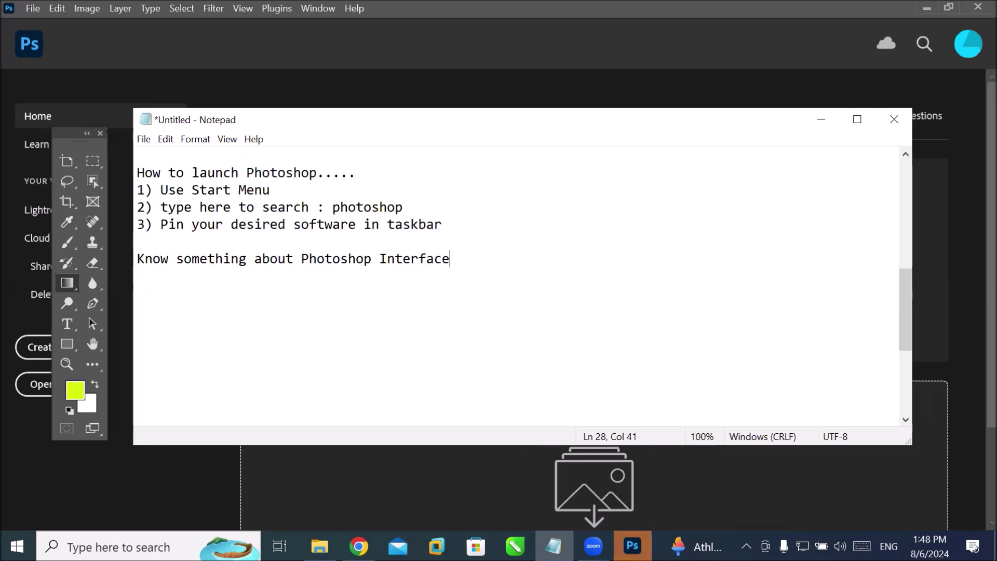
pyautogui.press('Return')
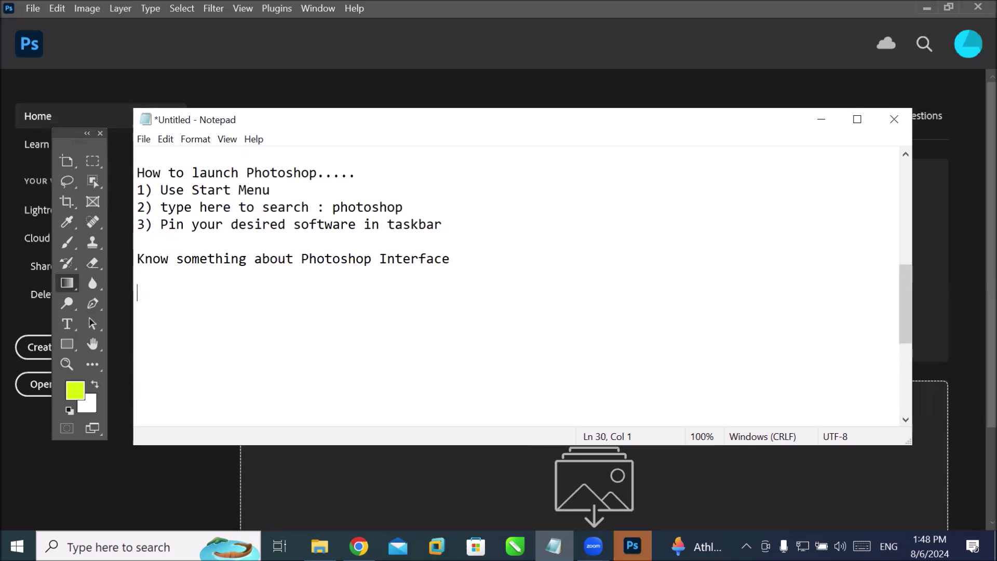
# - List items 'a) Menu, Sub options' and 'b) Toolbox' under the heading
pyautogui.write('a) ')
pyautogui.write('Menu, Sbu')
pyautogui.press('BackSpace')
pyautogui.press('BackSpace')
pyautogui.write('ub options')
pyautogui.press('Return')
pyautogui.write('b)')
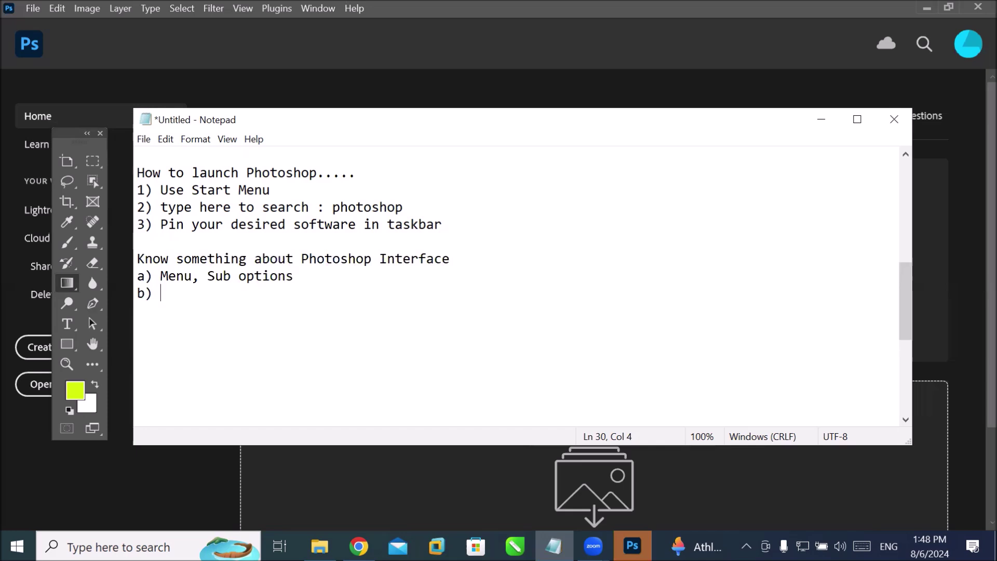
pyautogui.write('Tool')
pyautogui.write('box')
pyautogui.press('Return')
pyautogui.write('b')
# - Add 'c) Panels understanding (11 panels)' and 'd) Shortcuts', then bring Photoshop forward
pyautogui.press('BackSpace')
pyautogui.write('c) ')
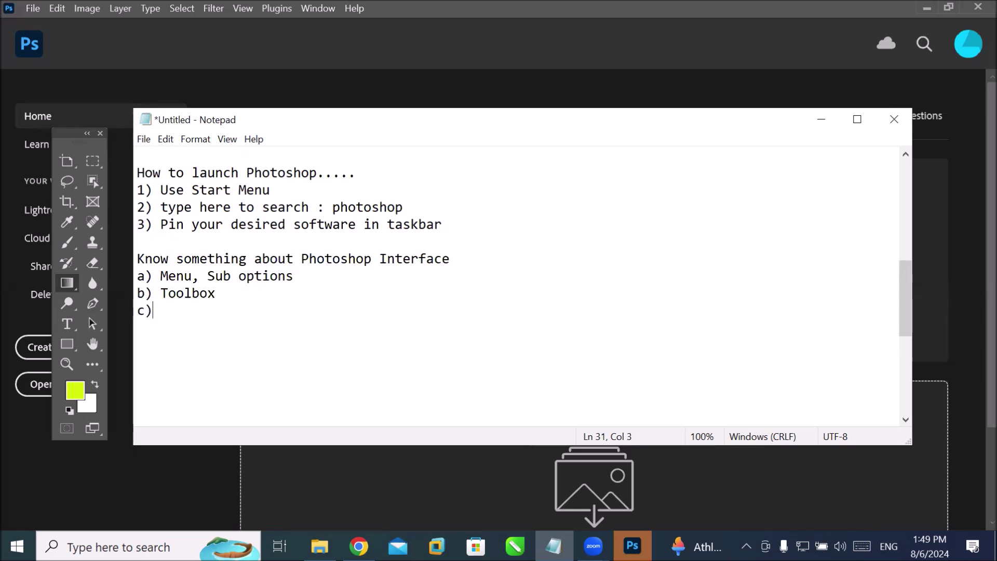
pyautogui.write('Panels understa')
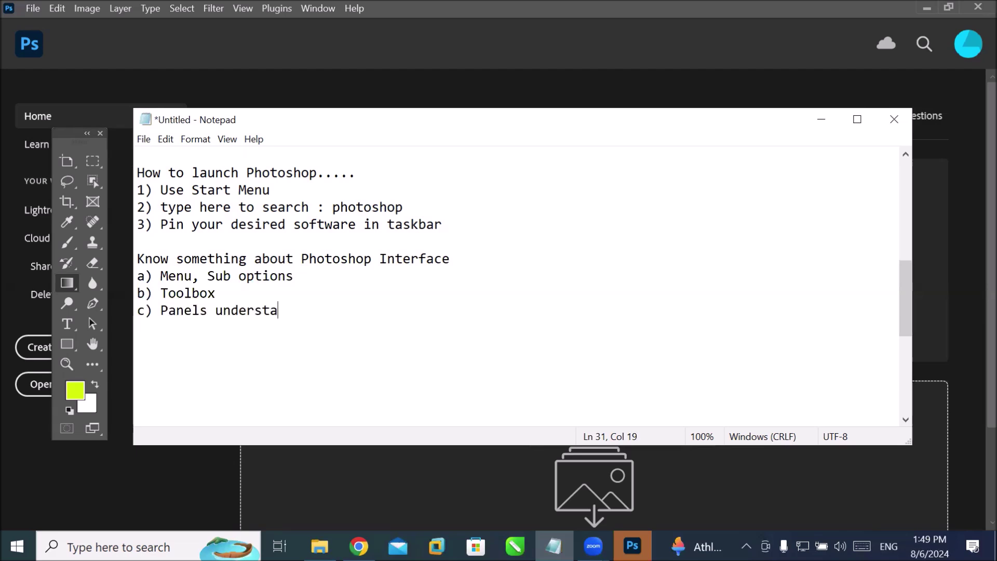
pyautogui.write('ng')
pyautogui.press('BackSpace')
pyautogui.write('ding (')
pyautogui.write('11 panels)')
pyautogui.press('Return')
pyautogui.write('d) Shorts')
pyautogui.press('BackSpace')
pyautogui.write('cuts')
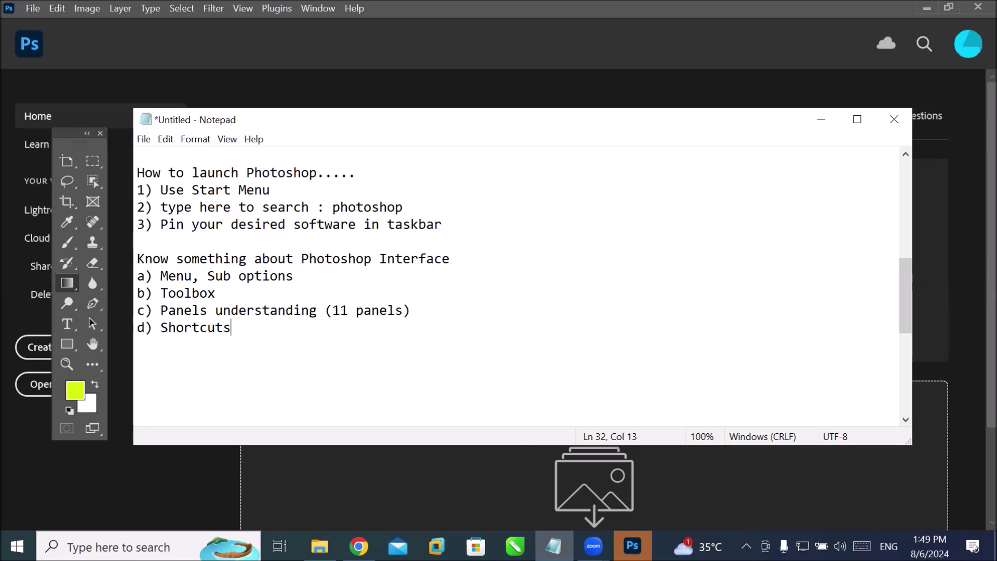
pyautogui.press('Return')
pyautogui.click(632, 545)
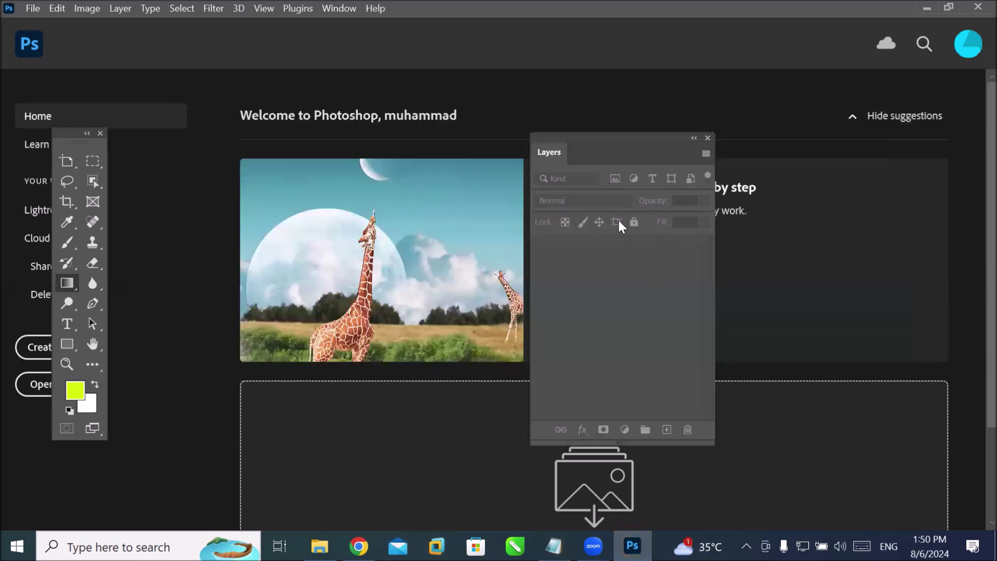
# - Move the Layers and tools panels aside, choose Gradient, reset default colours, expand Move group
pyautogui.moveTo(649, 141); pyautogui.dragTo(911, 207)
pyautogui.moveTo(62, 134)
pyautogui.mouseDown()
pyautogui.moveTo(166, 207)
pyautogui.moveTo(194, 153)
pyautogui.mouseUp()
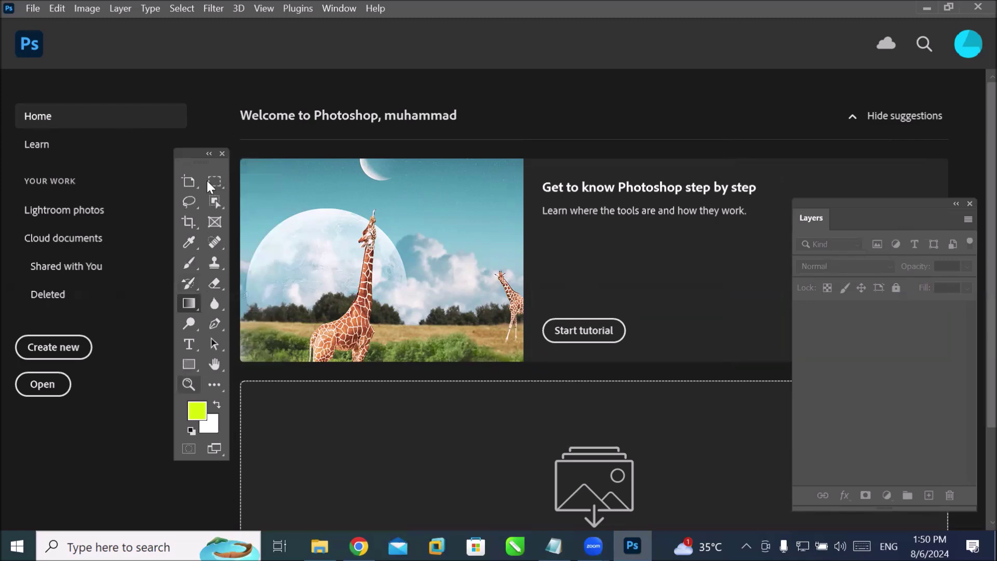
pyautogui.click(186, 301)
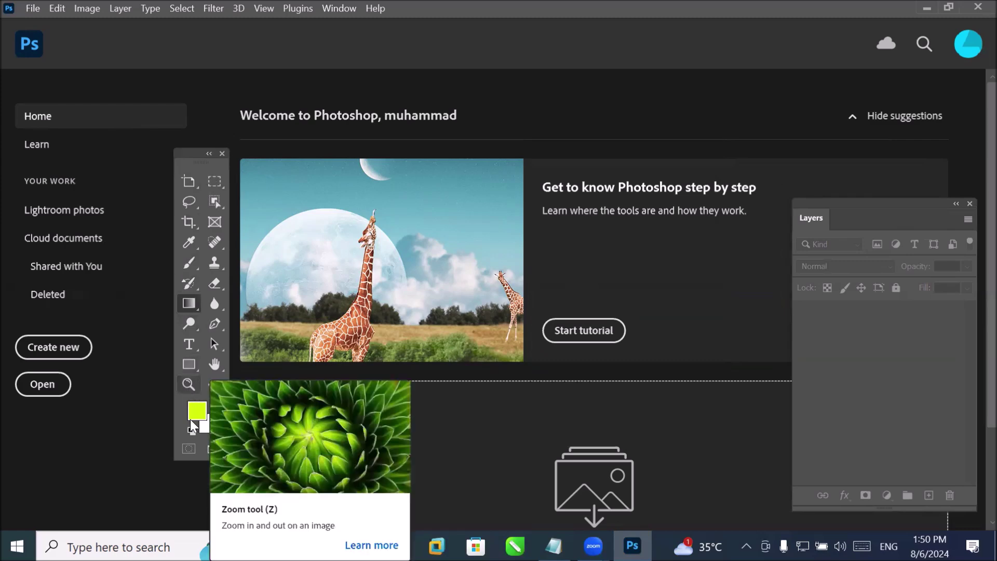
pyautogui.click(191, 432)
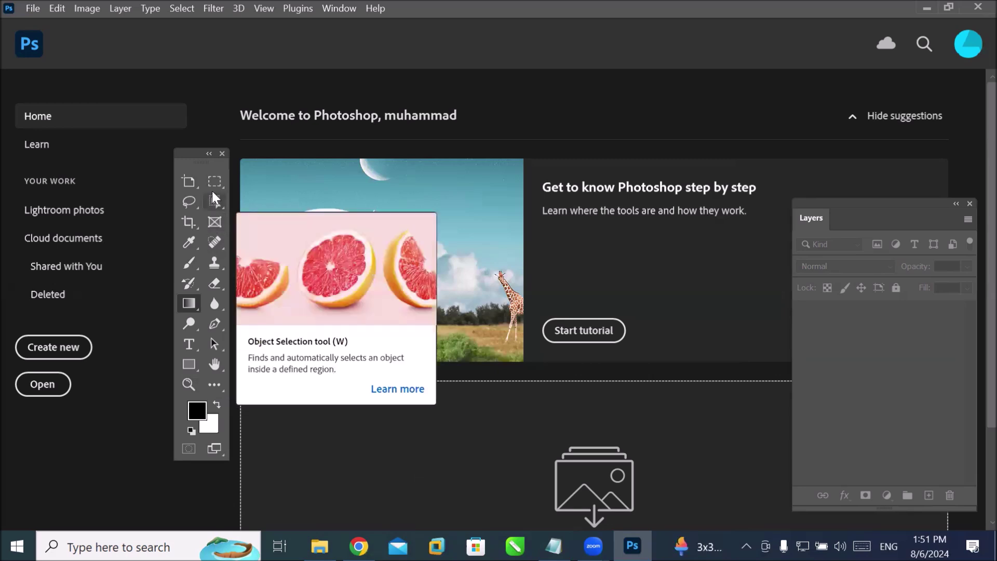
pyautogui.click(193, 182)
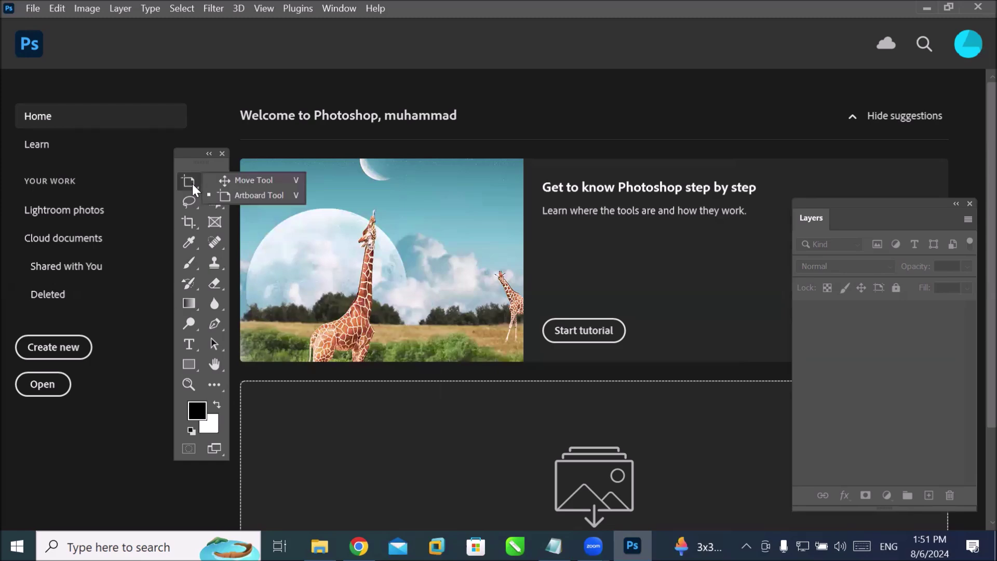
# - Switch between the Move and Artboard tools, listing each tool group's variants
pyautogui.click(230, 179)
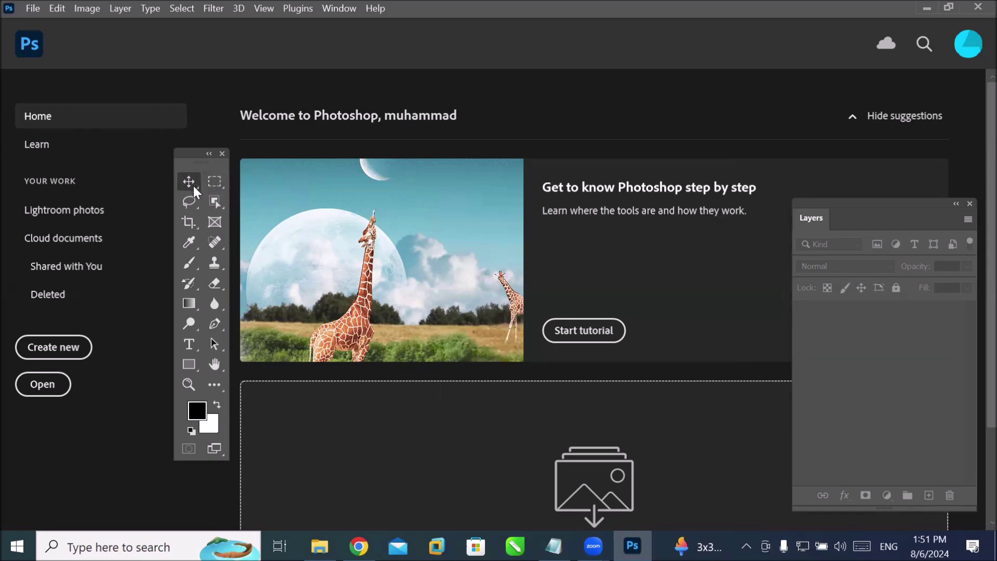
pyautogui.rightClick(192, 184)
pyautogui.click(233, 193)
pyautogui.rightClick(195, 182)
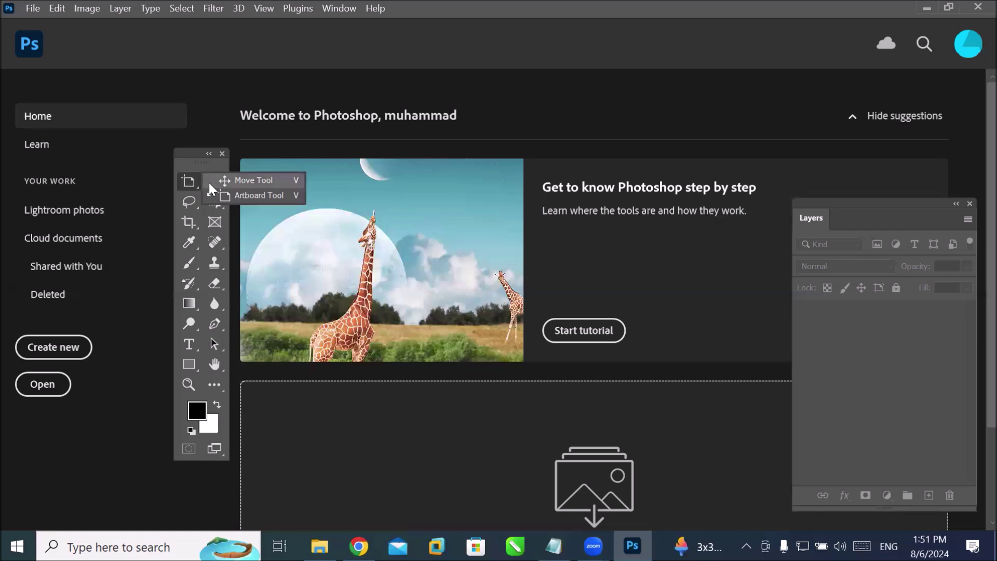
pyautogui.click(213, 179)
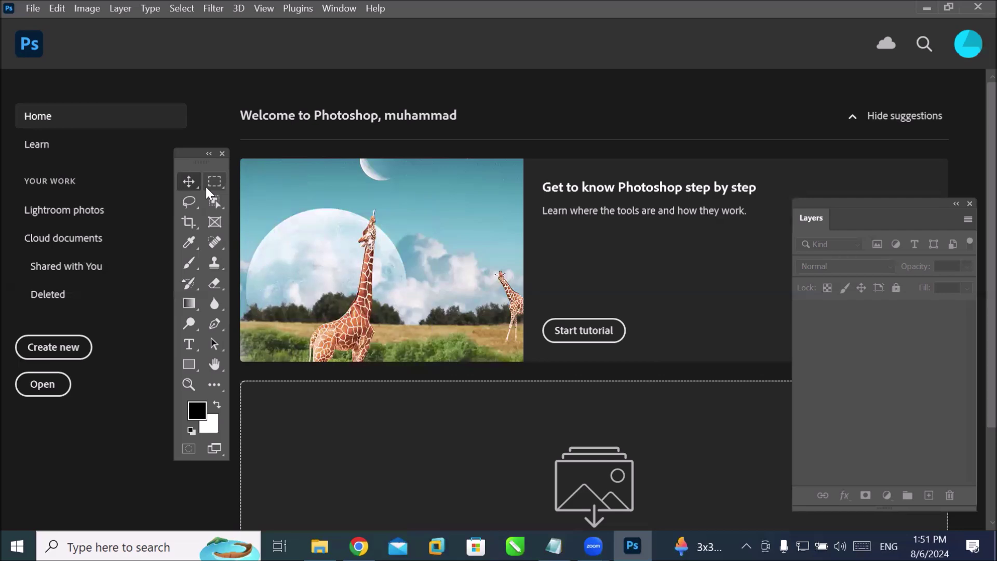
# - Browse the marquee, lasso and object selection tool variant lists
pyautogui.click(212, 182)
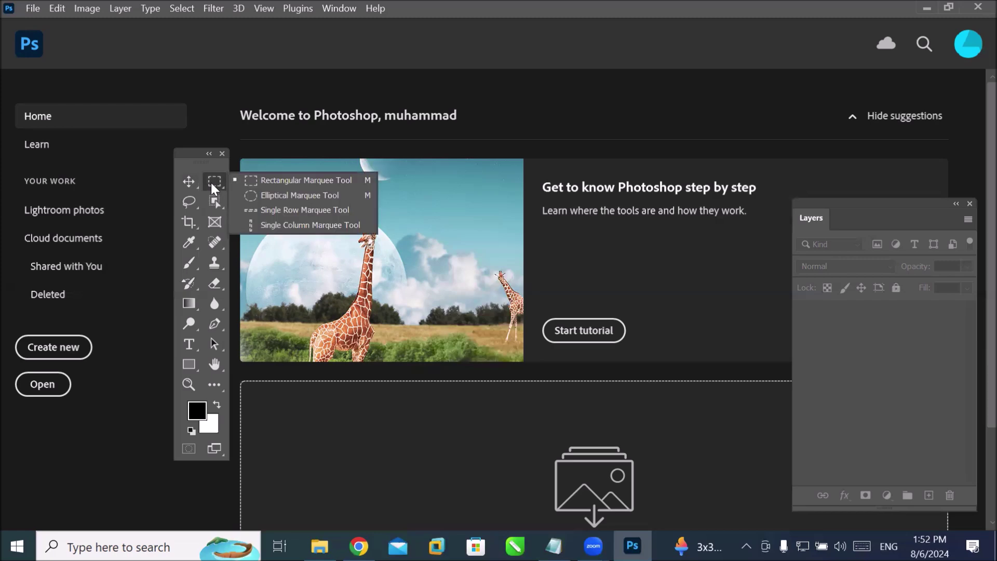
pyautogui.click(211, 182)
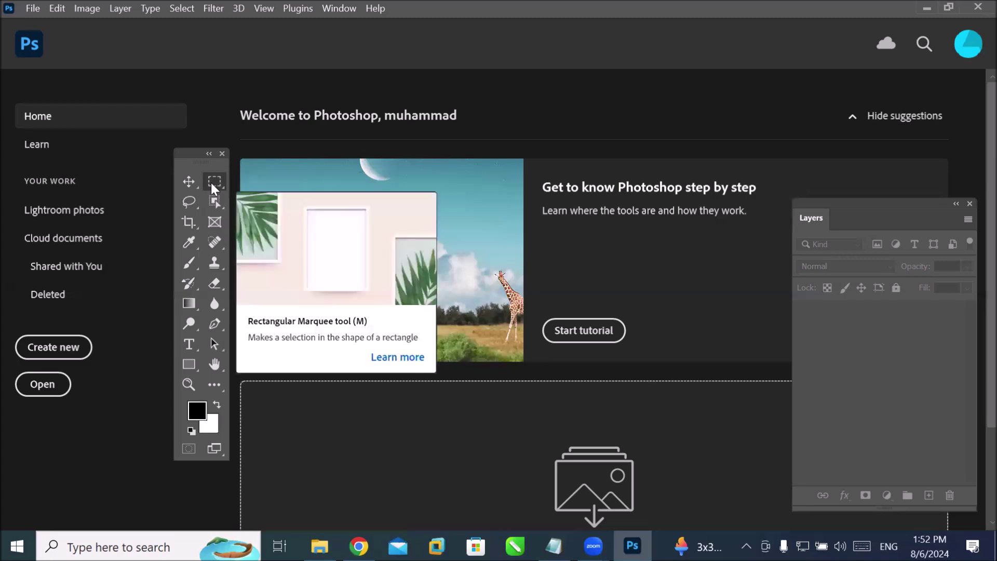
pyautogui.click(189, 203)
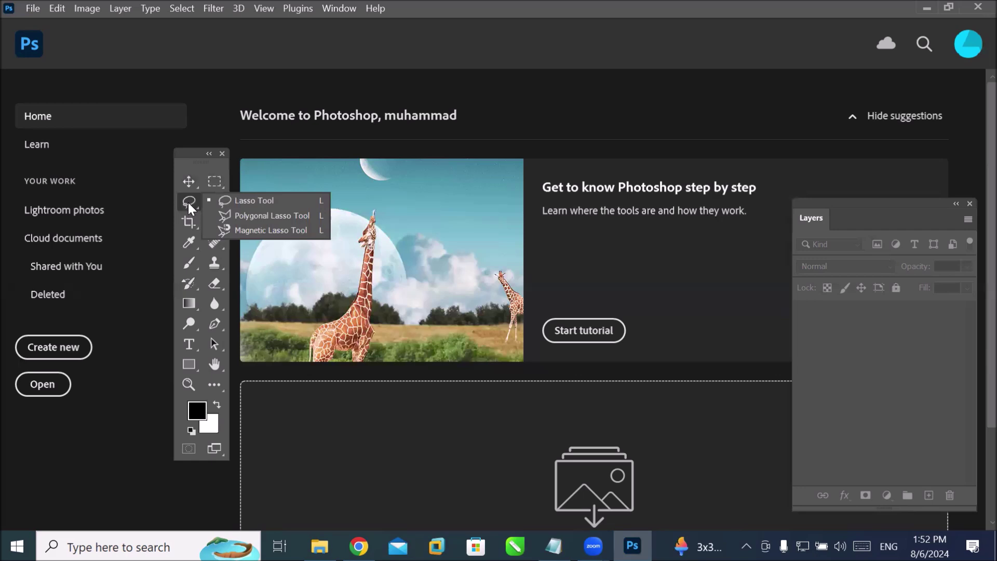
pyautogui.click(189, 203)
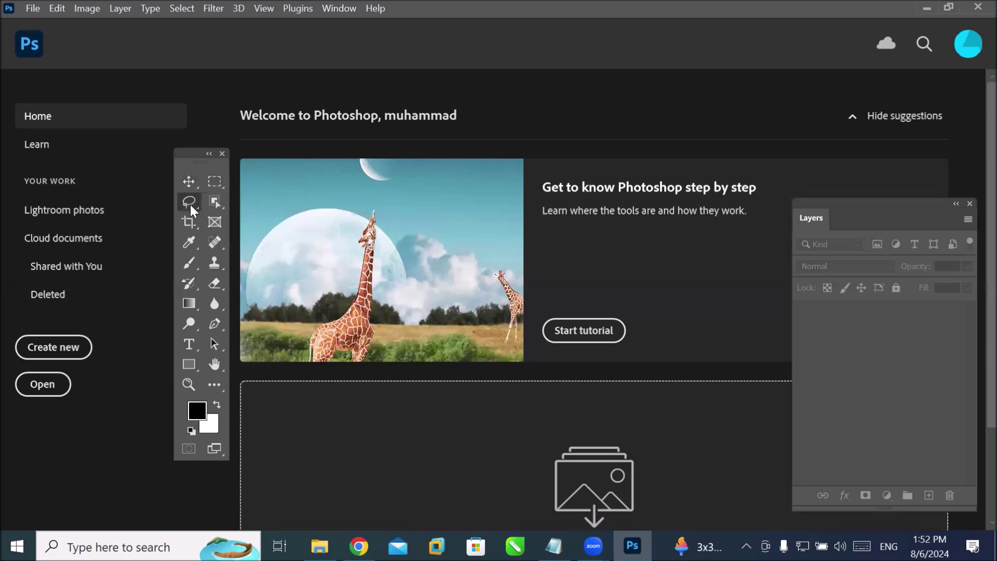
pyautogui.click(214, 200)
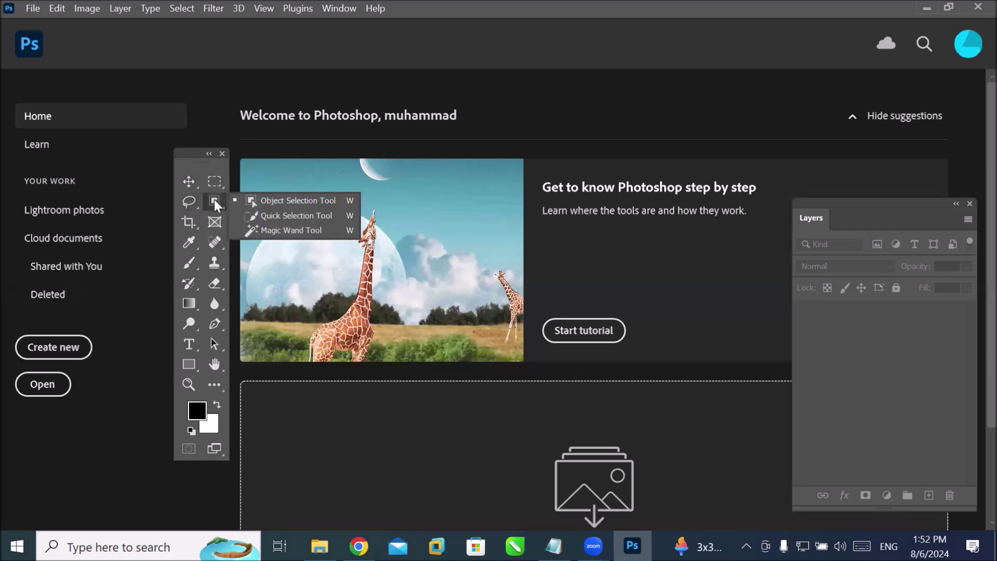
# - Browse the crop, healing, pen and path selection variants, then close the floating Tools panel
pyautogui.click(187, 223)
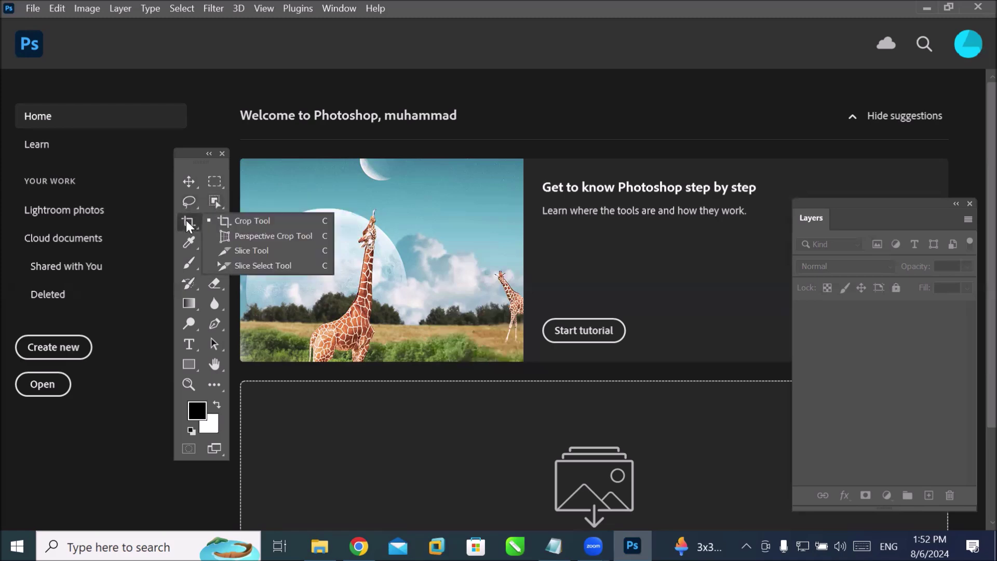
pyautogui.click(186, 220)
pyautogui.click(214, 242)
pyautogui.click(214, 265)
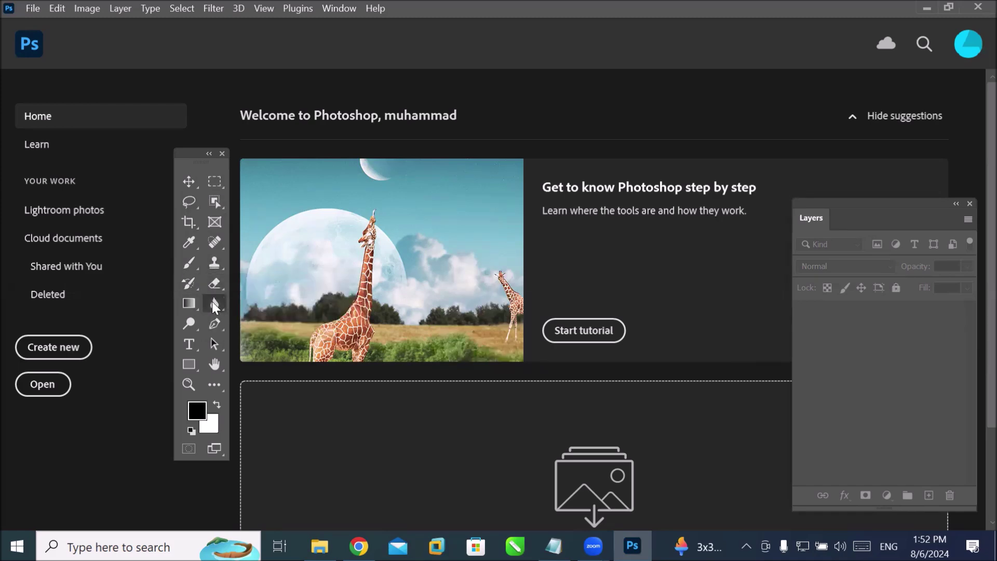
pyautogui.click(214, 323)
pyautogui.click(215, 343)
pyautogui.click(214, 365)
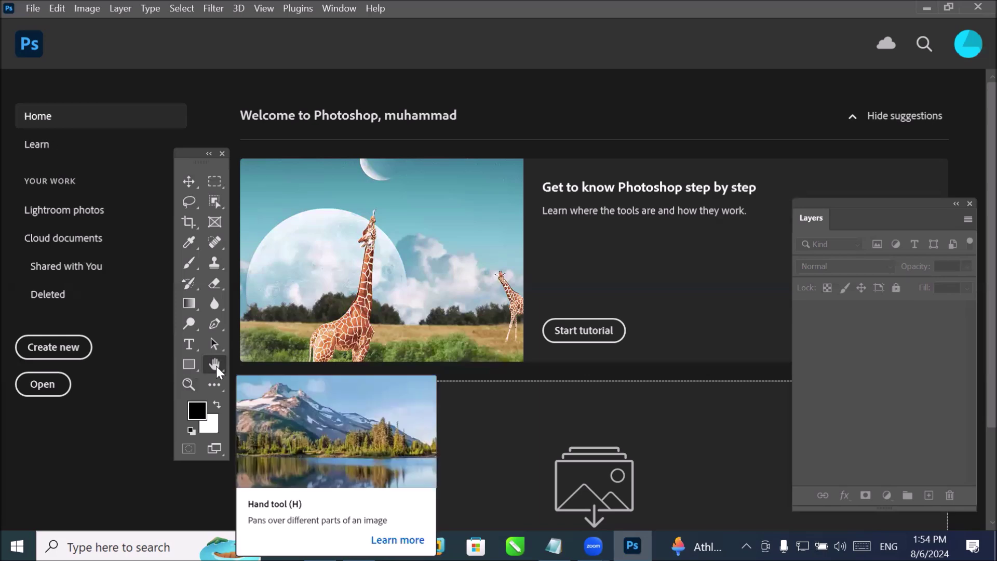
pyautogui.click(223, 153)
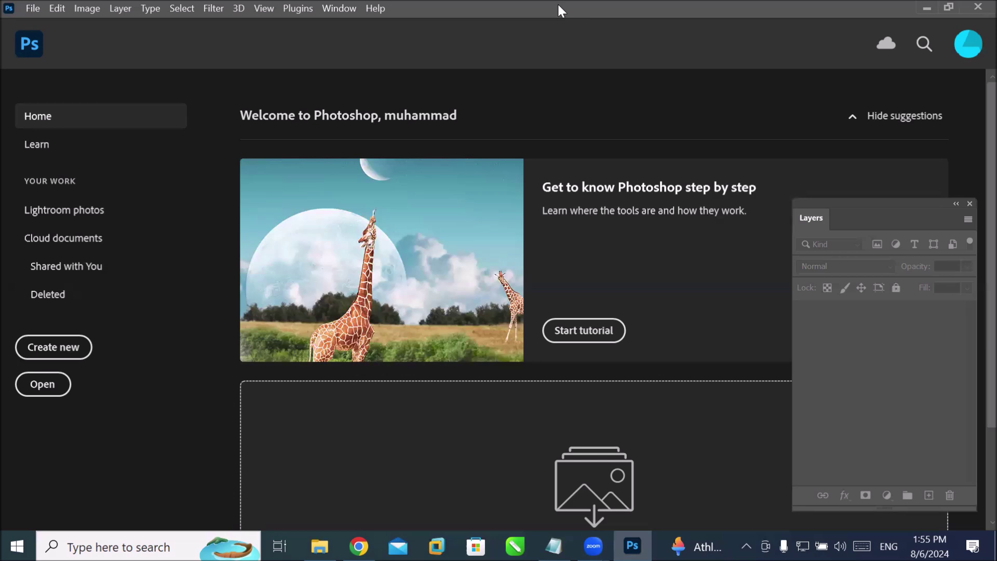
pyautogui.click(978, 6)
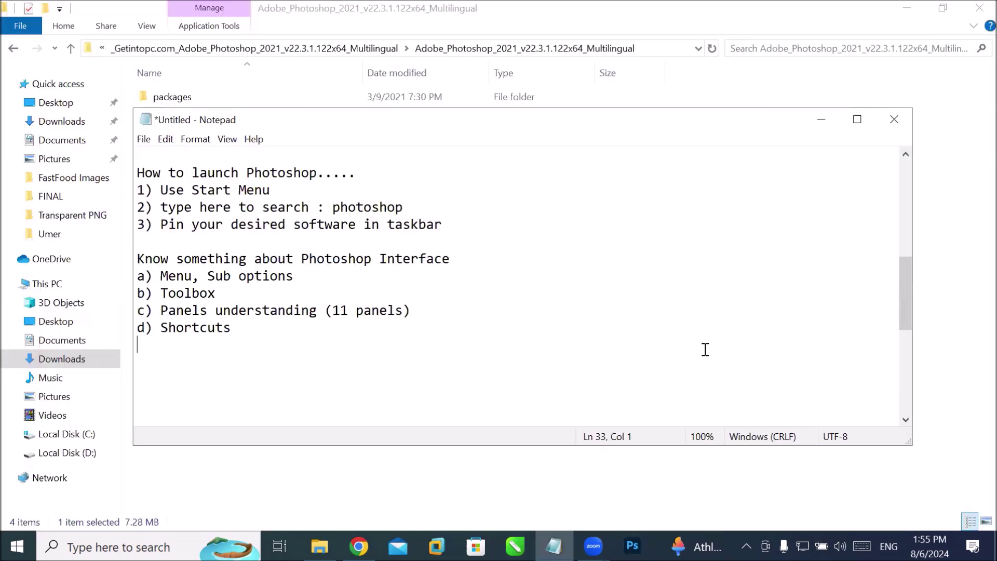
pyautogui.click(633, 546)
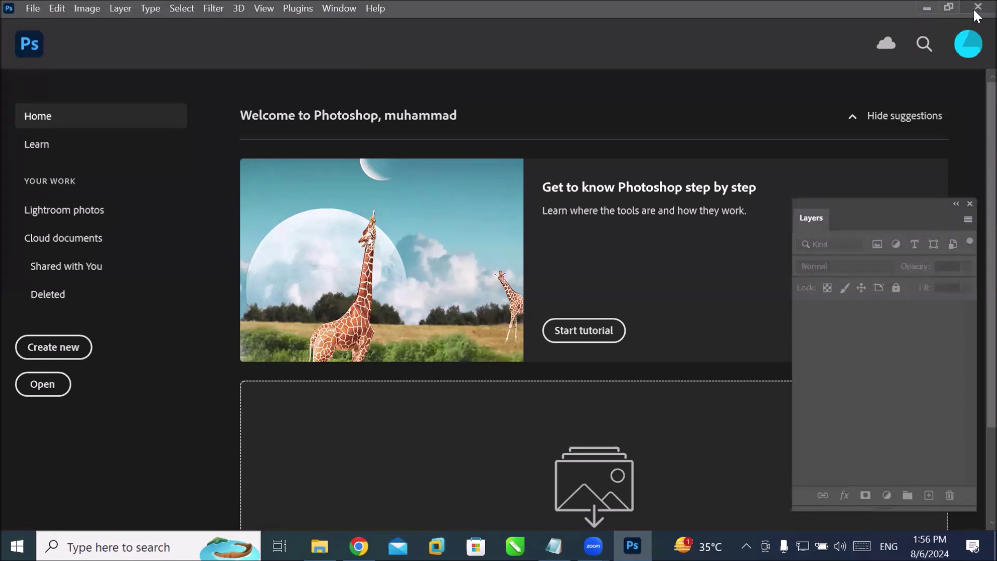
pyautogui.click(926, 9)
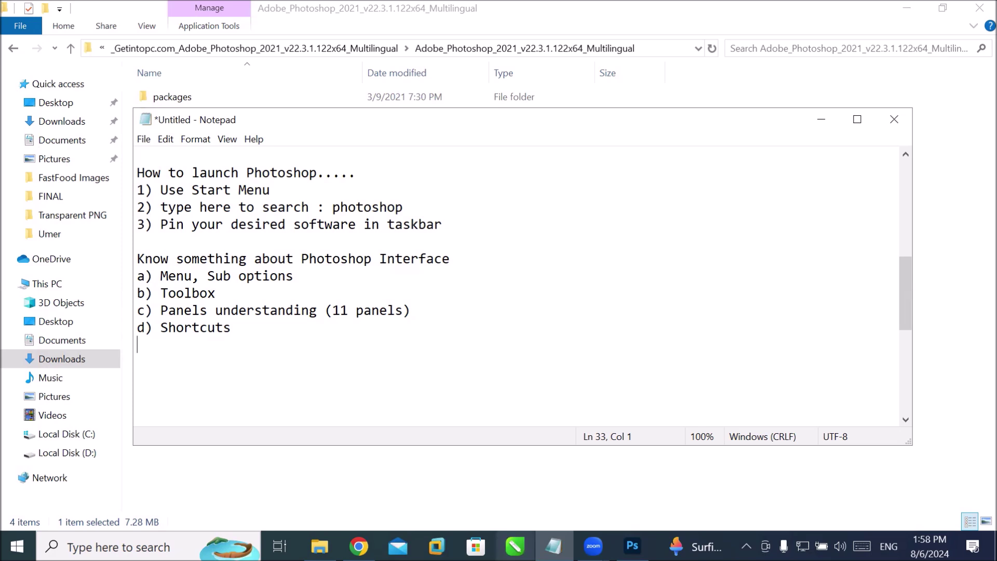
# - Minimize Photoshop to reveal the Notepad topic list and File Explorer
pyautogui.click(514, 546)
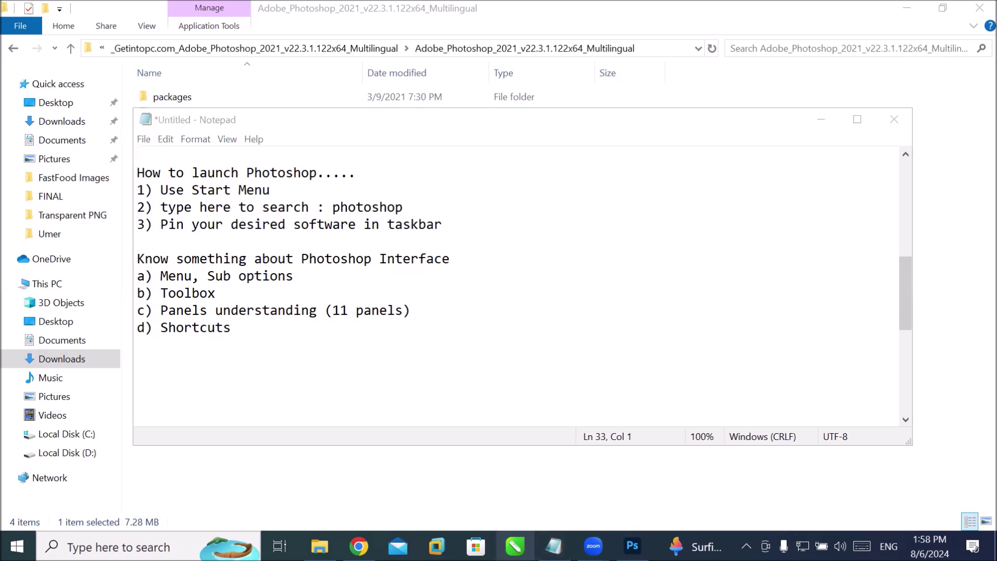
# - Unpin CorelDRAW from the taskbar and refocus the Notepad window
pyautogui.rightClick(515, 546)
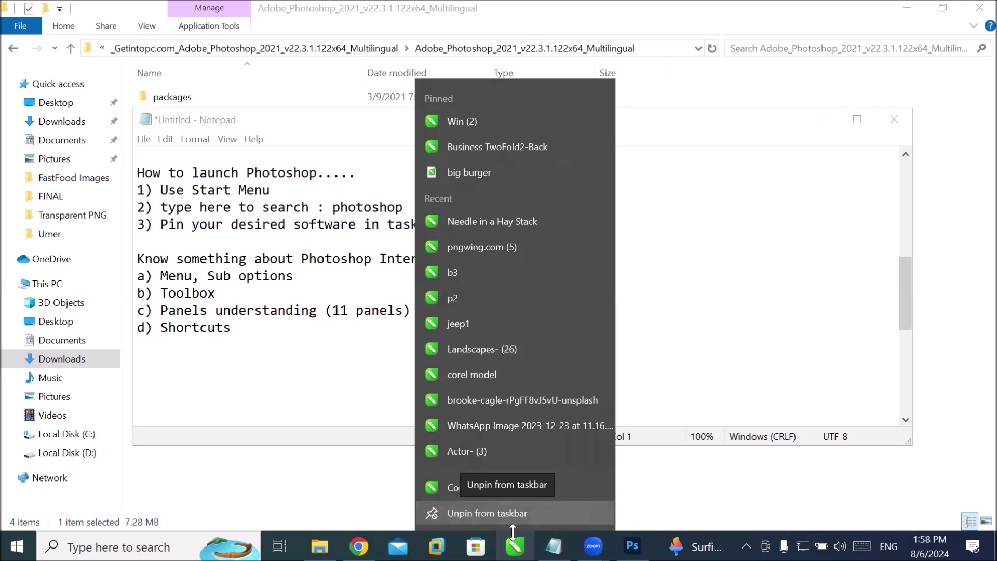
pyautogui.click(513, 522)
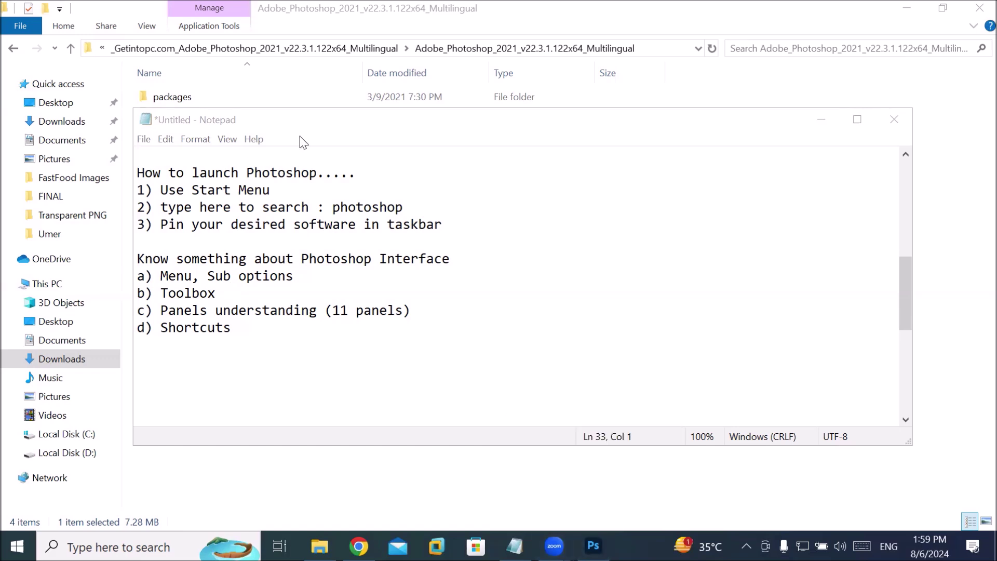
pyautogui.click(316, 120)
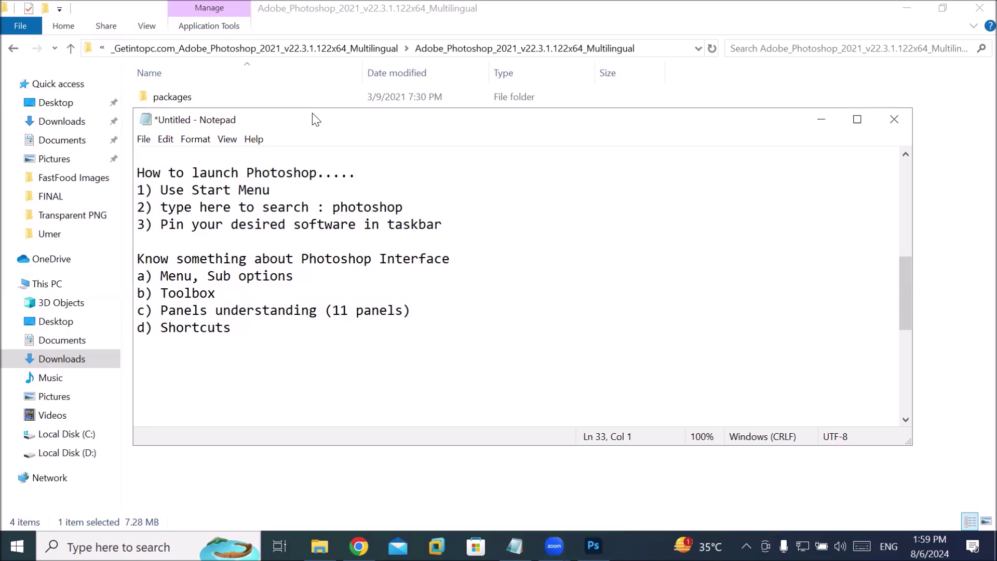
# - Nudge Notepad right, then bring Photoshop forward as a restored, smaller window
pyautogui.moveTo(315, 119); pyautogui.dragTo(352, 115)
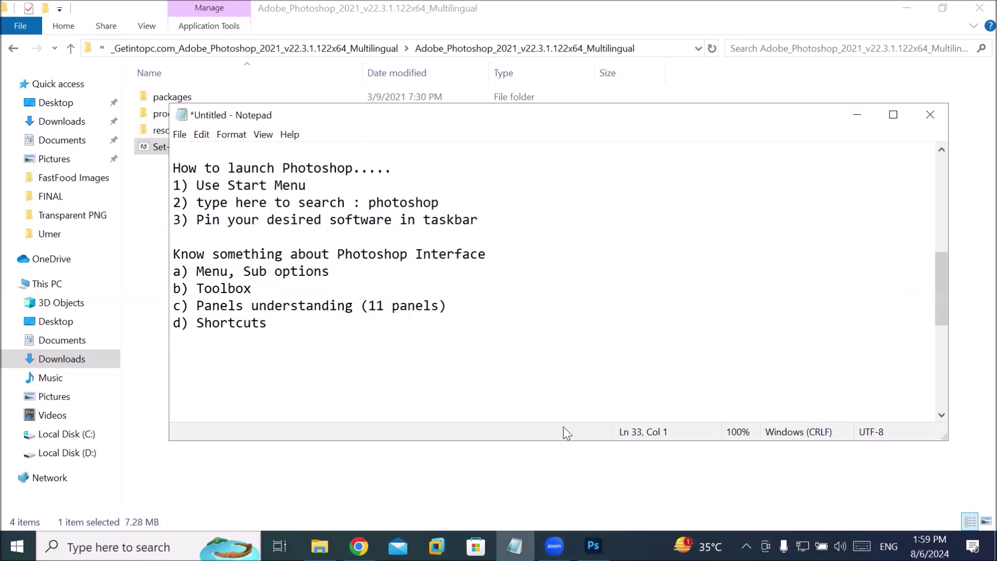
pyautogui.click(593, 546)
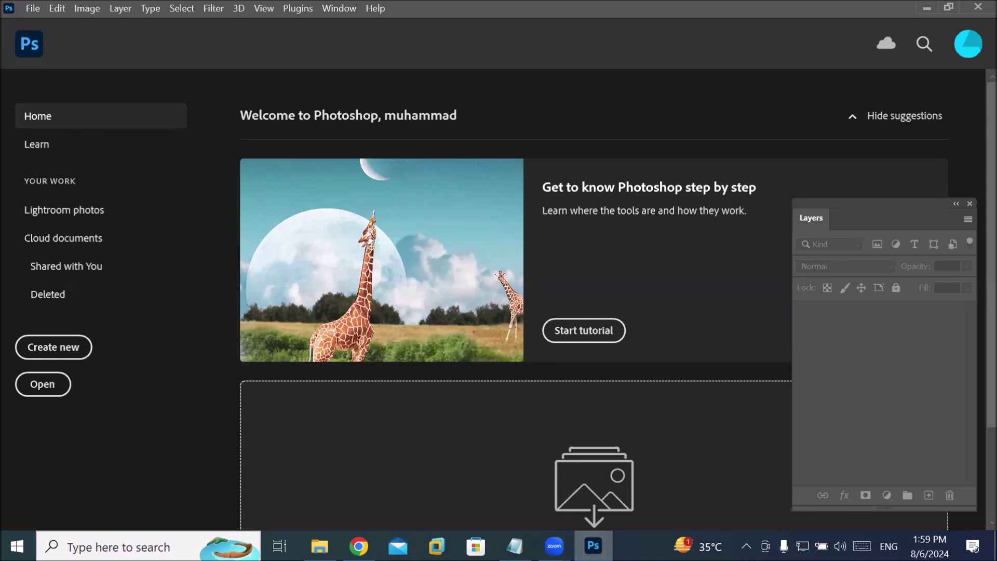
pyautogui.click(949, 7)
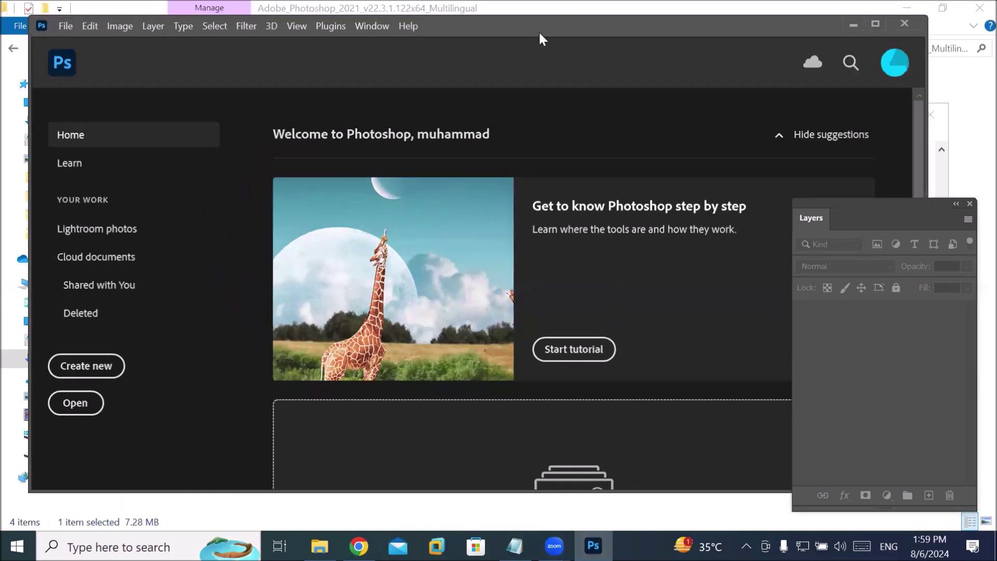
# - Reposition and narrow the Photoshop window so the Notepad topic list stays readable
pyautogui.moveTo(540, 33); pyautogui.dragTo(443, 126)
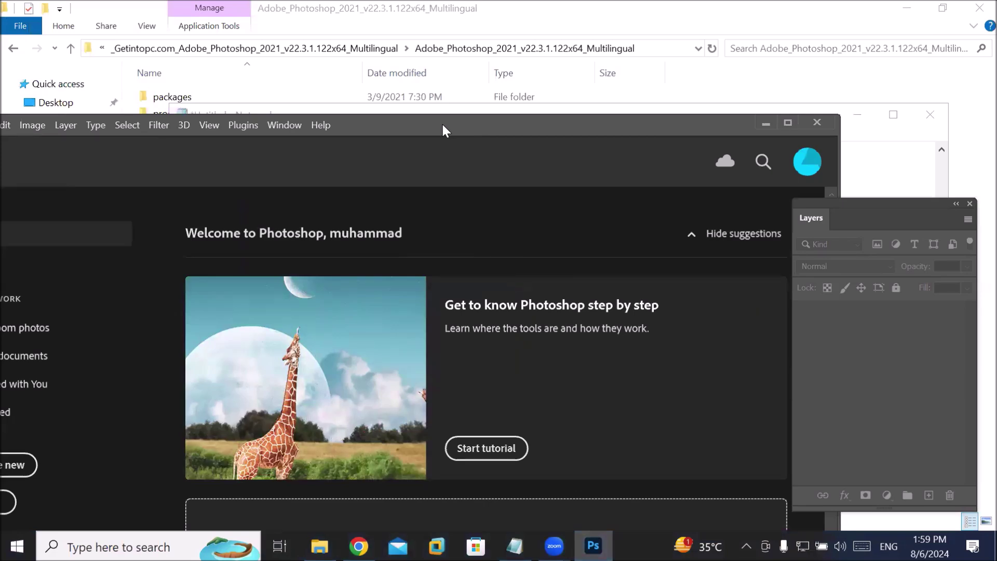
pyautogui.moveTo(441, 123); pyautogui.dragTo(360, 75)
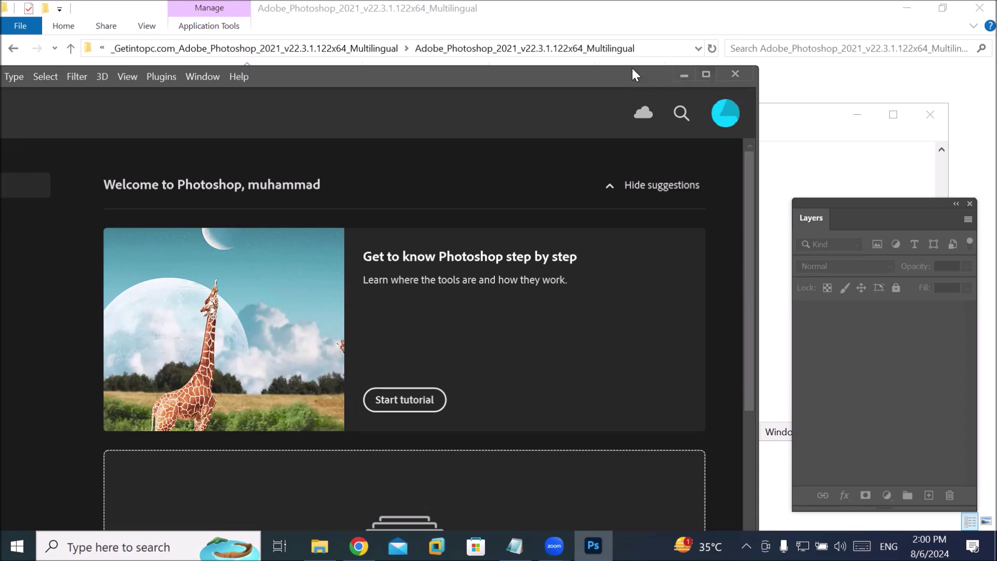
pyautogui.moveTo(633, 70); pyautogui.dragTo(623, 51)
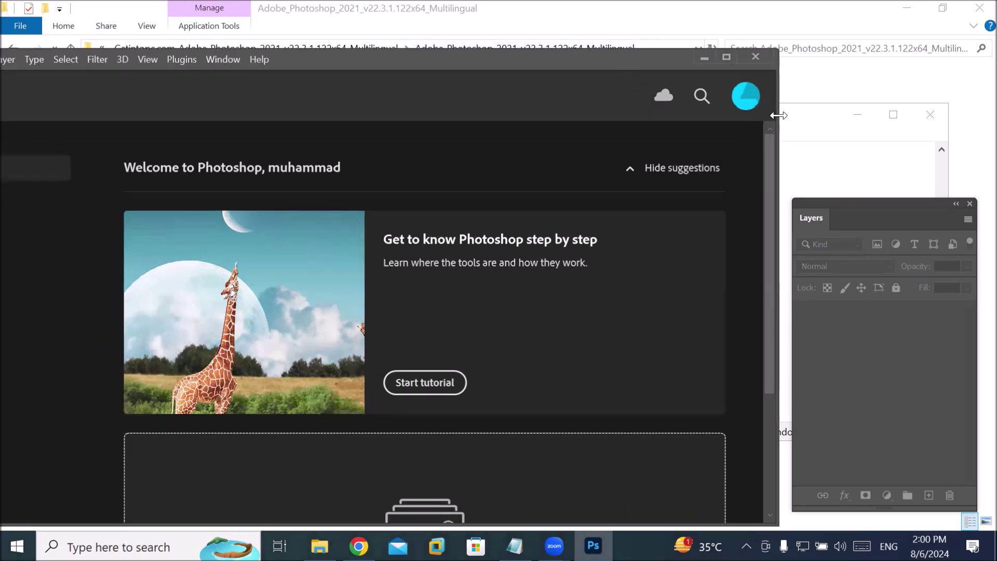
pyautogui.moveTo(779, 115); pyautogui.dragTo(401, 114)
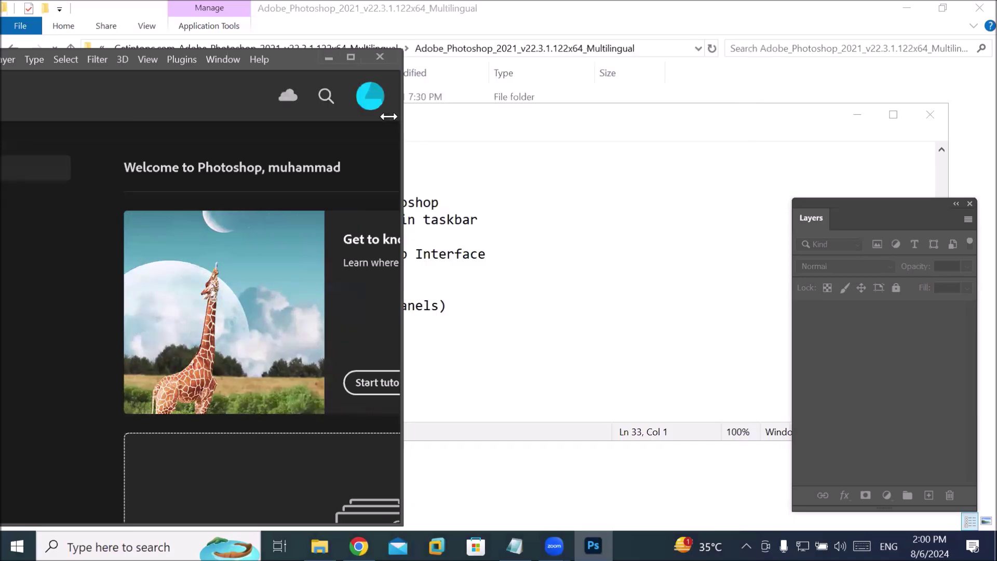
pyautogui.moveTo(312, 70); pyautogui.dragTo(793, 56)
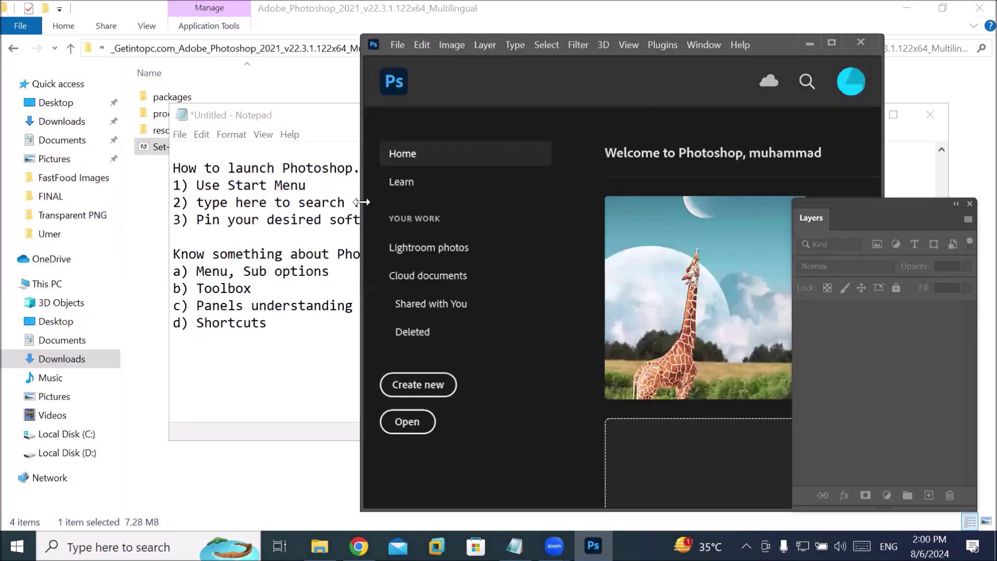
pyautogui.moveTo(362, 202); pyautogui.dragTo(482, 218)
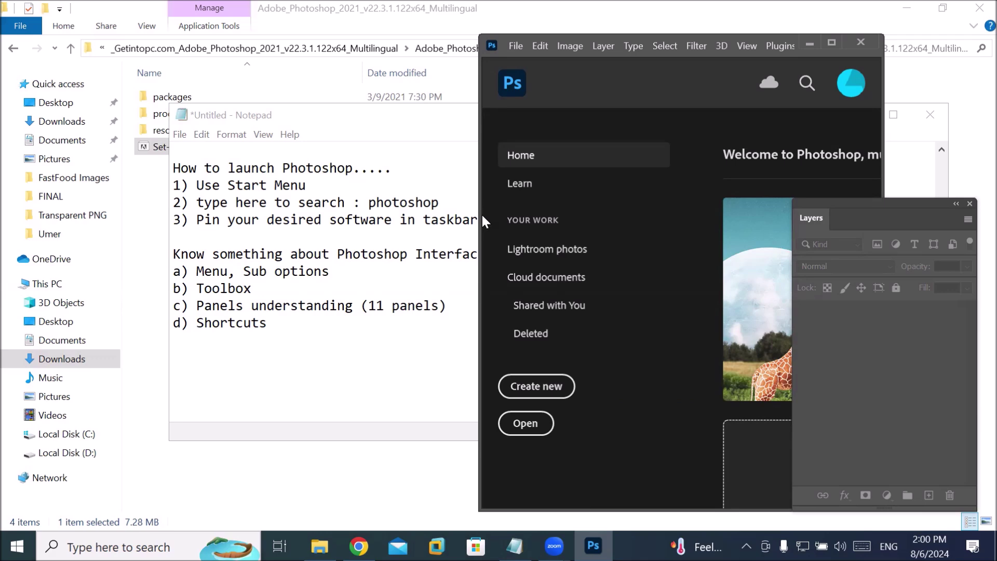
# - Toggle Photoshop between maximized and restored, leaving it maximized with the File menu open
pyautogui.click(832, 44)
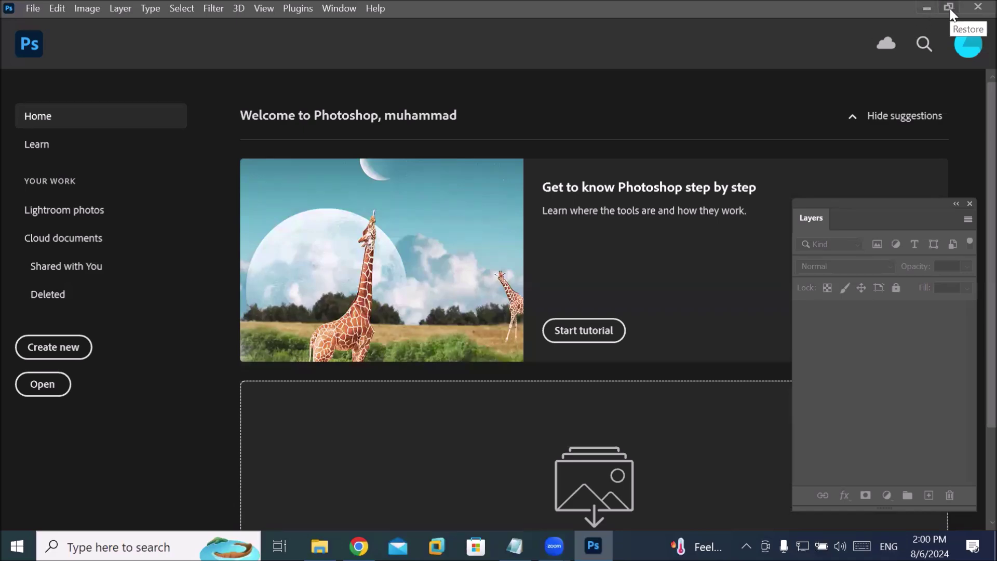
pyautogui.click(950, 7)
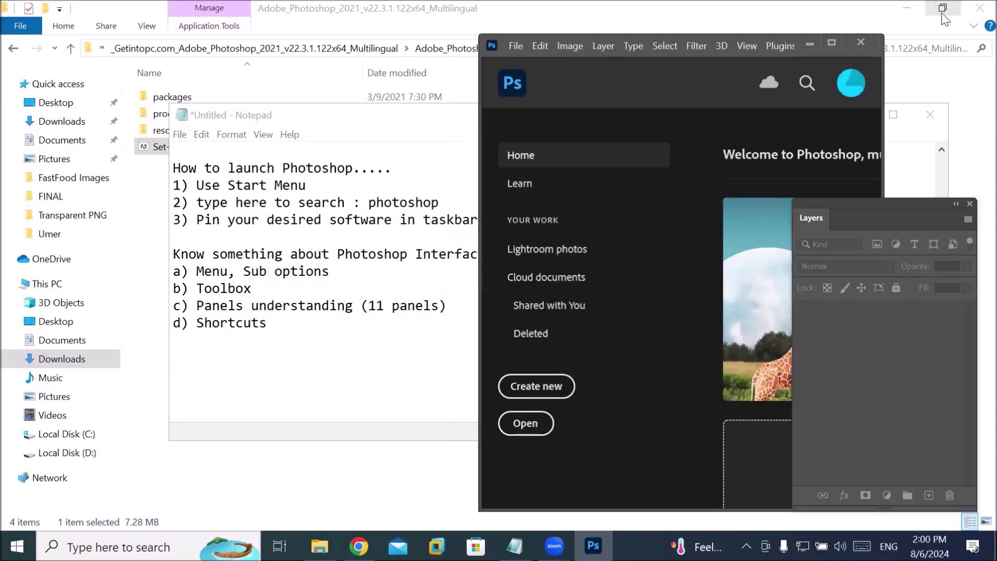
pyautogui.click(828, 42)
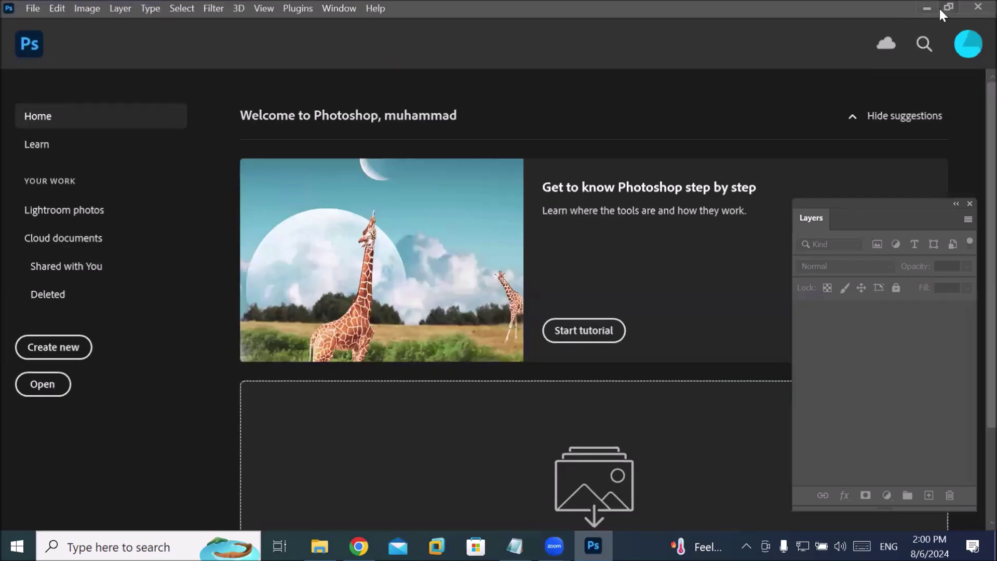
pyautogui.click(949, 7)
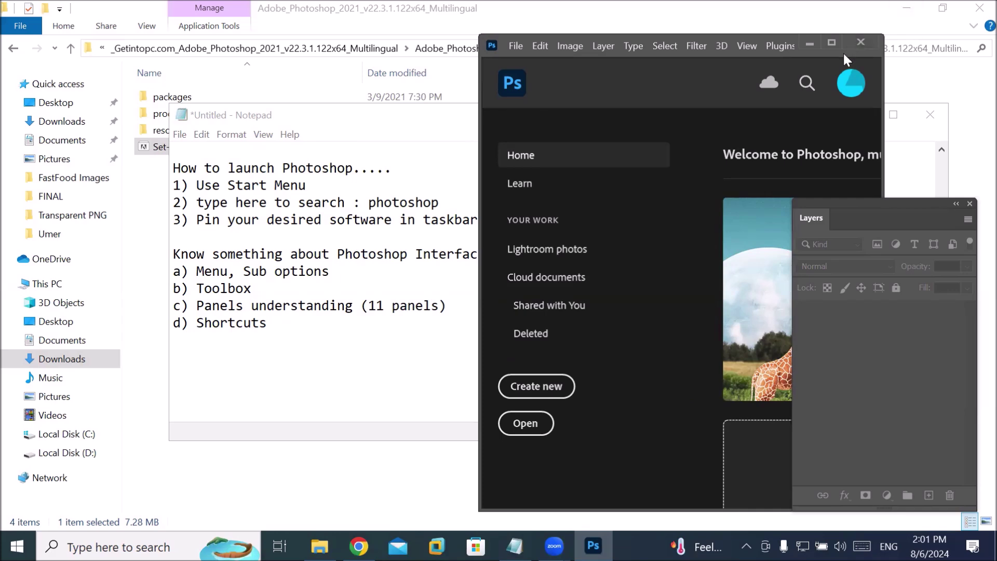
pyautogui.click(833, 44)
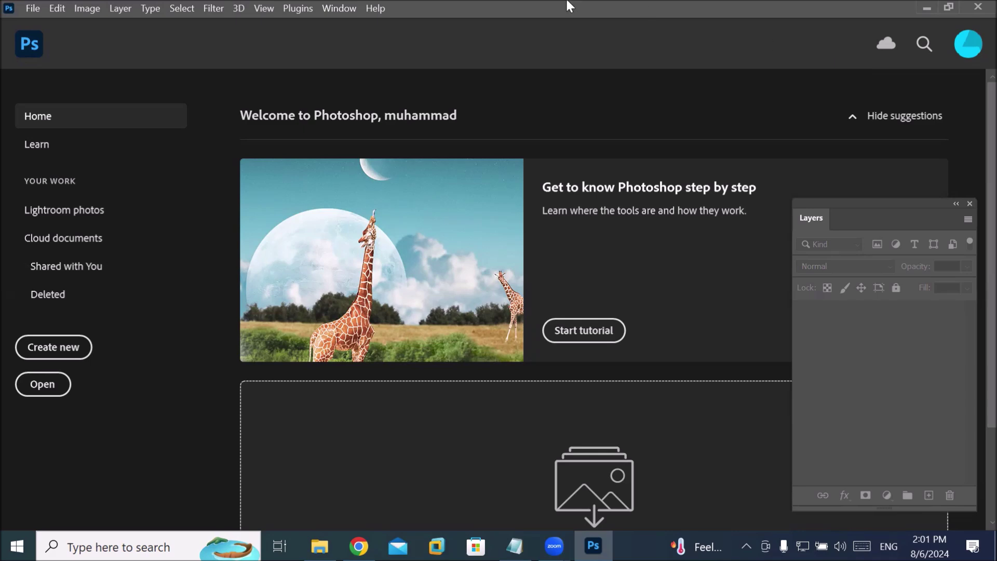
pyautogui.click(33, 9)
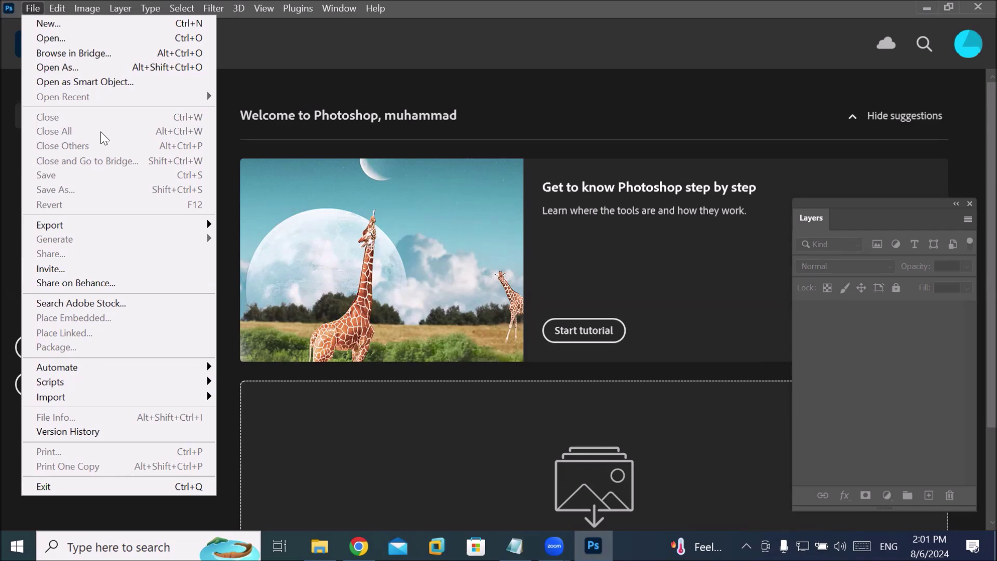
# - Show the Edit menu with Undo, Cut and Fill instead of the File menu
pyautogui.click(32, 9)
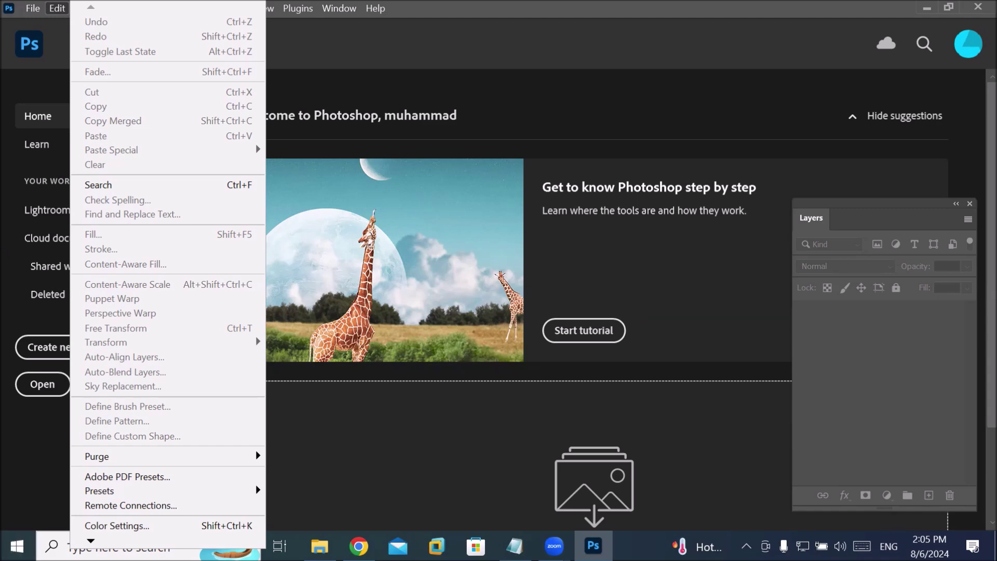
# - Bring the Notepad notes on launching Photoshop in front of the Photoshop window
pyautogui.click(514, 546)
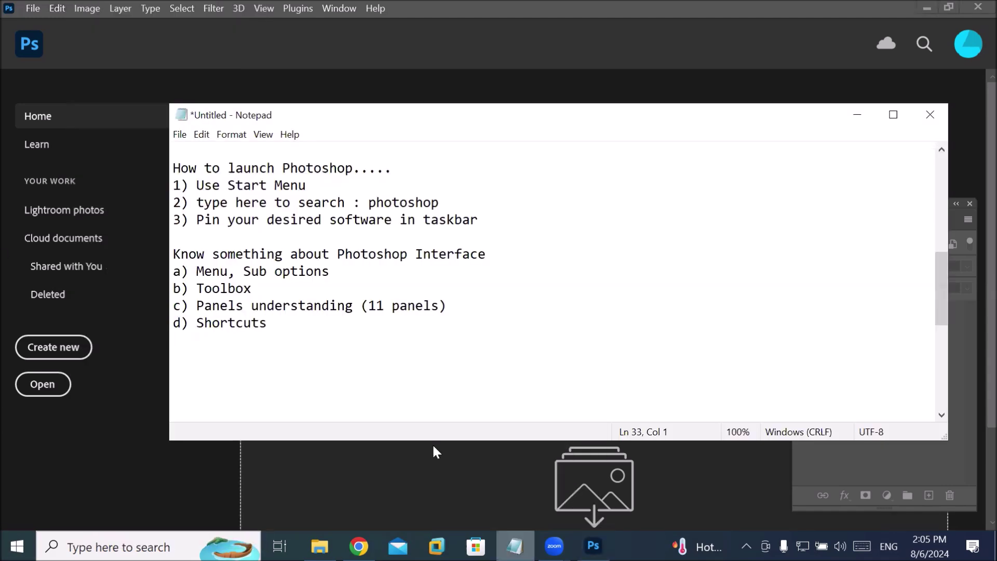
pyautogui.moveTo(203, 268); pyautogui.dragTo(308, 269)
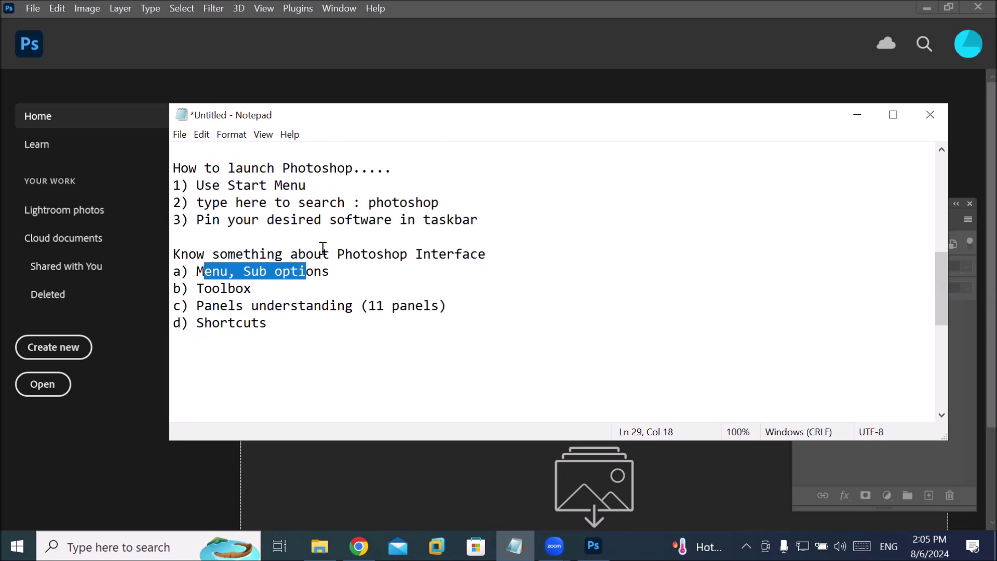
pyautogui.click(198, 285)
pyautogui.moveTo(208, 285); pyautogui.dragTo(255, 288)
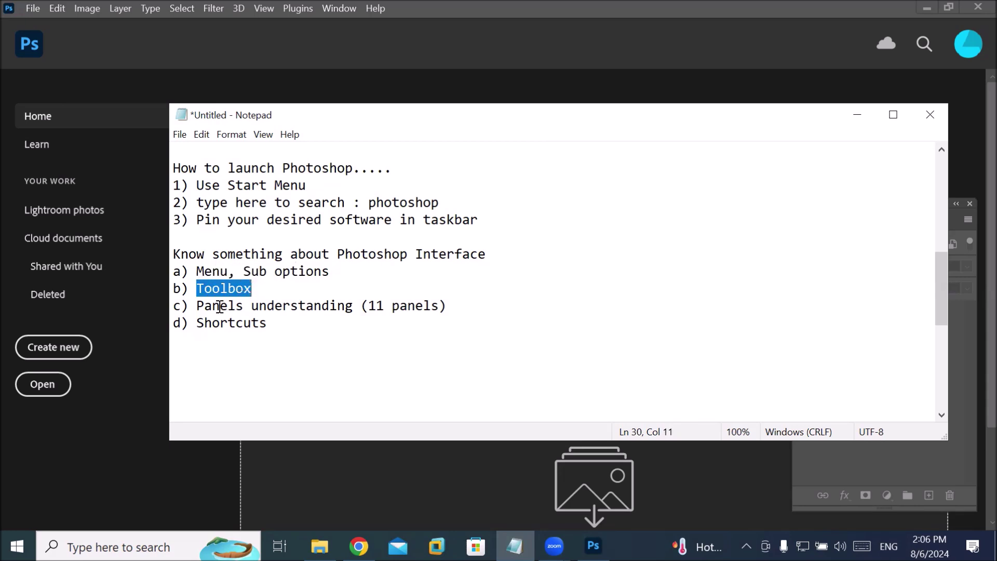
pyautogui.moveTo(197, 322); pyautogui.dragTo(283, 325)
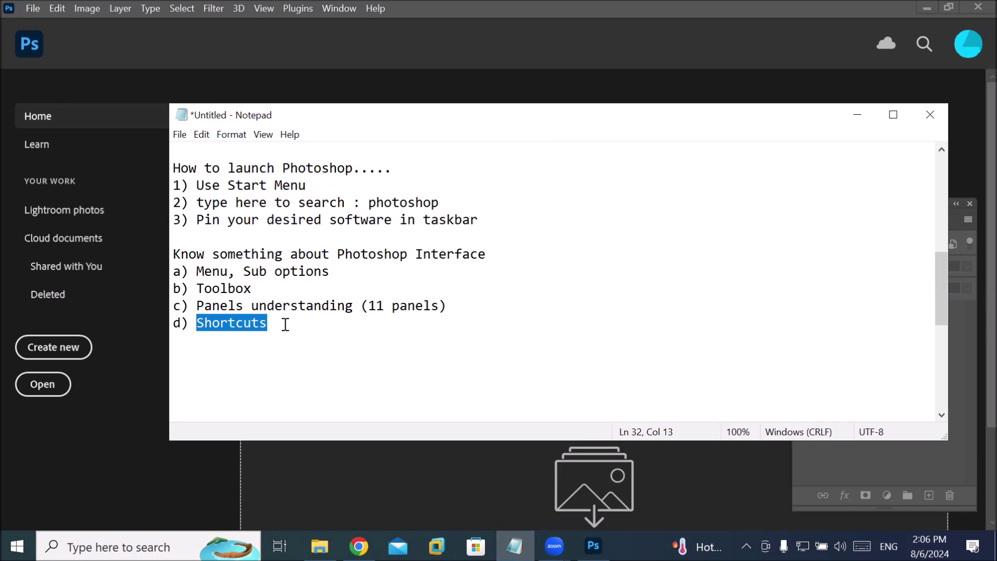
pyautogui.moveTo(197, 305); pyautogui.dragTo(461, 299)
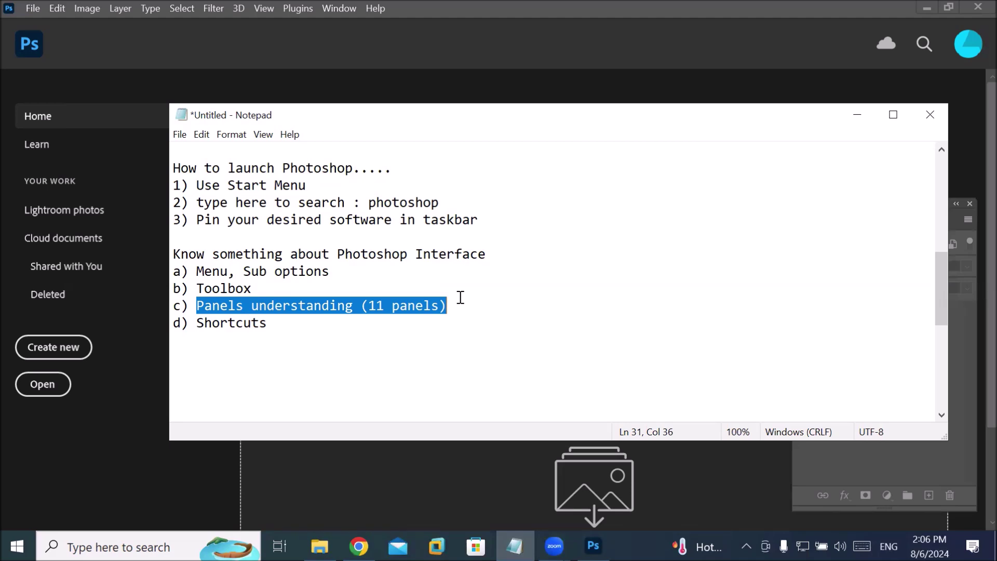
pyautogui.press('Home')
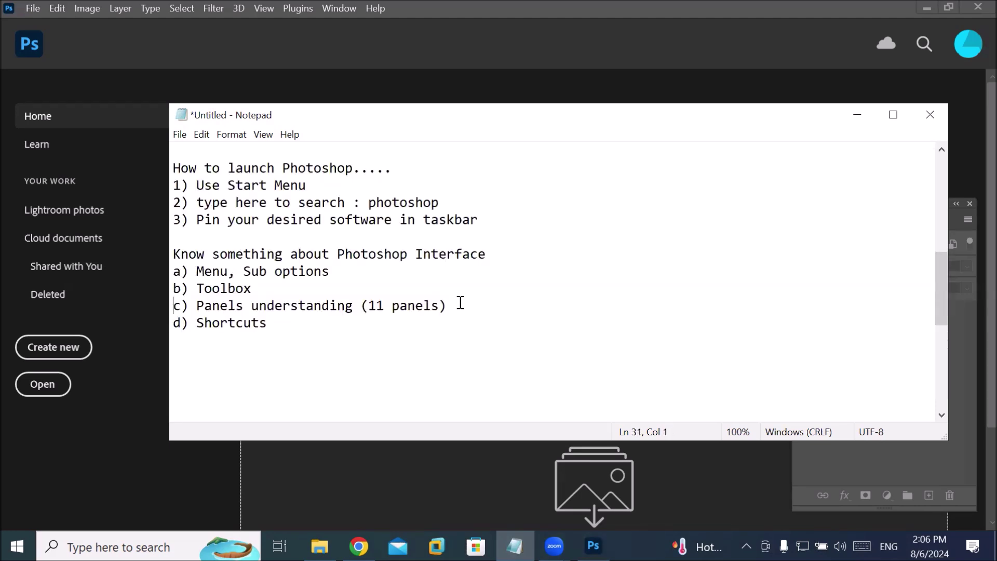
# - Add a new outline item 'e) Workspace (default Essentials)' below the Shortcuts line
pyautogui.press('End')
pyautogui.press('Down')
pyautogui.press('Return')
pyautogui.write('e')
pyautogui.write(') Workspace ')
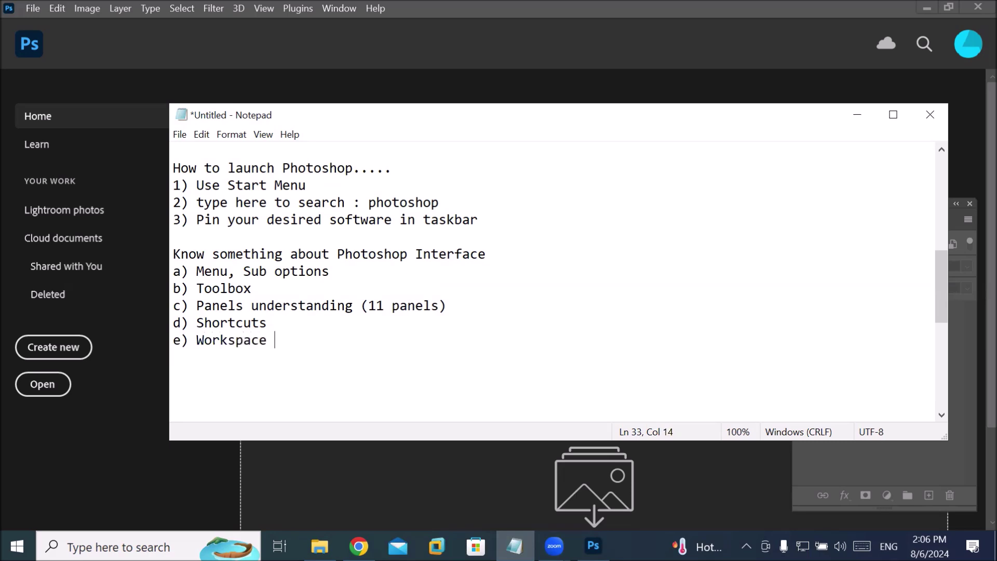
pyautogui.write('(default Essentials)')
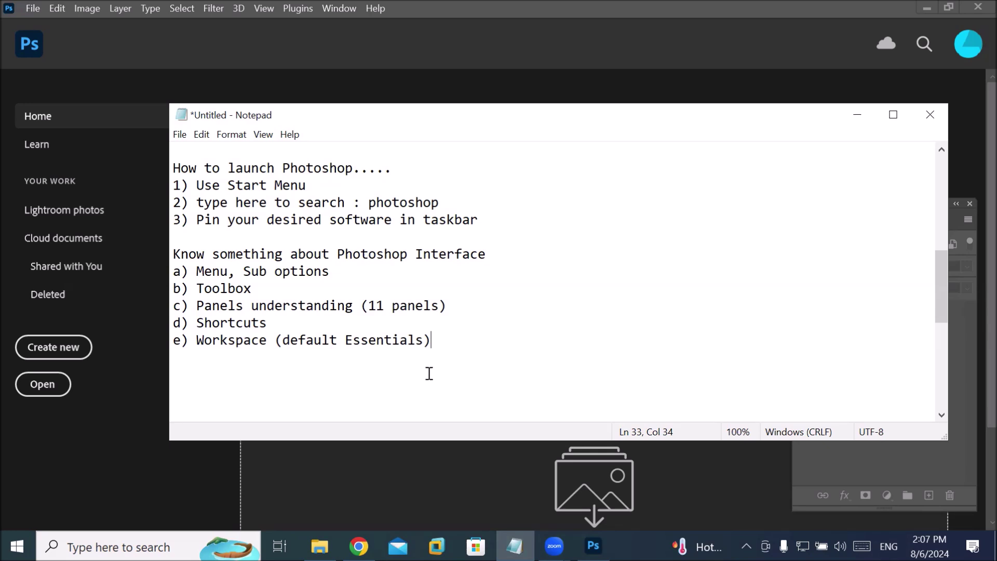
# - Append 'Left side of screen' to the Toolbox line and 'on Right side of screen' to Panels
pyautogui.click(269, 283)
pyautogui.write('Left ')
pyautogui.write('side of screen')
pyautogui.press('Down')
pyautogui.press('Right')
pyautogui.press('Right')
pyautogui.press('Right')
pyautogui.press('Right')
pyautogui.press('Right')
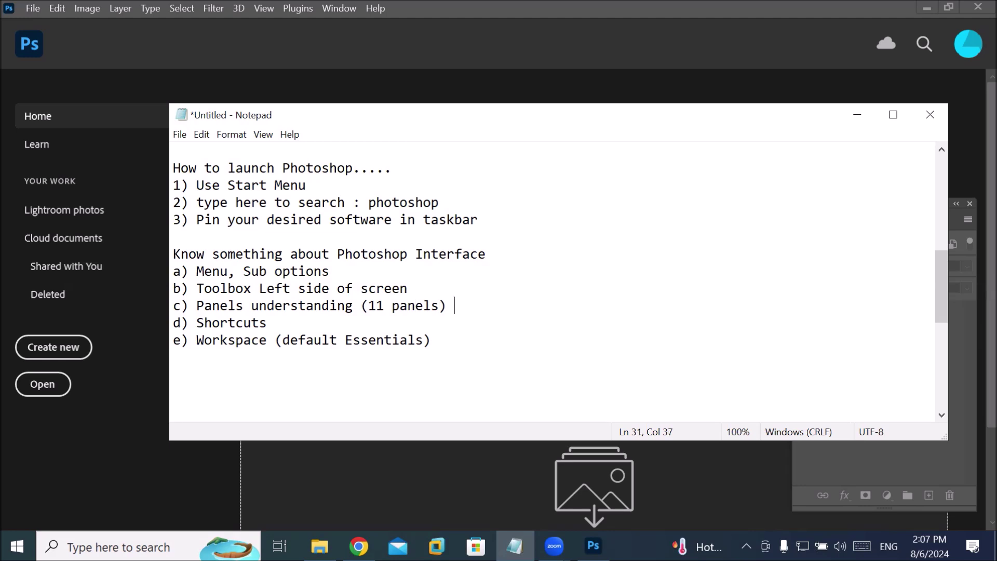
pyautogui.write('on Right side')
pyautogui.write('of screen')
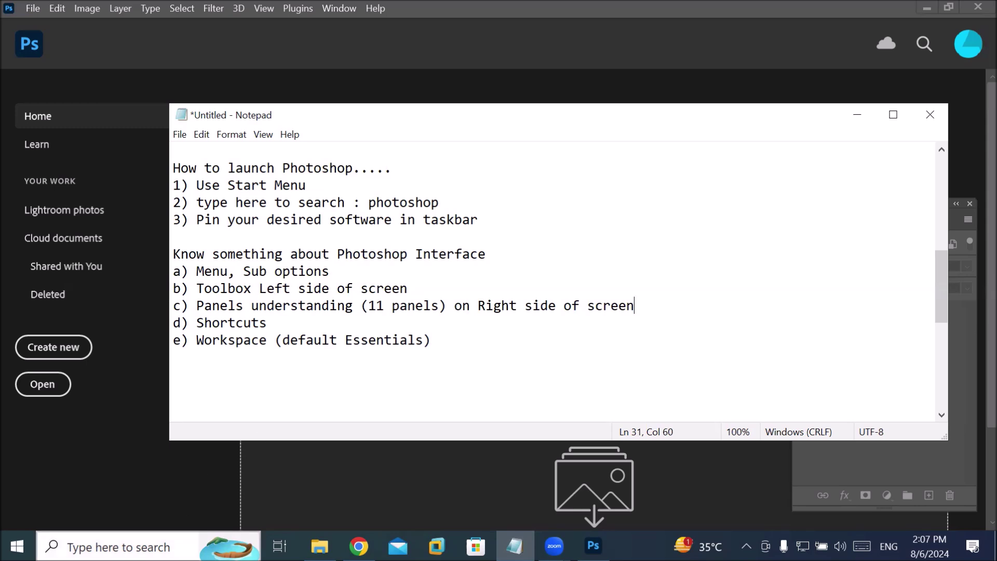
# - Bring Photoshop forward, close the floating Layers panel, and restore down the Photoshop window
pyautogui.click(593, 545)
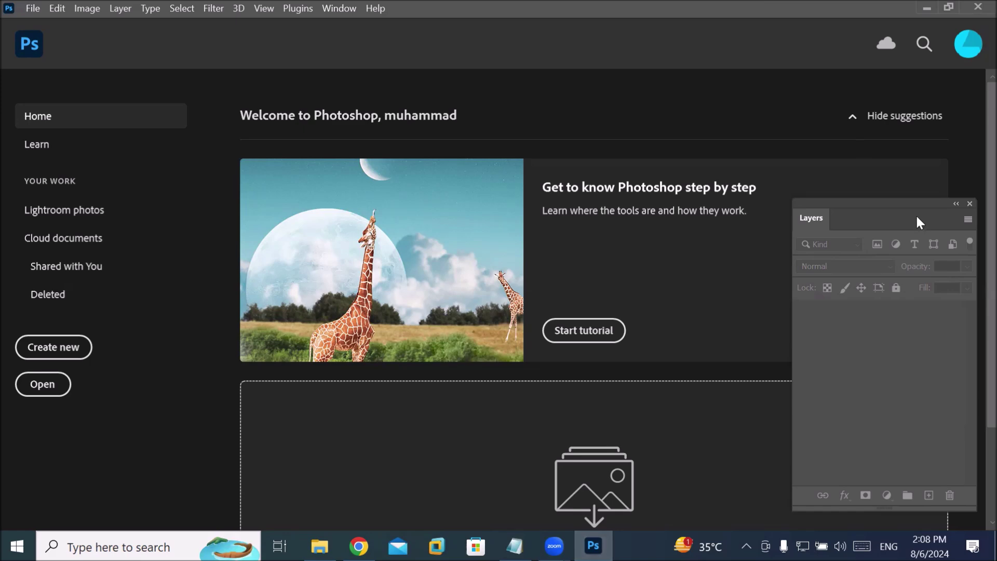
pyautogui.moveTo(887, 202)
pyautogui.mouseDown()
pyautogui.moveTo(617, 197)
pyautogui.moveTo(659, 177)
pyautogui.moveTo(676, 190)
pyautogui.mouseUp()
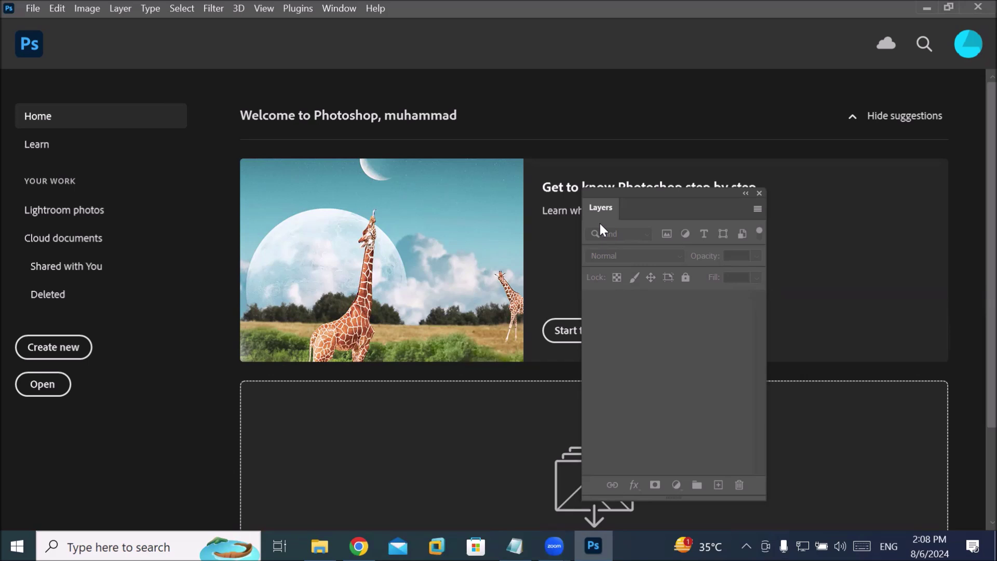
pyautogui.click(759, 193)
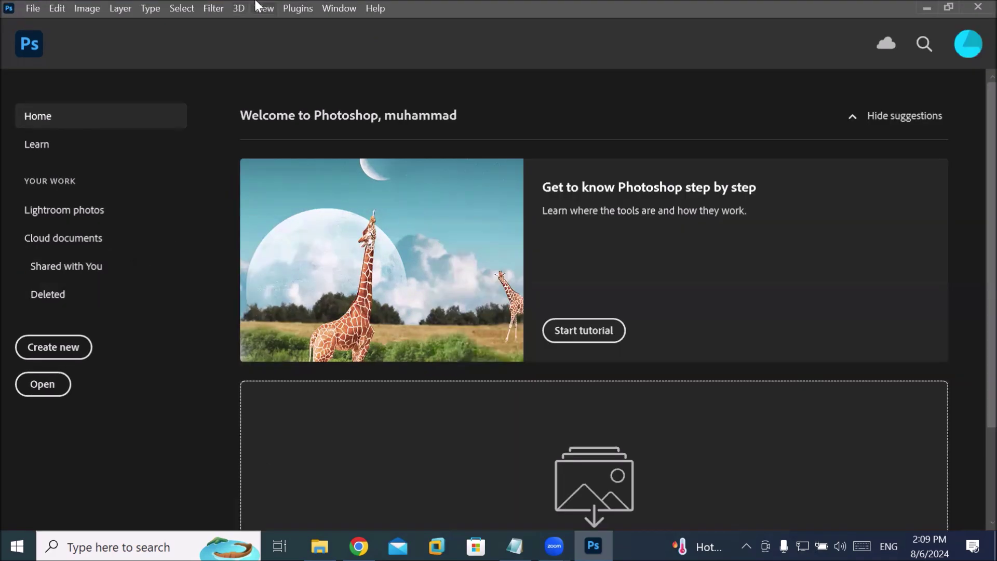
pyautogui.doubleClick(424, 3)
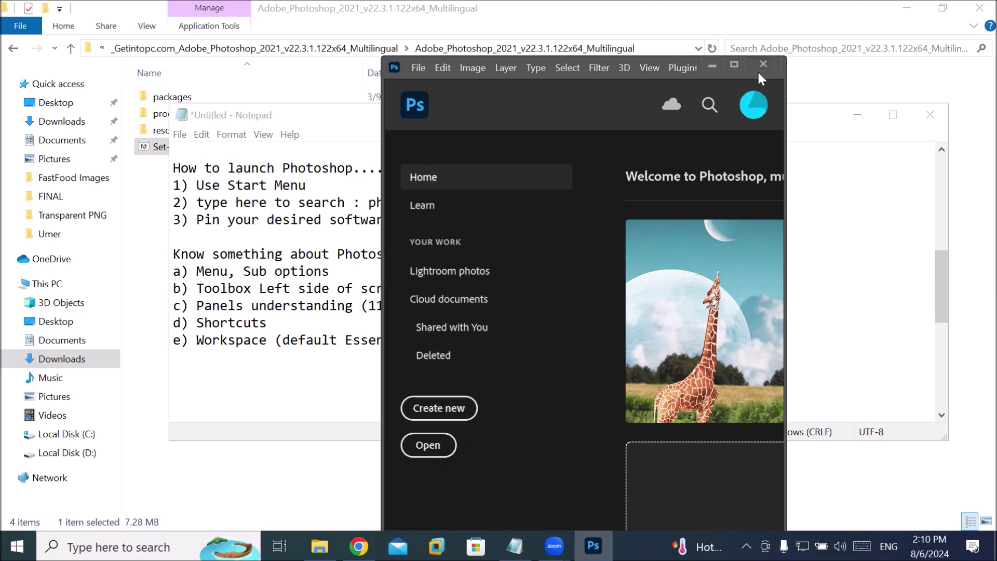
pyautogui.click(736, 64)
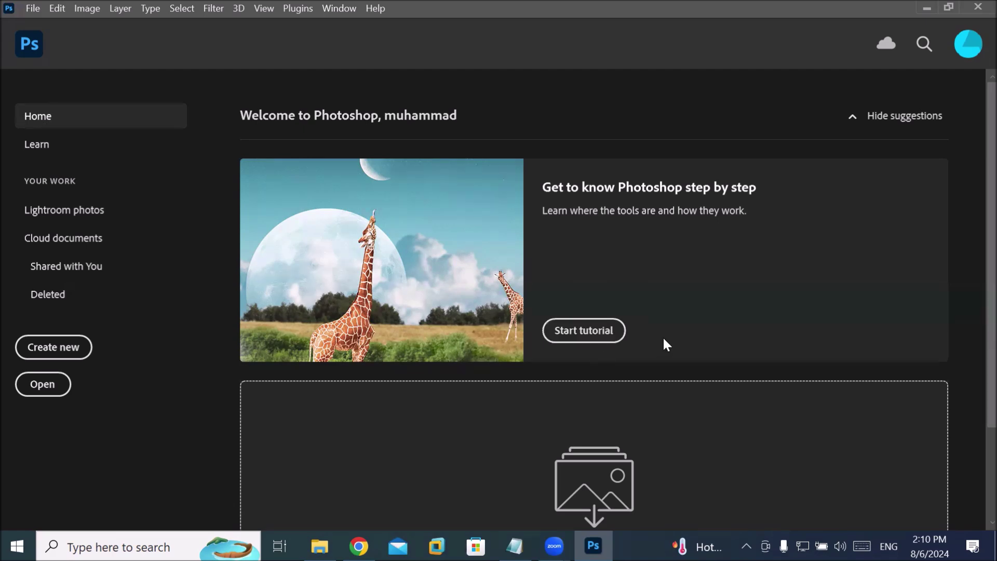
# - Scroll the Home page to the drag-and-drop image area, then bring Notepad back in front
pyautogui.scroll(-3, 660, 338)
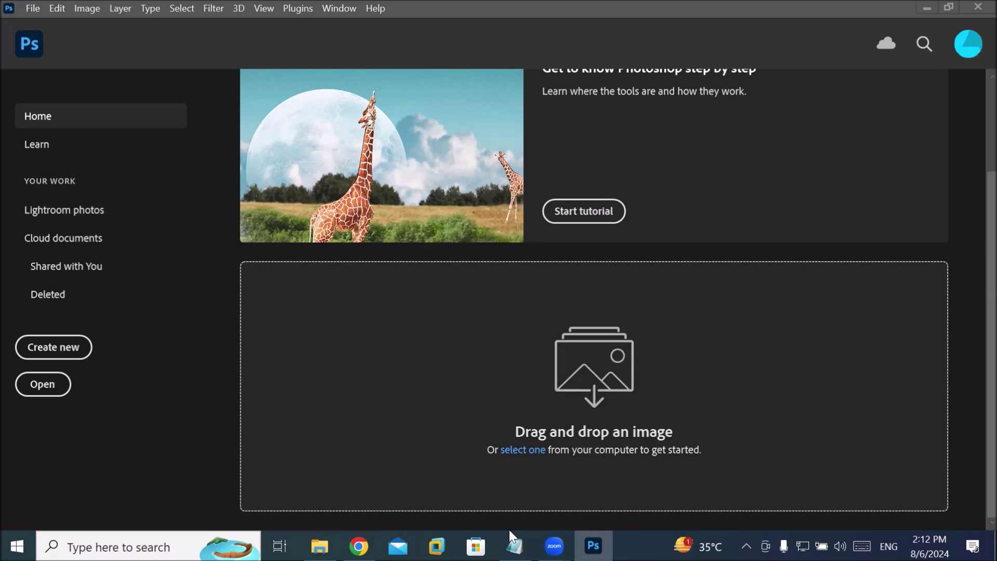
pyautogui.click(513, 545)
# - Add a 'd) CANVAS' item at the end of the interface list, with a new line below
pyautogui.click(449, 341)
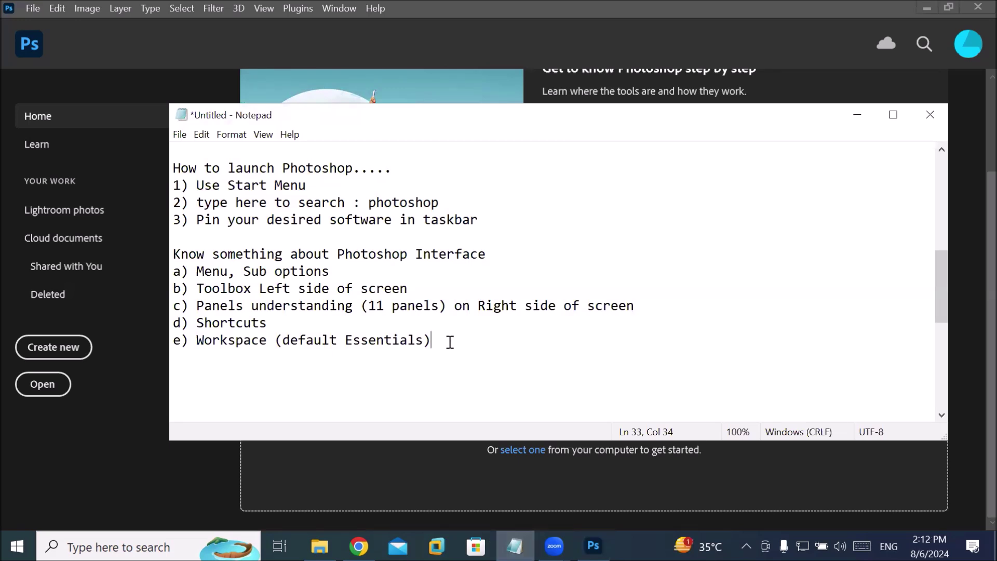
pyautogui.press('Return')
pyautogui.write('d) CANVAS')
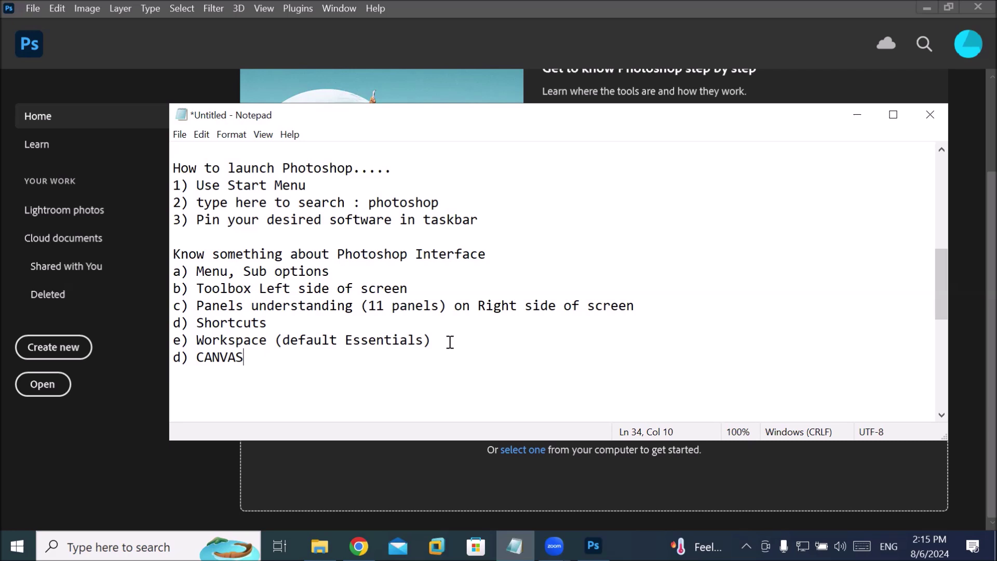
pyautogui.press('Return')
# - Type 'size in canvas (Letter size- 8.5inch by 11 inch)' under the CANVAS item
pyautogui.write('size in ca')
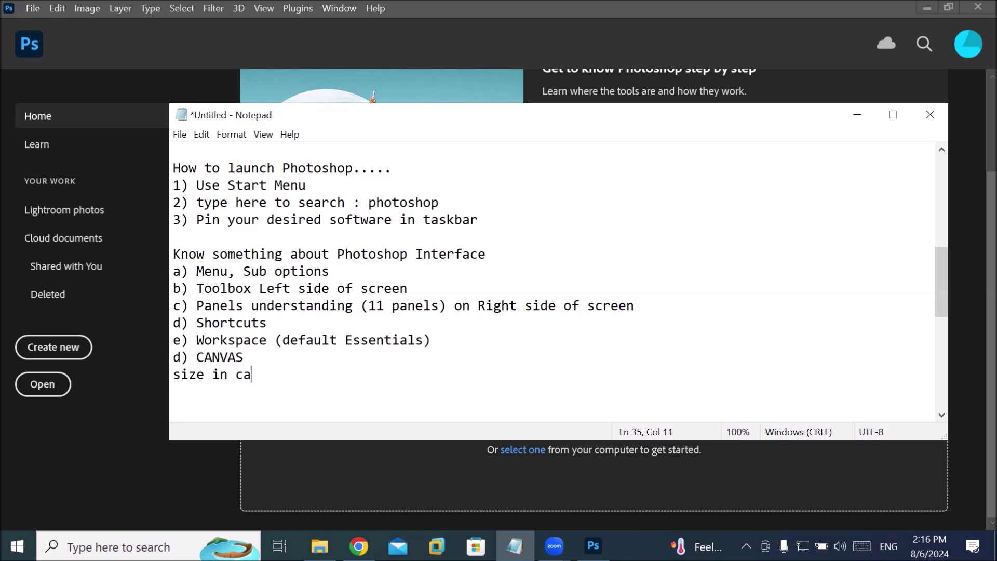
pyautogui.write('nvas')
pyautogui.write(' (Let')
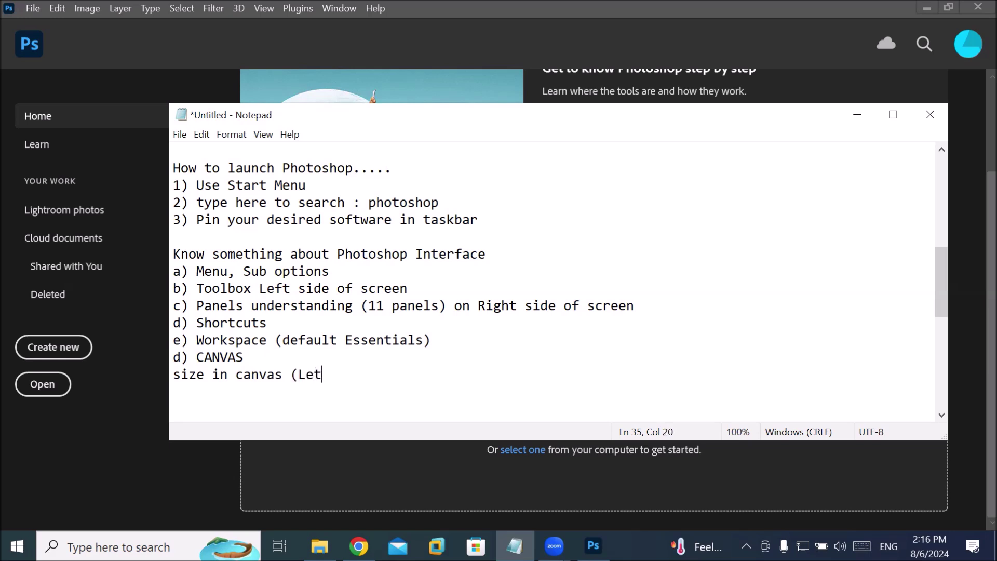
pyautogui.write('ter size')
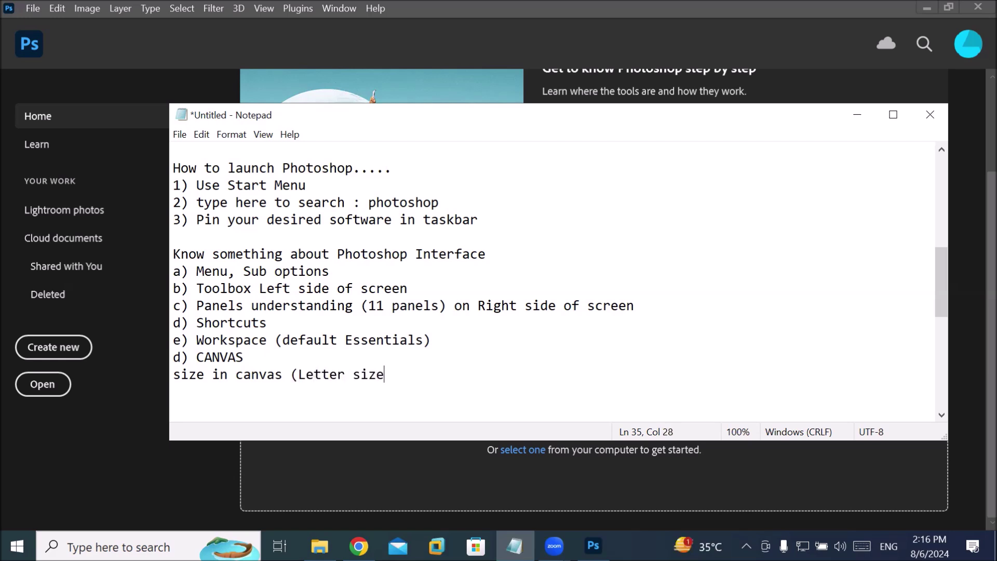
pyautogui.write('- ')
pyautogui.write('8.5inch by ')
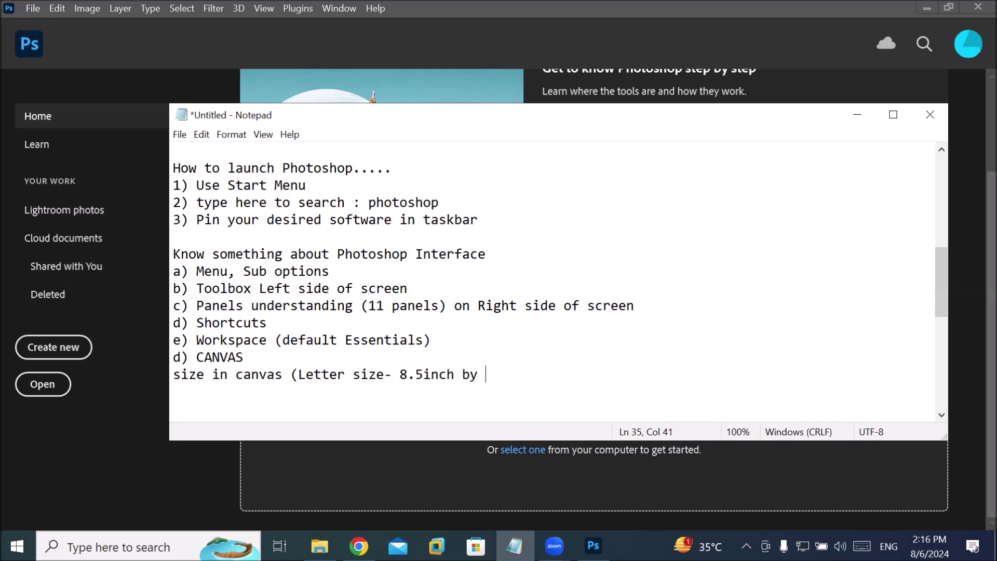
pyautogui.write('11 inch)')
pyautogui.press('BackSpace')
# - Put the Letter size note on its own line numbered '1)' and open a new line below
pyautogui.press('Left')
pyautogui.press('Left')
pyautogui.press('Left')
pyautogui.press('Left')
pyautogui.press('Left')
pyautogui.press('Left')
pyautogui.press('Left')
pyautogui.press('Left')
pyautogui.press('Left')
pyautogui.press('Left')
pyautogui.press('Left')
pyautogui.press('Left')
pyautogui.press('Left')
pyautogui.press('Left')
pyautogui.press('Left')
pyautogui.press('Left')
pyautogui.press('Return')
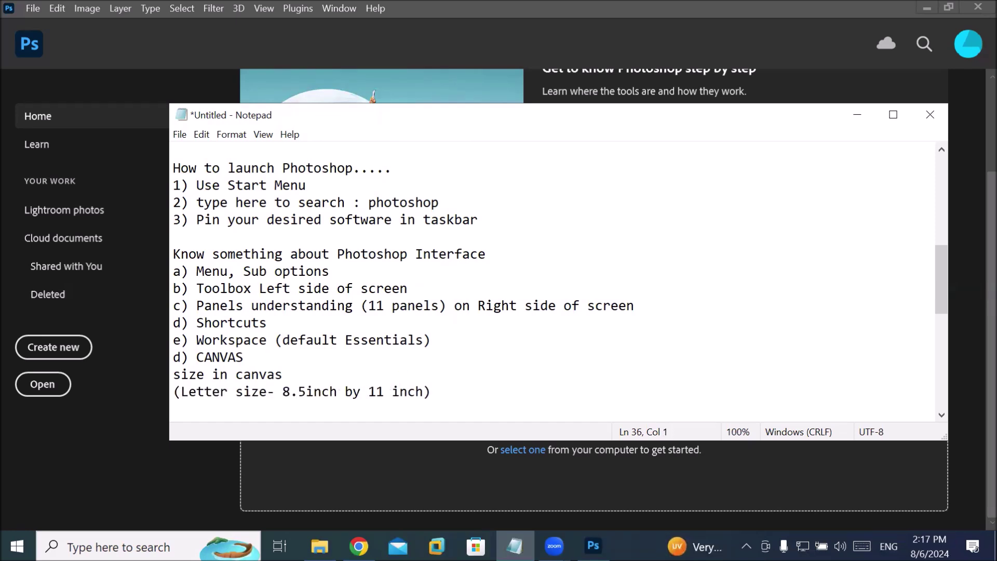
pyautogui.write('1)')
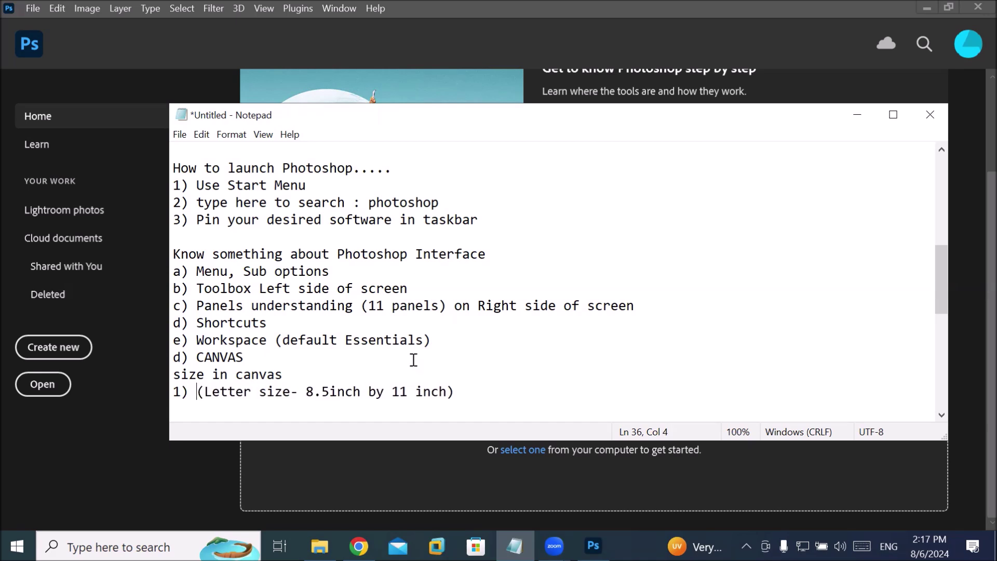
pyautogui.click(468, 391)
pyautogui.press('Return')
pyautogui.press('Return')
pyautogui.press('Return')
pyautogui.press('BackSpace')
pyautogui.press('BackSpace')
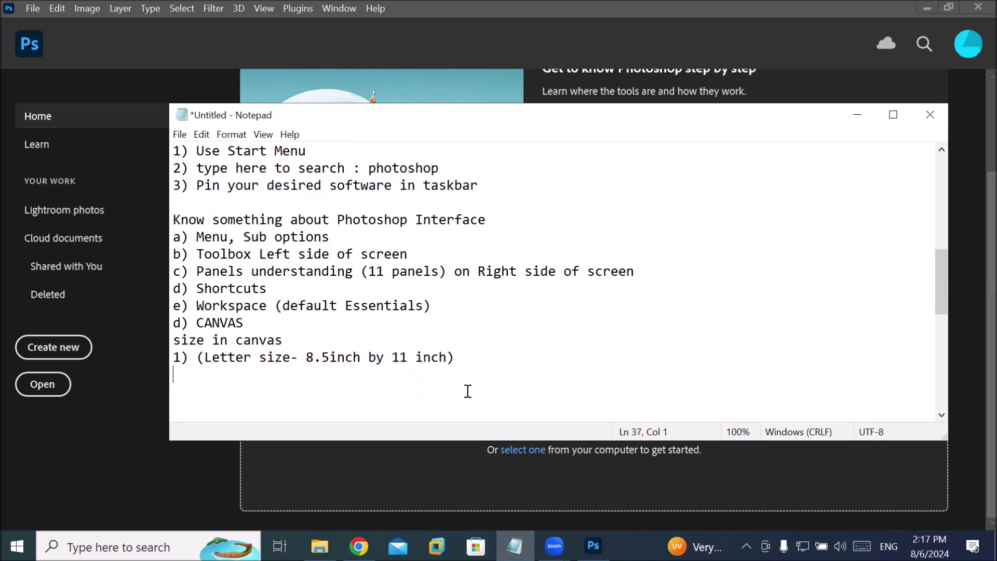
# - Add the line '2) (Legal size- 8.5X14 inches)', correcting the height from 11 to 14
pyautogui.write('2) ')
pyautogui.write('(Legal')
pyautogui.write('size')
pyautogui.press('BackSpace')
pyautogui.write('- ')
pyautogui.write('8.5')
pyautogui.press('BackSpace')
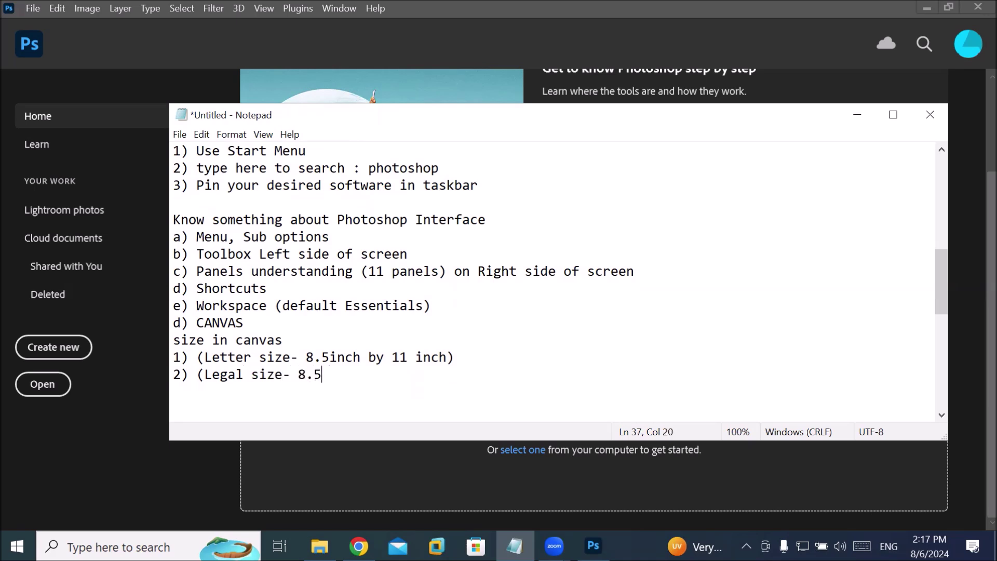
pyautogui.write('X')
pyautogui.write('11 ')
pyautogui.write('inches')
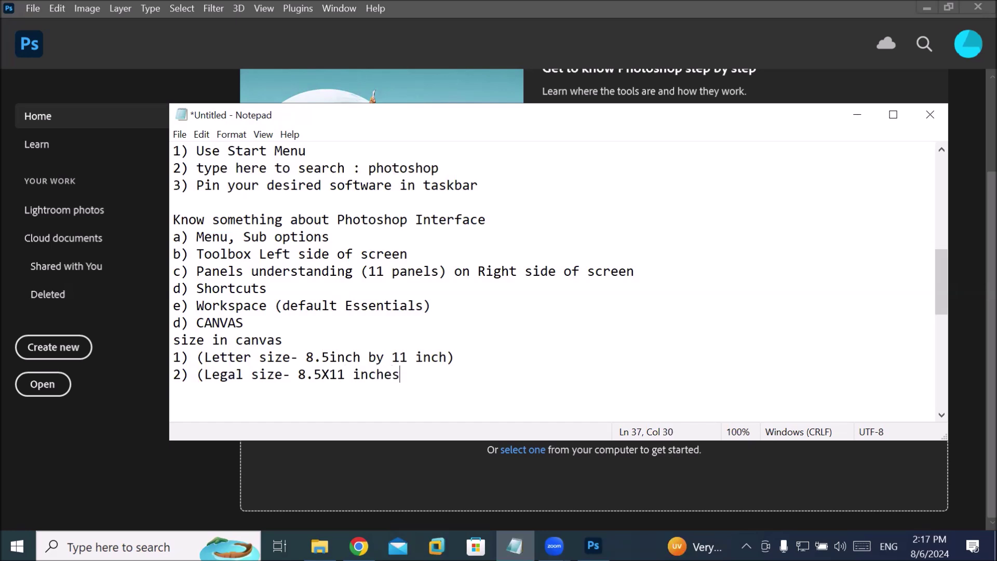
pyautogui.write(')')
pyautogui.press('Left')
pyautogui.press('Left')
# - Append 'W X H' to the 'size in canvas' heading
pyautogui.press('Left')
pyautogui.press('Left')
pyautogui.press('Left')
pyautogui.press('Left')
pyautogui.press('Left')
pyautogui.press('Left')
pyautogui.press('Left')
pyautogui.press('Right')
pyautogui.press('BackSpace')
pyautogui.write('4')
pyautogui.press('Up')
pyautogui.click(472, 346)
pyautogui.write('W')
pyautogui.write('X')
pyautogui.write('H')
pyautogui.press('Left')
pyautogui.press('Left')
pyautogui.press('Right')
# - Add a 'Units: Pixels(Picture Element)' line below the paper sizes
pyautogui.click(447, 385)
pyautogui.press('Return')
pyautogui.press('Return')
pyautogui.write('Units: ')
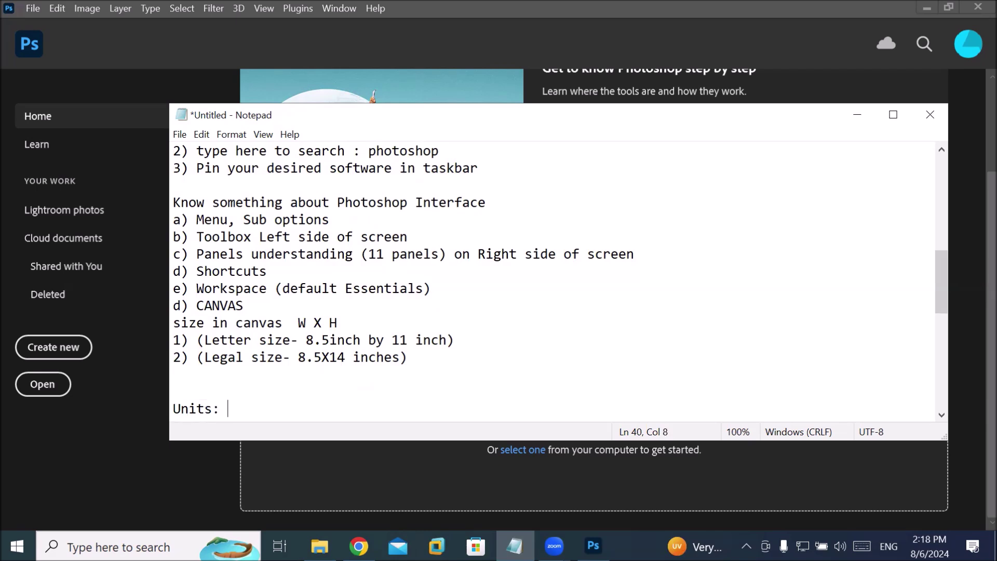
pyautogui.write('Pixel')
pyautogui.write('s')
pyautogui.press('BackSpace')
pyautogui.write('(')
pyautogui.write('Picture Element)')
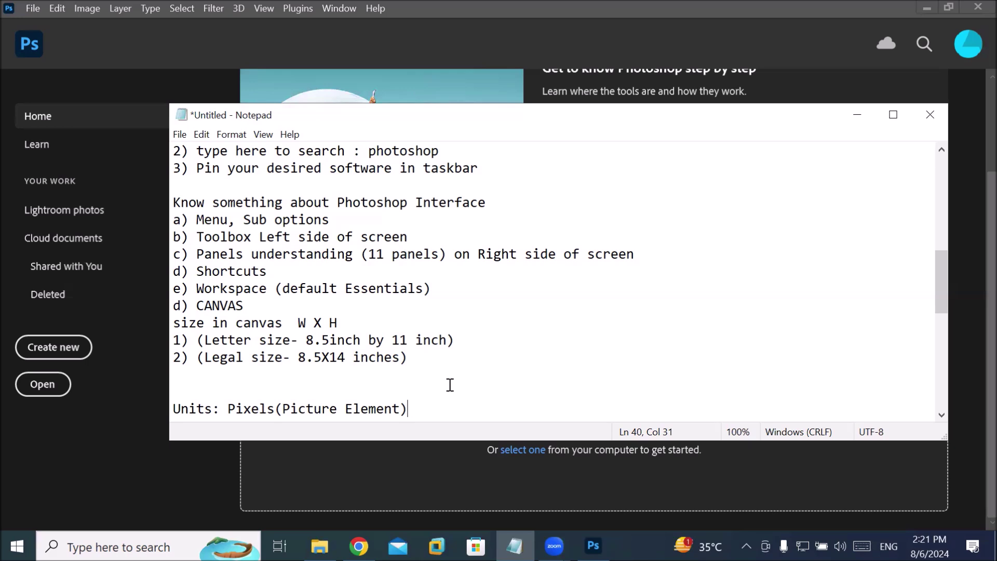
# - Add blank lines below the Units line
pyautogui.press('Return')
pyautogui.press('Return')
pyautogui.press('Return')
pyautogui.press('Return')
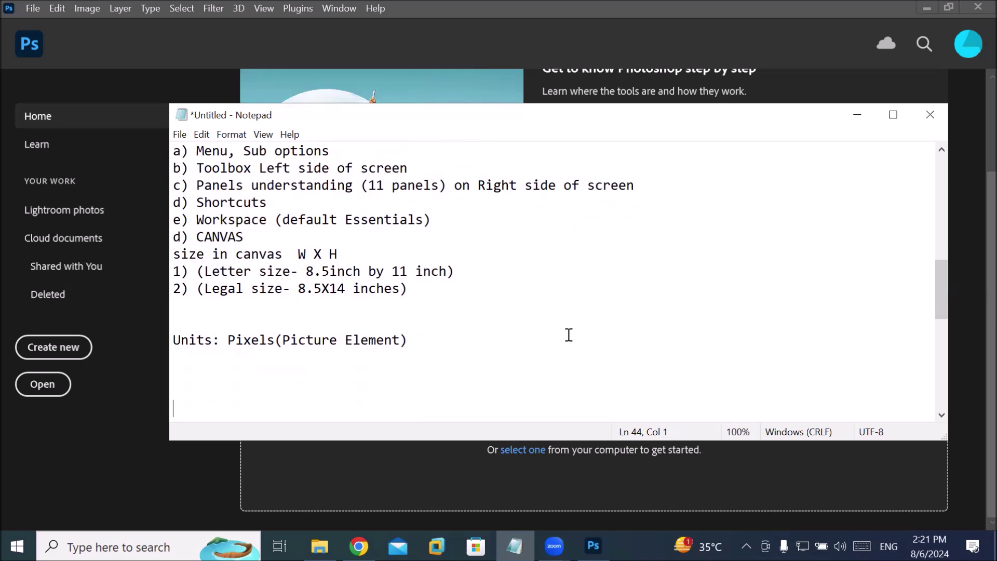
# - Extend the Units line with ', inches, cm, mm,feet', fixing a mistyped C
pyautogui.click(458, 334)
pyautogui.write(', inches, ')
pyautogui.write('C')
pyautogui.press('BackSpace')
pyautogui.write('cm, mm,')
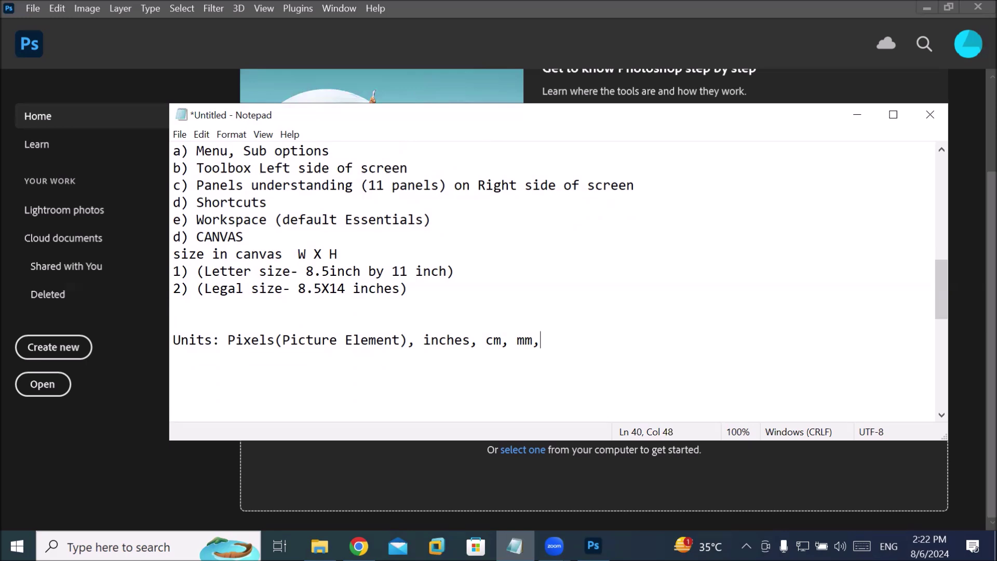
pyautogui.write('feet')
pyautogui.click(442, 291)
# - Add line '3) (Busines card size- 3.5 x 2 inches)' below Legal size, then return to Photoshop
pyautogui.press('Return')
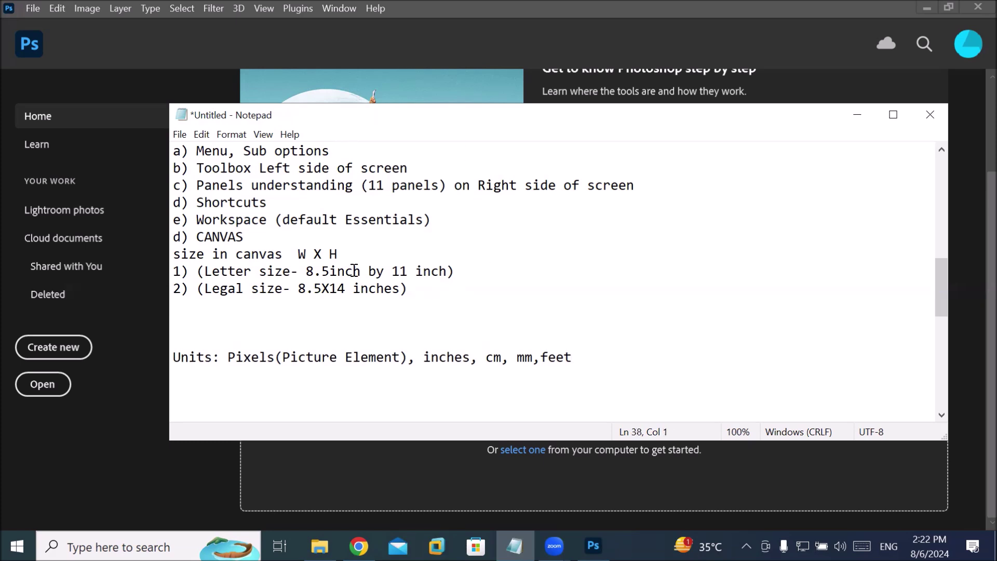
pyautogui.write('3) ')
pyautogui.write('(Busines card size- ')
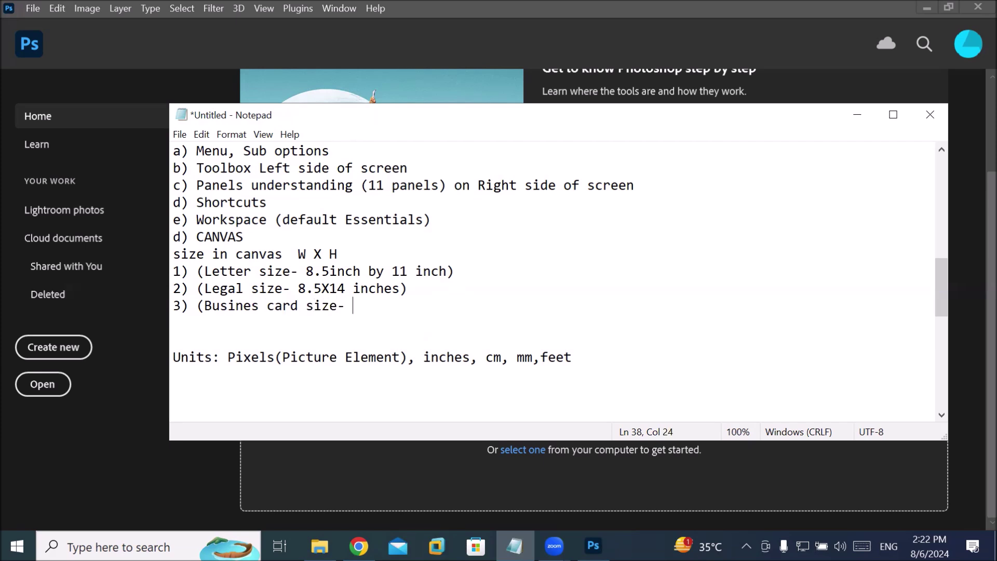
pyautogui.write('3.5')
pyautogui.write(' x 2 ')
pyautogui.write('inches')
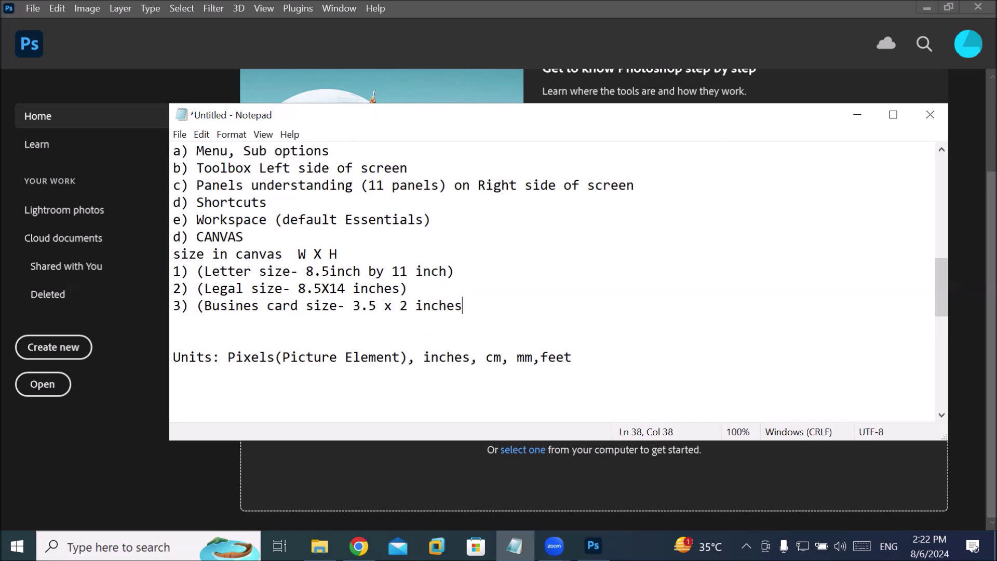
pyautogui.write(')')
pyautogui.click(594, 546)
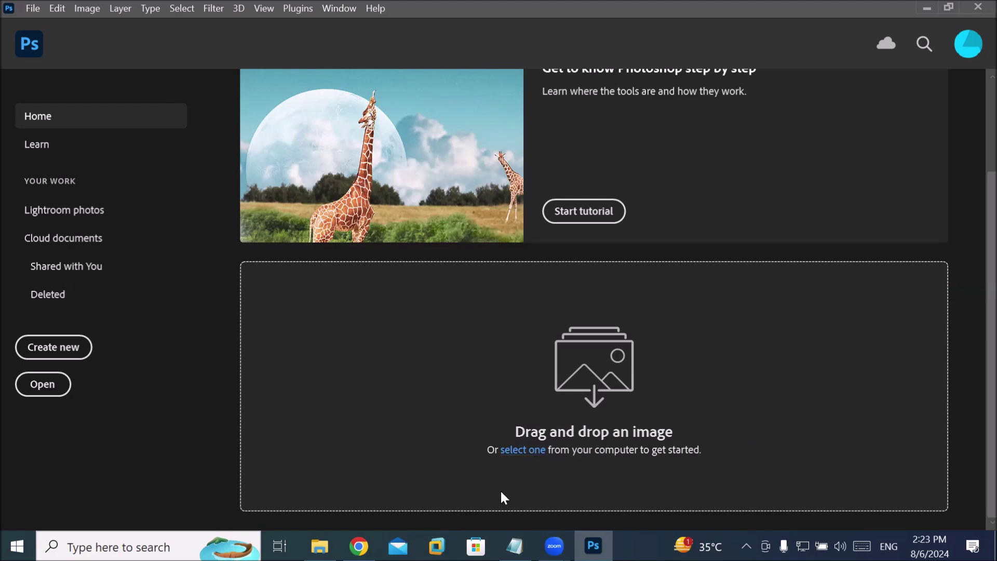
# - Open barber.png from the Transparent PNG folder and dismiss the preset syncing popup
pyautogui.click(522, 450)
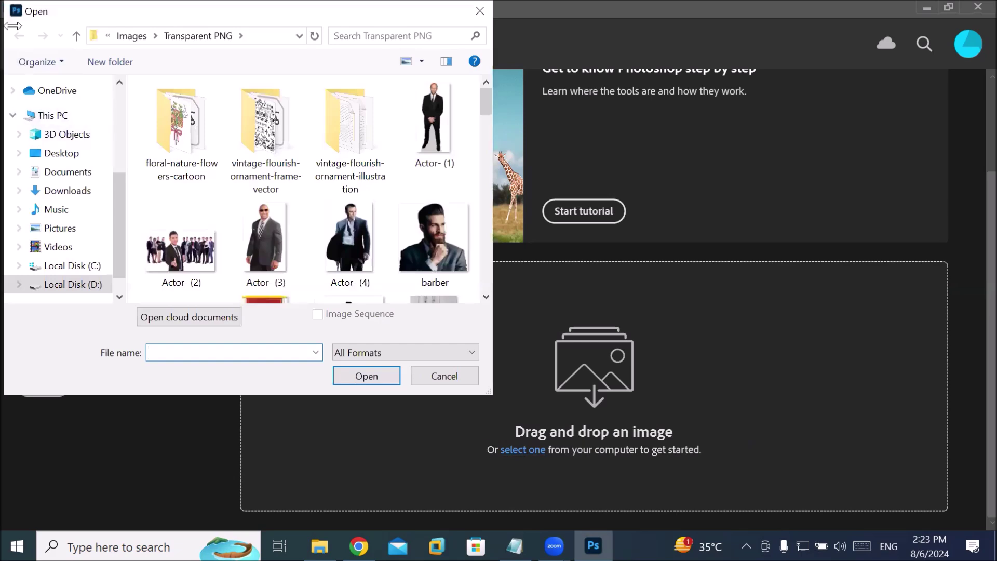
pyautogui.doubleClick(434, 238)
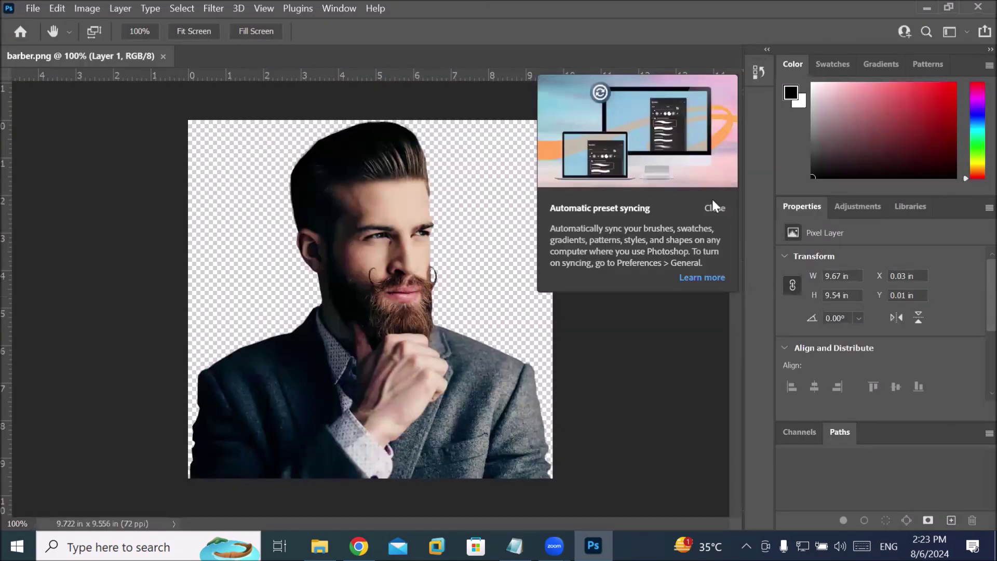
pyautogui.click(710, 218)
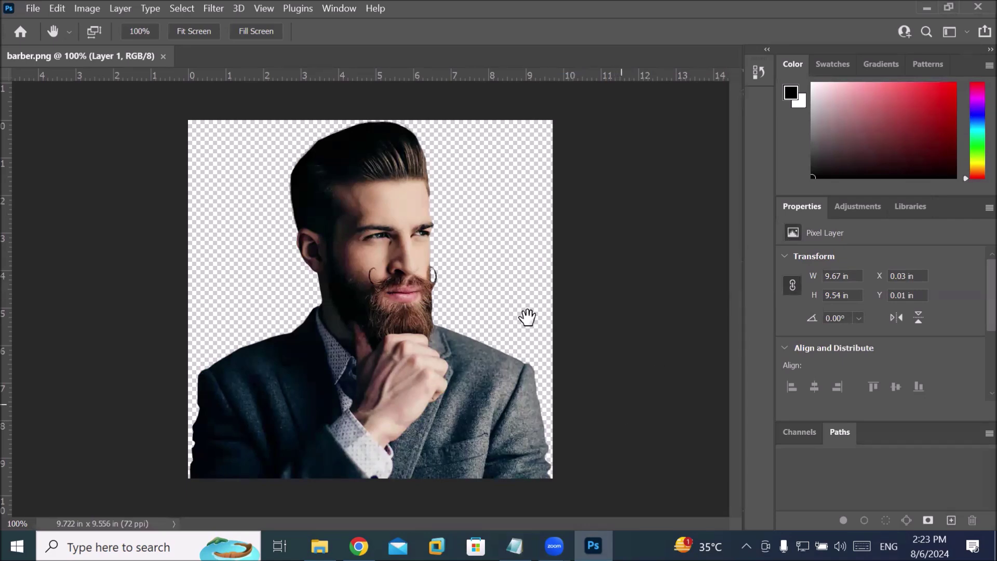
pyautogui.click(39, 8)
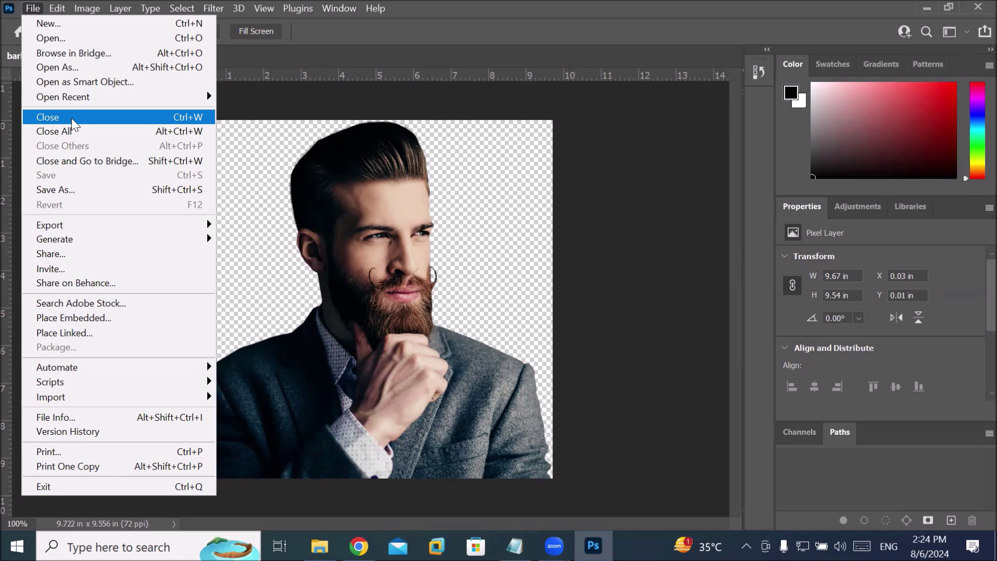
# - Close barber.png with File > Close and scroll Home to show it under Recent
pyautogui.click(72, 119)
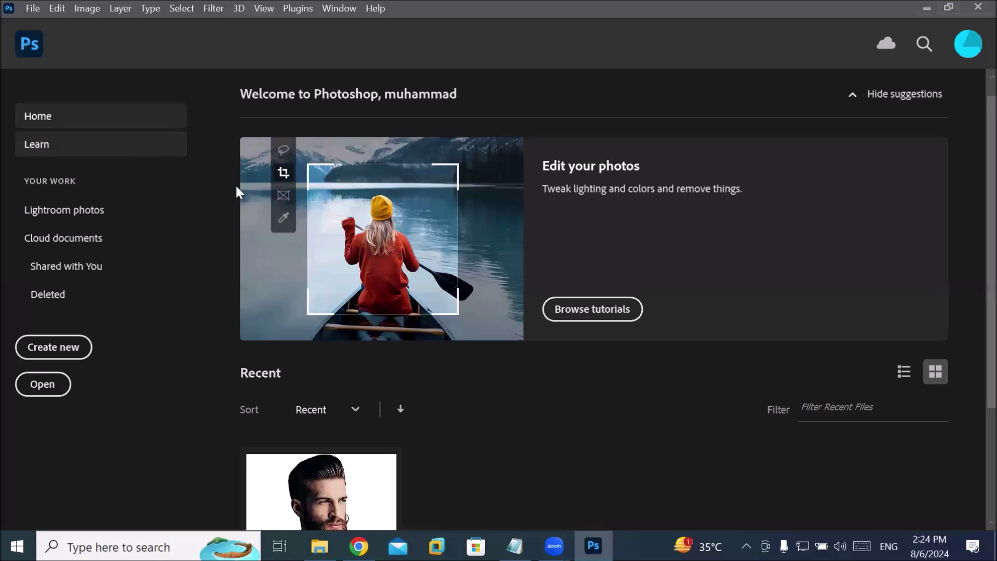
pyautogui.scroll(-3, 453, 327)
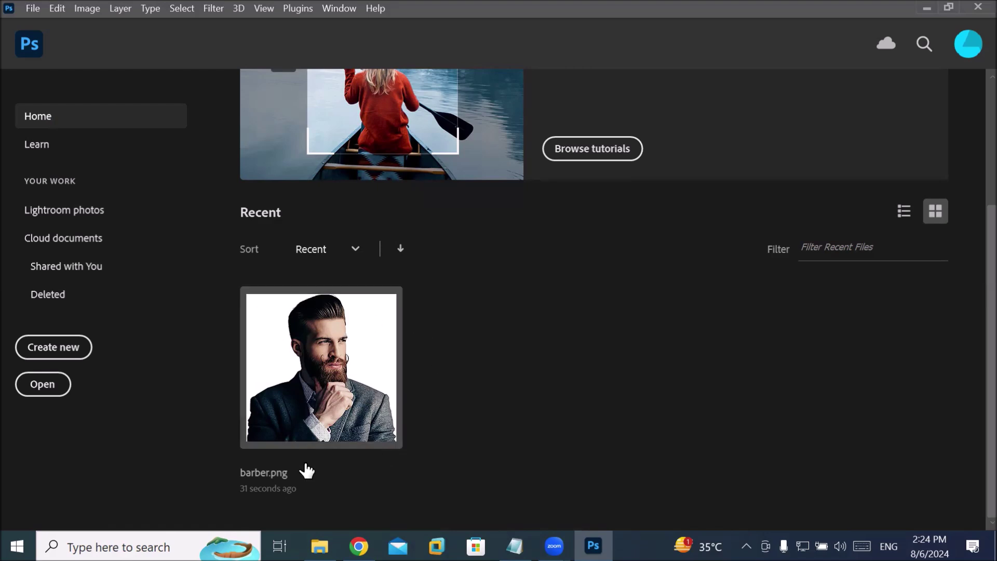
pyautogui.click(306, 408)
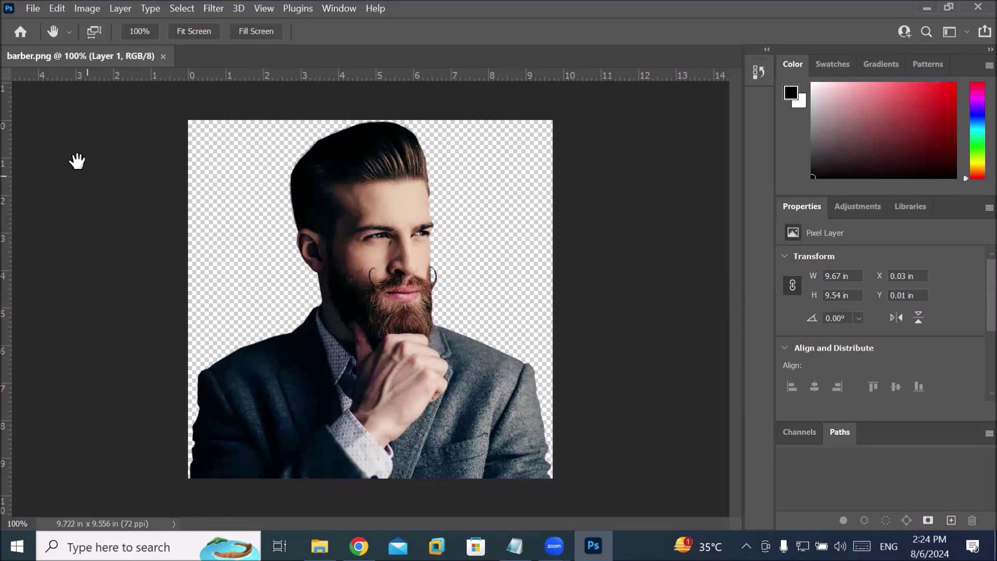
pyautogui.click(33, 6)
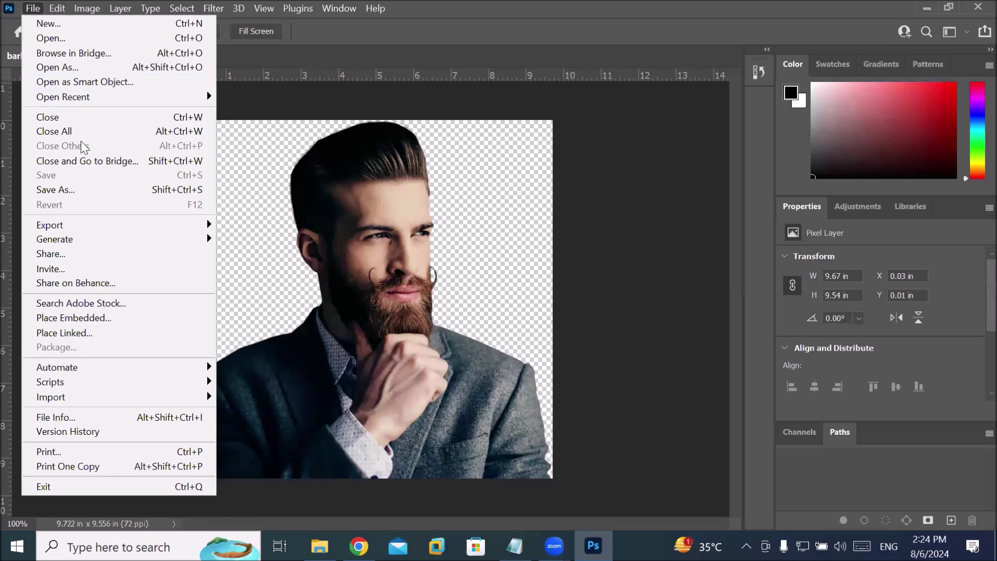
pyautogui.click(42, 117)
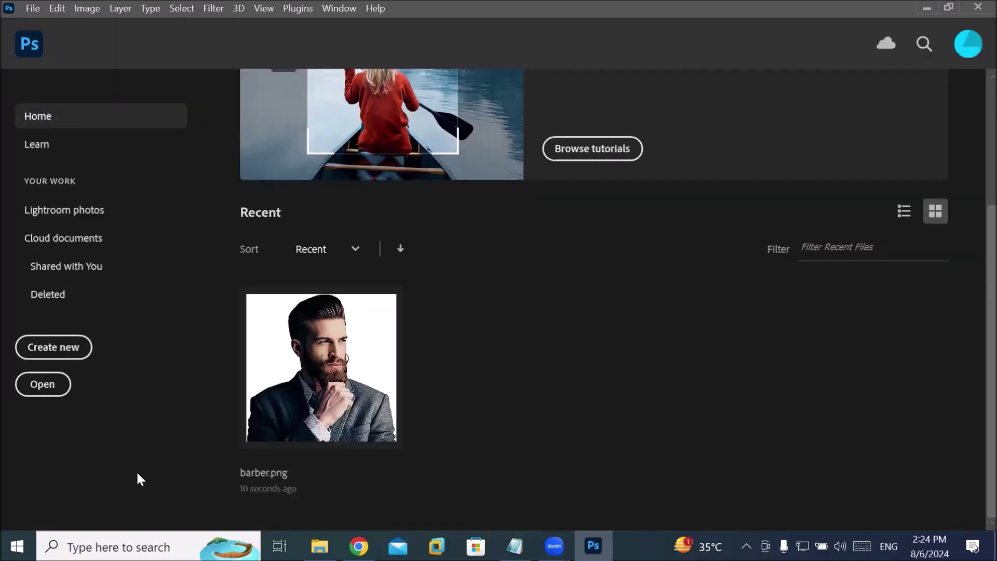
# - Open Actor- (2).png from the Transparent PNG folder
pyautogui.click(46, 389)
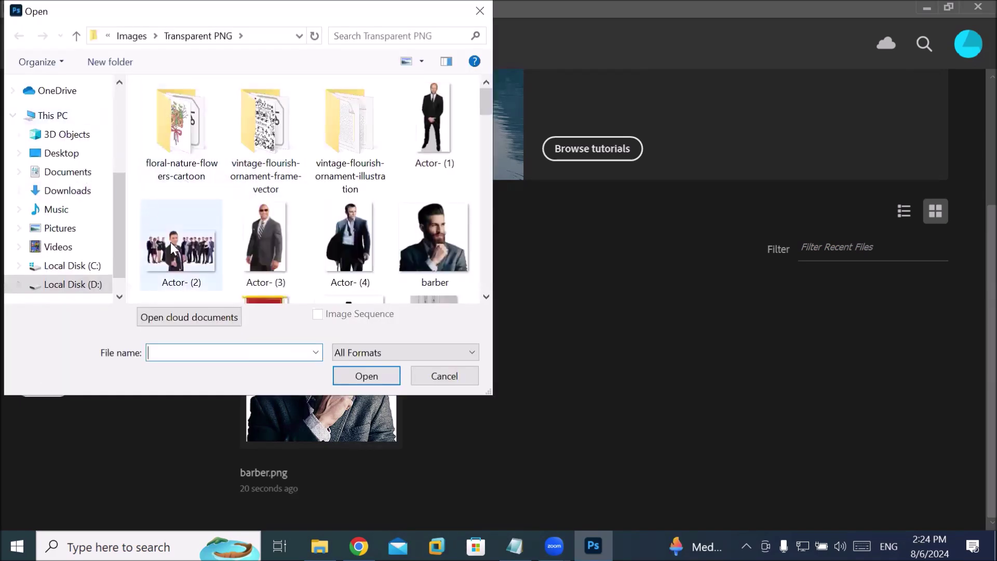
pyautogui.click(189, 251)
pyautogui.click(364, 376)
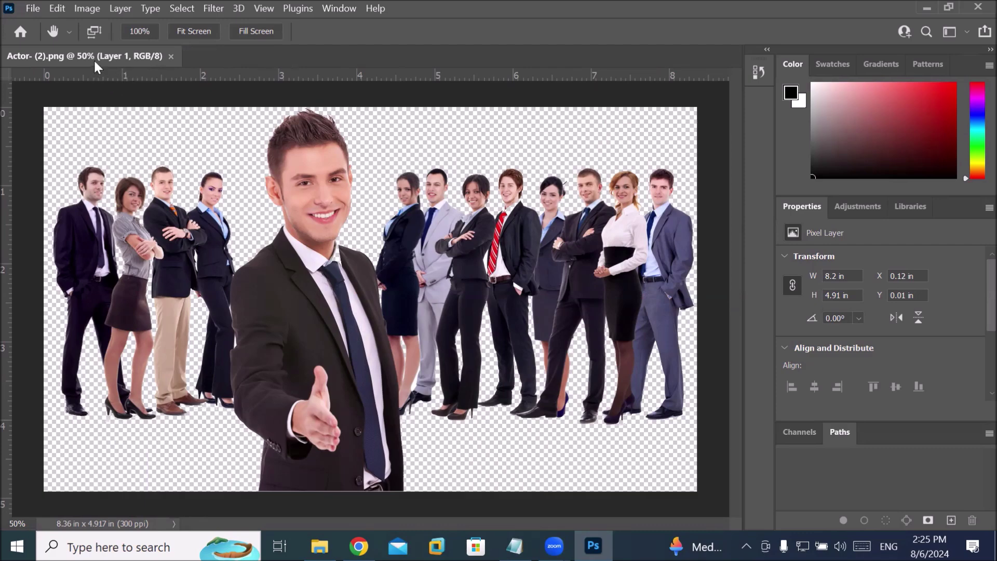
pyautogui.click(30, 8)
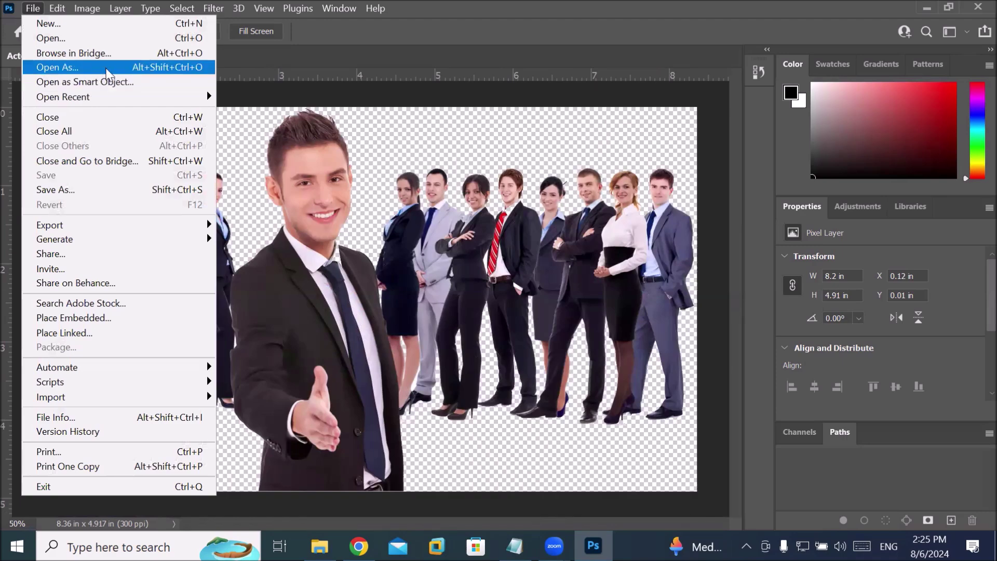
# - Open family photo.png via File > Open As, then view Actor- (2) and return to it
pyautogui.click(134, 41)
pyautogui.scroll(-5, 364, 234)
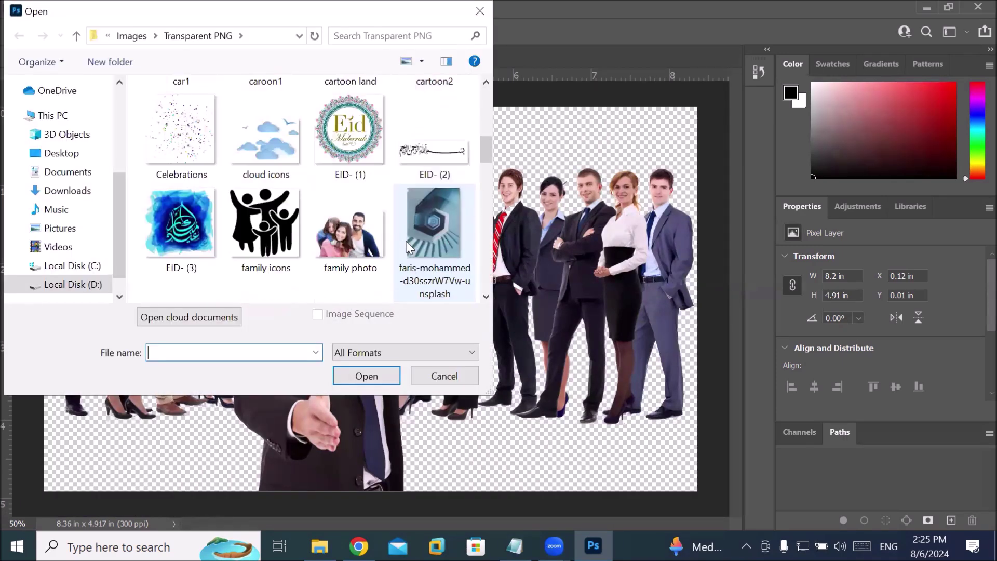
pyautogui.doubleClick(341, 247)
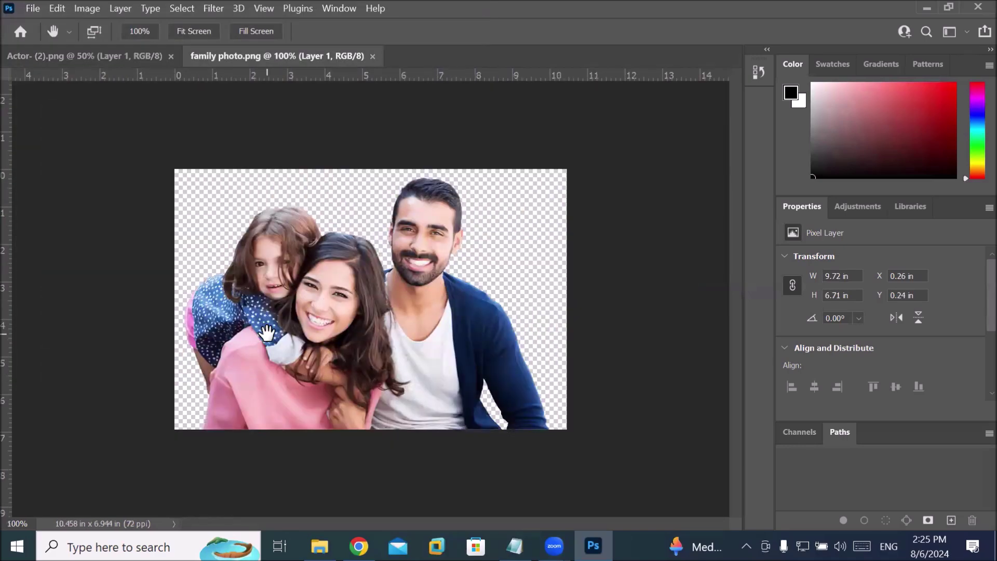
pyautogui.click(75, 58)
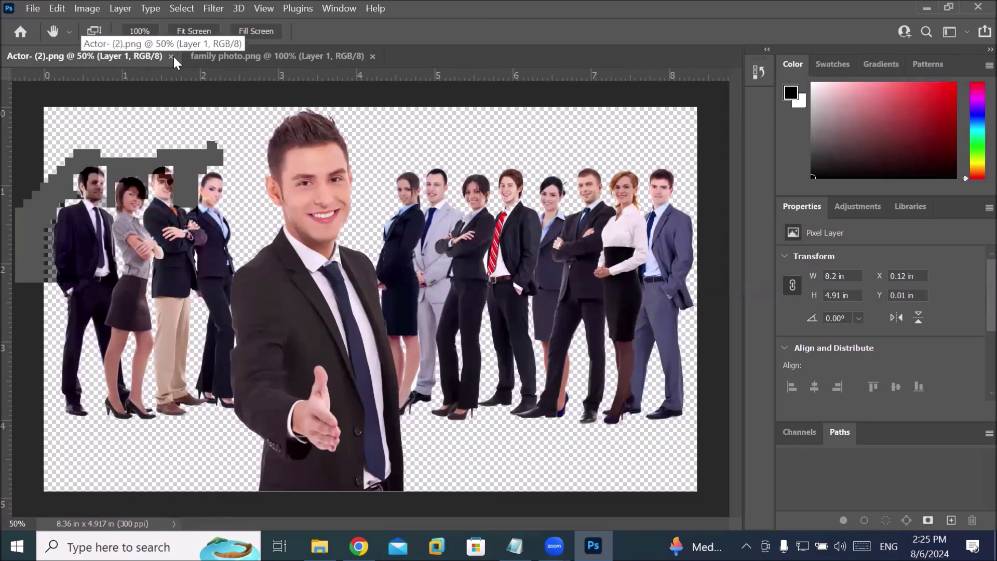
pyautogui.click(239, 55)
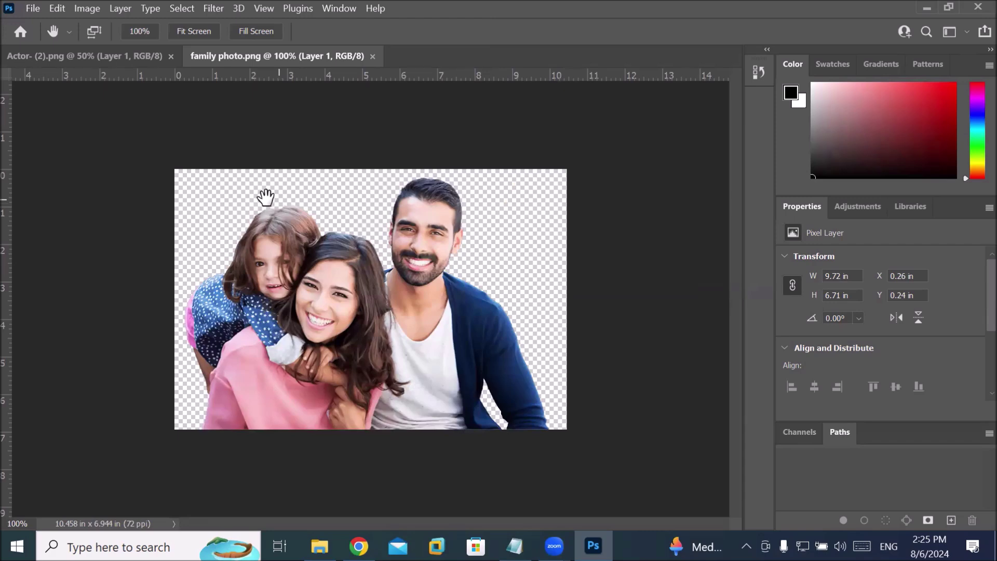
pyautogui.click(28, 9)
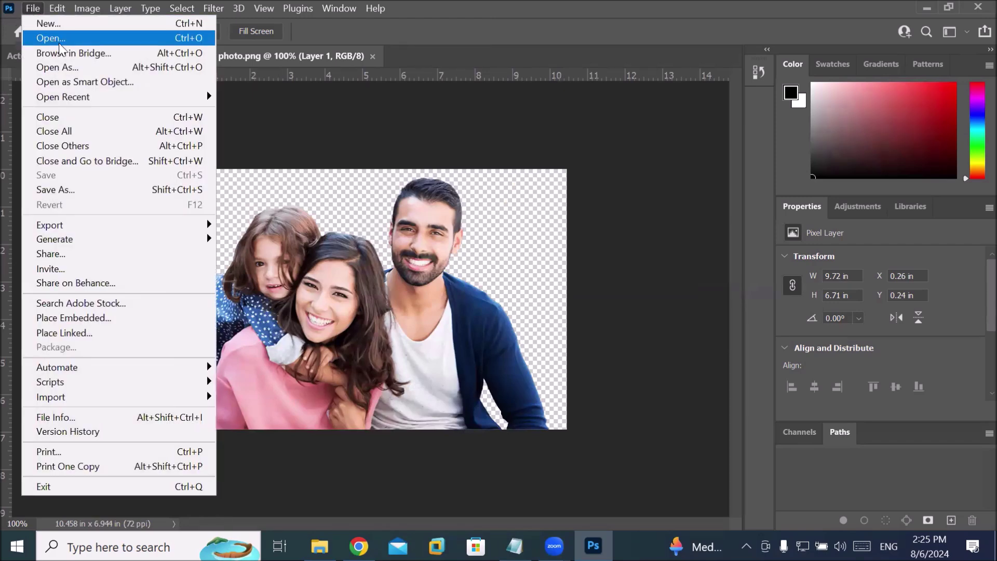
# - Launch the Open dialog from the File menu, showing the Transparent PNG folder
pyautogui.click(76, 41)
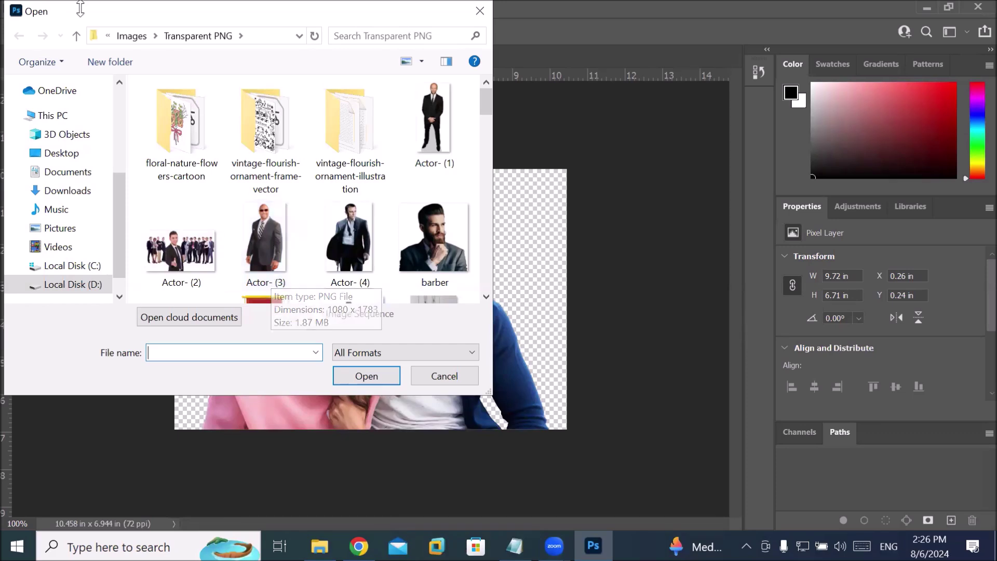
# - Move the Open dialog up to Images, listing Flowers, Fruits, Furniture and other subfolders
pyautogui.click(131, 36)
pyautogui.scroll(2, 404, 244)
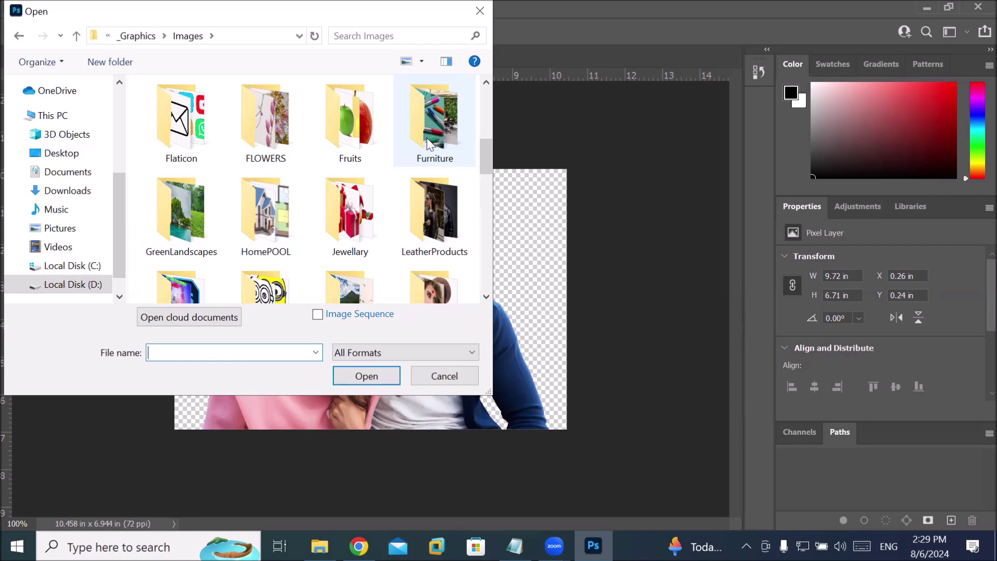
# - Open the inside-weather red sofa photo from the Furniture folder as a third document
pyautogui.doubleClick(439, 143)
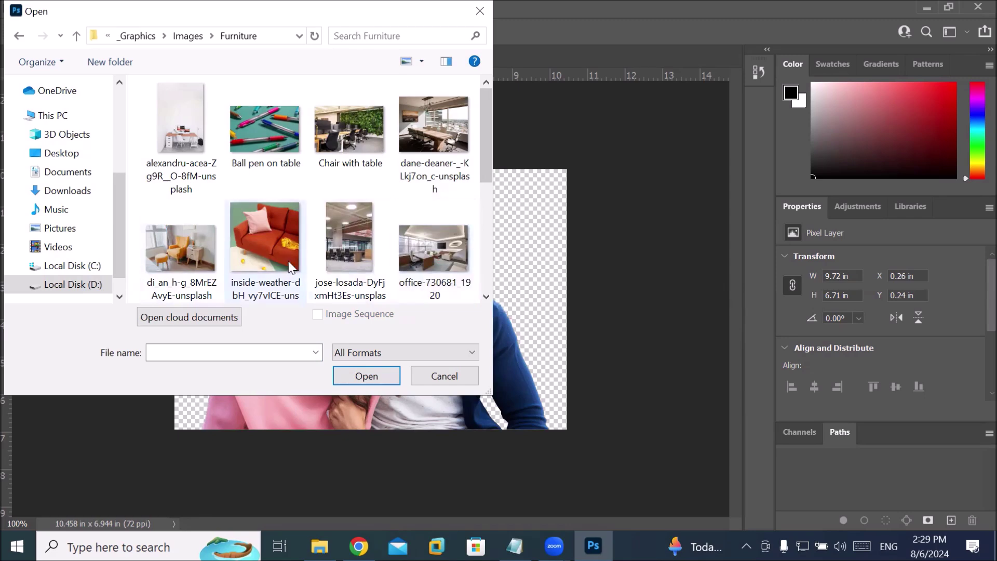
pyautogui.doubleClick(275, 232)
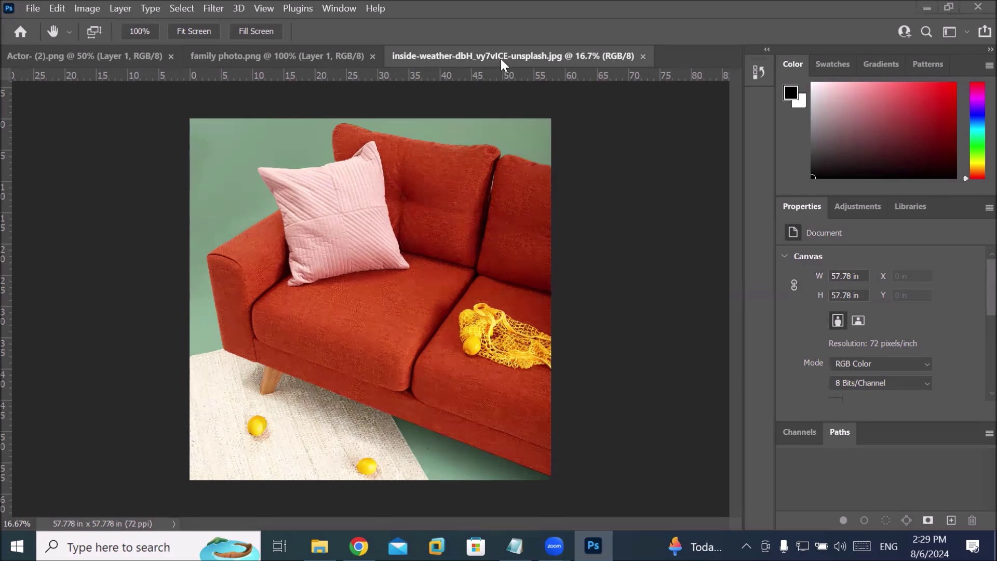
pyautogui.click(306, 54)
# - Cycle through the Actor- (2), sofa and family photo tabs, ending on family photo.png
pyautogui.click(112, 51)
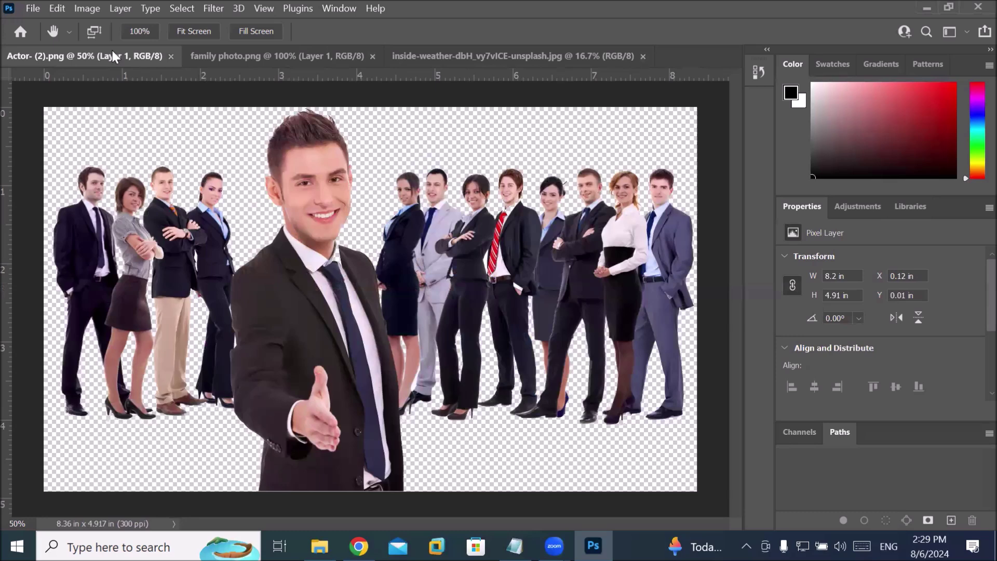
pyautogui.click(439, 55)
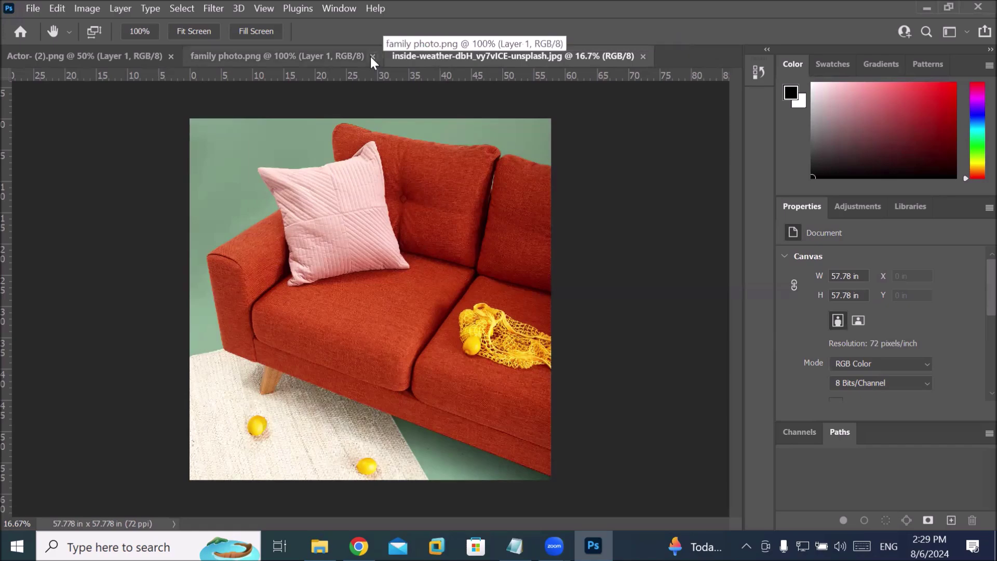
pyautogui.click(261, 54)
pyautogui.click(125, 57)
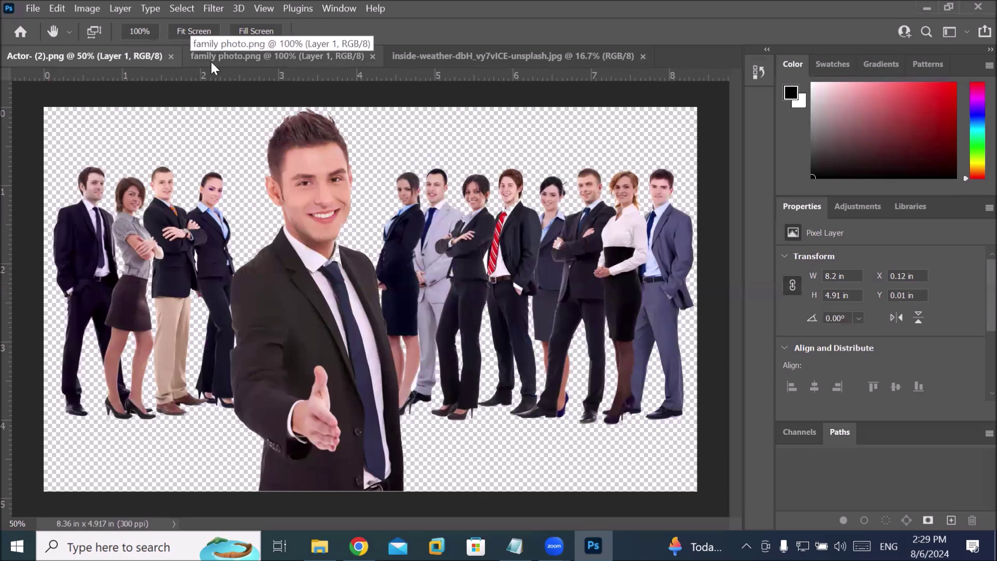
pyautogui.click(248, 58)
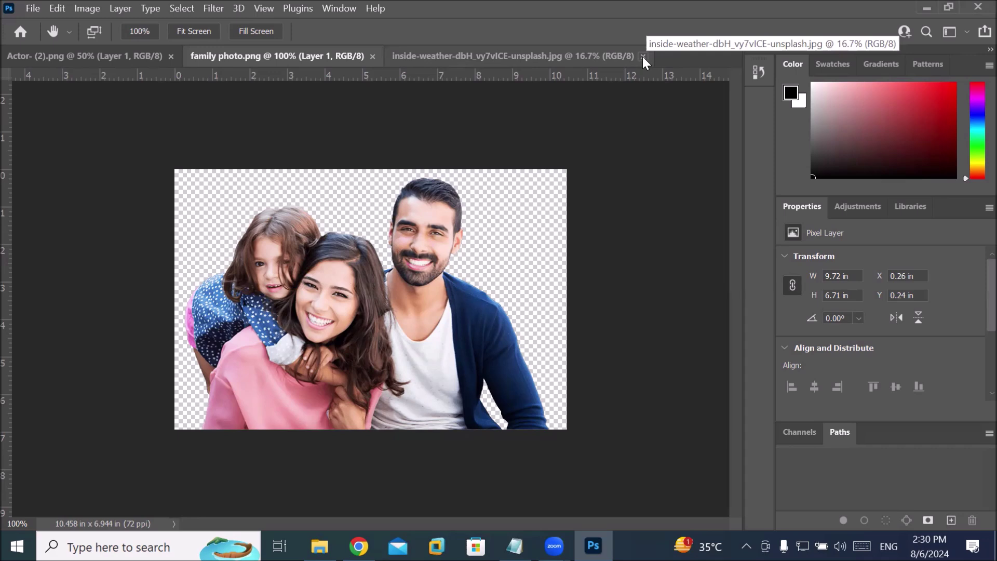
# - Close all three open images at once with File > Close All
pyautogui.click(30, 9)
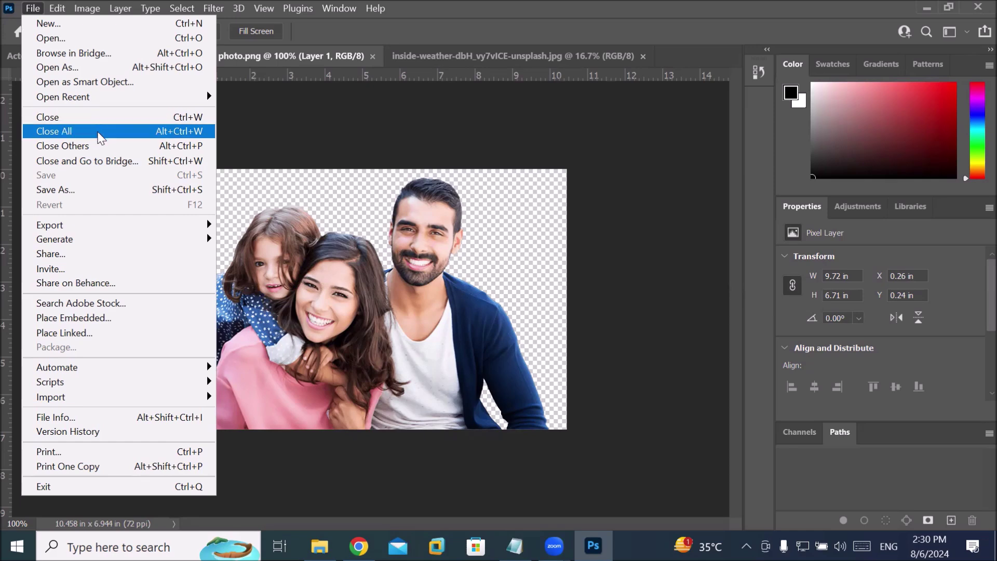
pyautogui.click(101, 137)
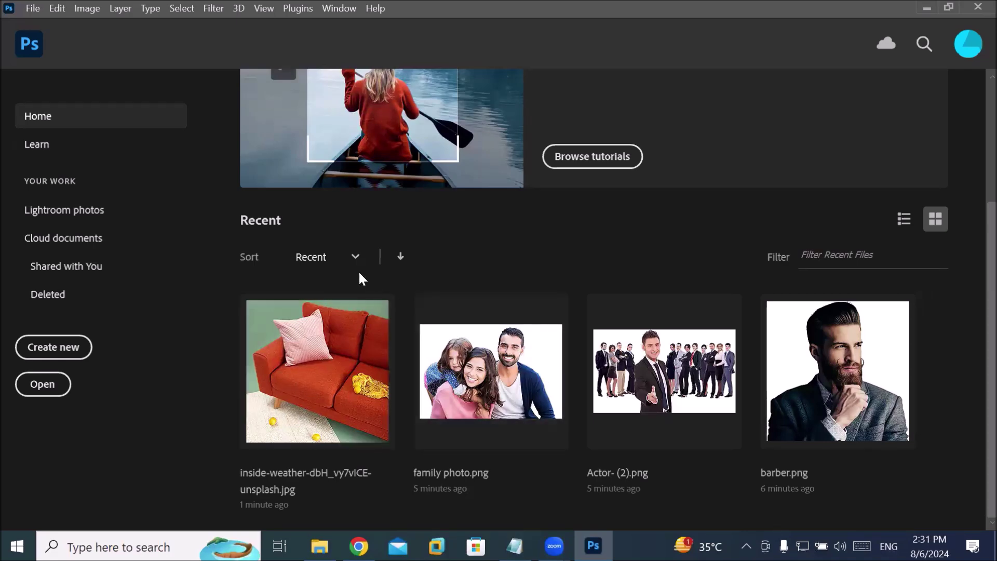
# - Check the Recent files sort options, leaving the list ordered by most recent
pyautogui.click(349, 259)
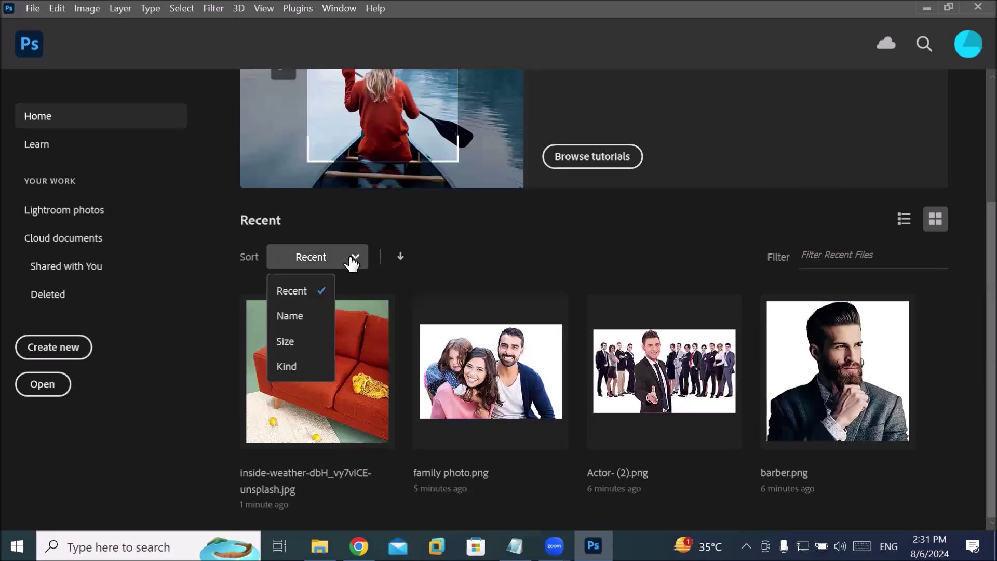
pyautogui.click(352, 262)
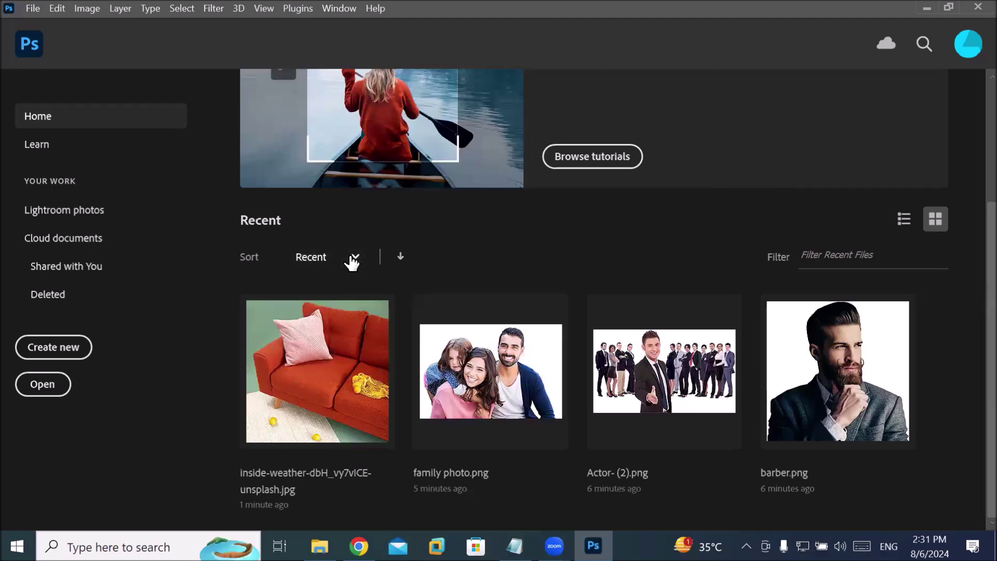
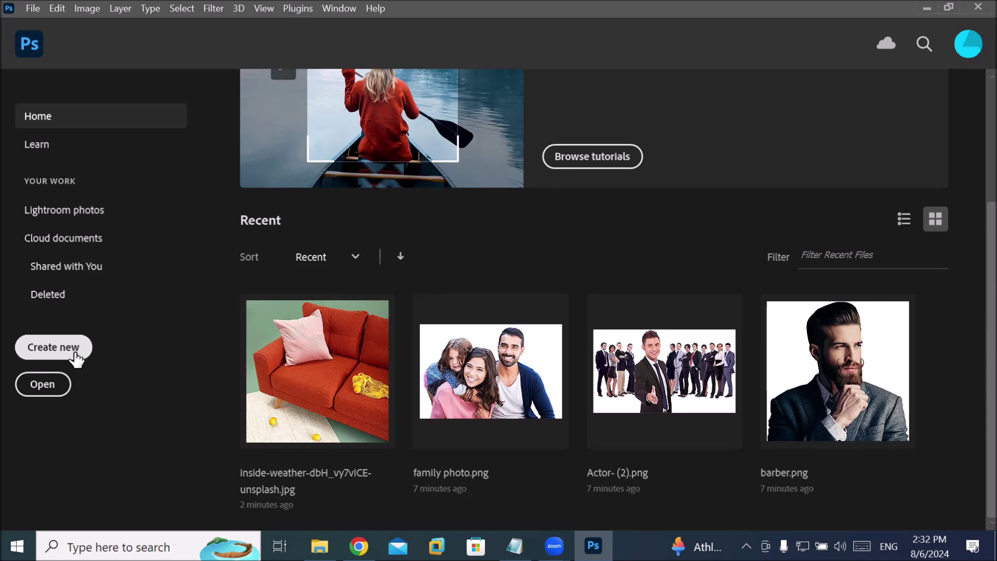
# - Start a new blank document from Home, move its dialog aside, and show the Print presets
pyautogui.click(76, 354)
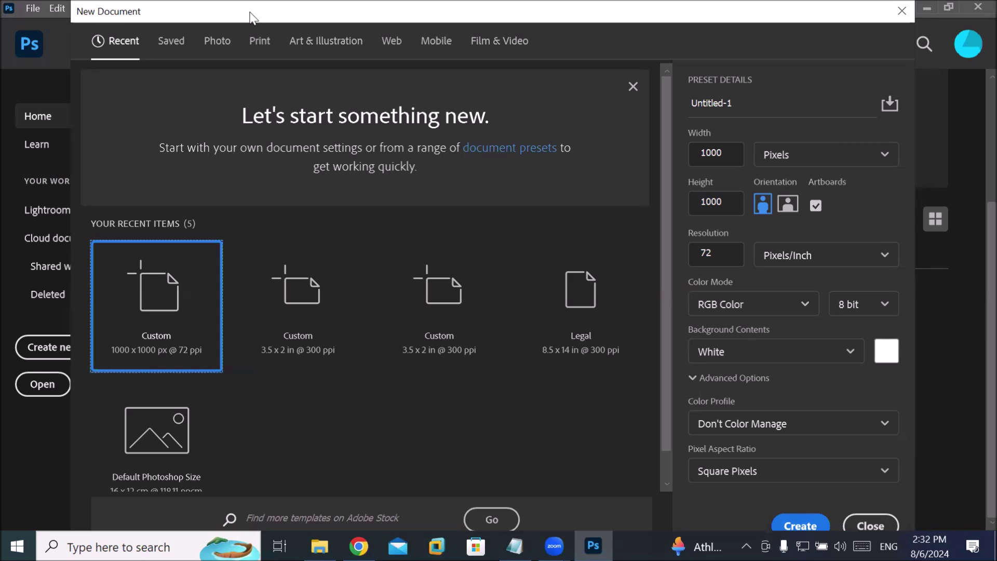
pyautogui.moveTo(249, 17); pyautogui.dragTo(279, 39)
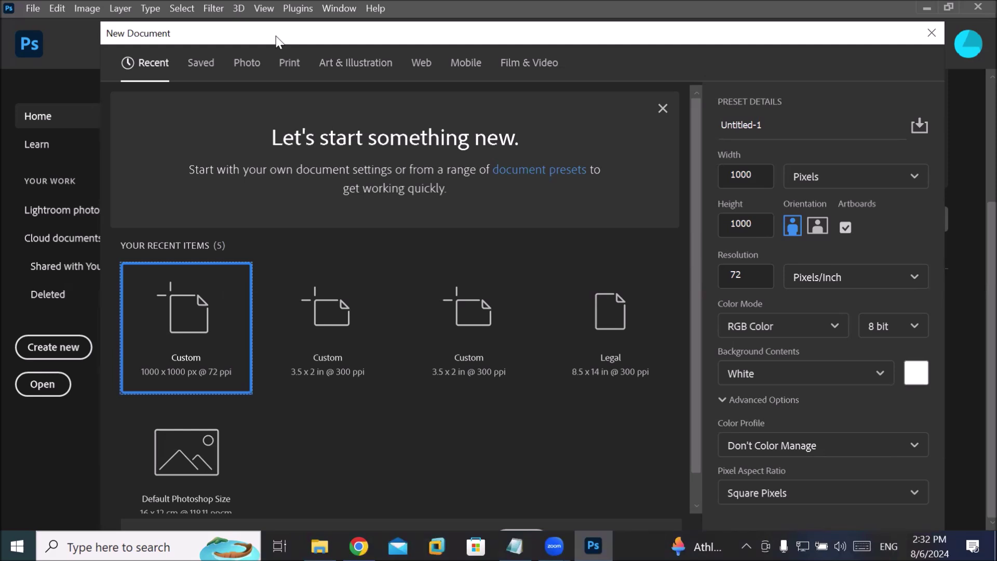
pyautogui.click(287, 73)
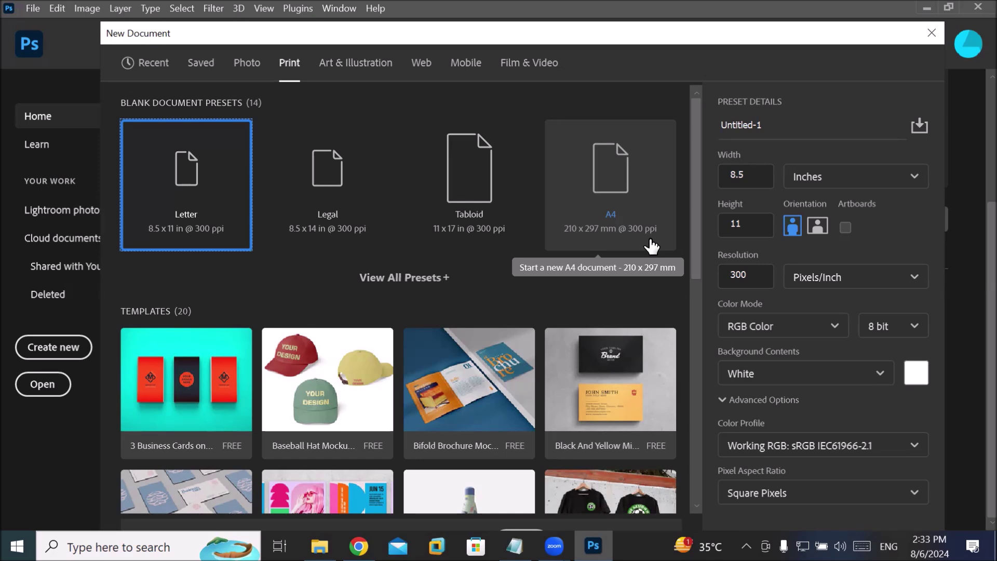
# - Choose the A4 preset and cycle its units through inches and millimetres to centimetres (21 x 29.7)
pyautogui.click(618, 208)
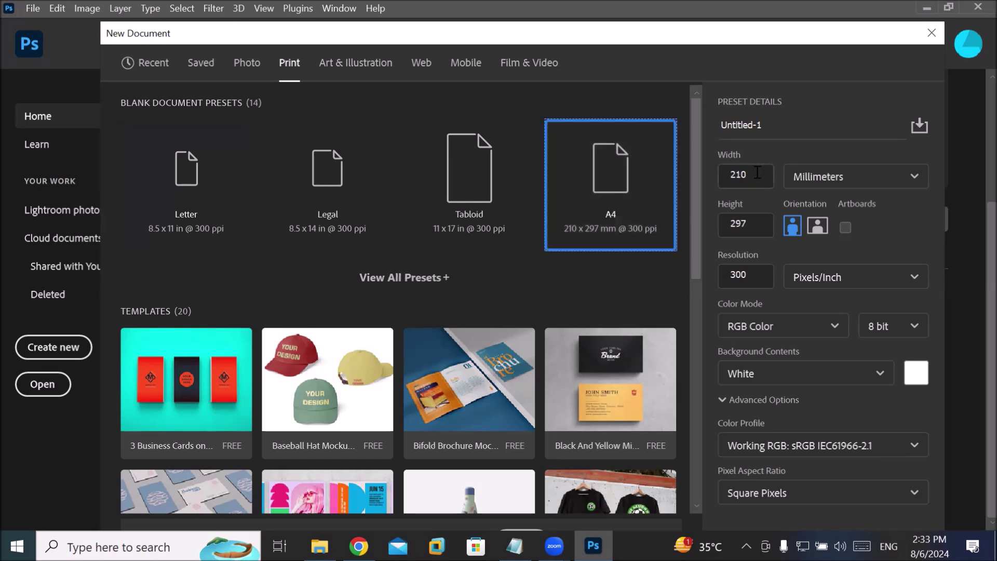
pyautogui.click(835, 183)
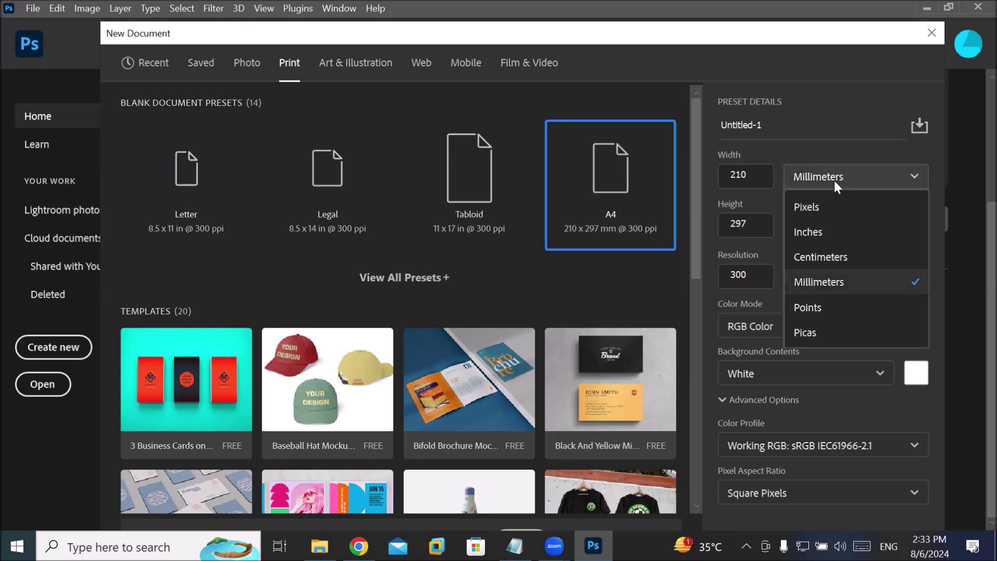
pyautogui.click(810, 234)
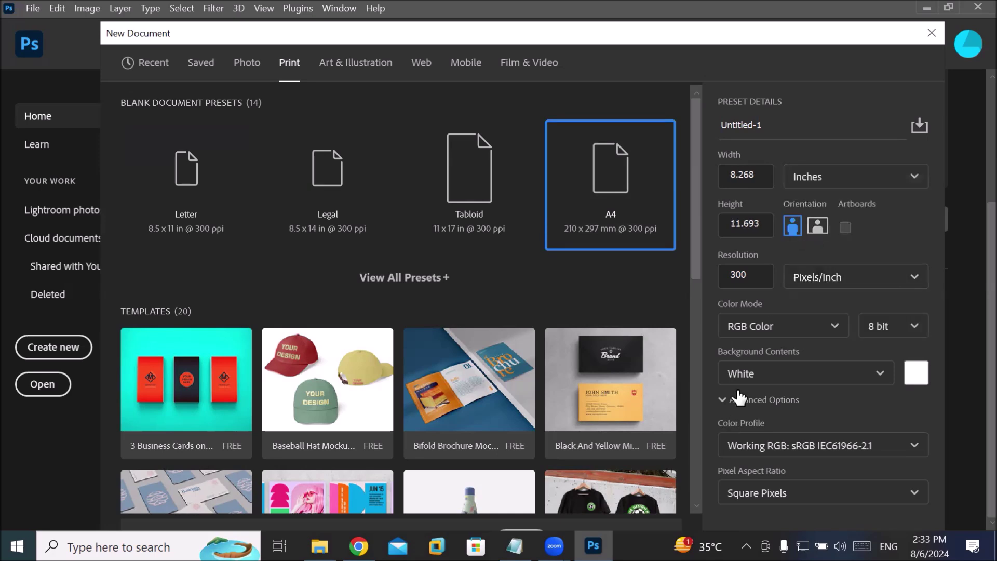
pyautogui.click(764, 174)
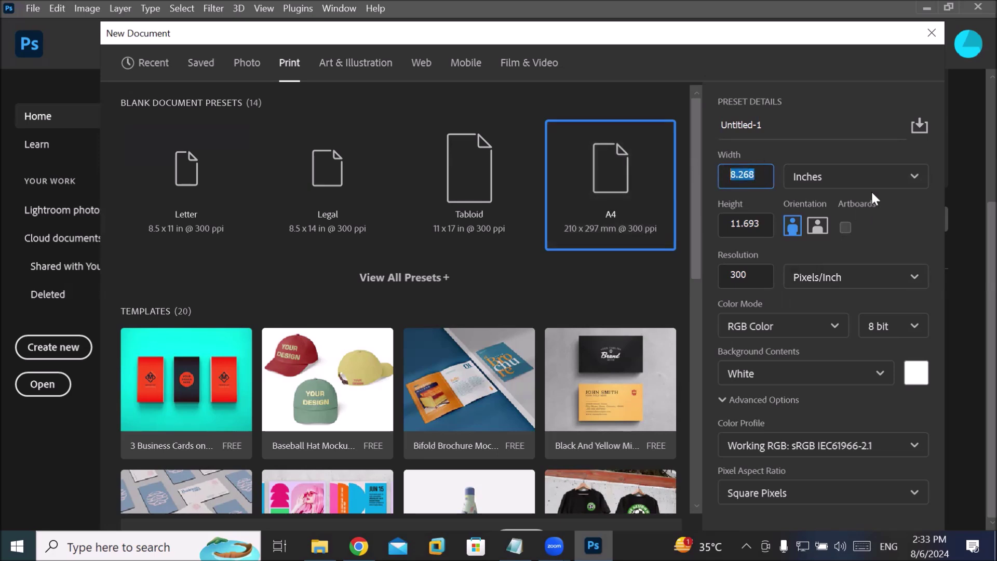
pyautogui.click(873, 176)
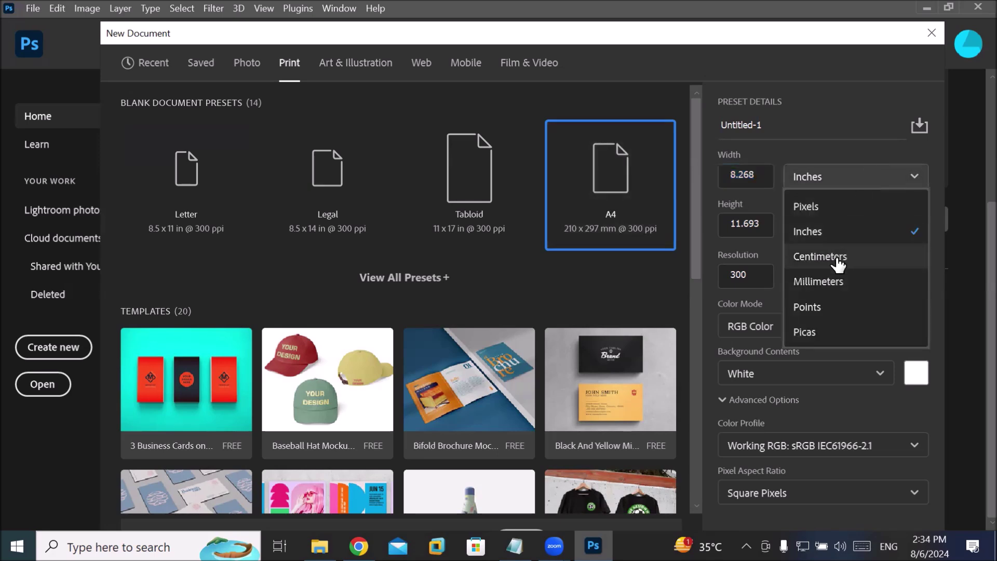
pyautogui.click(834, 281)
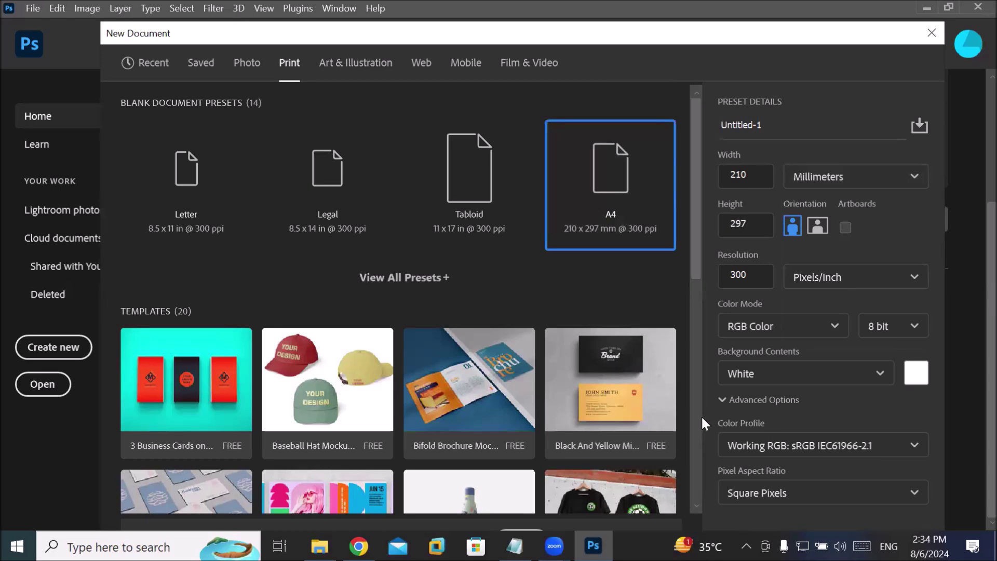
pyautogui.click(837, 178)
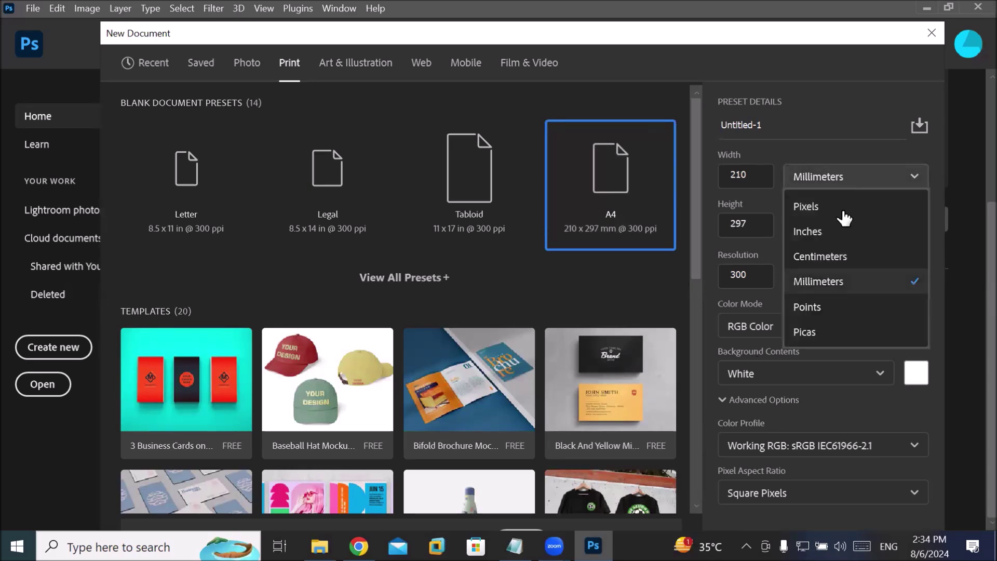
pyautogui.click(831, 259)
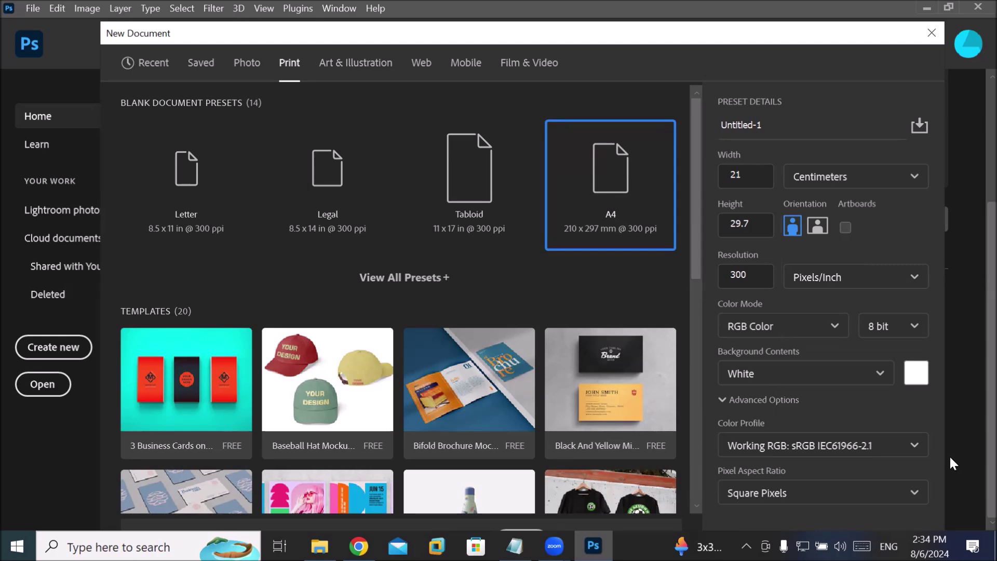
pyautogui.click(749, 174)
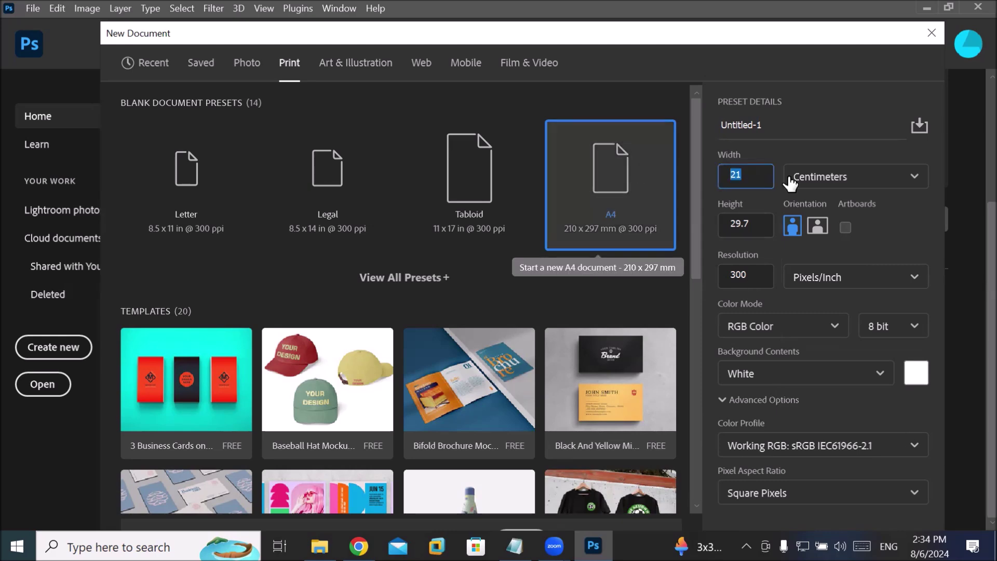
# - Set the width to 1 inch, then convert it to centimetres, giving 2.54 cm
pyautogui.click(883, 176)
pyautogui.click(807, 234)
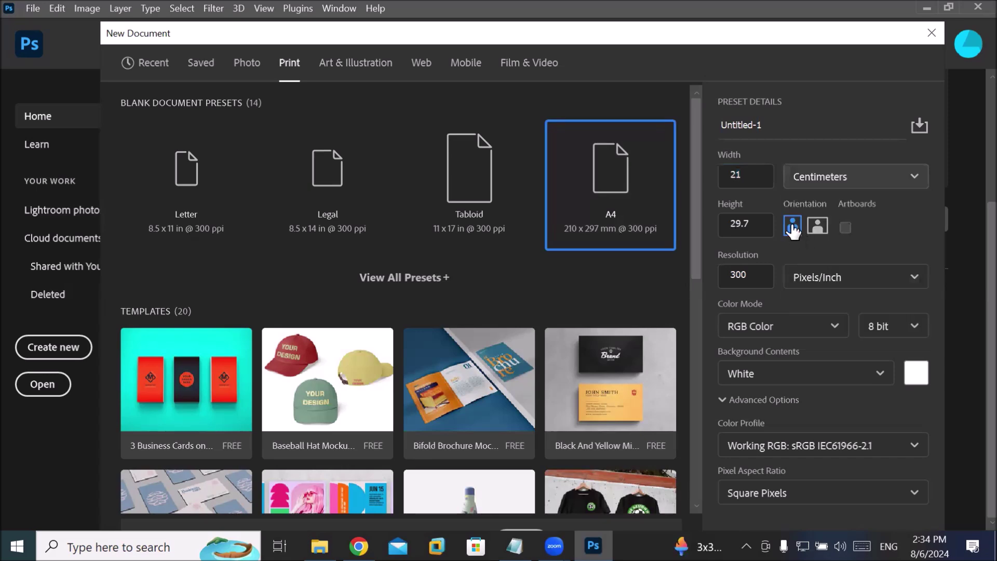
pyautogui.write('1')
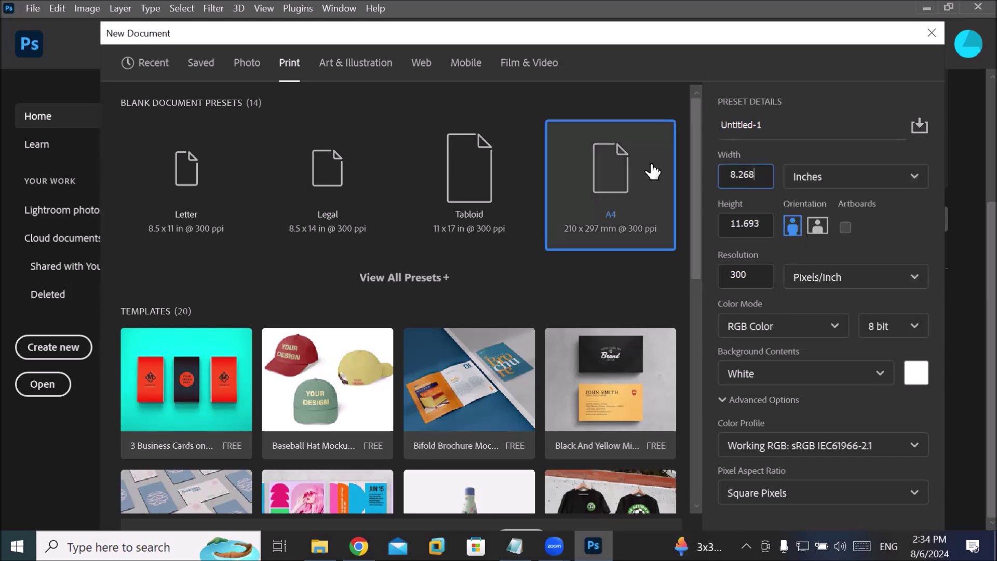
pyautogui.press('BackSpace')
pyautogui.press('BackSpace')
pyautogui.press('BackSpace')
pyautogui.press('BackSpace')
pyautogui.press('BackSpace')
pyautogui.press('BackSpace')
pyautogui.write('1')
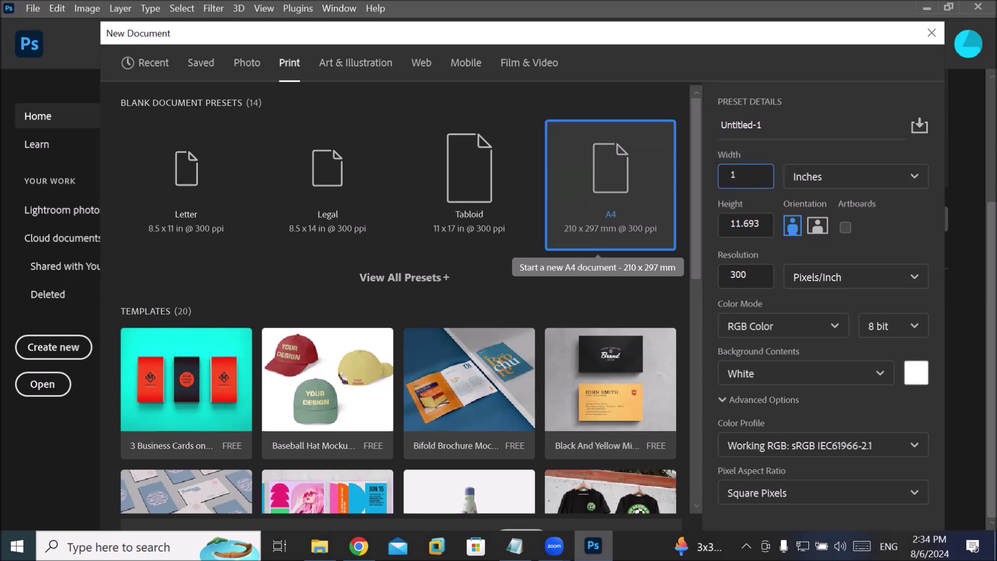
pyautogui.click(852, 188)
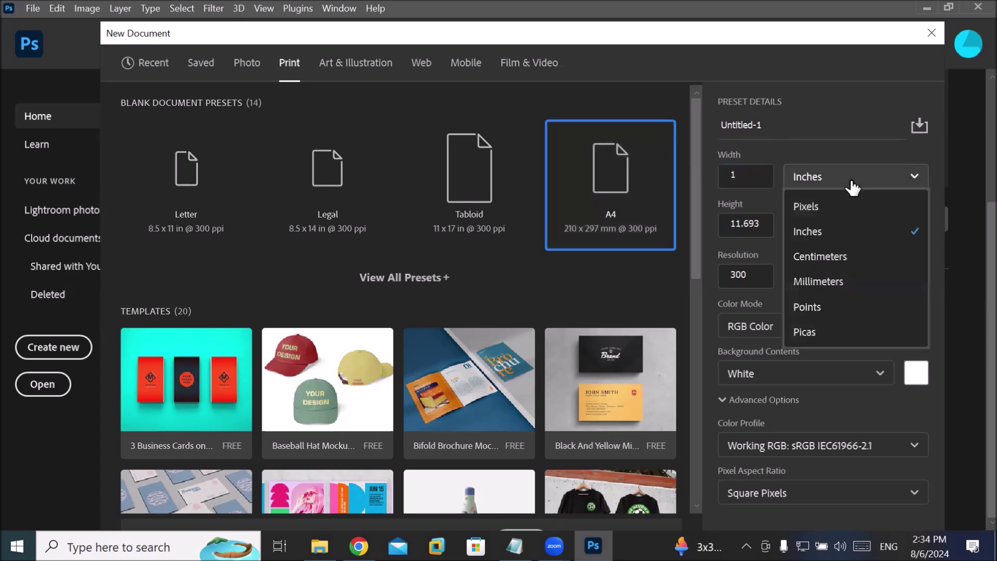
pyautogui.click(833, 264)
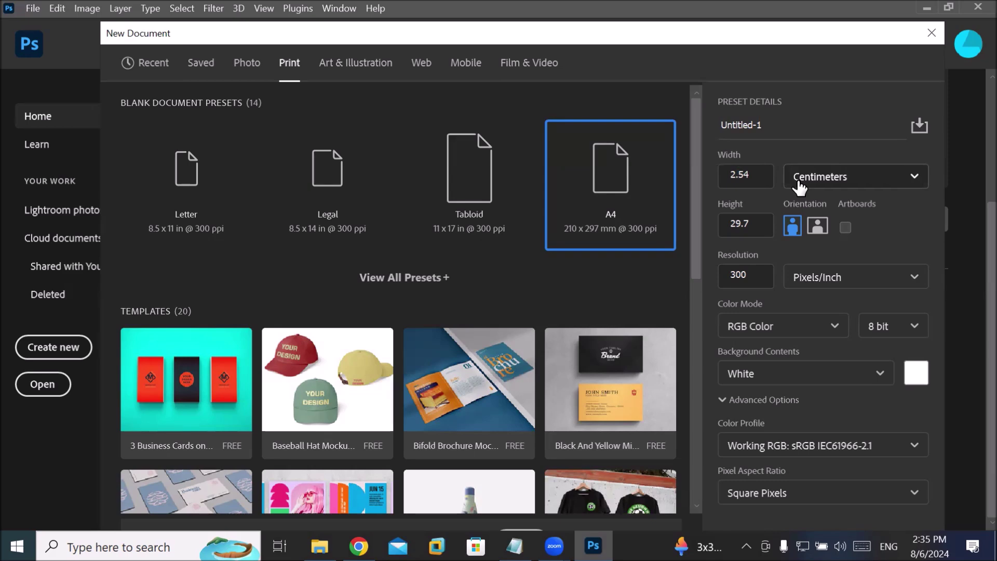
pyautogui.click(800, 186)
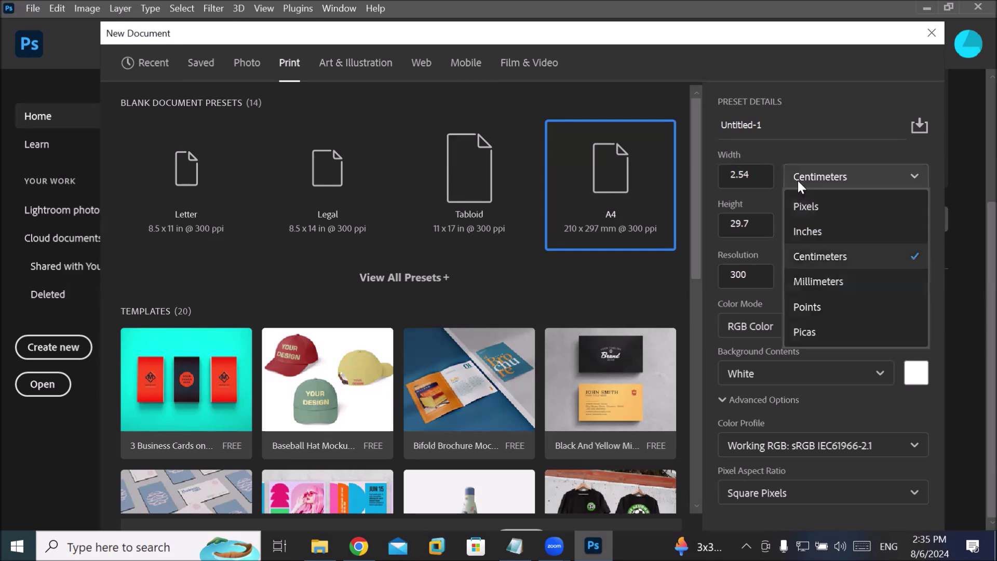
# - Switch units to millimetres, then return to the Letter preset, 8.5 x 11 in at 300 ppi
pyautogui.click(826, 283)
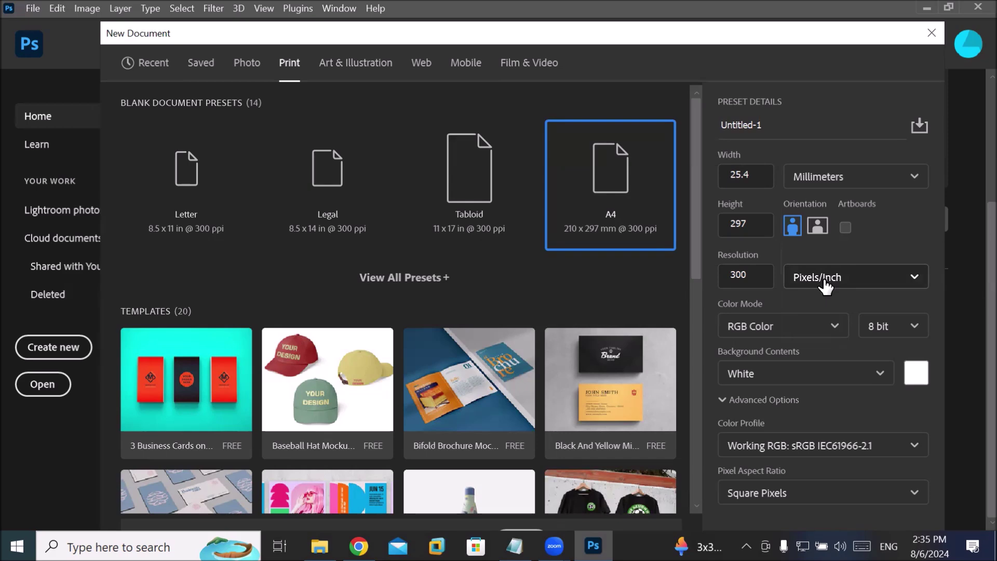
pyautogui.click(186, 185)
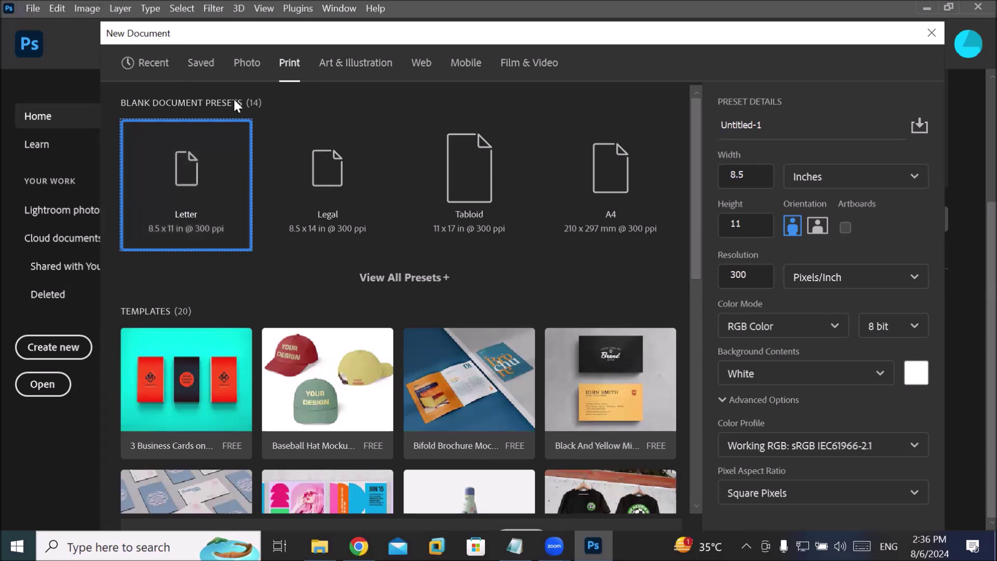
pyautogui.moveTo(698, 218); pyautogui.dragTo(711, 348)
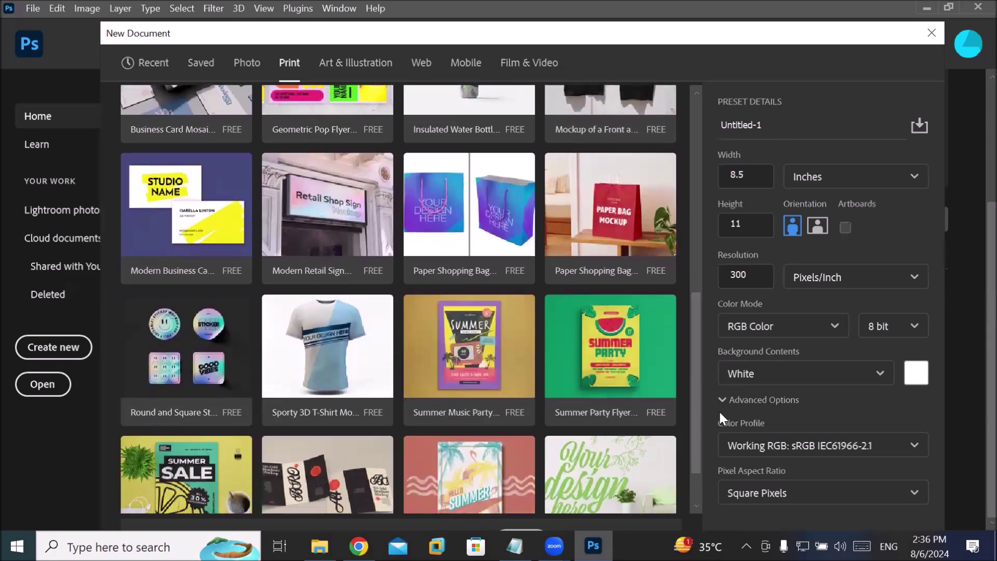
# - View the 3 Business Cards on Blue Mockup template details, then list all blank print presets
pyautogui.moveTo(709, 354)
pyautogui.mouseDown()
pyautogui.moveTo(723, 210)
pyautogui.moveTo(709, 307)
pyautogui.mouseUp()
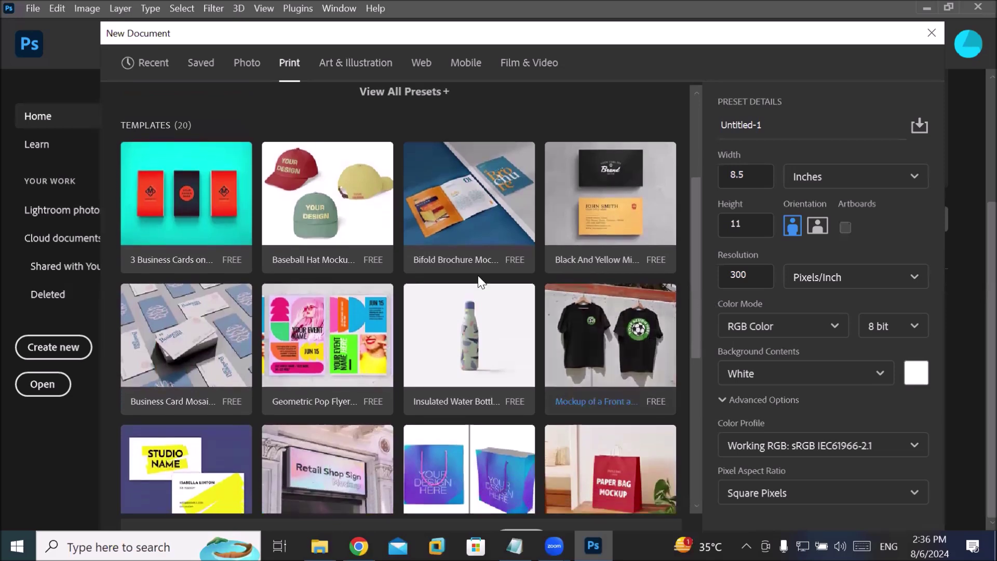
pyautogui.click(188, 221)
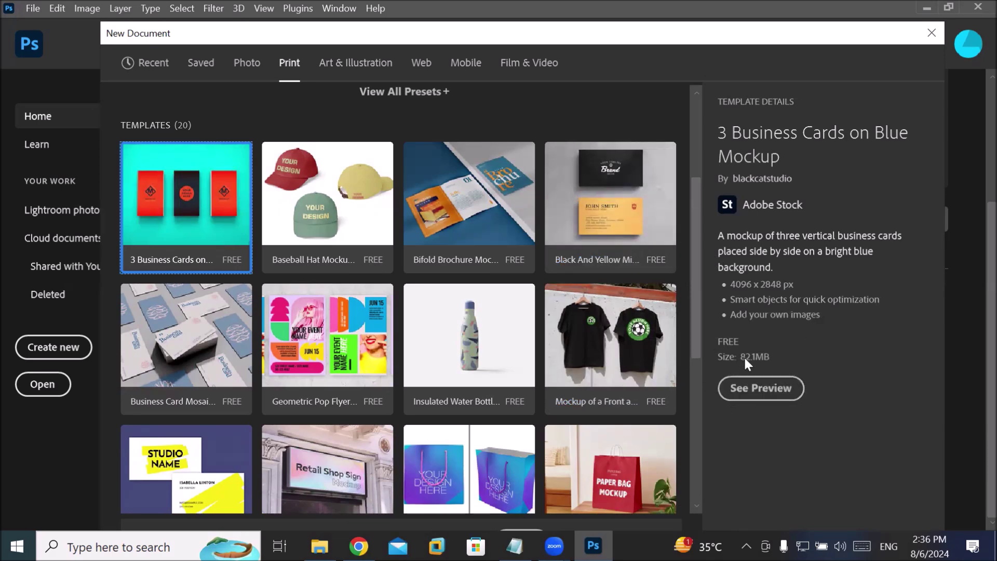
pyautogui.scroll(3, 412, 249)
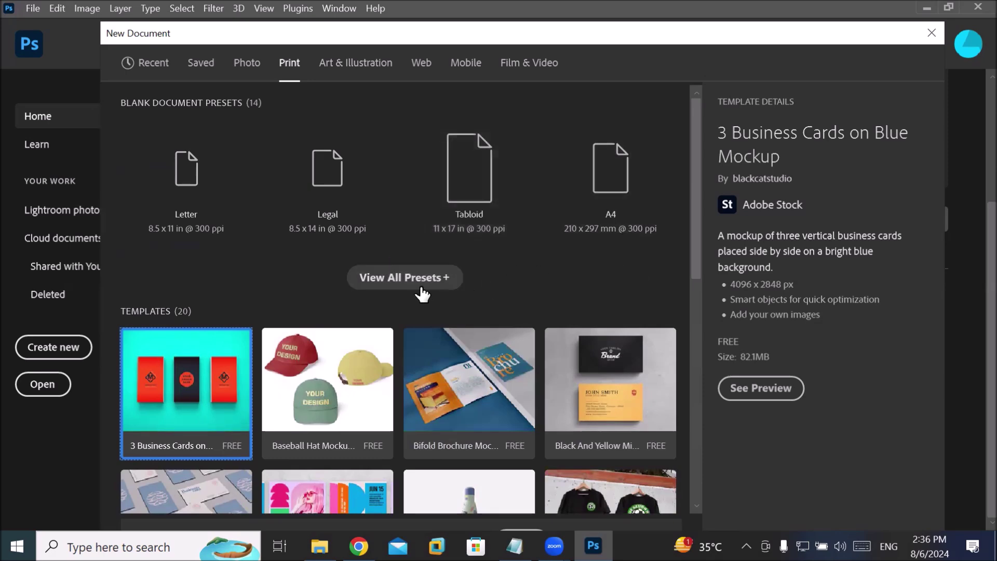
pyautogui.click(405, 287)
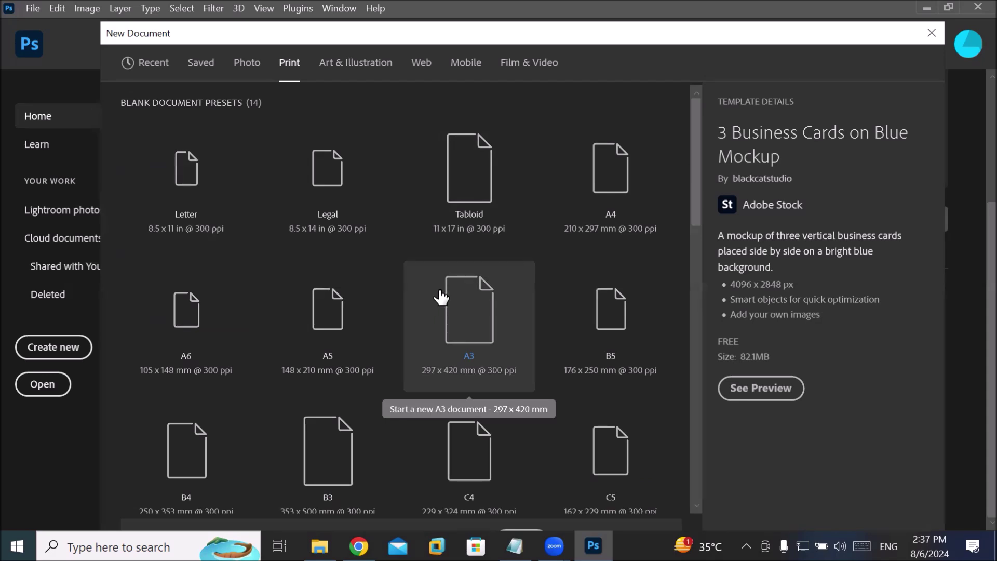
# - Try the A6, A5, A3, B5, C5, C4, B3, B4 and C6 presets, settling on DL (110 x 220 mm)
pyautogui.scroll(-3, 437, 306)
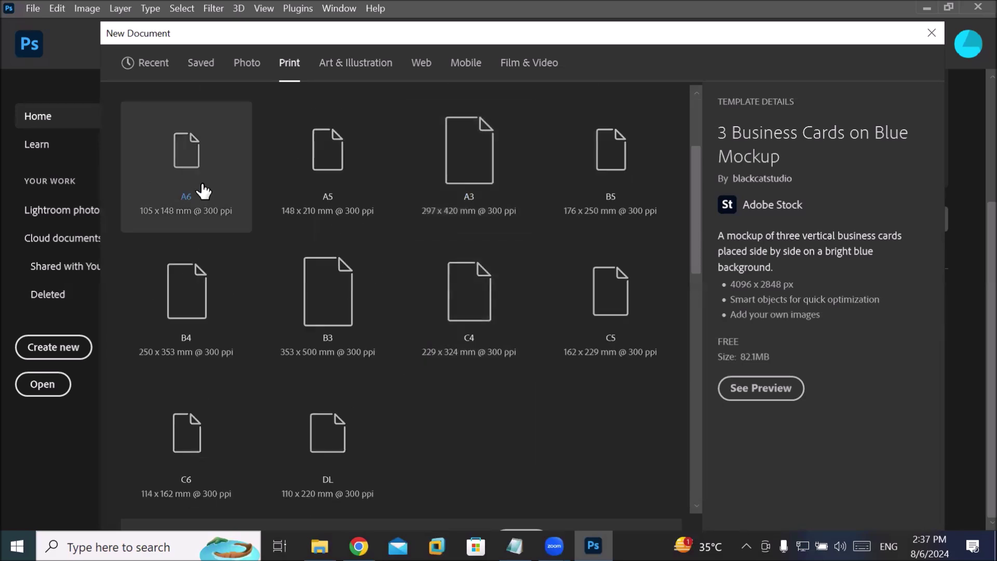
pyautogui.click(249, 182)
pyautogui.click(303, 183)
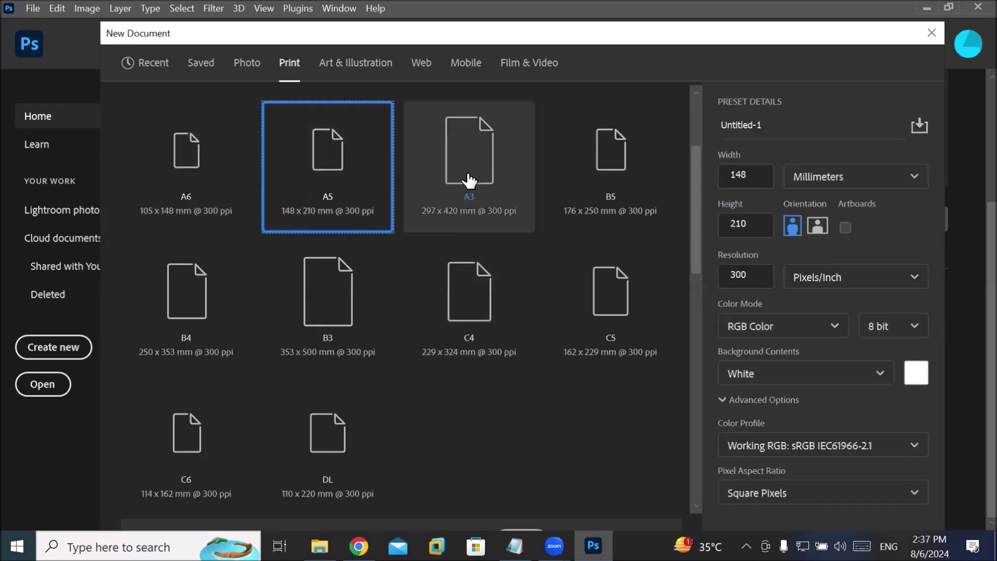
pyautogui.click(468, 178)
pyautogui.click(602, 181)
pyautogui.click(617, 297)
pyautogui.click(467, 296)
pyautogui.click(320, 312)
pyautogui.click(210, 330)
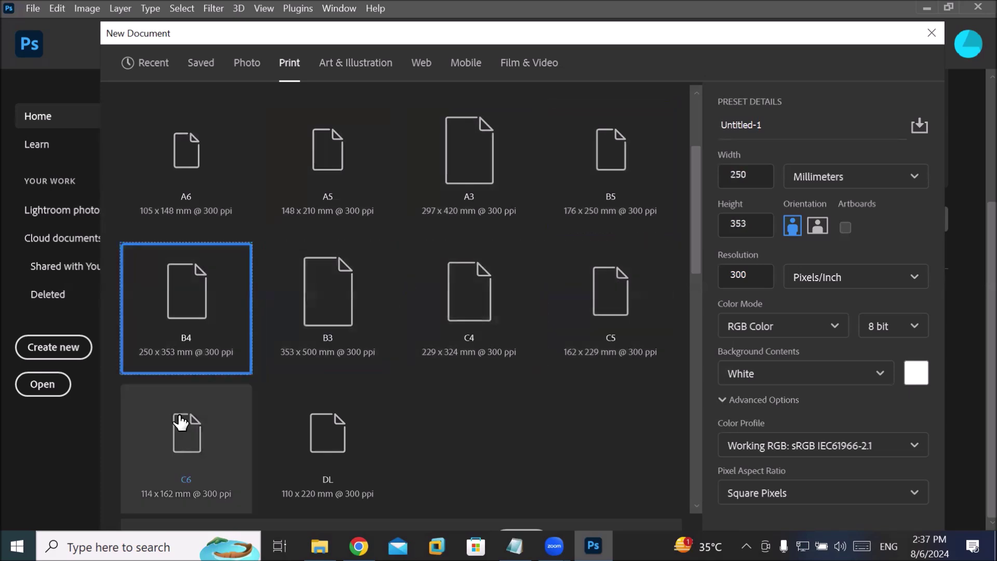
pyautogui.click(183, 418)
pyautogui.click(327, 438)
pyautogui.scroll(3, 401, 416)
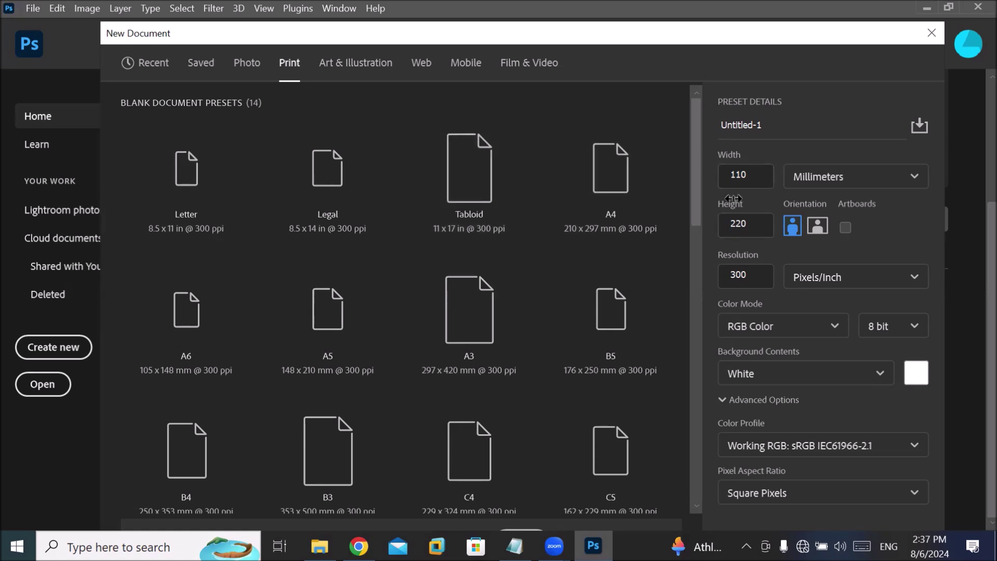
# - Switch the page units to inches and set the width to 3.5 inches
pyautogui.click(836, 174)
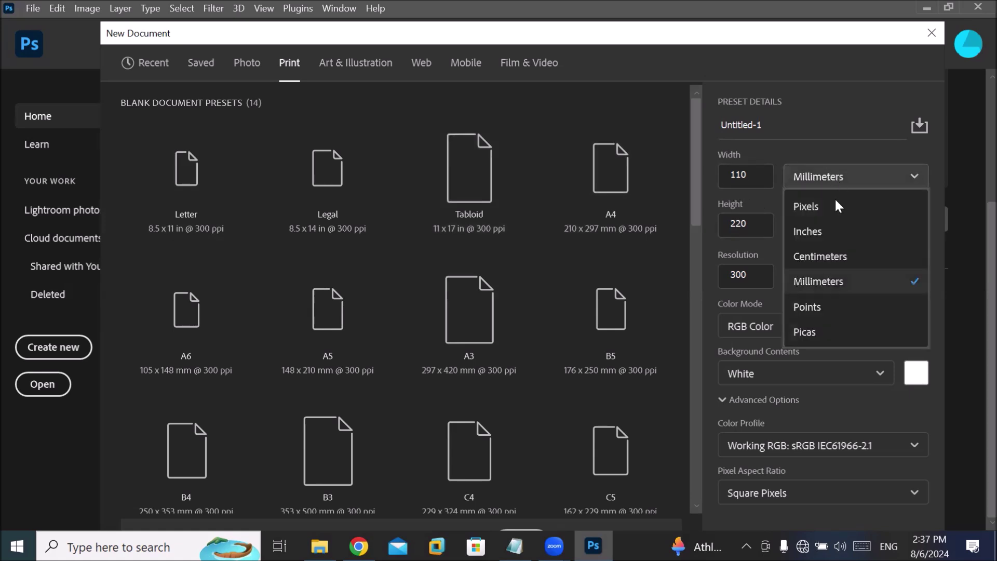
pyautogui.click(832, 231)
pyautogui.click(762, 175)
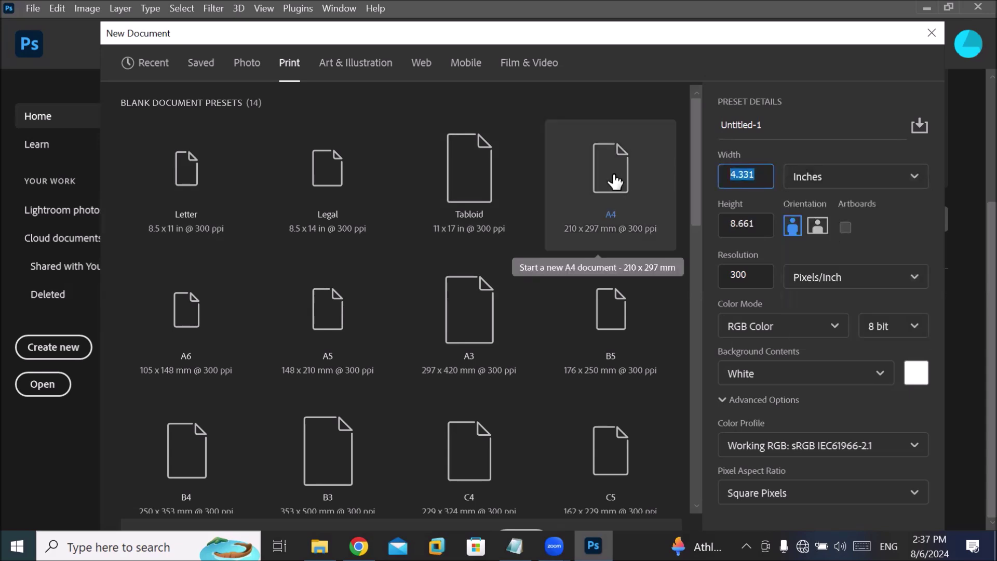
pyautogui.write('3.5')
# - Enter a 2-inch height, cancel the dialog without creating, and start a new document again
pyautogui.press('Tab')
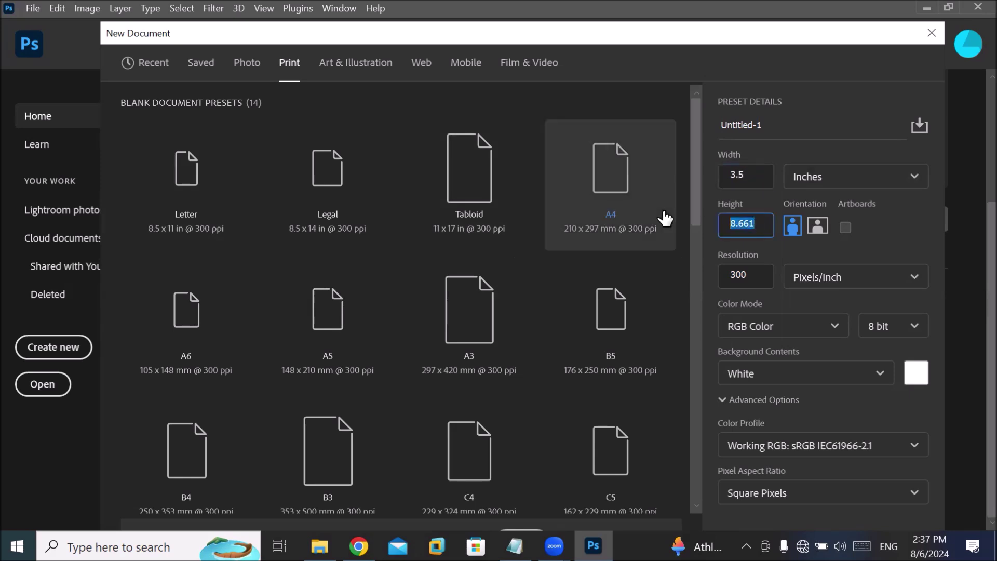
pyautogui.write('2')
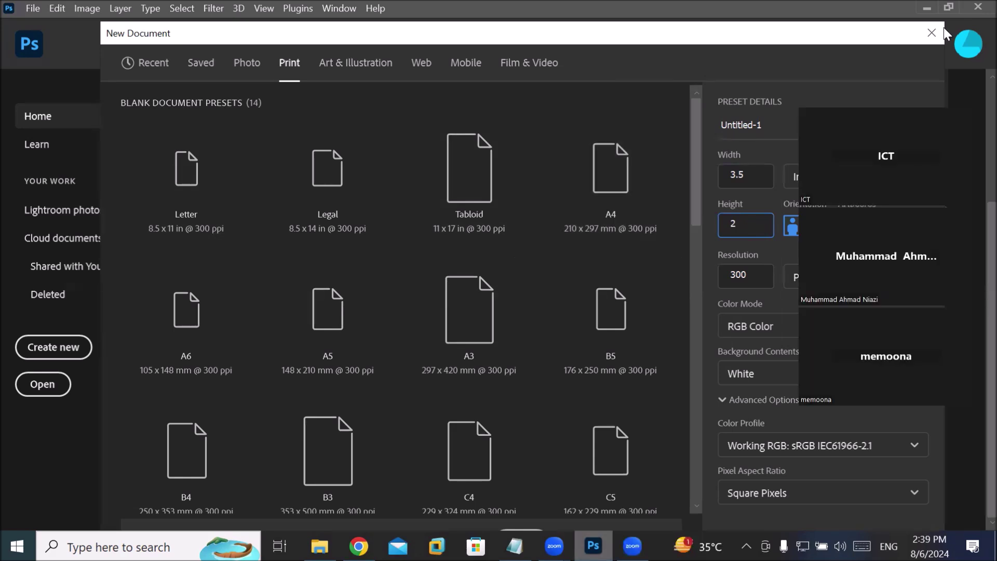
pyautogui.press('Escape')
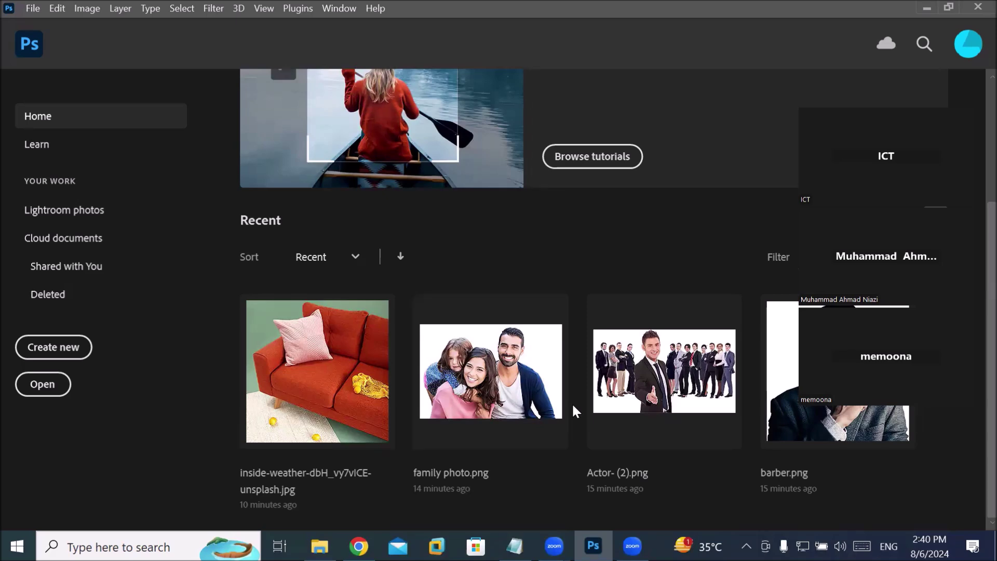
pyautogui.click(78, 348)
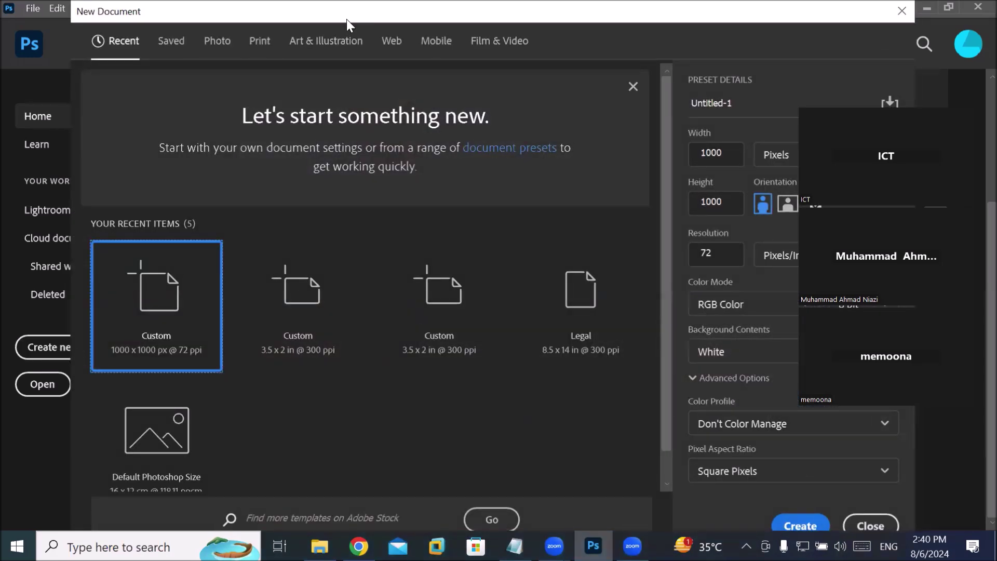
# - Move the dialog aside and browse the Photo, Web, Mobile, Film & Video and Print presets
pyautogui.moveTo(347, 20); pyautogui.dragTo(478, 50)
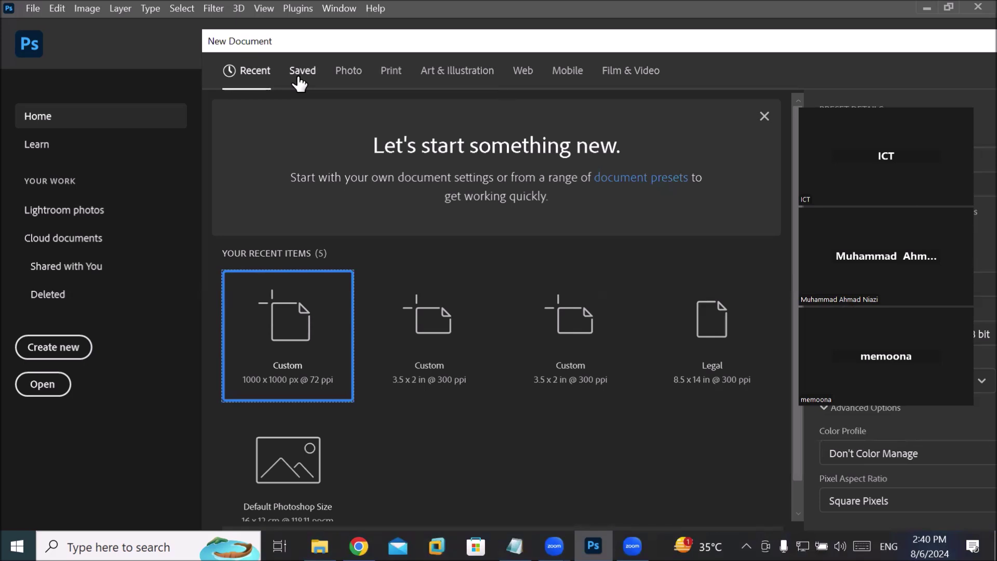
pyautogui.click(348, 73)
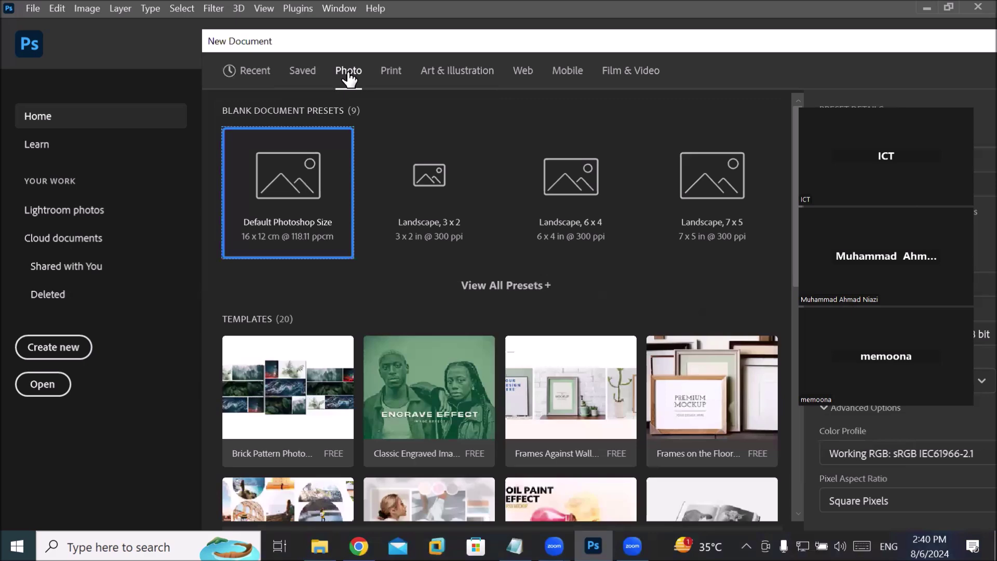
pyautogui.click(524, 73)
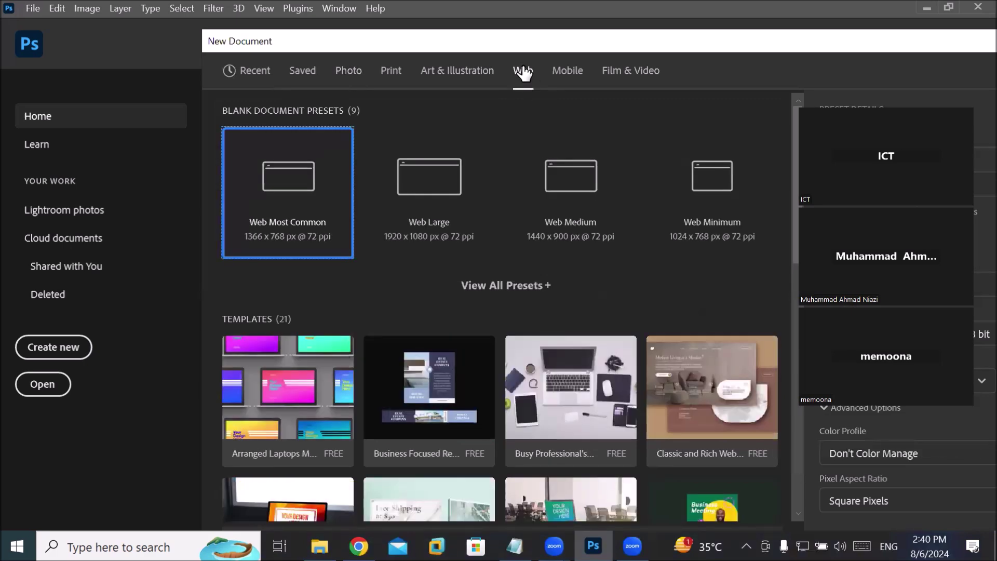
pyautogui.click(565, 73)
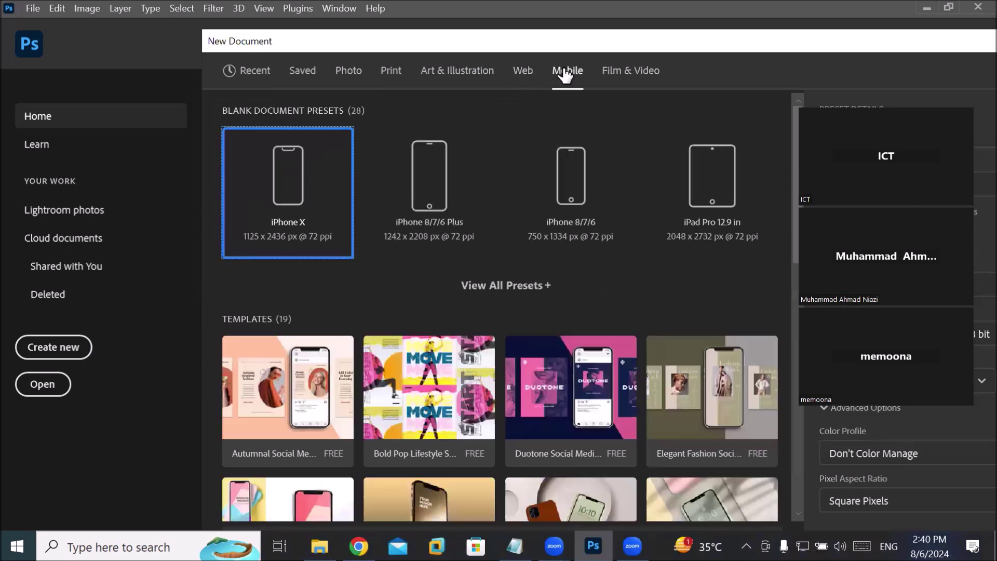
pyautogui.click(628, 78)
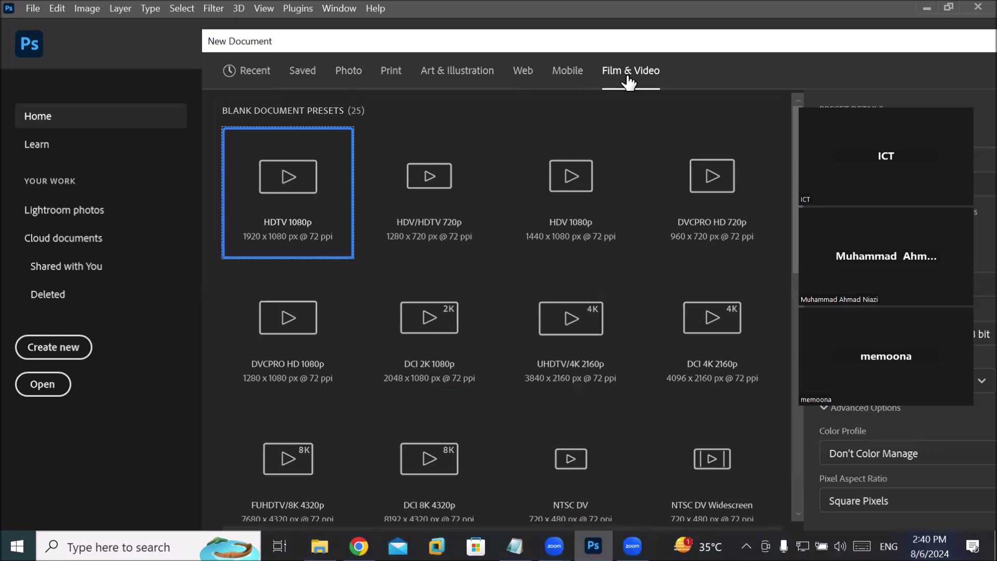
pyautogui.click(390, 72)
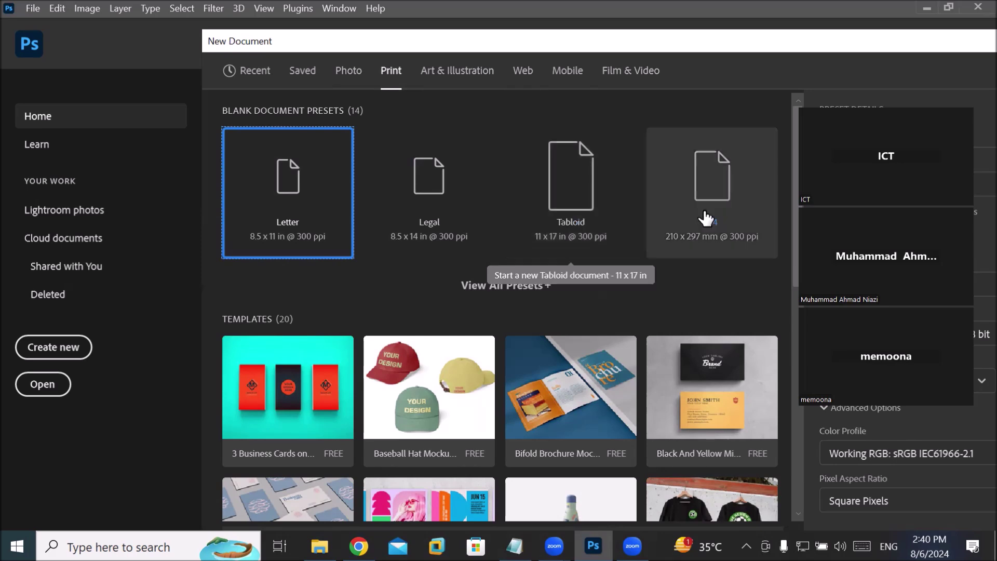
# - List every blank print preset and scroll through the full list
pyautogui.click(497, 286)
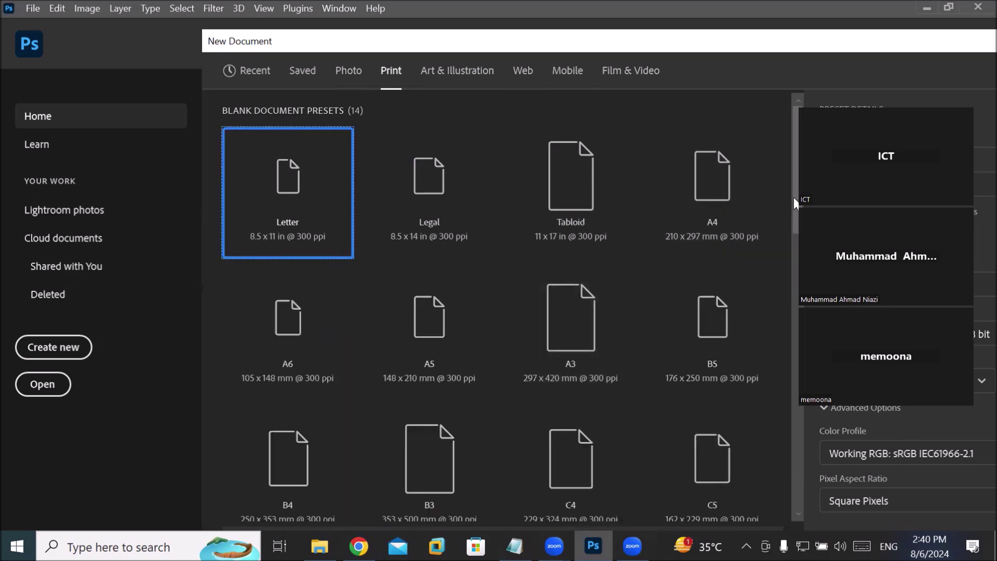
pyautogui.scroll(-2, 796, 202)
pyautogui.scroll(-3, 797, 208)
pyautogui.scroll(-3, 798, 218)
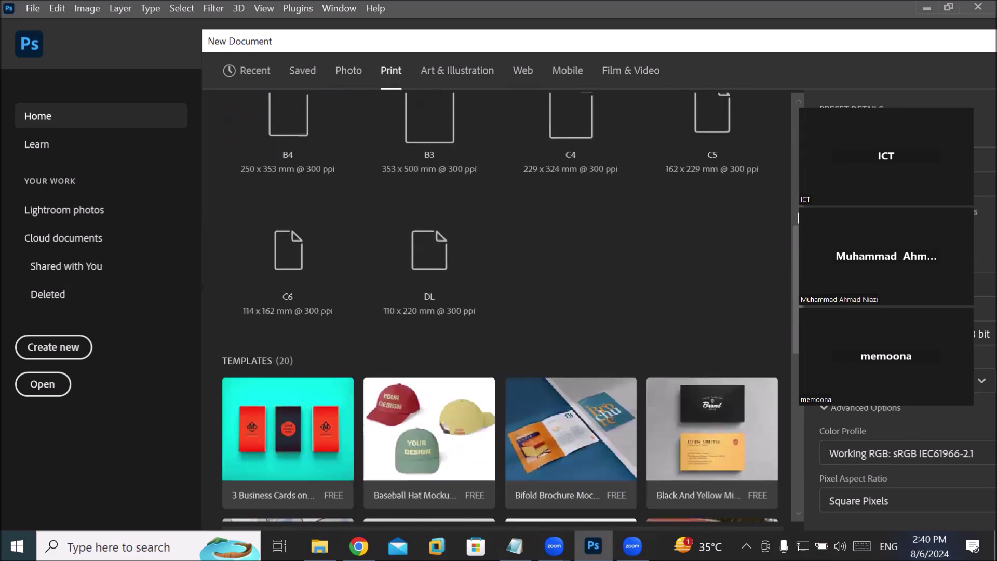
pyautogui.scroll(-7, 799, 218)
pyautogui.scroll(15, 799, 219)
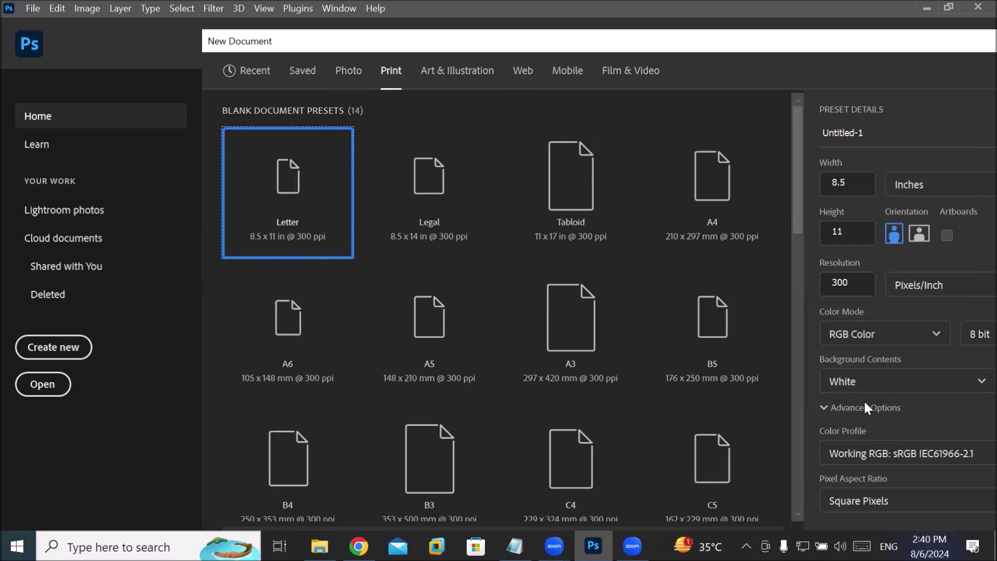
# - Set the document size to 3.5 x 2 inches and bring the lesson notes forward
pyautogui.click(842, 185)
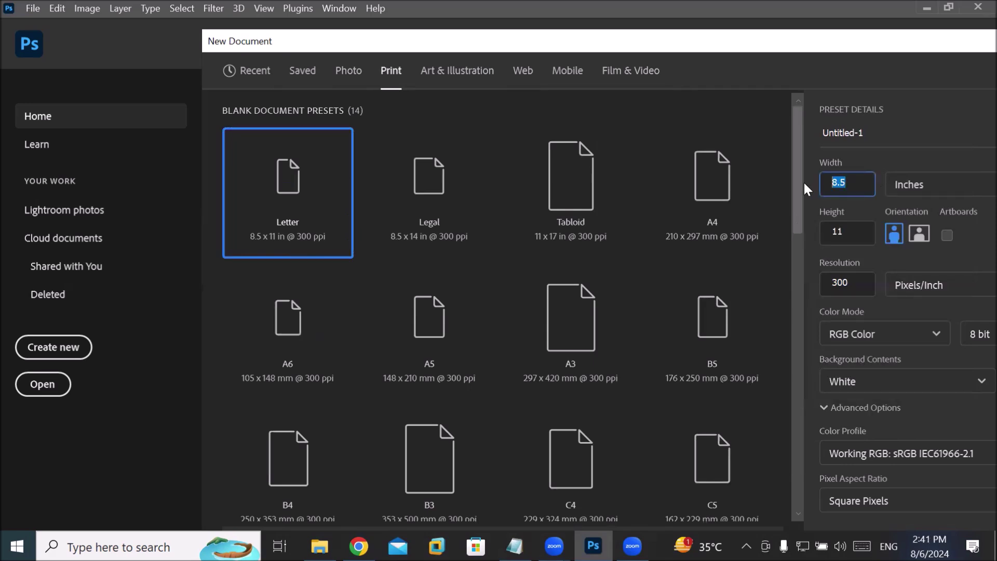
pyautogui.write('3.5')
pyautogui.click(855, 230)
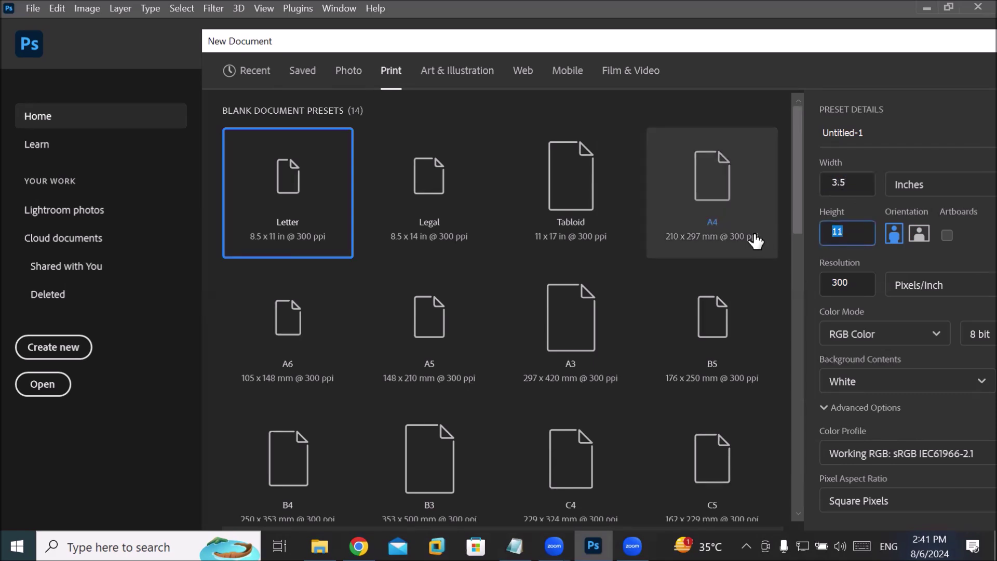
pyautogui.write('2')
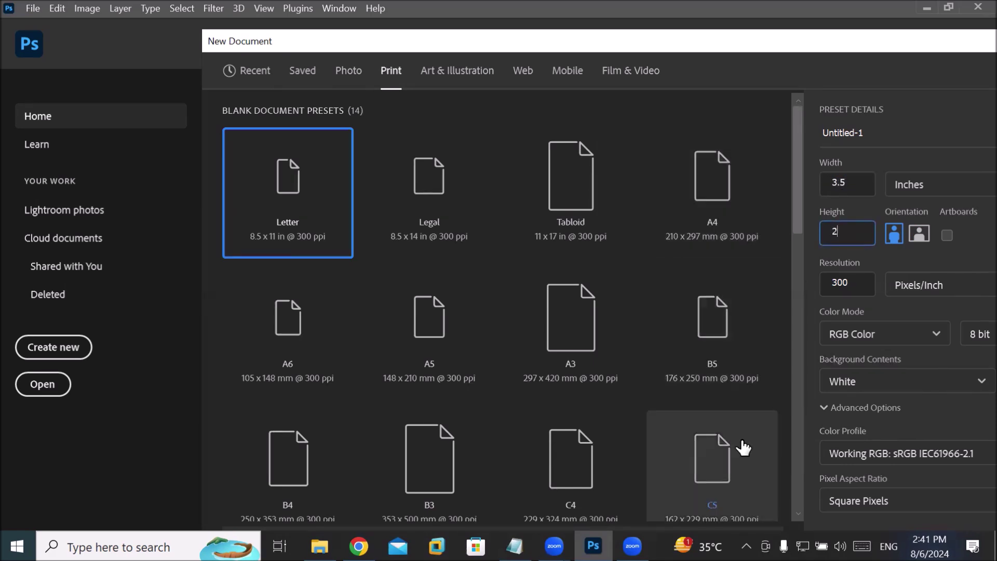
pyautogui.moveTo(514, 547)
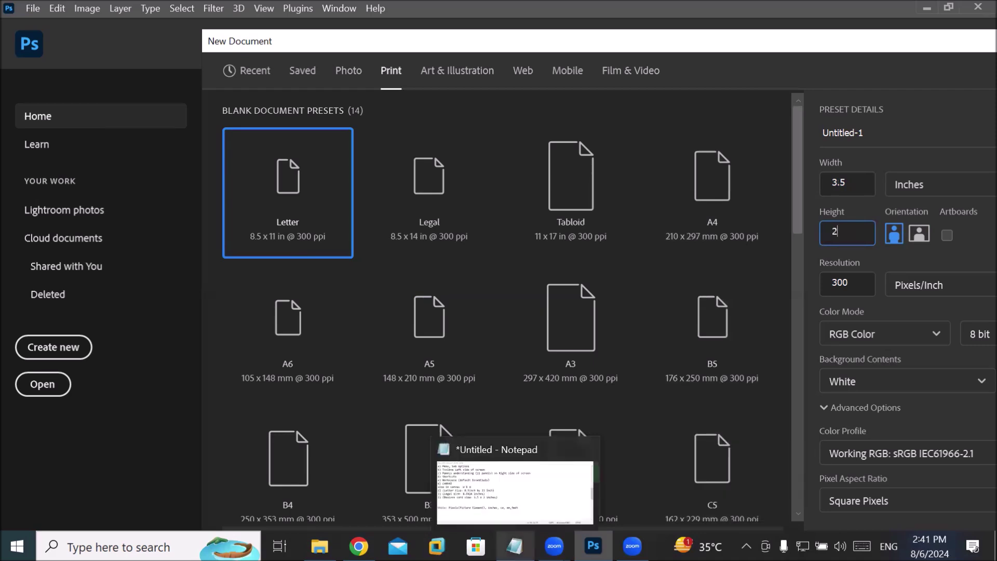
pyautogui.click(514, 494)
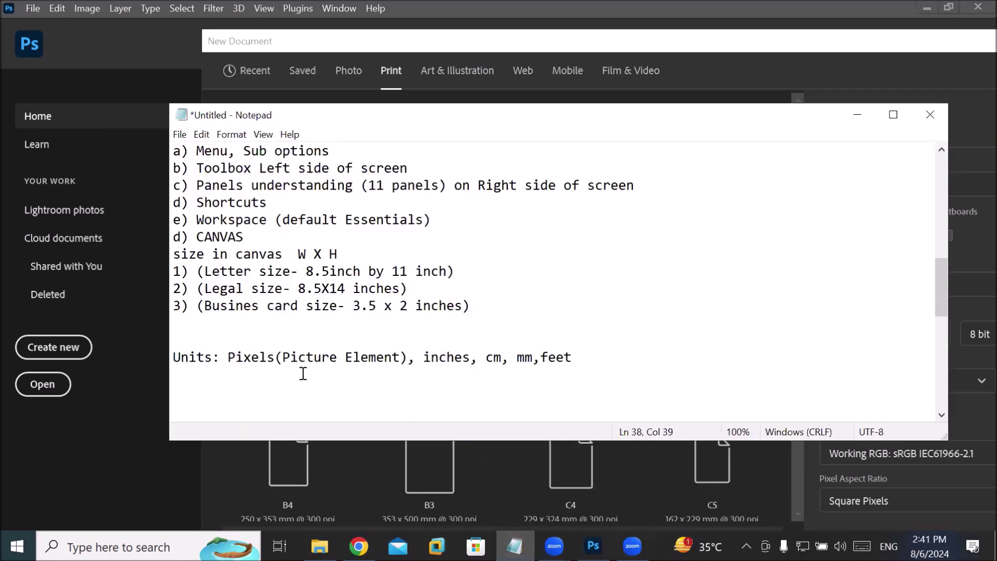
# - Add note '1- after deciding size of canvas' below the Units line
pyautogui.click(580, 359)
pyautogui.press('Return')
pyautogui.press('Return')
pyautogui.press('Return')
pyautogui.press('Return')
pyautogui.press('Return')
pyautogui.press('Return')
pyautogui.press('Return')
pyautogui.press('BackSpace')
pyautogui.press('BackSpace')
pyautogui.press('BackSpace')
pyautogui.press('BackSpace')
pyautogui.press('BackSpace')
pyautogui.press('BackSpace')
pyautogui.write('after des')
pyautogui.press('BackSpace')
pyautogui.write('cide')
pyautogui.press('BackSpace')
pyautogui.write('ing size of canvas')
pyautogui.press('Return')
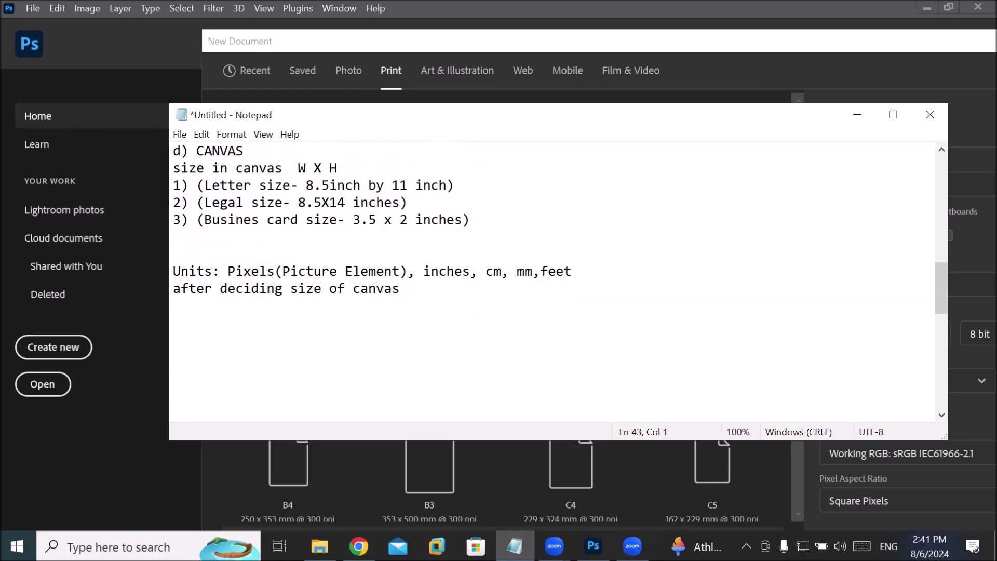
pyautogui.press('Up')
pyautogui.write('1')
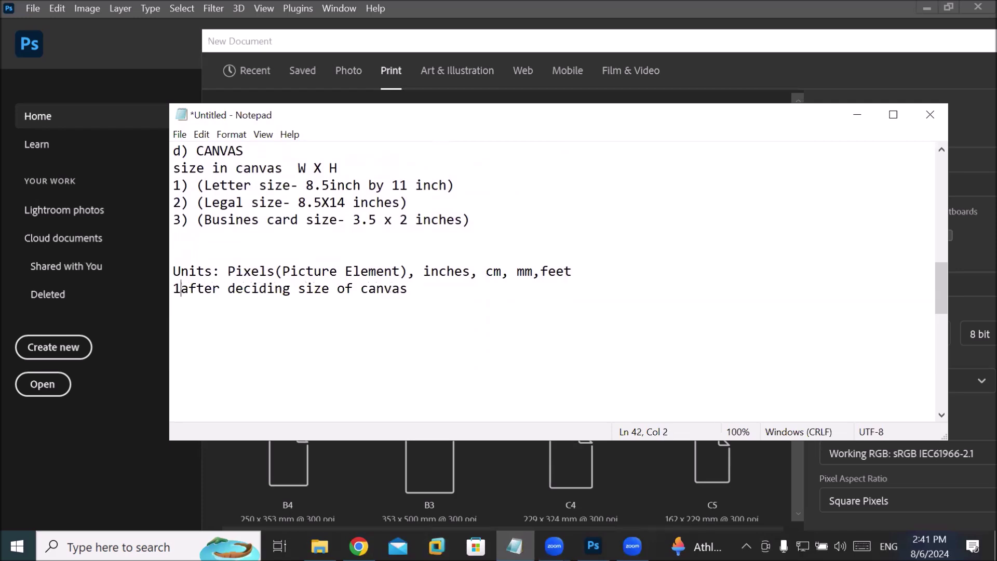
pyautogui.write('-')
# - Add note '2- Resolution if you want to print (300+ ppi, dpi)'
pyautogui.press('Down')
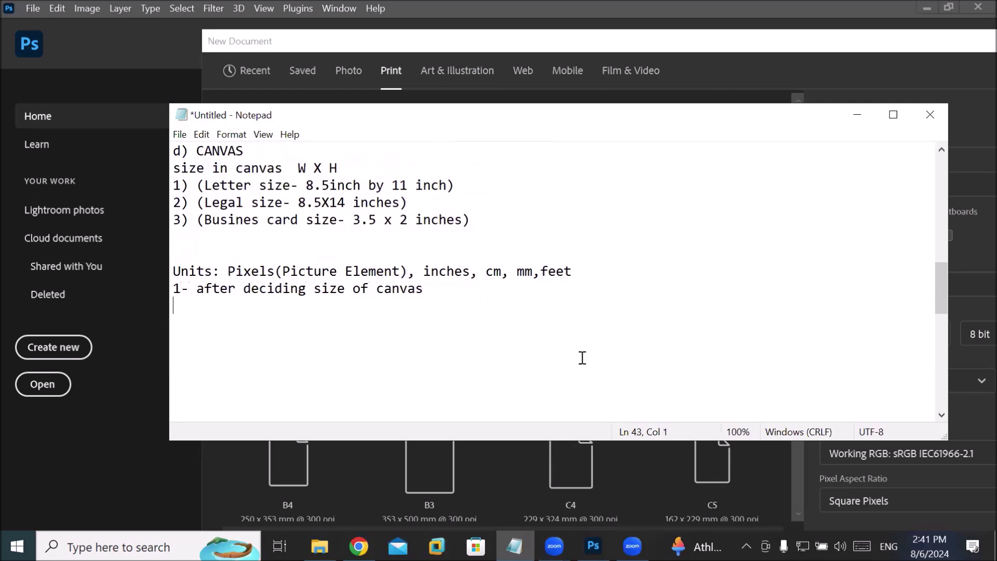
pyautogui.write('2- ')
pyautogui.write('Res')
pyautogui.write('olution')
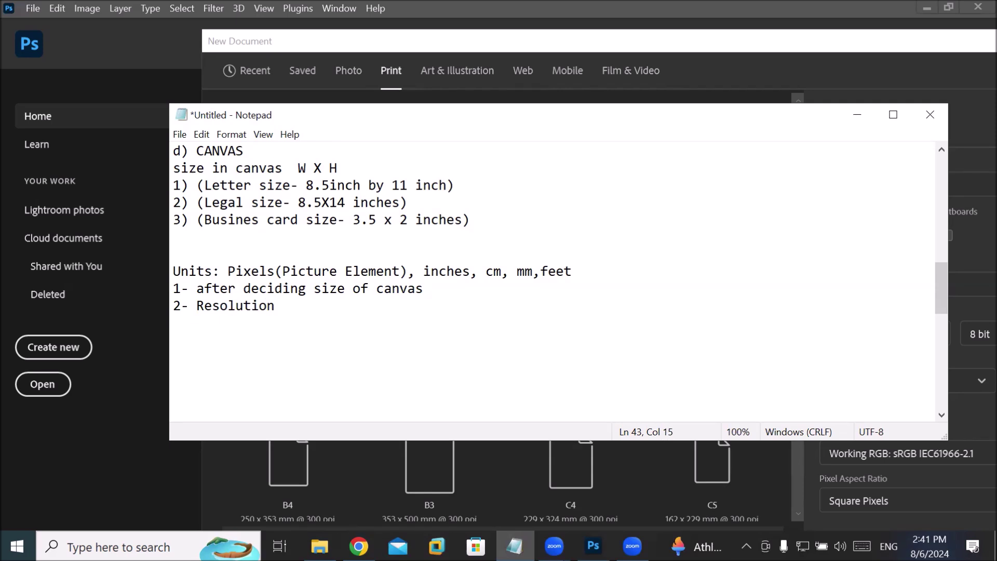
pyautogui.write(' if you ')
pyautogui.write('want to print')
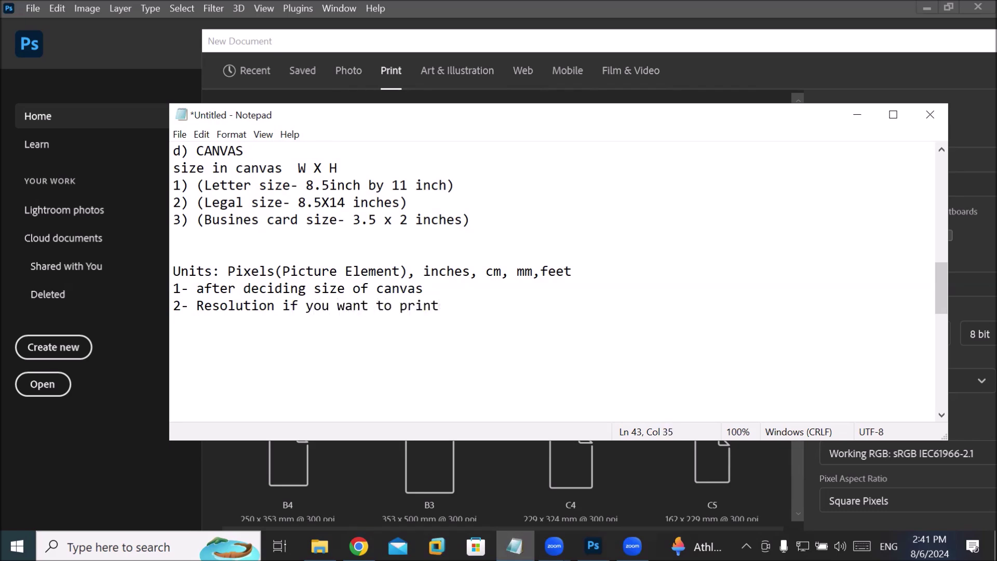
pyautogui.write(' (')
pyautogui.write('300')
pyautogui.write('+')
pyautogui.write(')')
pyautogui.press('Left')
pyautogui.write('ppi, dpp')
pyautogui.press('BackSpace')
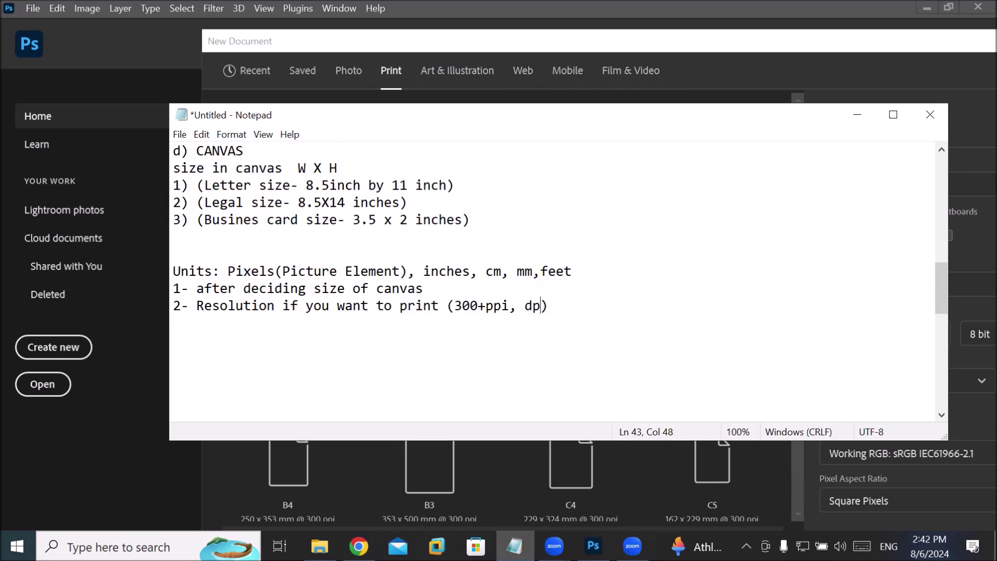
pyautogui.write('i')
# - Extend the resolution note with ', if screen then (72ppi)', fixing typos
pyautogui.click(590, 313)
pyautogui.write(', if screen,')
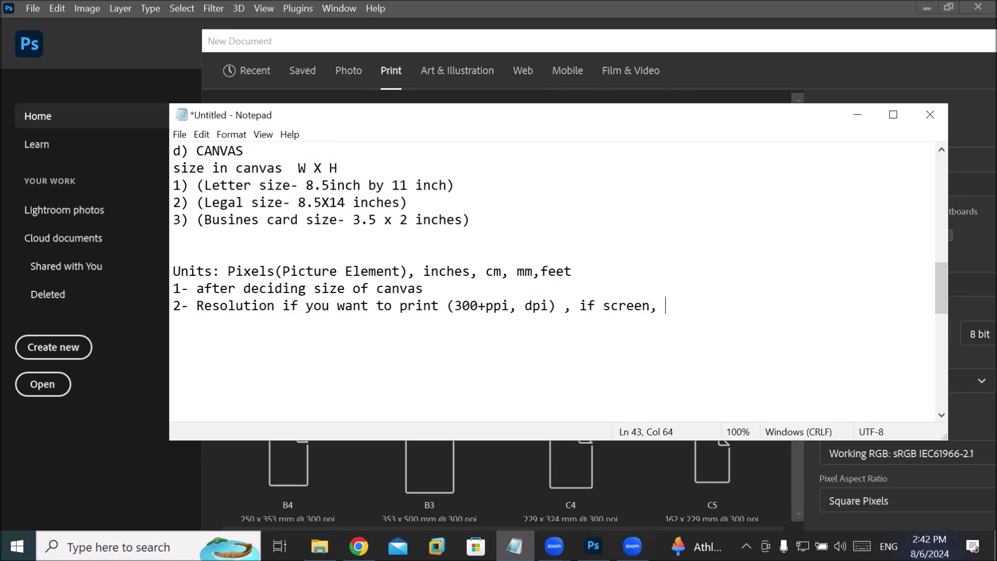
pyautogui.press('BackSpace')
pyautogui.press('BackSpace')
pyautogui.write('then ')
pyautogui.write(' 970')
pyautogui.press('Left')
pyautogui.write('72')
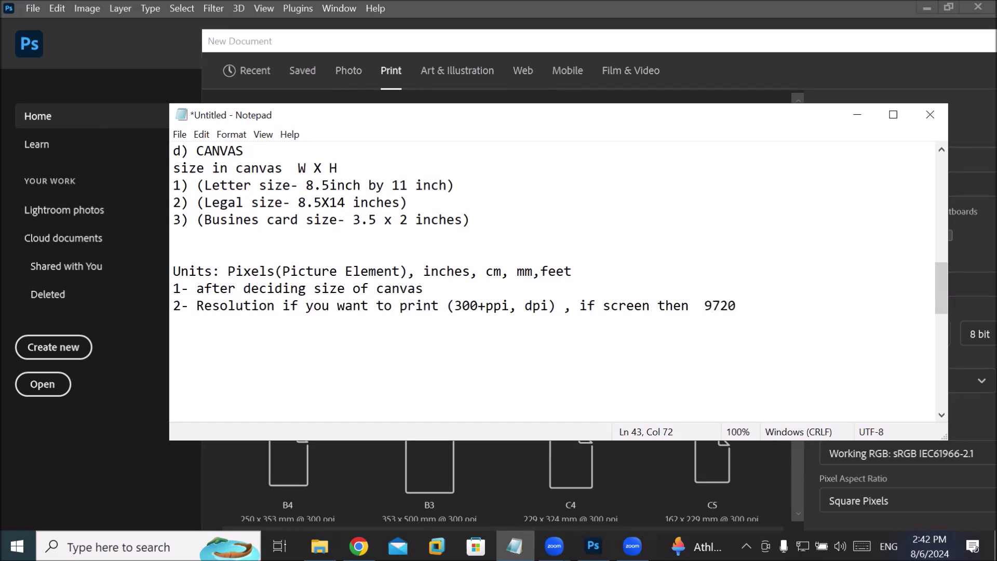
pyautogui.press('BackSpace')
pyautogui.press('BackSpace')
pyautogui.press('BackSpace')
pyautogui.write('(')
pyautogui.write('72)')
pyautogui.press('Delete')
pyautogui.press('Left')
pyautogui.write('ppi')
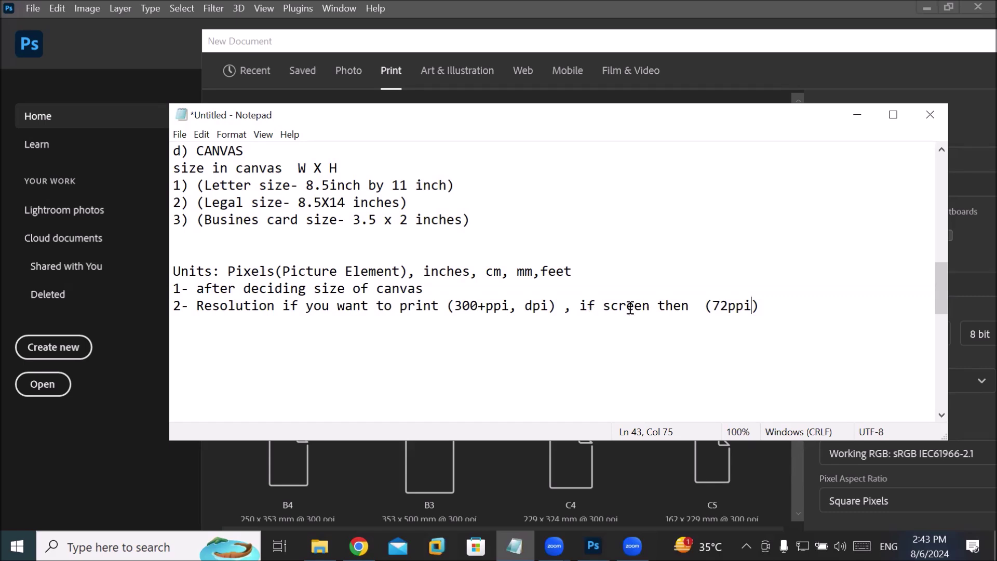
# - Start a third note '3- Color mode:print(CMYK,' on a new line
pyautogui.click(779, 305)
pyautogui.press('Return')
pyautogui.write('3- Color mode:')
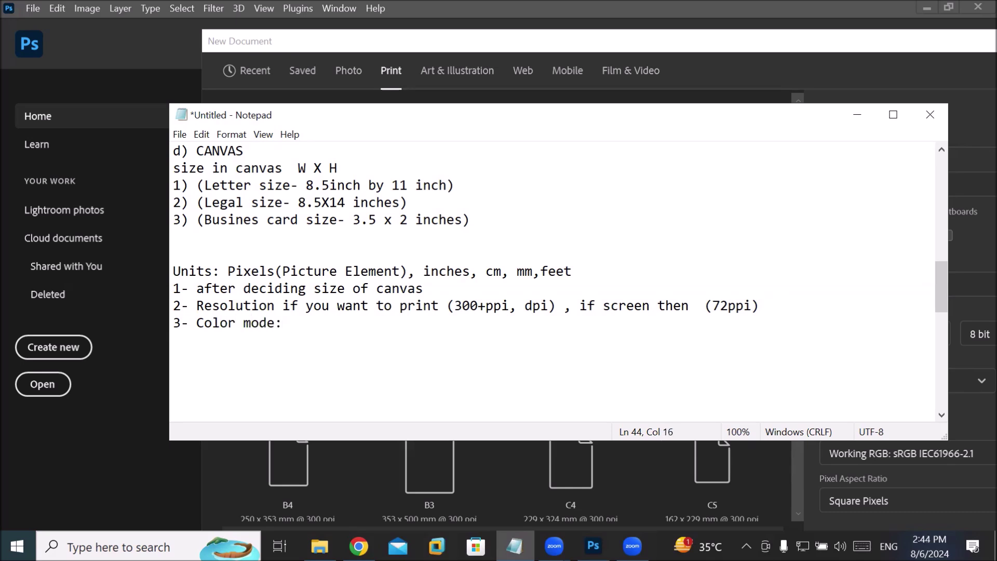
pyautogui.write('print(CMY')
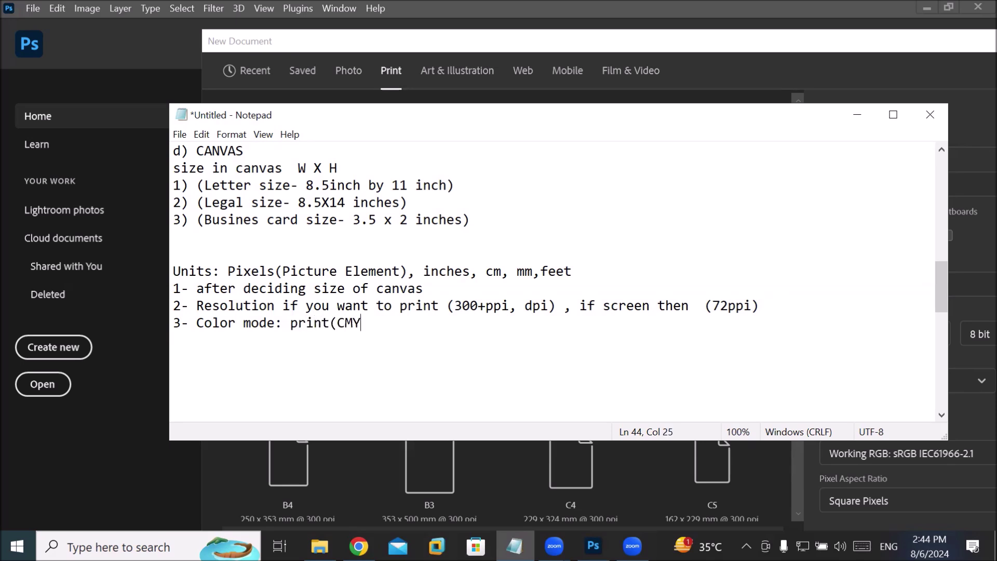
pyautogui.write('K,')
# - Complete the note as 'print(CMYK- Cyan, Magenta, Yellow, key color is BLACK)'
pyautogui.press('BackSpace')
pyautogui.write('- Cye')
pyautogui.press('BackSpace')
pyautogui.write('an, ')
pyautogui.write('Magenta, Yellow, key is')
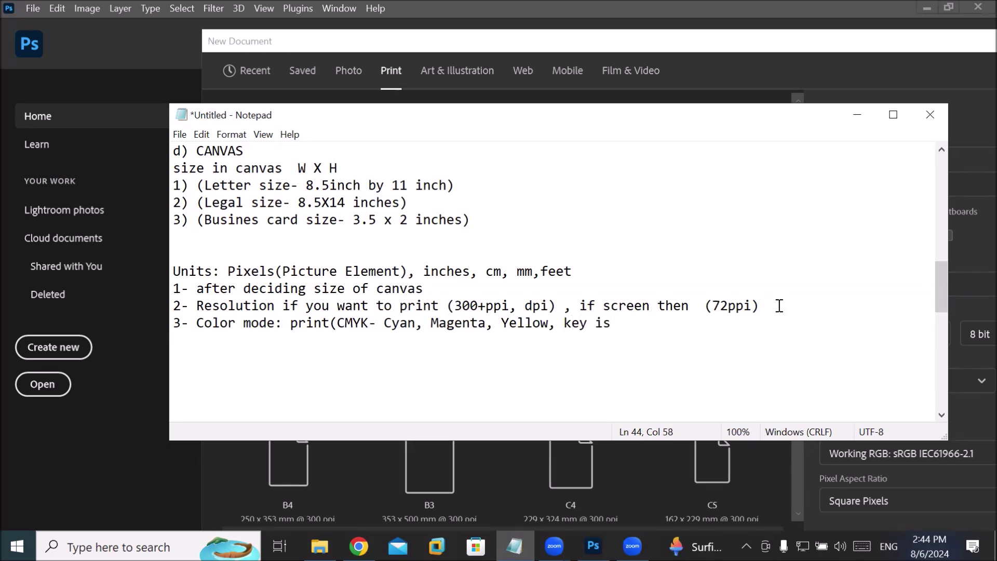
pyautogui.press('BackSpace')
pyautogui.press('BackSpace')
pyautogui.press('BackSpace')
pyautogui.write('color or')
pyautogui.press('BackSpace')
pyautogui.press('BackSpace')
pyautogui.write('is BLACK')
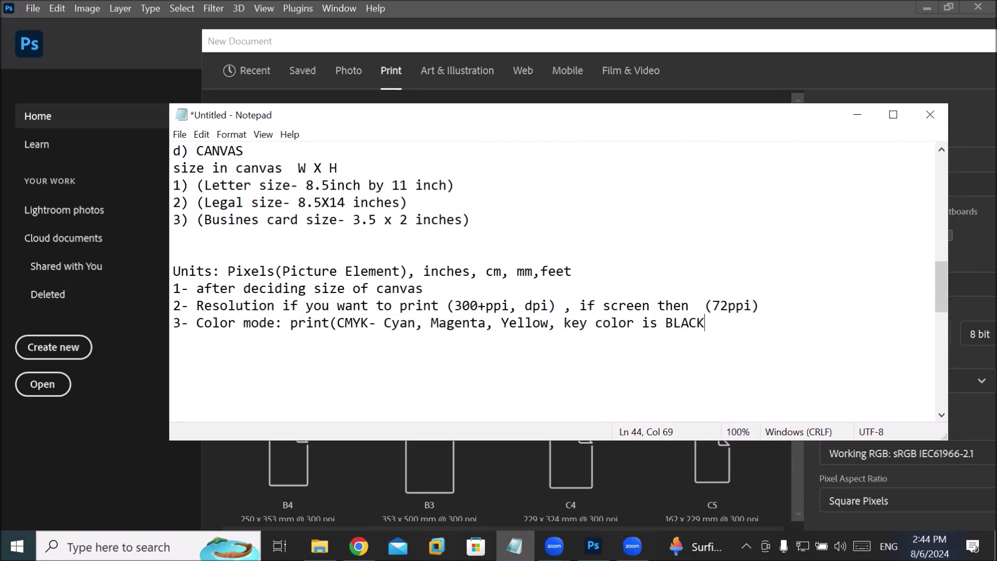
pyautogui.write(')')
# - Add an indented line 'for screen (RGB- Red, Green, Blue)' under the CMYK note
pyautogui.write(',')
pyautogui.press('Return')
pyautogui.press('Tab')
pyautogui.press('Tab')
pyautogui.write('for scrre')
pyautogui.press('BackSpace')
pyautogui.press('BackSpace')
pyautogui.write('een')
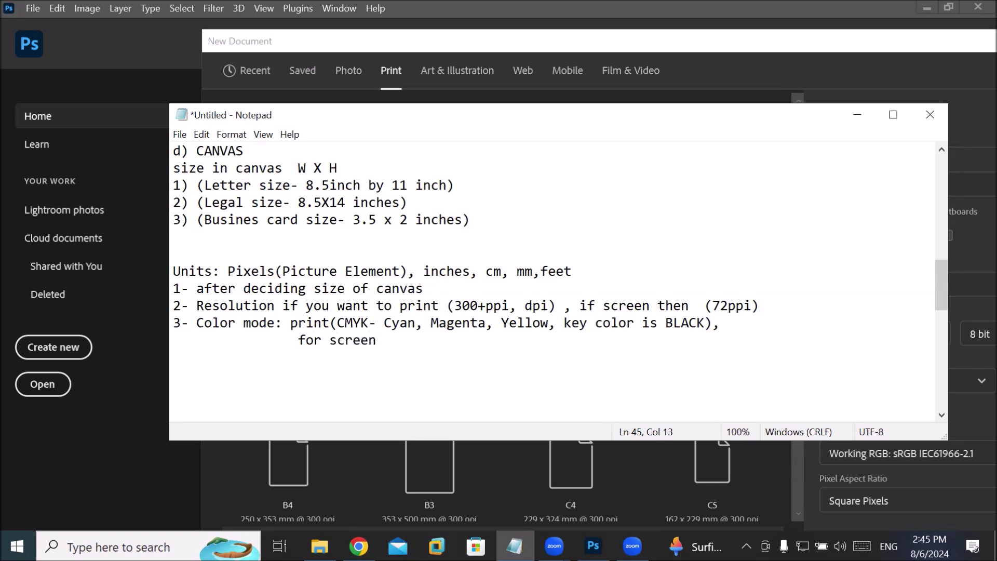
pyautogui.write(' (')
pyautogui.write('RGB- Reg,')
pyautogui.press('BackSpace')
pyautogui.press('BackSpace')
pyautogui.press('BackSpace')
pyautogui.write('d, Green')
pyautogui.press('BackSpace')
pyautogui.write(',')
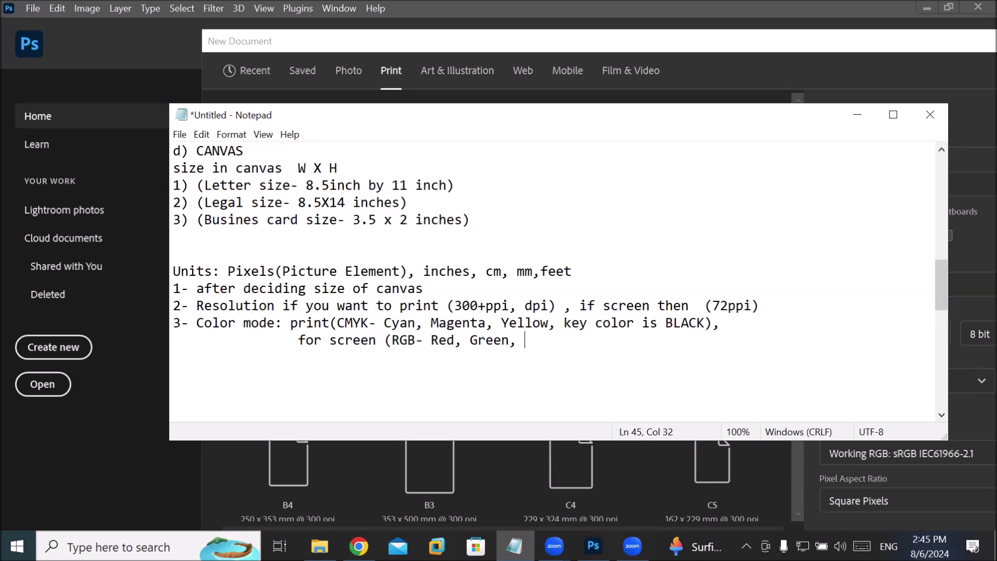
pyautogui.write('Blu')
pyautogui.write('e)')
# - Insert 'Primary-' before RGB and bring Photoshop's New Document window forward
pyautogui.press('Left')
pyautogui.press('Left')
pyautogui.press('Left')
pyautogui.press('Left')
pyautogui.press('Left')
pyautogui.press('Left')
pyautogui.press('Left')
pyautogui.press('Left')
pyautogui.press('Left')
pyautogui.write('Primary')
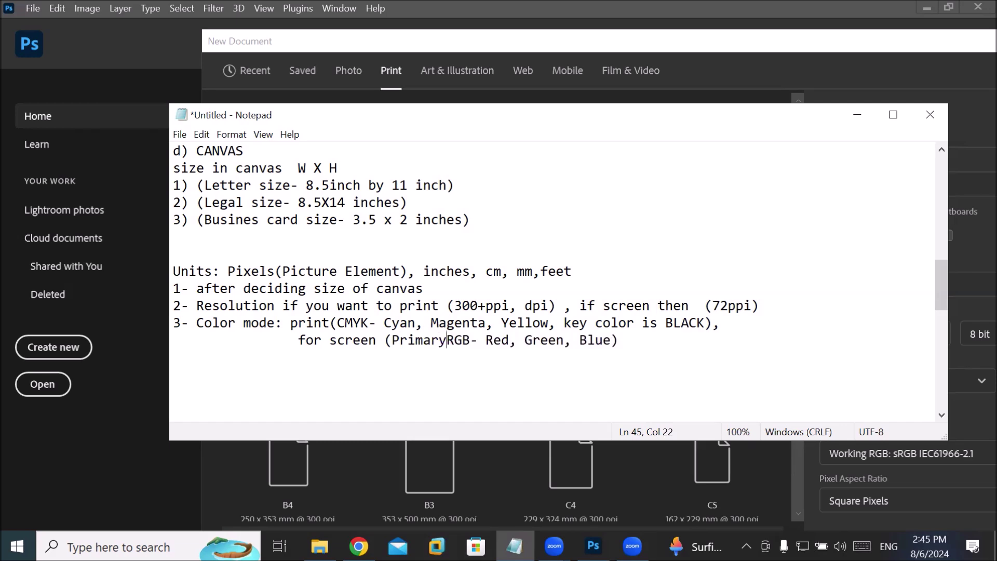
pyautogui.write('-')
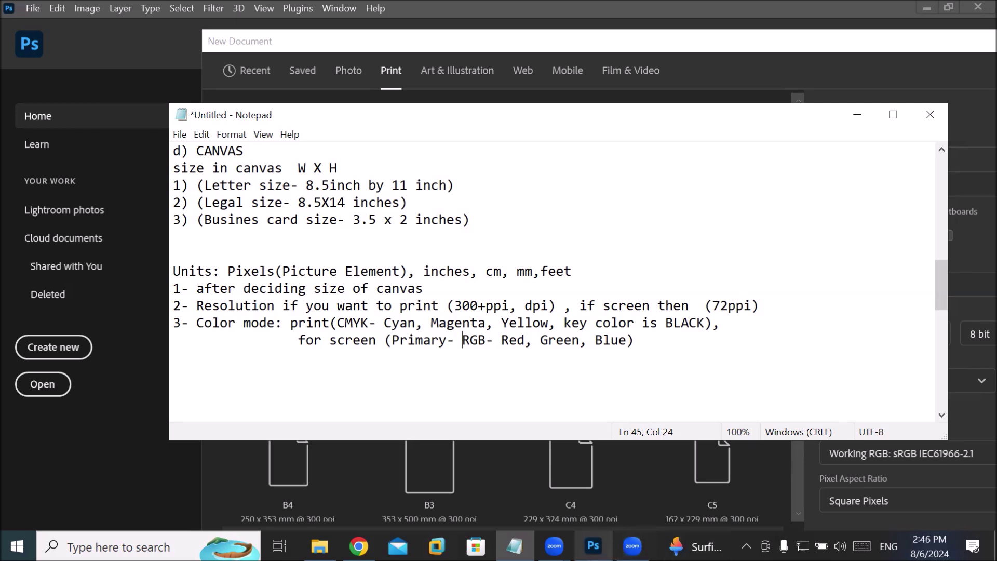
pyautogui.click(593, 546)
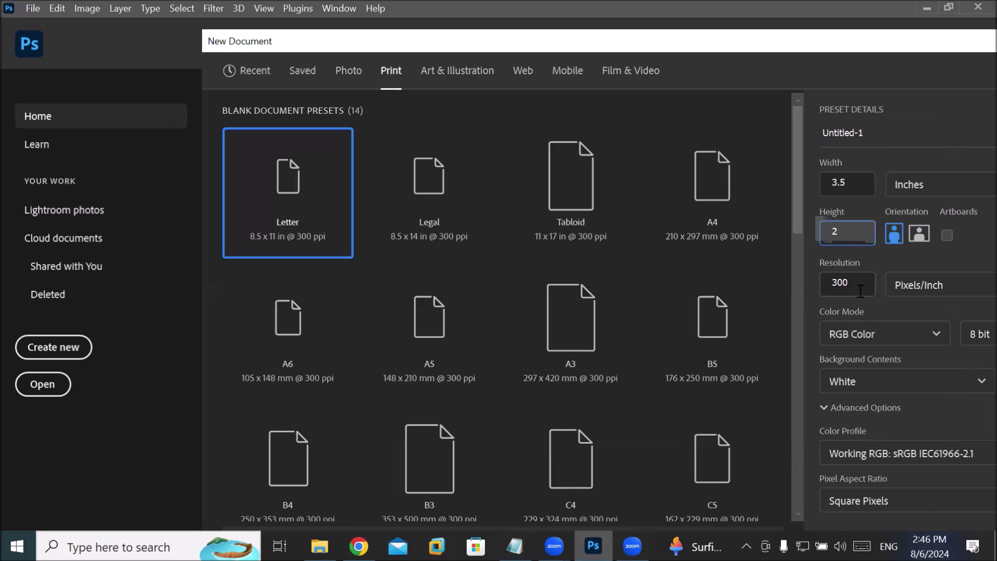
# - Set the document resolution to 300 pixels/inch and colour mode to CMYK Color
pyautogui.press('Tab')
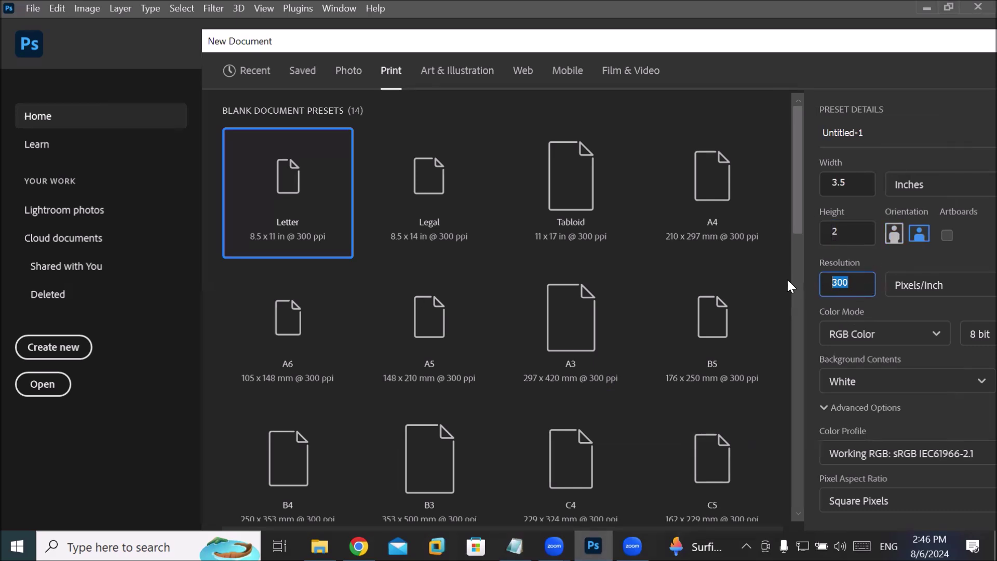
pyautogui.write('300')
pyautogui.press('Return')
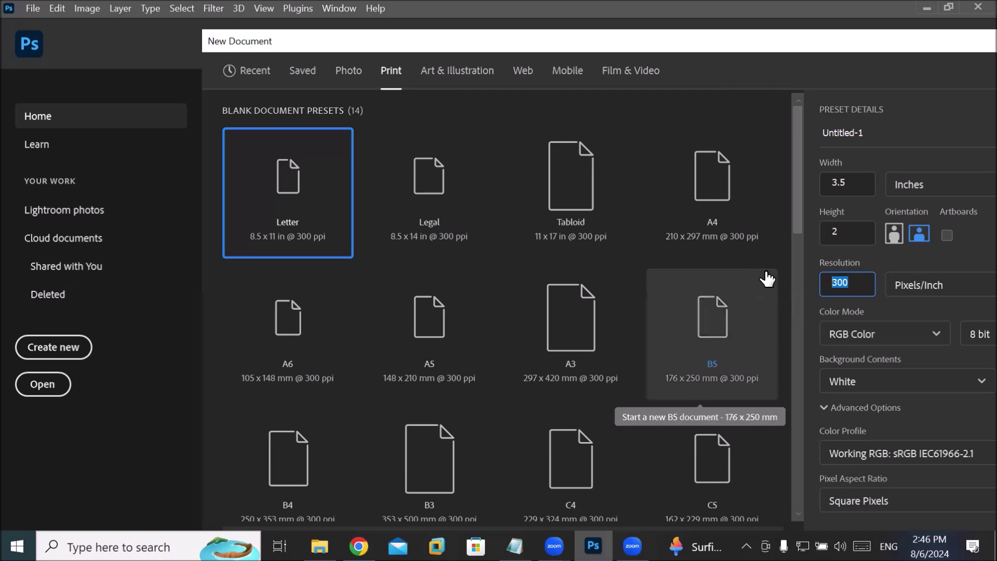
pyautogui.click(911, 336)
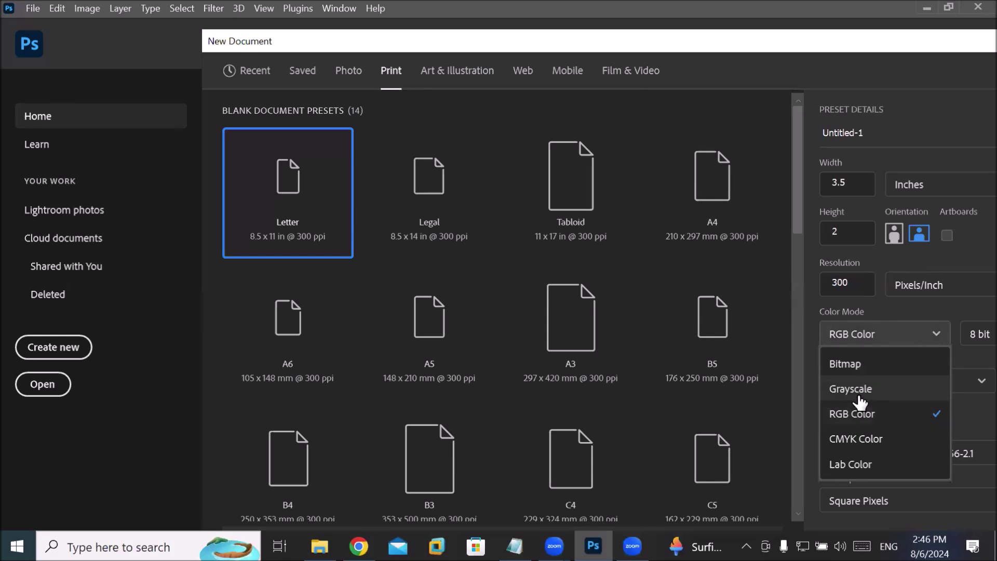
pyautogui.click(857, 439)
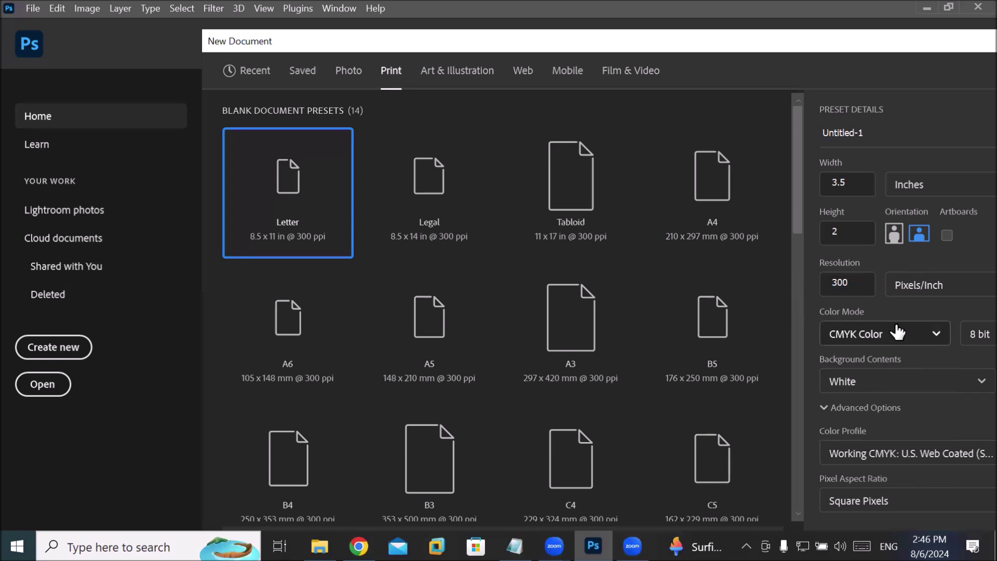
pyautogui.click(902, 333)
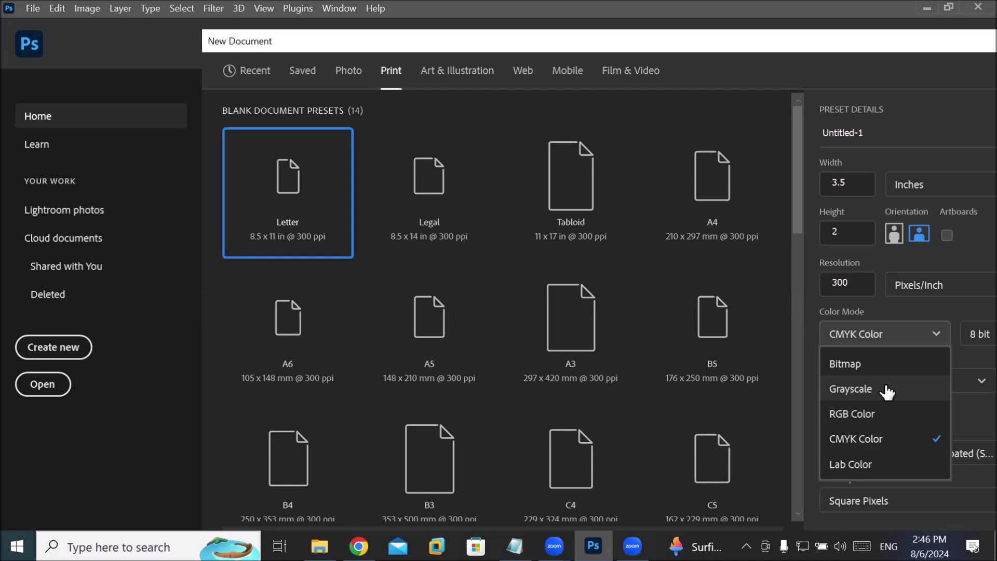
pyautogui.click(871, 414)
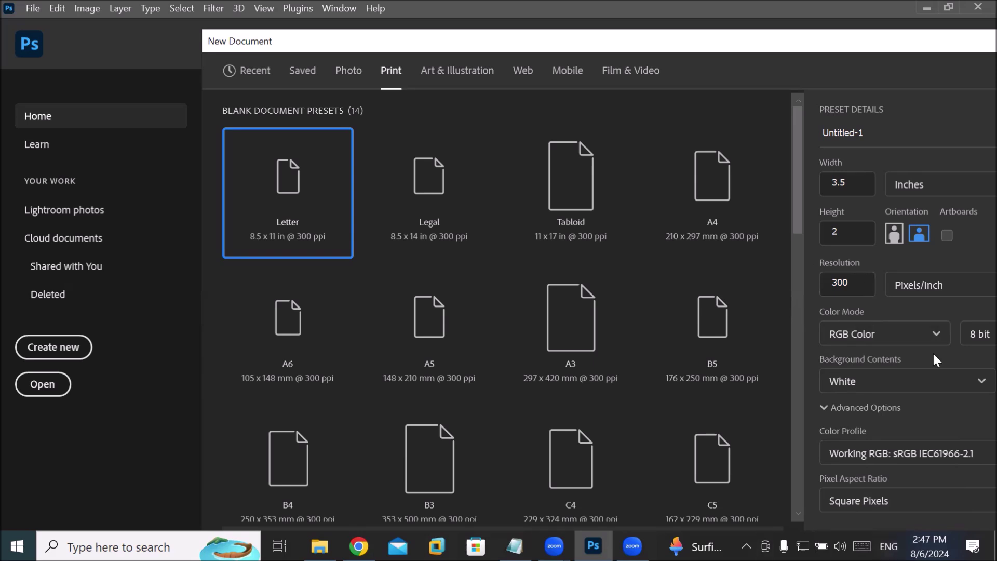
pyautogui.click(926, 339)
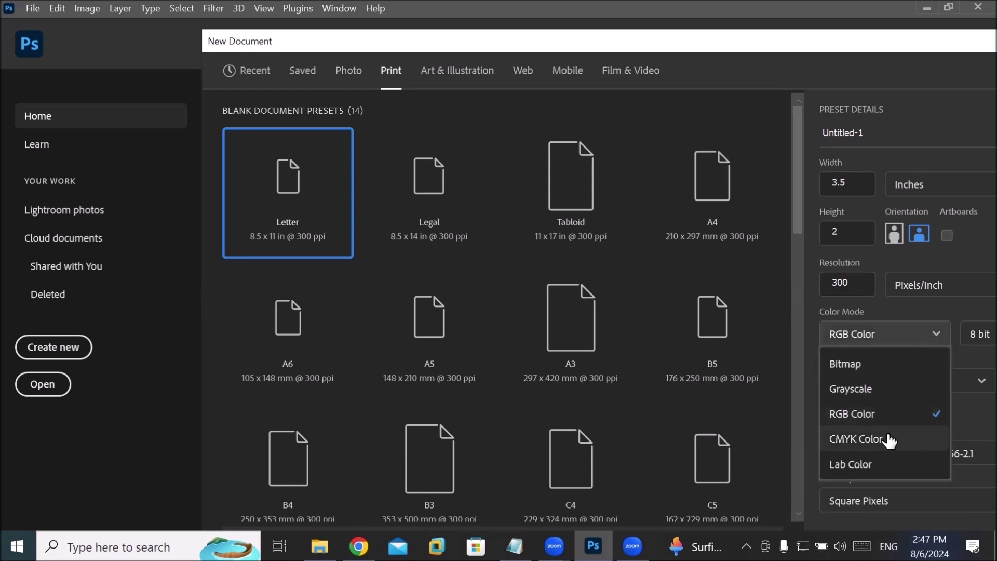
pyautogui.click(855, 439)
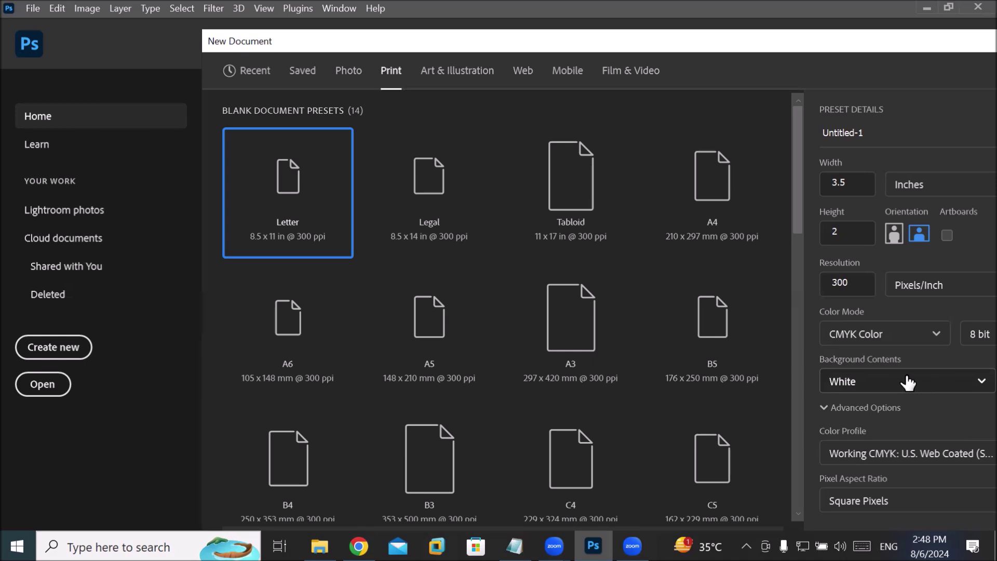
# - Set Background Contents to a custom bright red and create the document
pyautogui.click(908, 383)
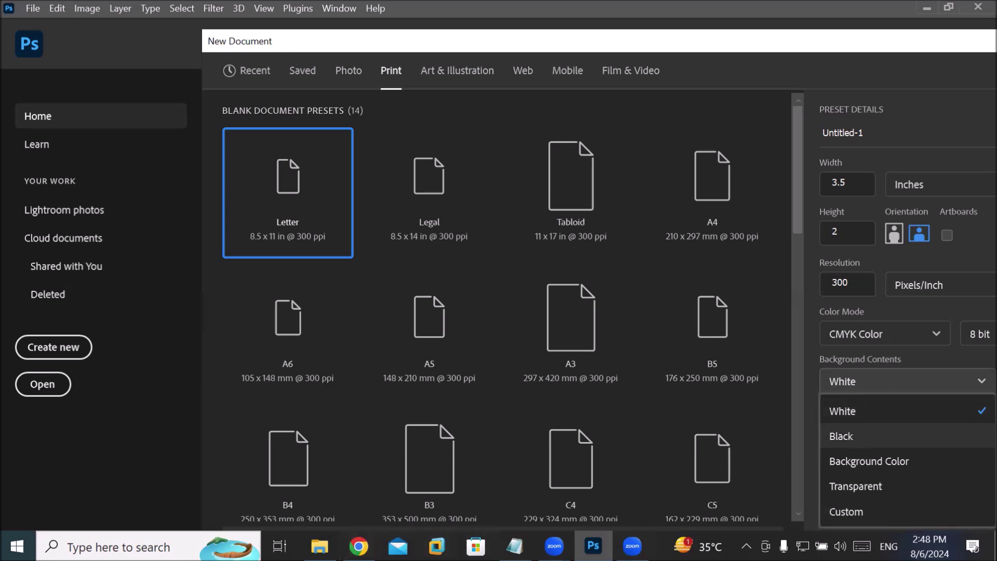
pyautogui.click(818, 437)
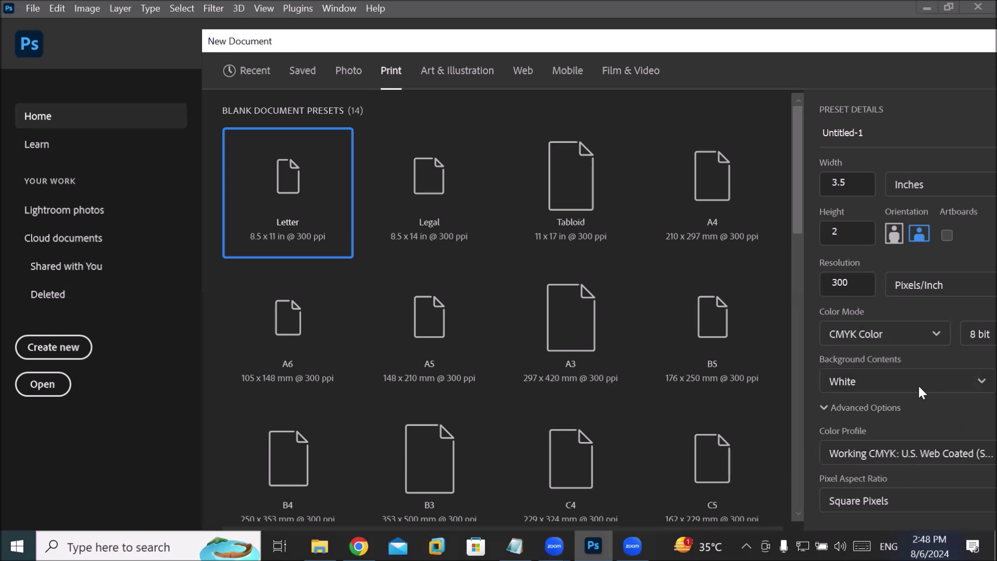
pyautogui.click(895, 393)
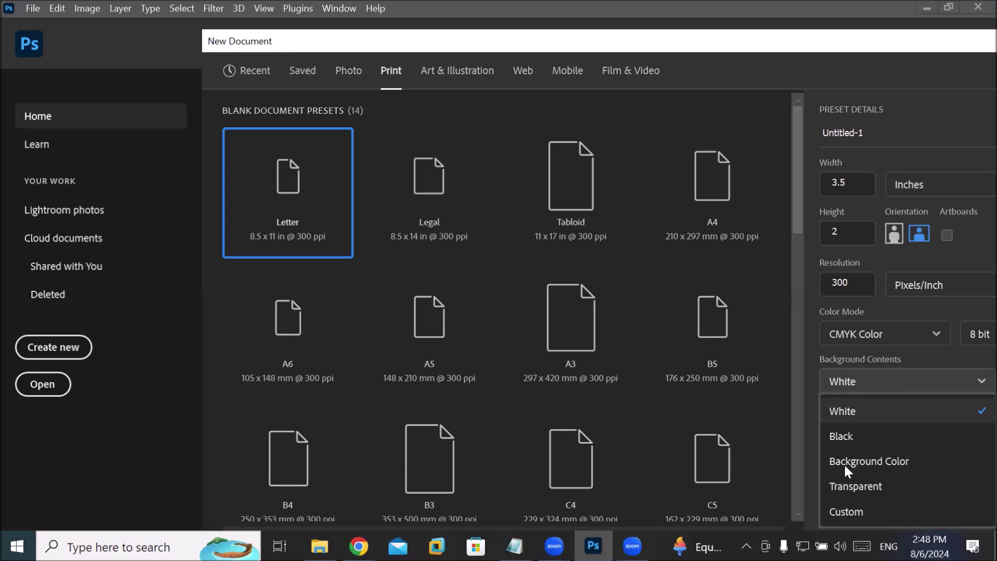
pyautogui.click(830, 511)
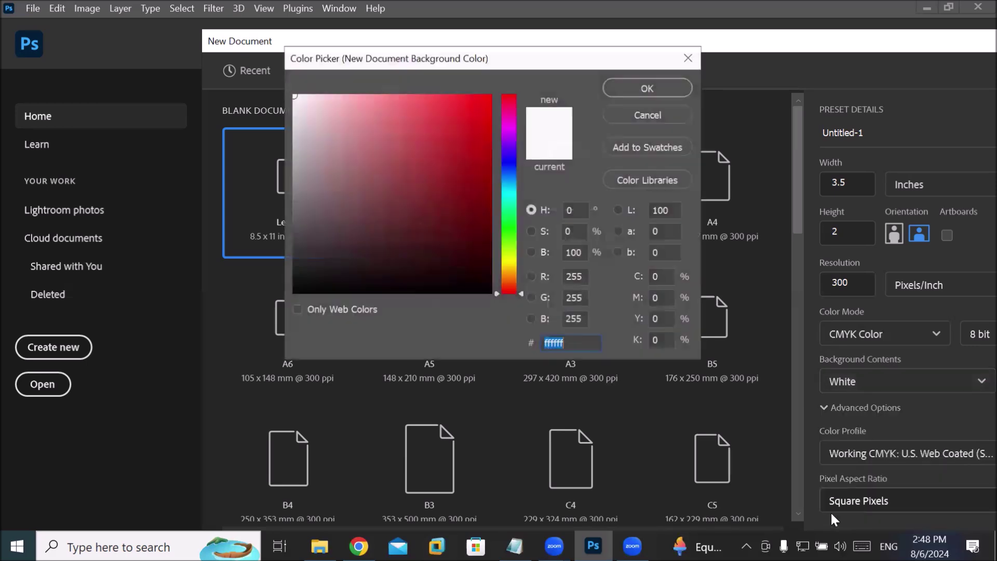
pyautogui.click(479, 108)
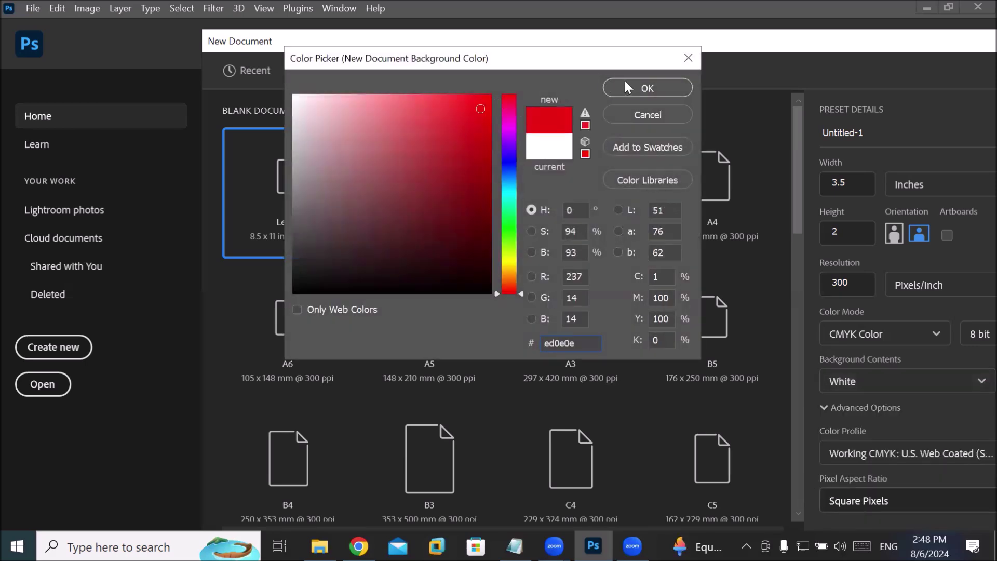
pyautogui.click(627, 88)
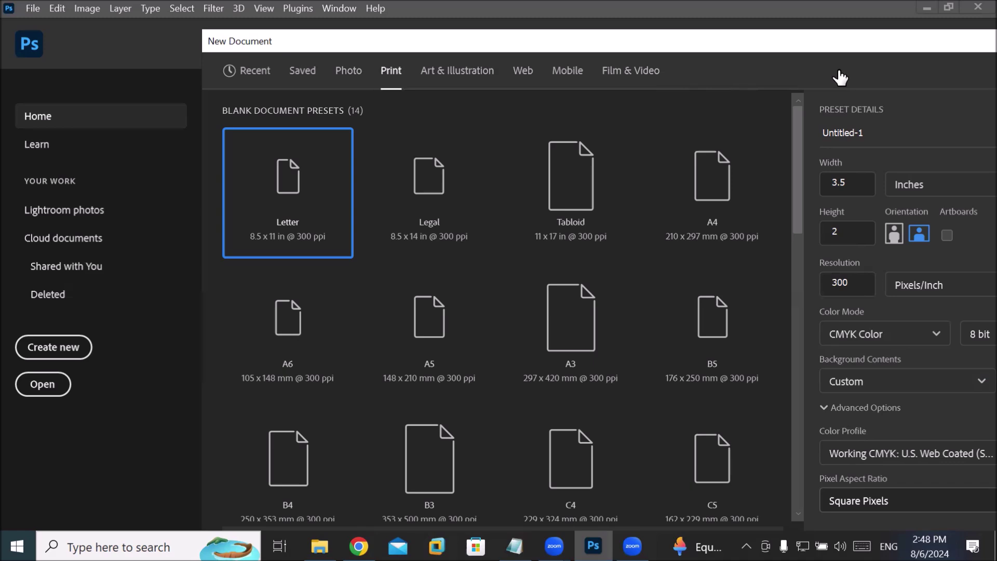
pyautogui.moveTo(281, 49); pyautogui.dragTo(108, 19)
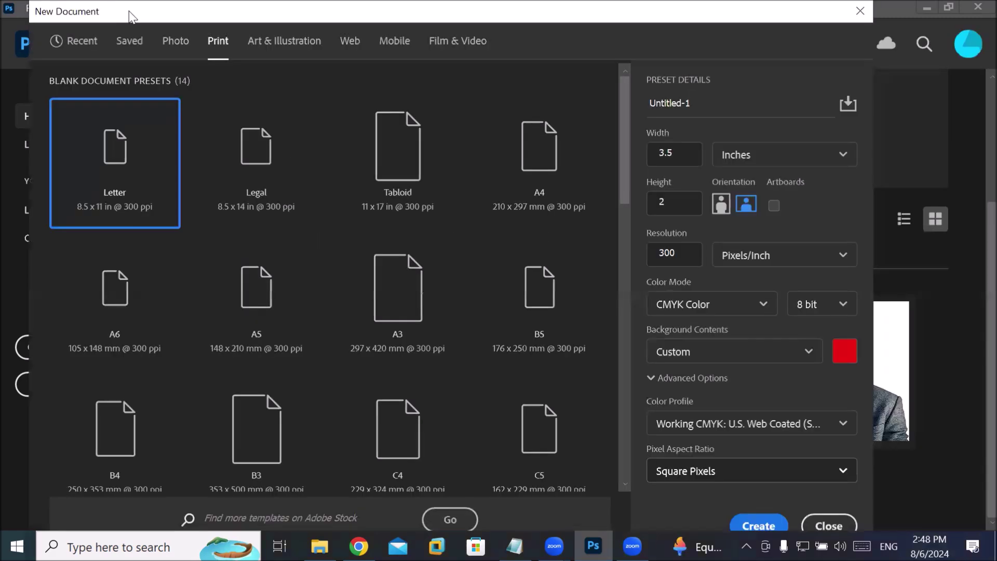
pyautogui.click(768, 526)
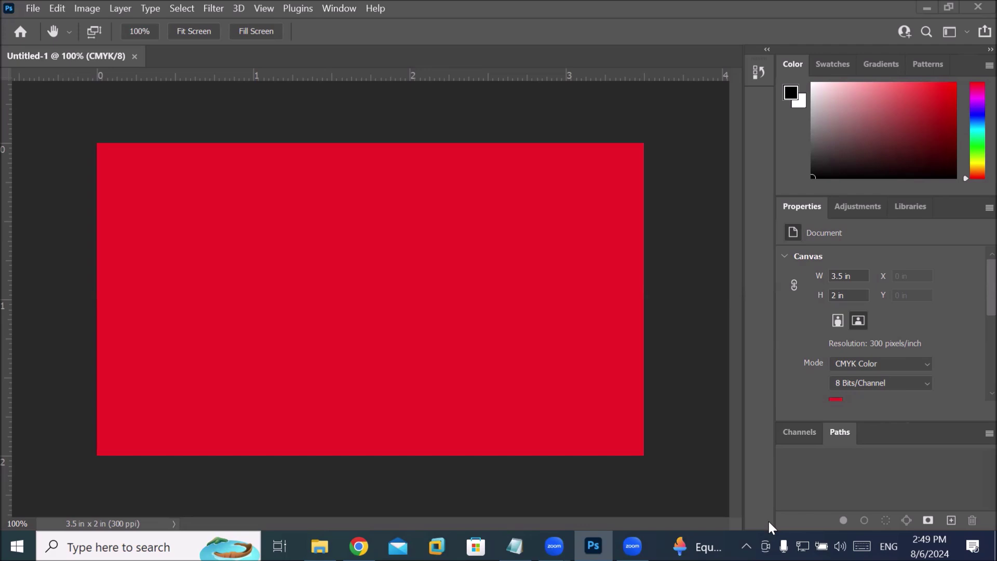
# - Close the red Untitled-1 document and start a new one from Home
pyautogui.click(135, 56)
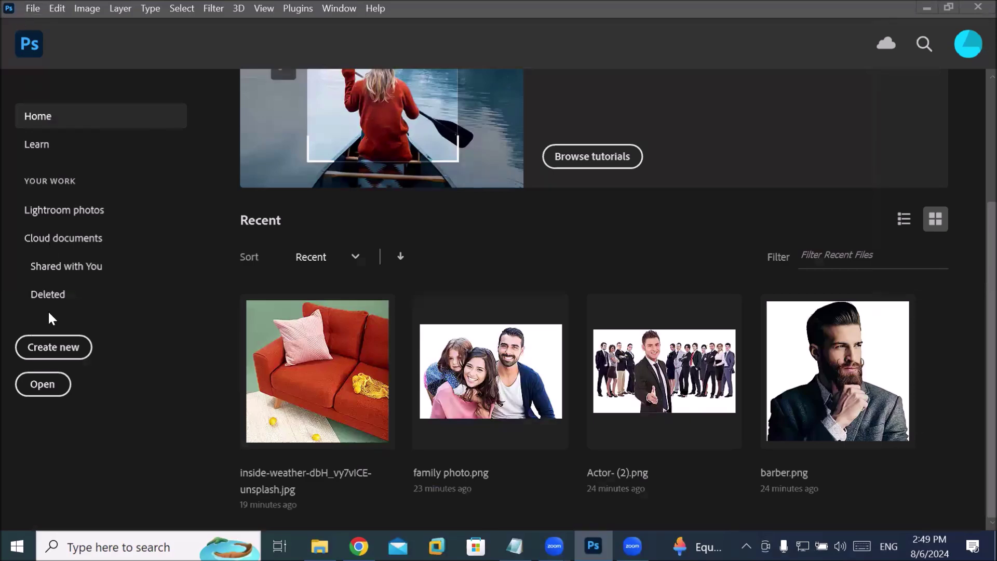
pyautogui.click(66, 344)
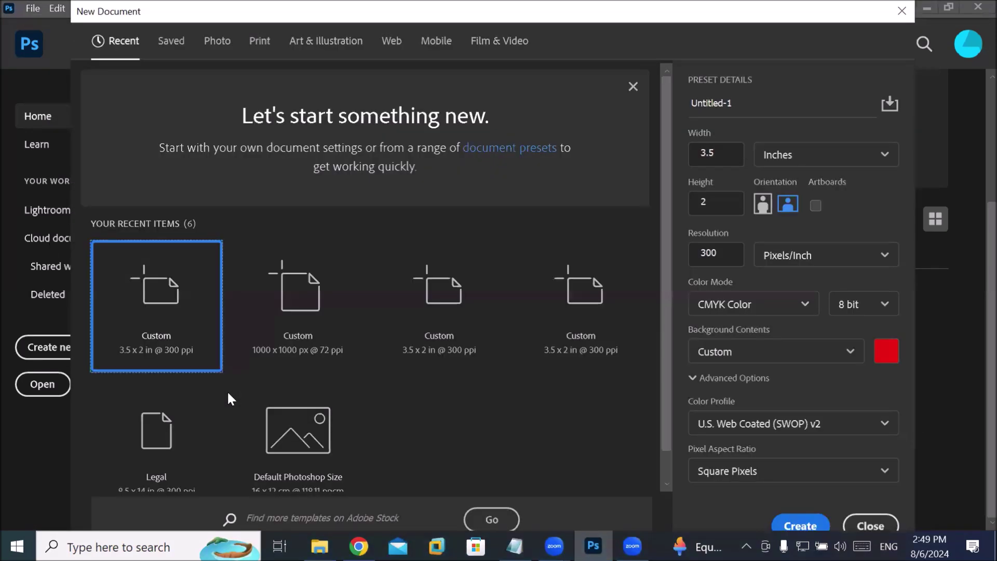
# - Browse Print presets, then load the Recent 3.5 x 2 in CMYK red-background preset
pyautogui.click(258, 43)
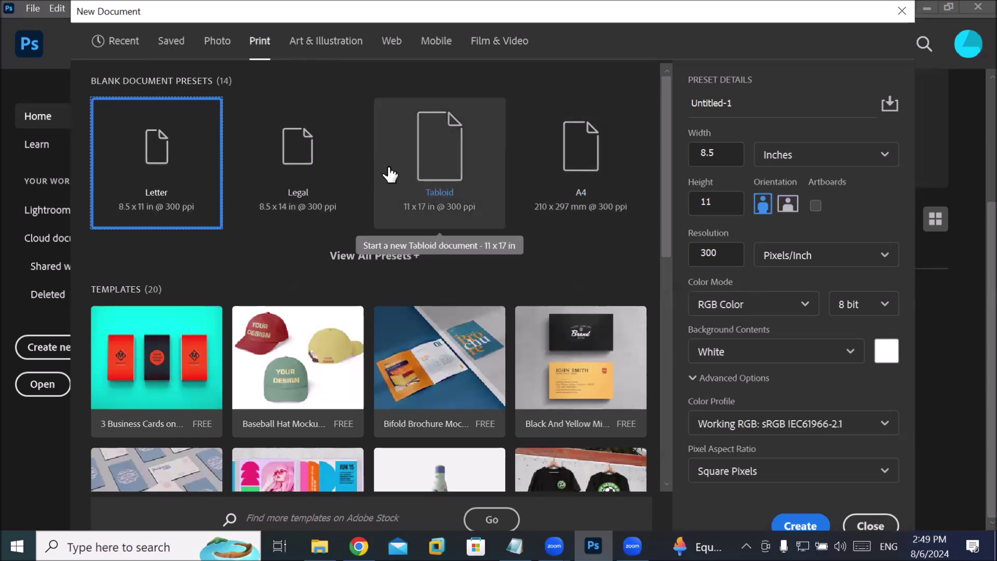
pyautogui.click(124, 44)
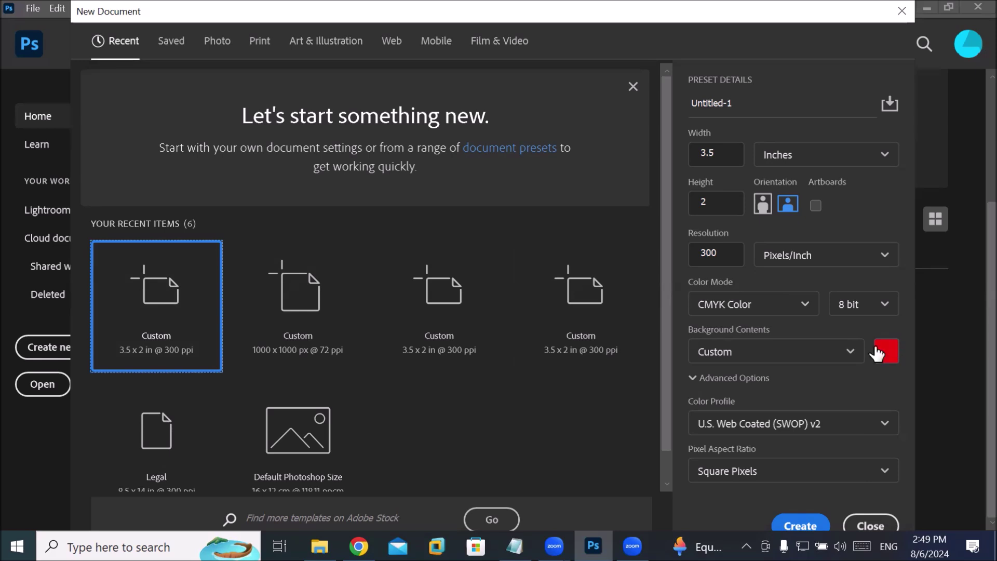
pyautogui.click(886, 353)
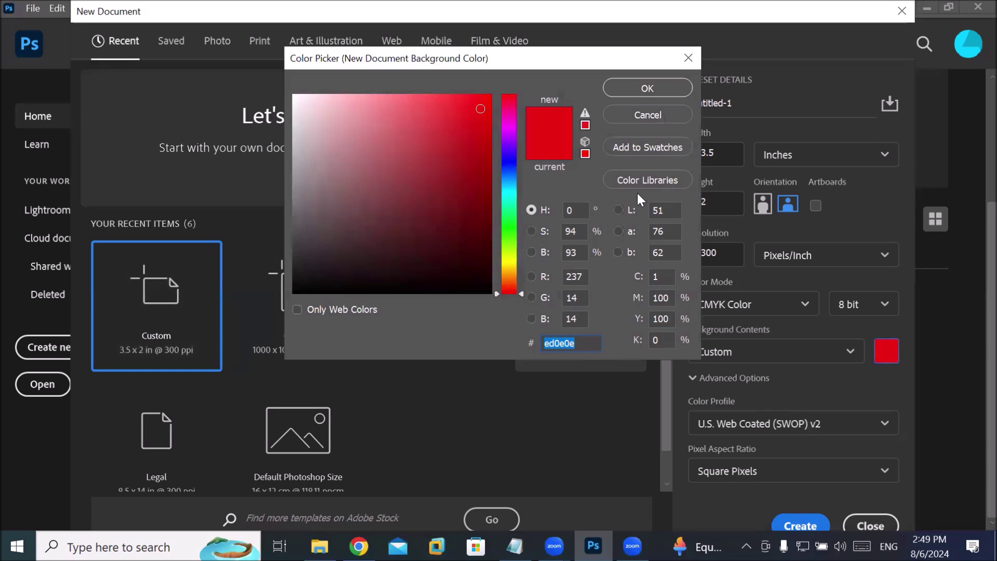
# - Change the background from red to White and create the 3.5 x 2 in document
pyautogui.click(657, 112)
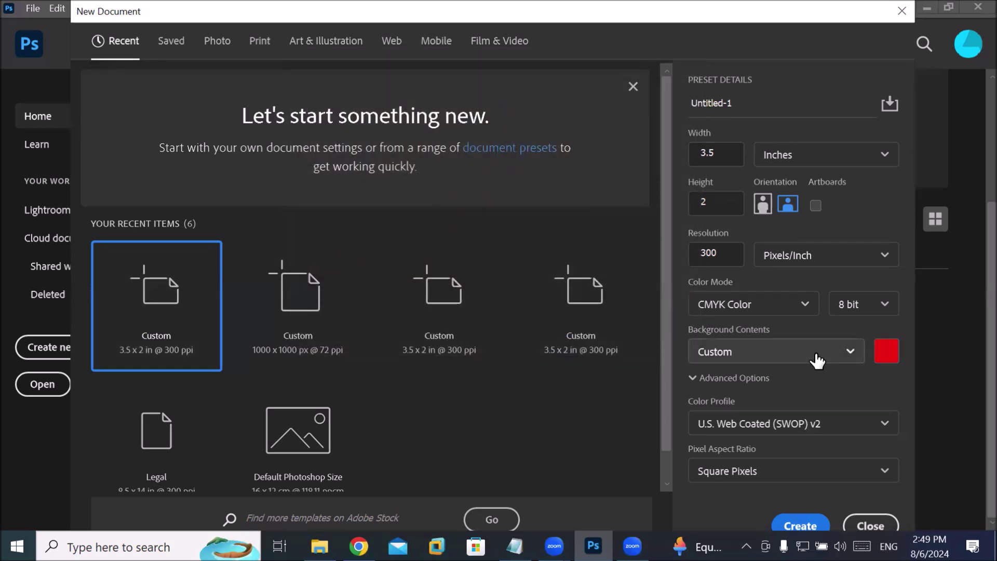
pyautogui.click(812, 357)
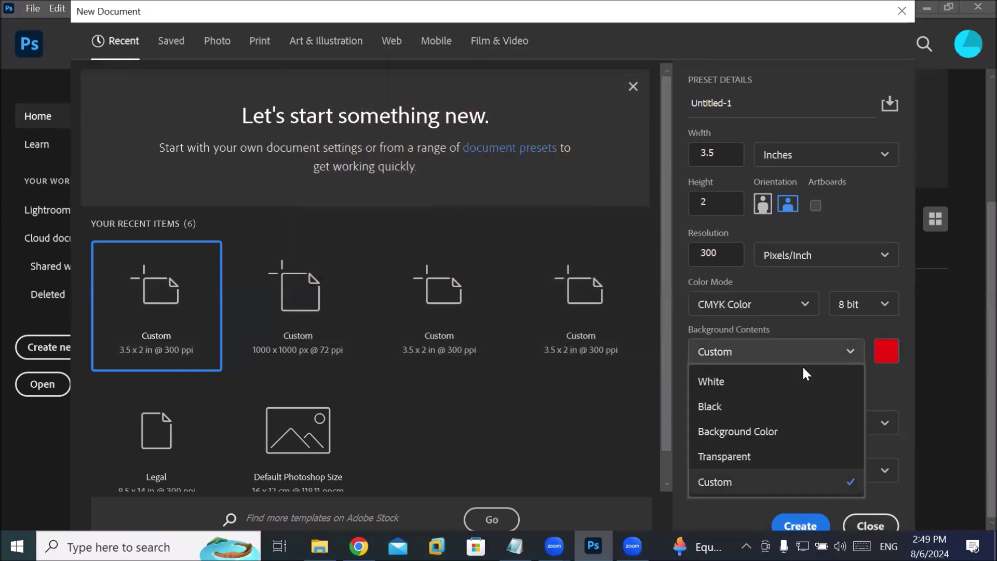
pyautogui.click(709, 383)
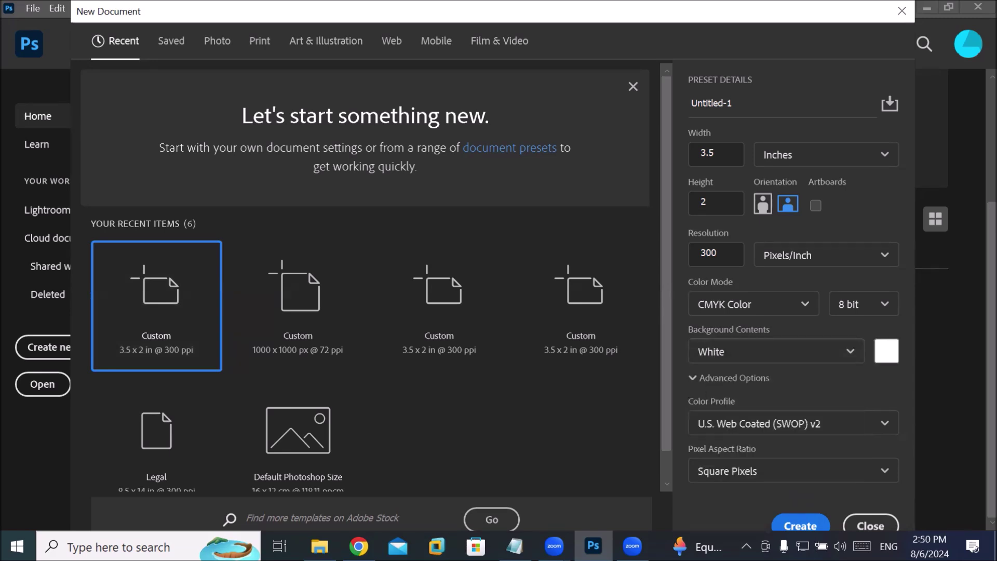
pyautogui.click(799, 524)
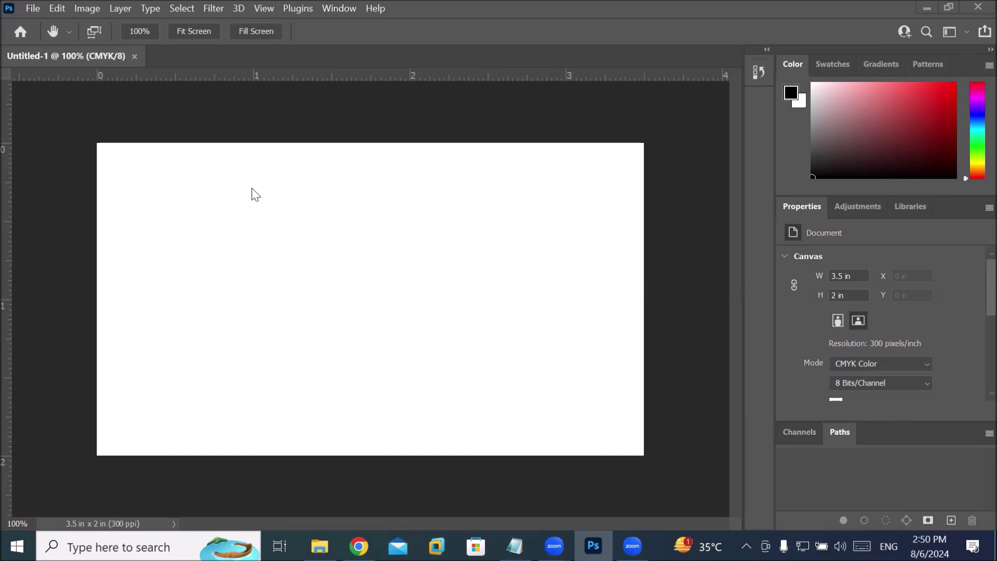
pyautogui.click(347, 15)
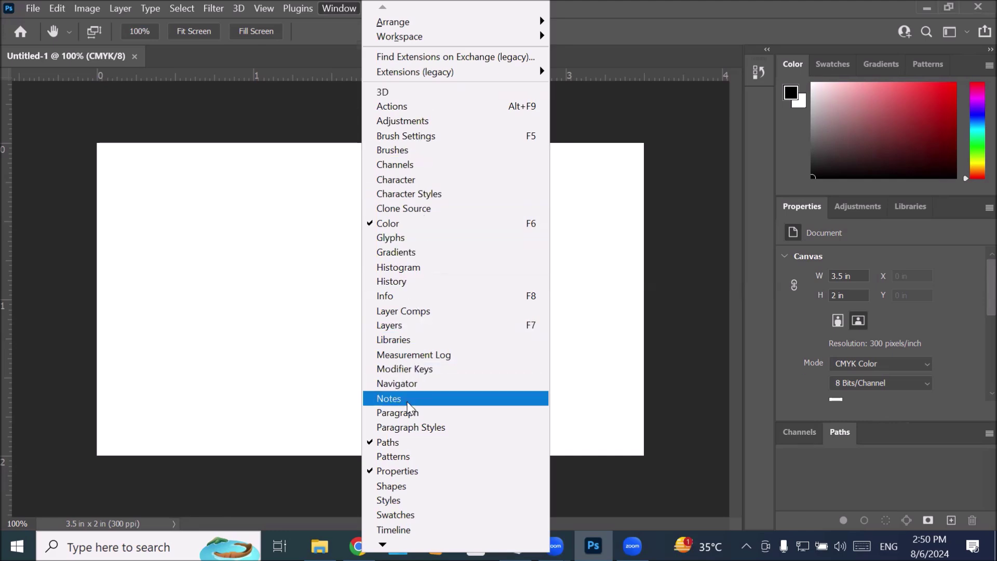
# - Float the Tools panel over the canvas, leave panels unchanged, and select the Move tool
pyautogui.scroll(-3, 455, 270)
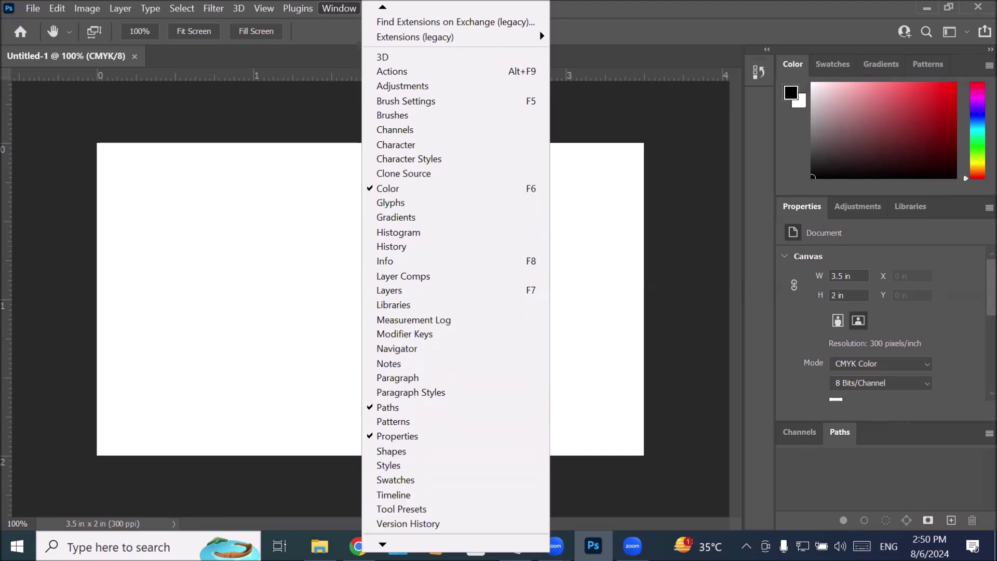
pyautogui.scroll(-3, 456, 271)
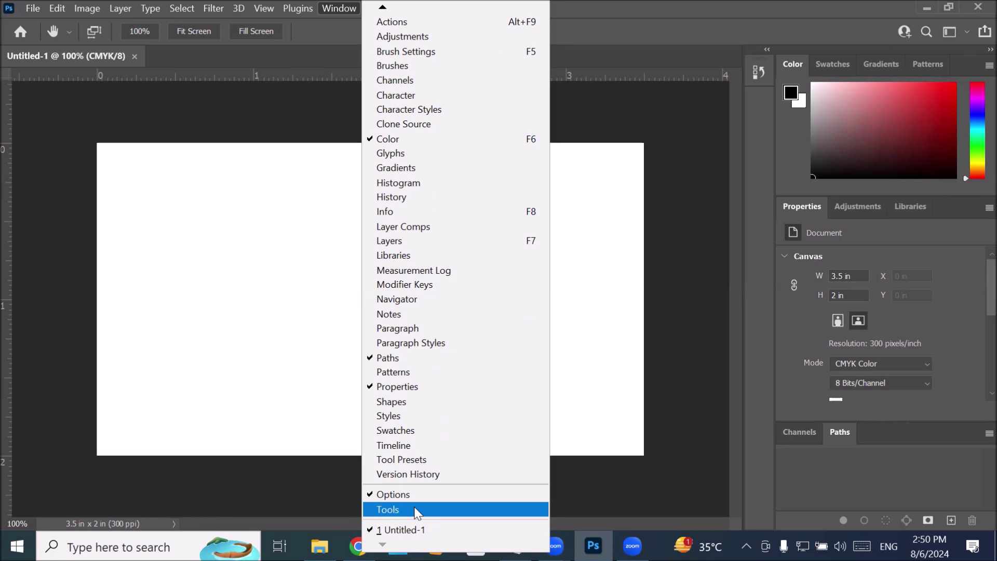
pyautogui.click(417, 512)
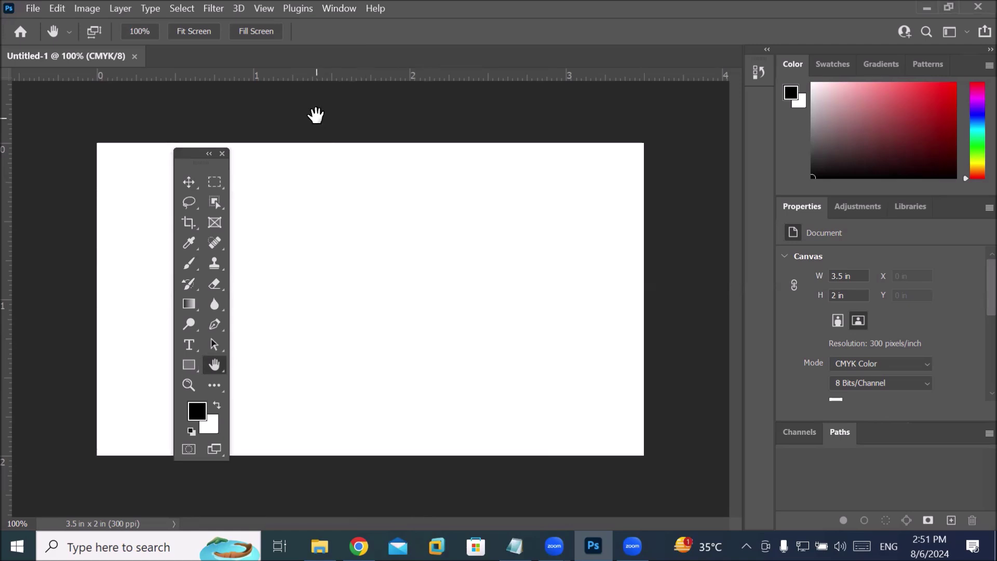
pyautogui.click(343, 9)
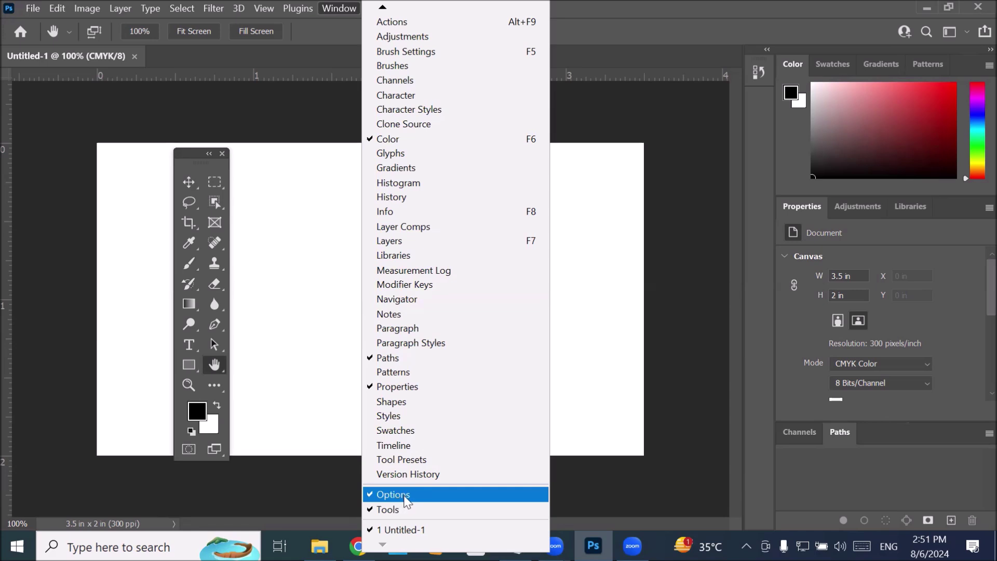
pyautogui.click(276, 362)
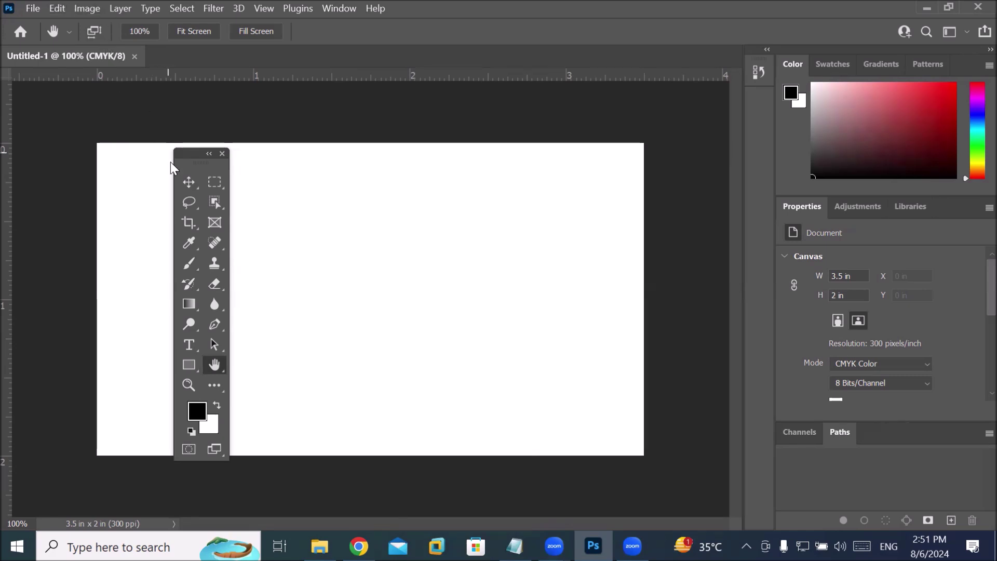
pyautogui.click(190, 186)
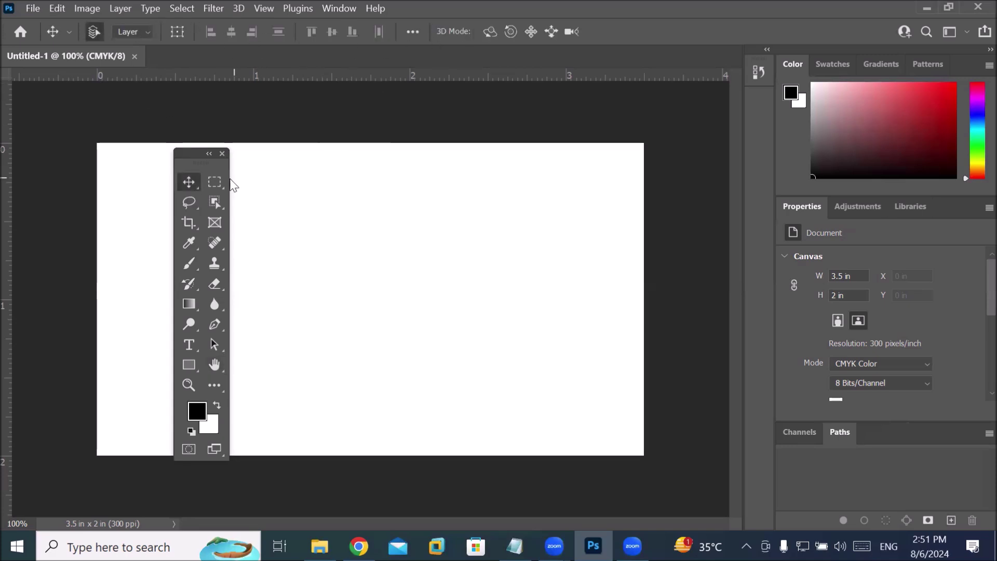
# - Switch through the Lasso and Brush tools to the Dodge tool, then open the Window menu
pyautogui.click(189, 201)
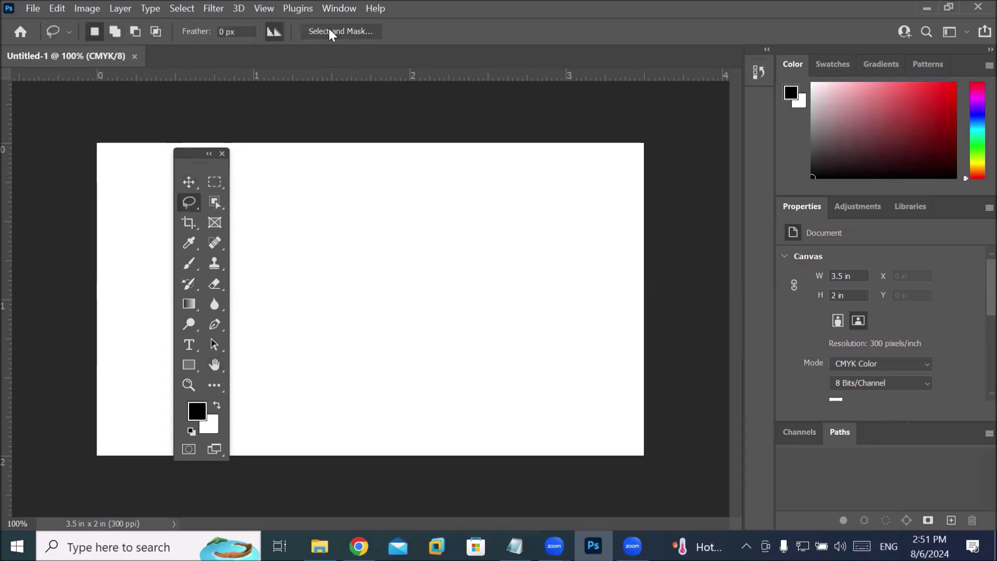
pyautogui.click(189, 263)
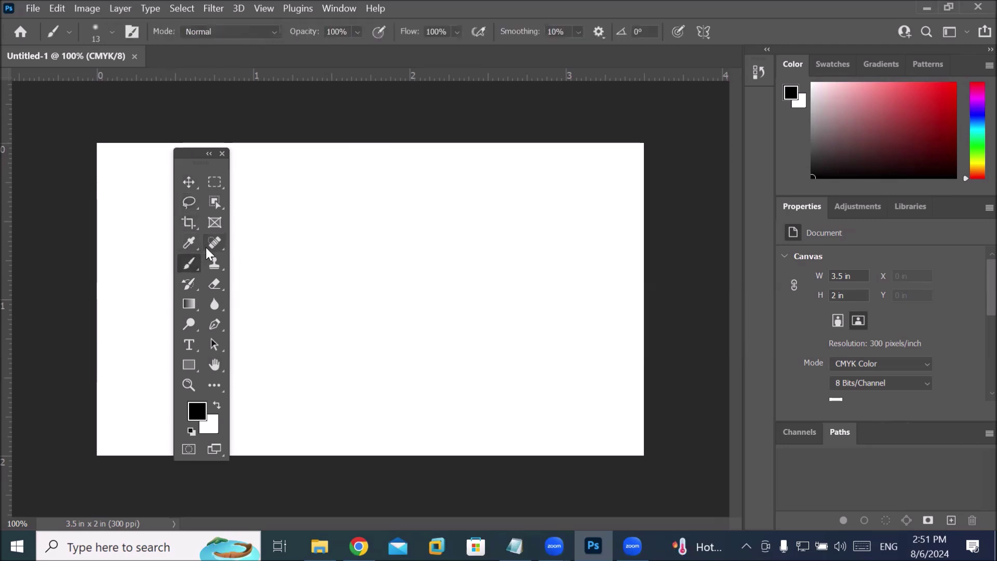
pyautogui.click(193, 325)
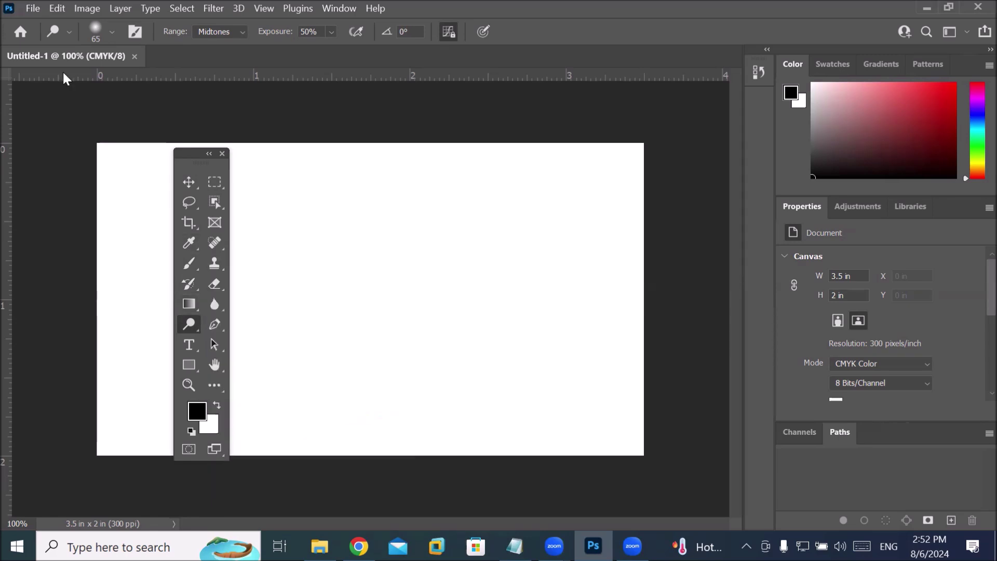
pyautogui.click(335, 8)
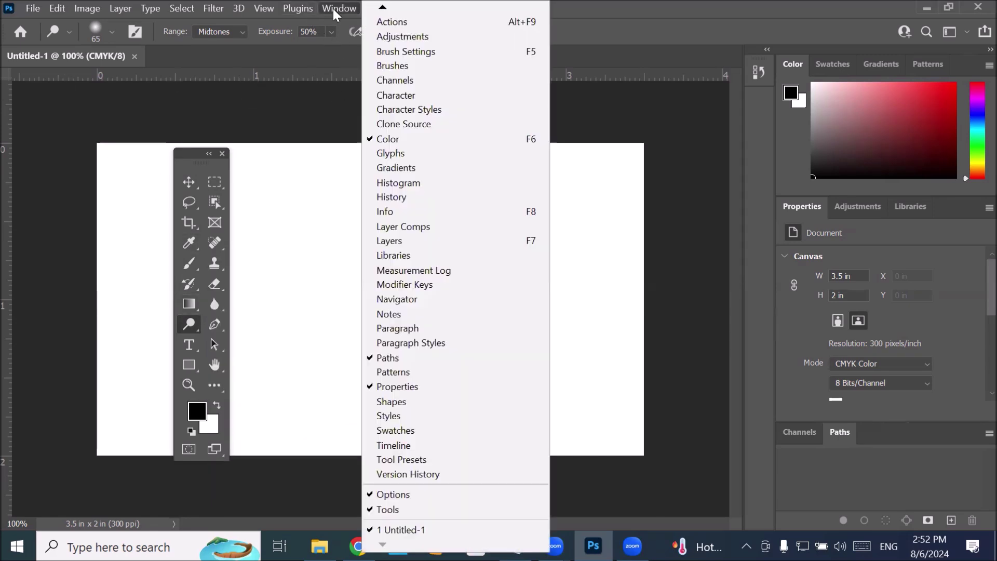
# - Hide the Options bar, move the floating Tools panel up and right, and reopen the Window menu
pyautogui.click(421, 496)
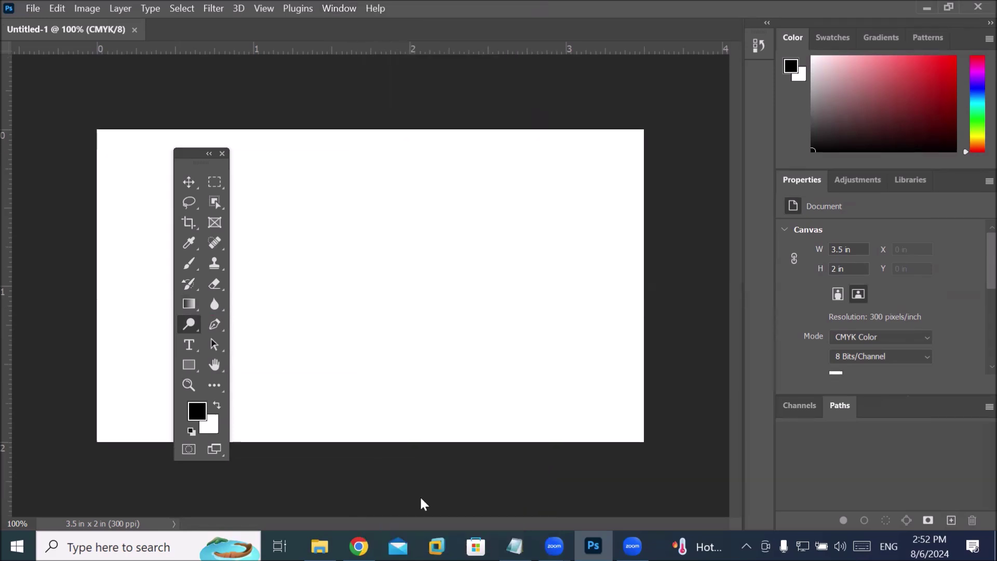
pyautogui.moveTo(181, 154); pyautogui.dragTo(198, 123)
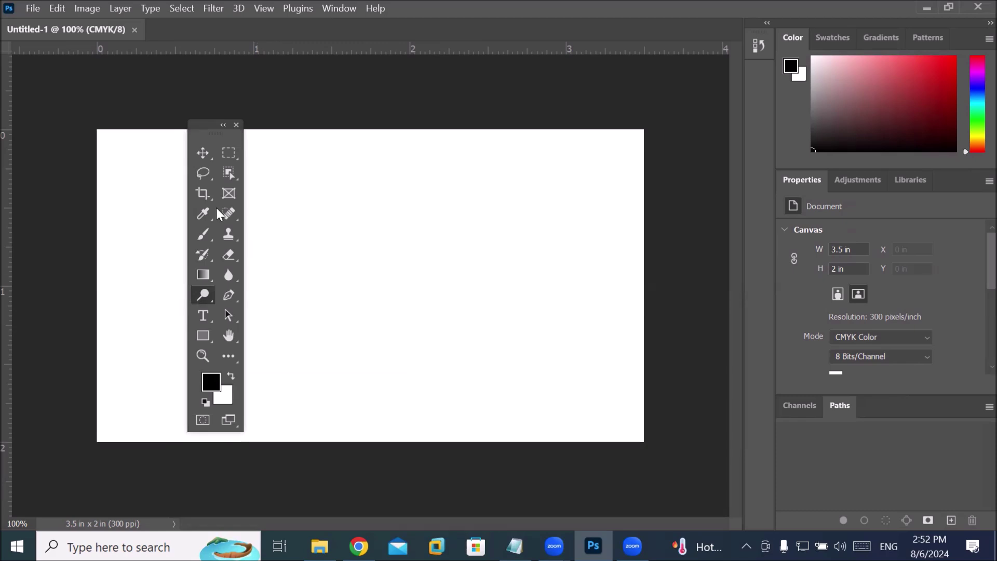
pyautogui.click(198, 234)
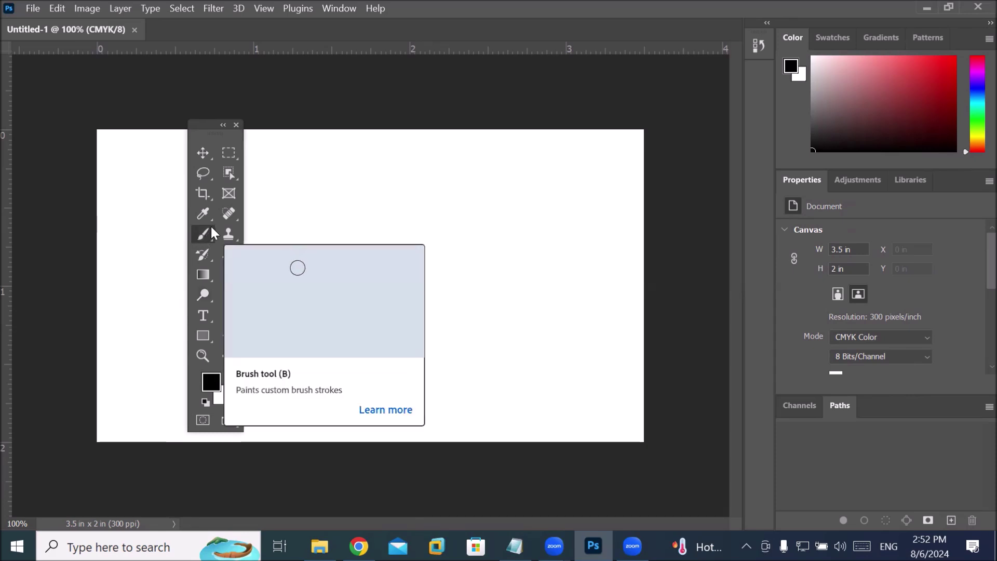
pyautogui.click(200, 173)
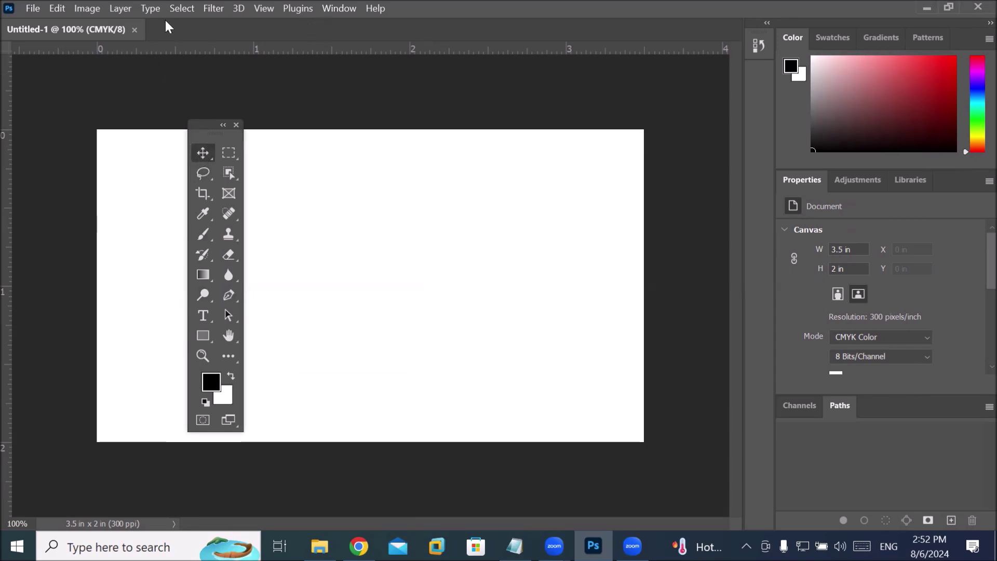
pyautogui.click(338, 9)
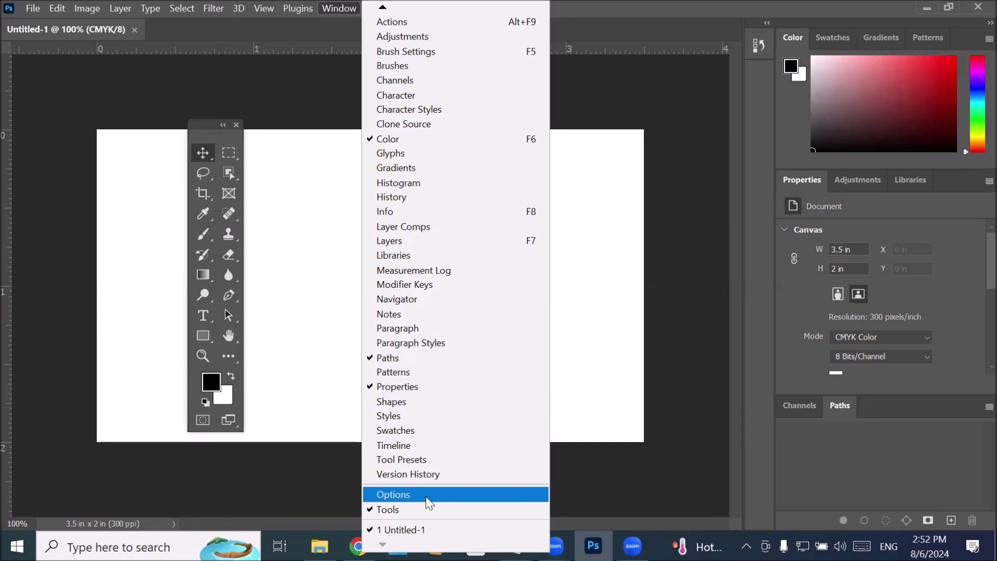
# - Restore the Options bar and pull the Color panel out of the dock to float
pyautogui.click(429, 495)
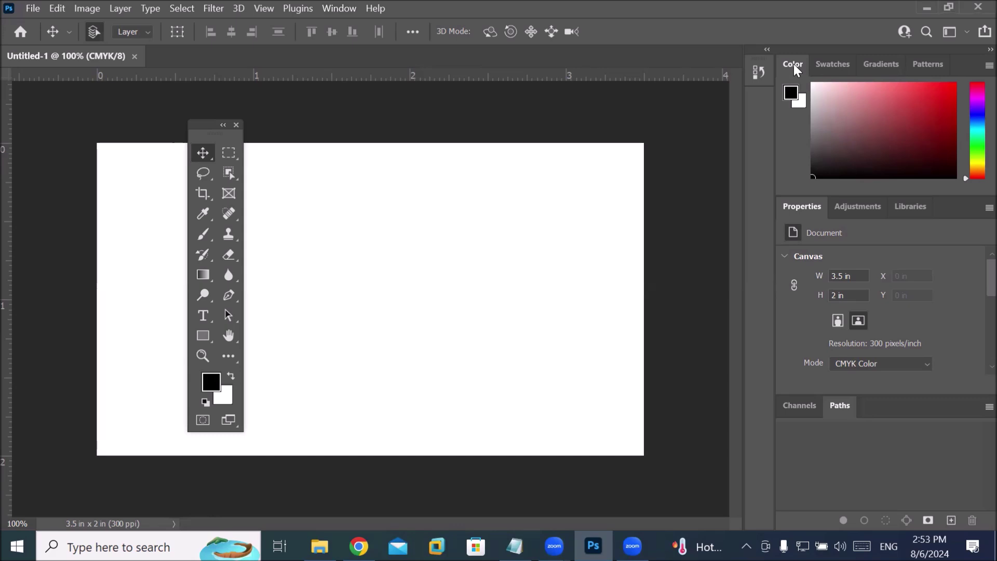
pyautogui.moveTo(794, 64); pyautogui.dragTo(436, 192)
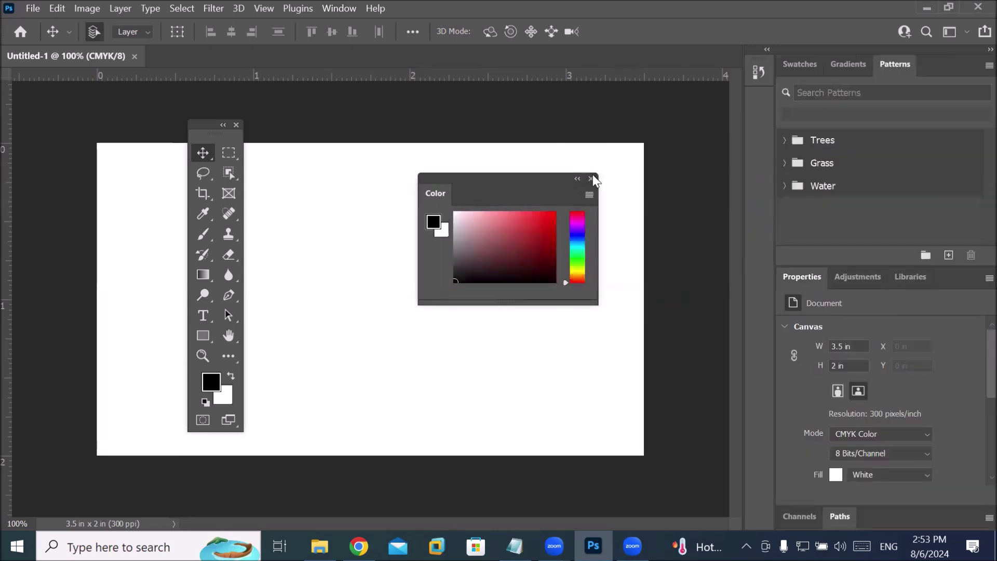
# - Close the floating Color panel, then float and close Swatches, Gradients, Properties and Libraries
pyautogui.click(591, 179)
pyautogui.moveTo(794, 64); pyautogui.dragTo(445, 187)
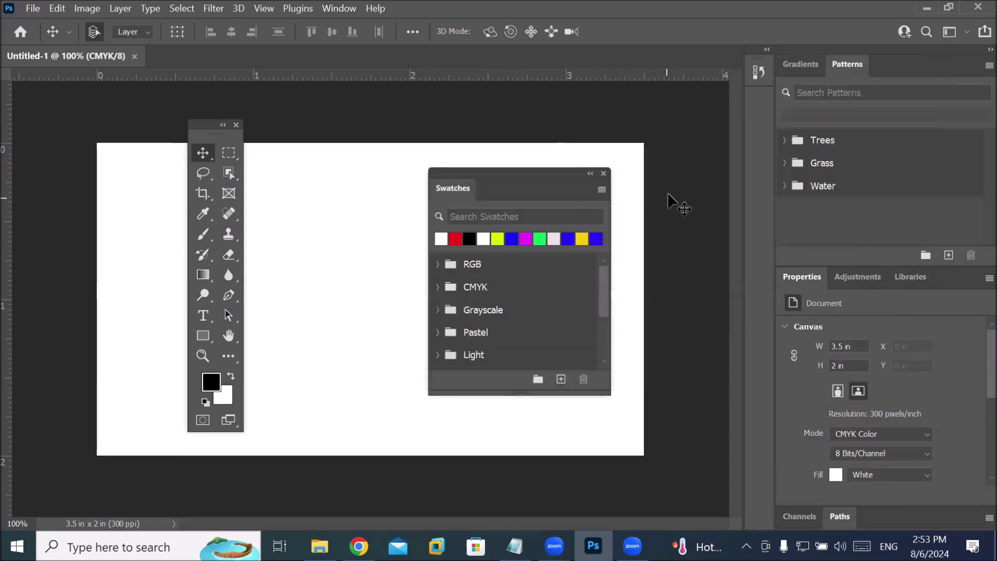
pyautogui.click(604, 173)
pyautogui.moveTo(800, 64); pyautogui.dragTo(456, 187)
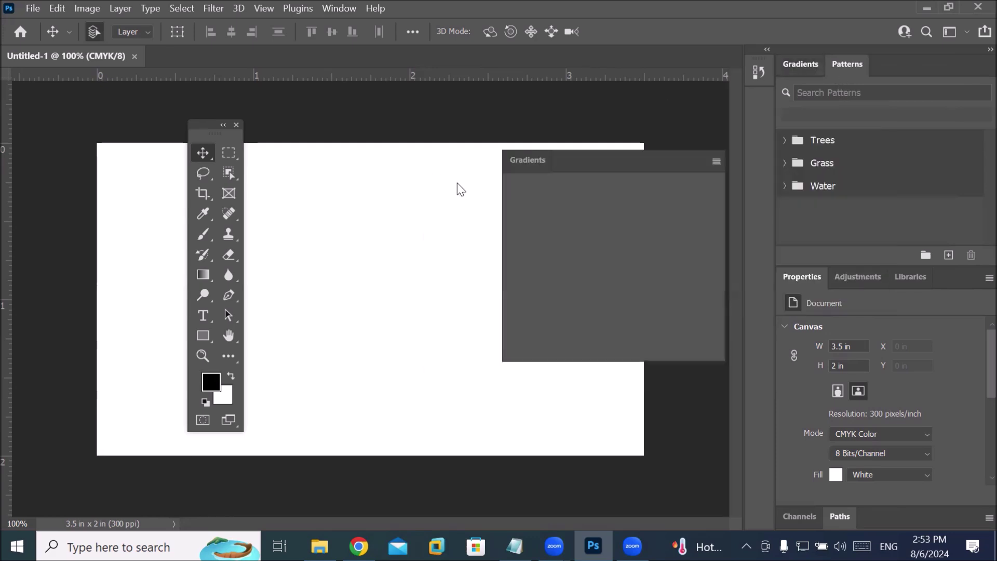
pyautogui.click(600, 174)
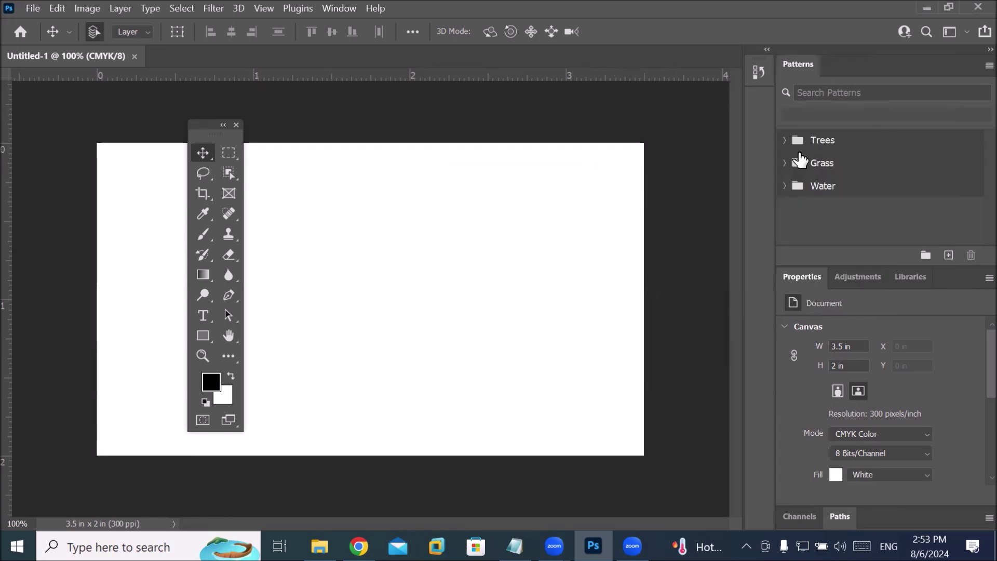
pyautogui.moveTo(813, 275); pyautogui.dragTo(332, 224)
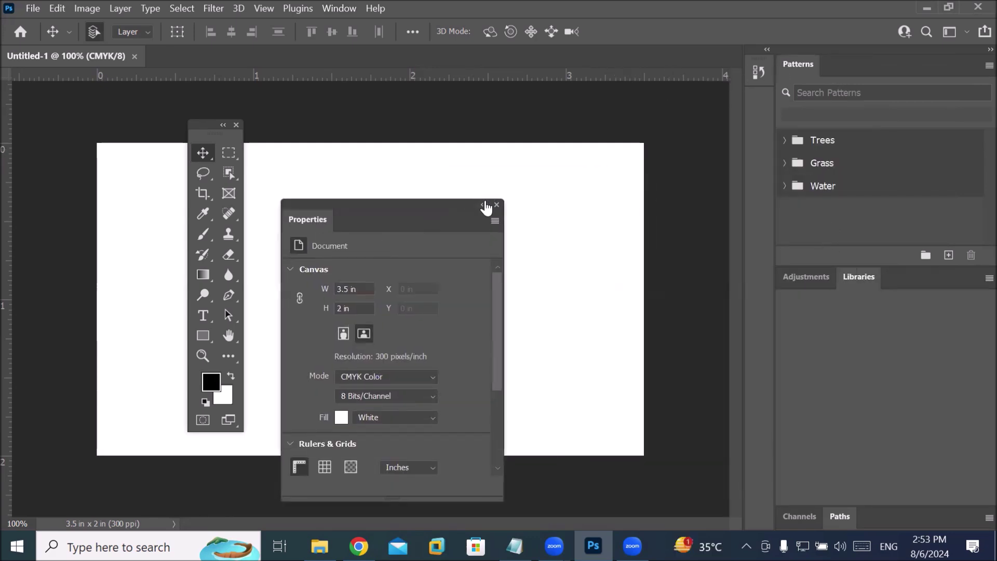
pyautogui.click(498, 203)
pyautogui.moveTo(857, 276); pyautogui.dragTo(334, 220)
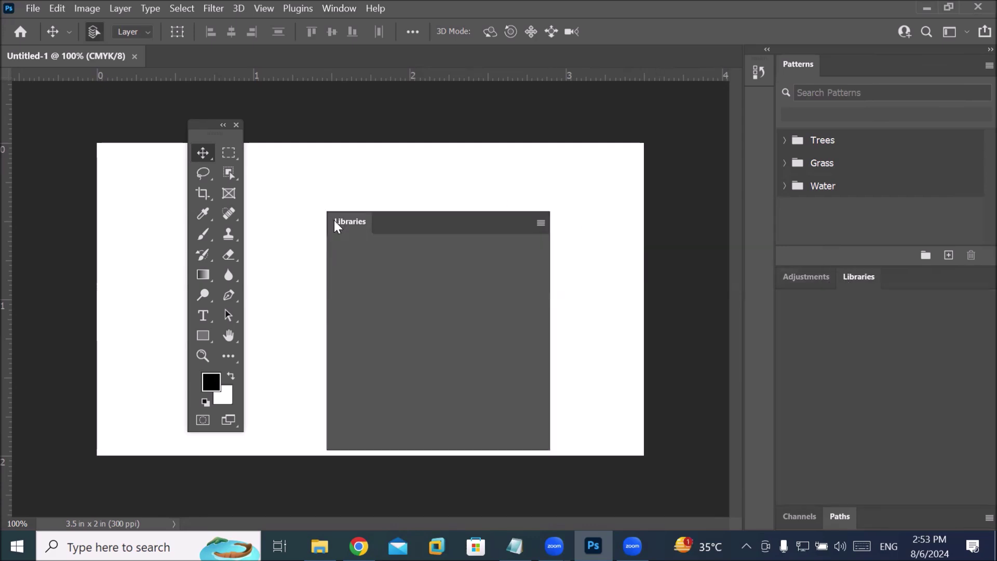
pyautogui.click(542, 205)
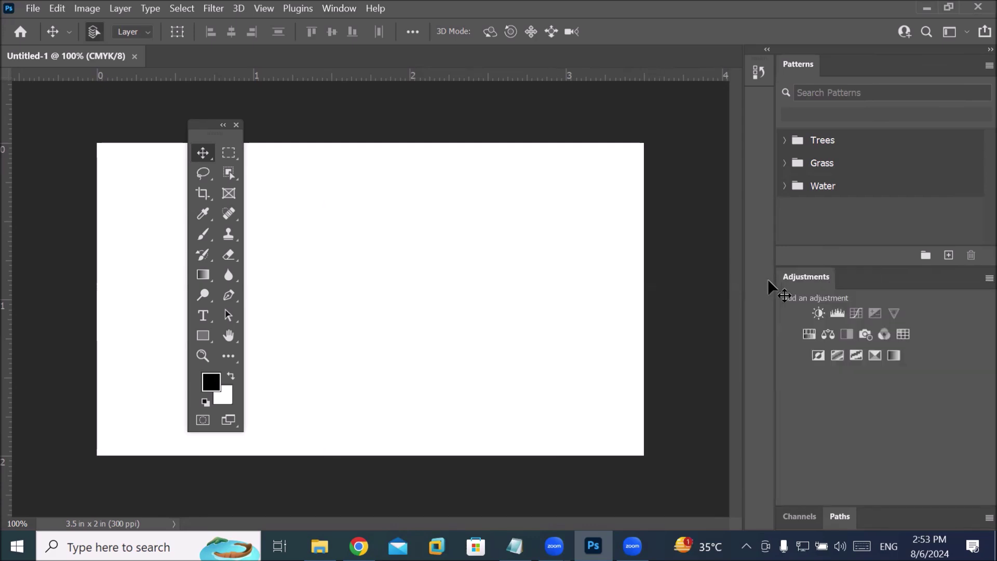
# - Float and close Adjustments, Patterns, Channels and Paths, then close the floating Tools panel
pyautogui.moveTo(805, 277); pyautogui.dragTo(426, 243)
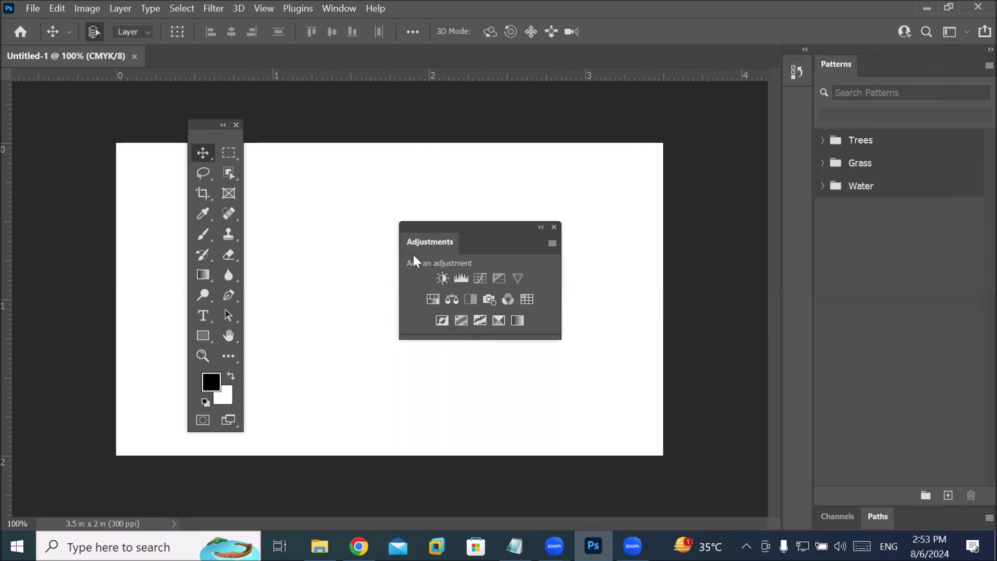
pyautogui.click(554, 227)
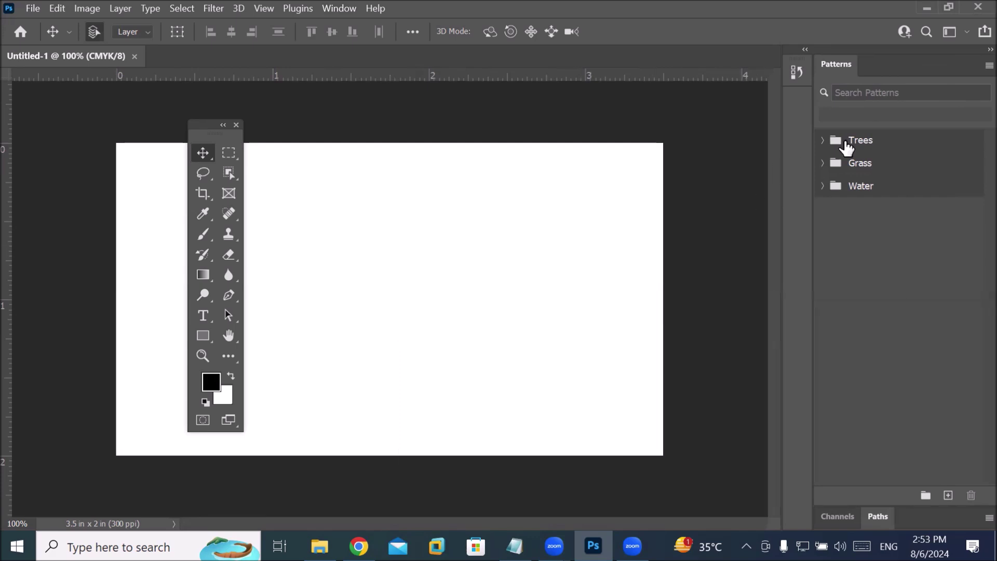
pyautogui.moveTo(839, 67); pyautogui.dragTo(479, 200)
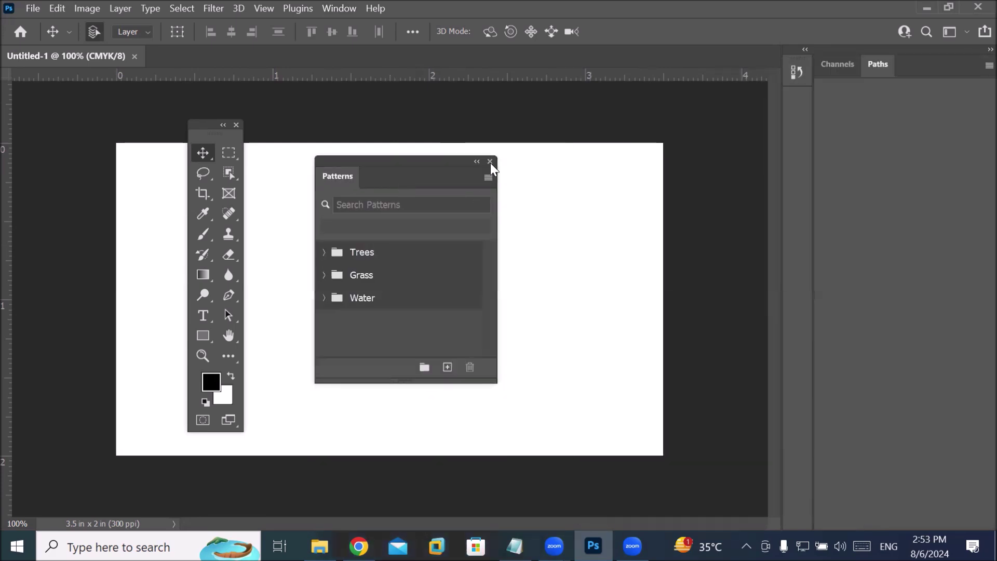
pyautogui.click(490, 162)
pyautogui.moveTo(834, 70); pyautogui.dragTo(436, 221)
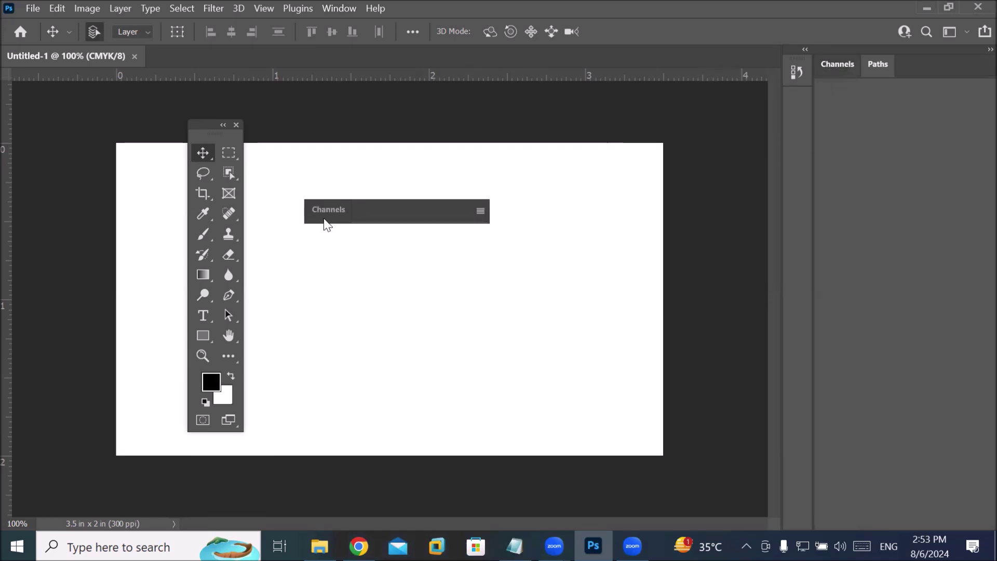
pyautogui.click(458, 199)
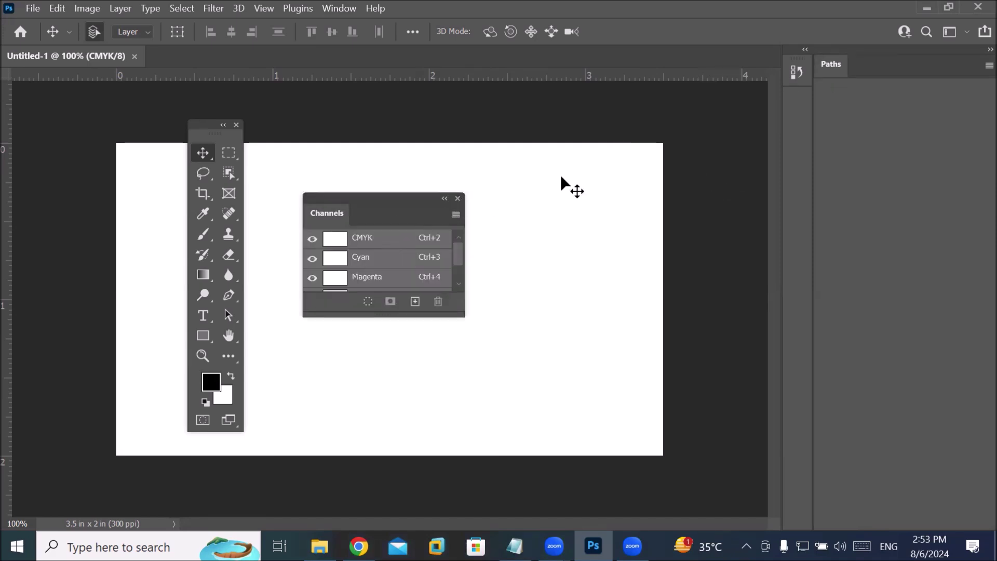
pyautogui.moveTo(832, 63); pyautogui.dragTo(442, 161)
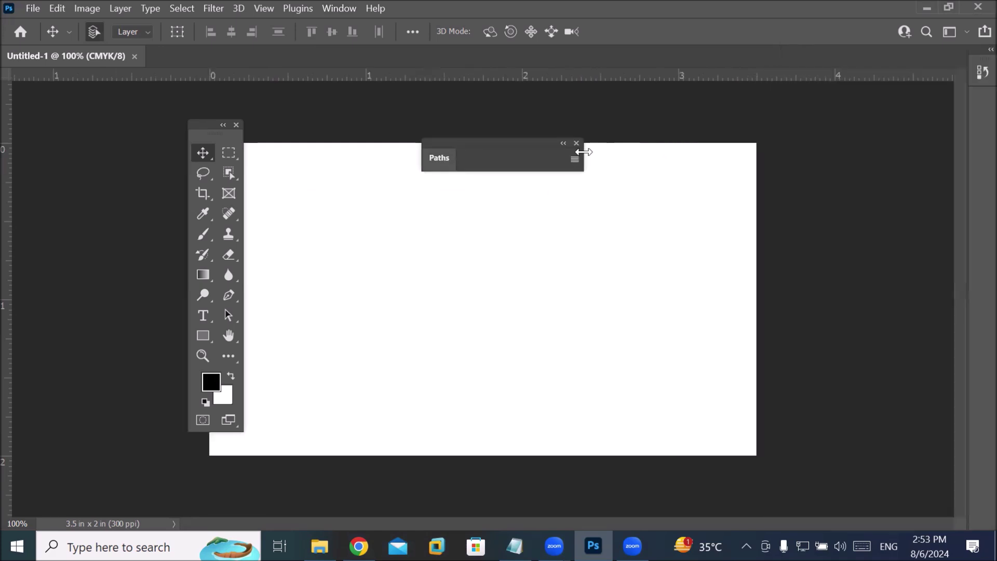
pyautogui.click(582, 146)
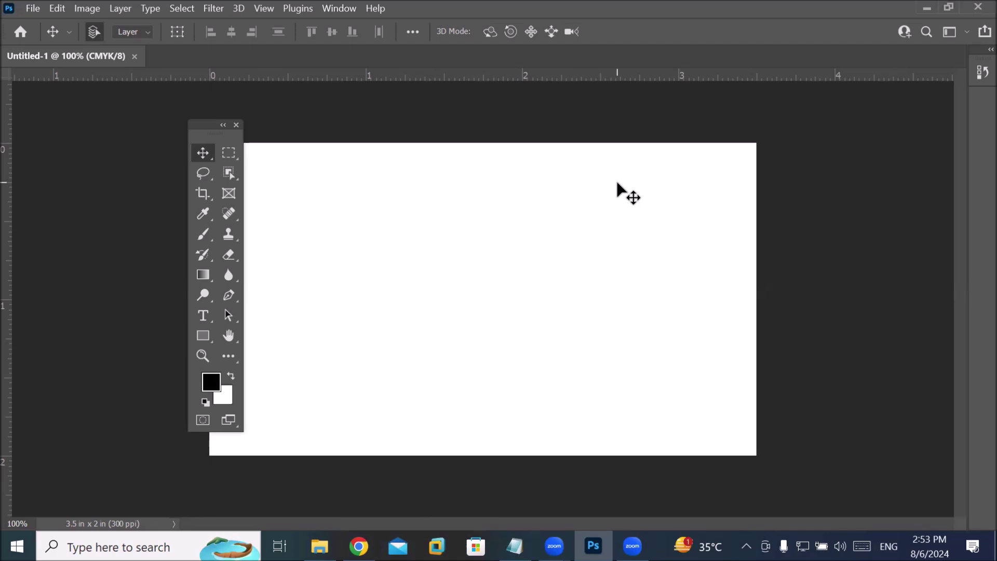
pyautogui.click(236, 125)
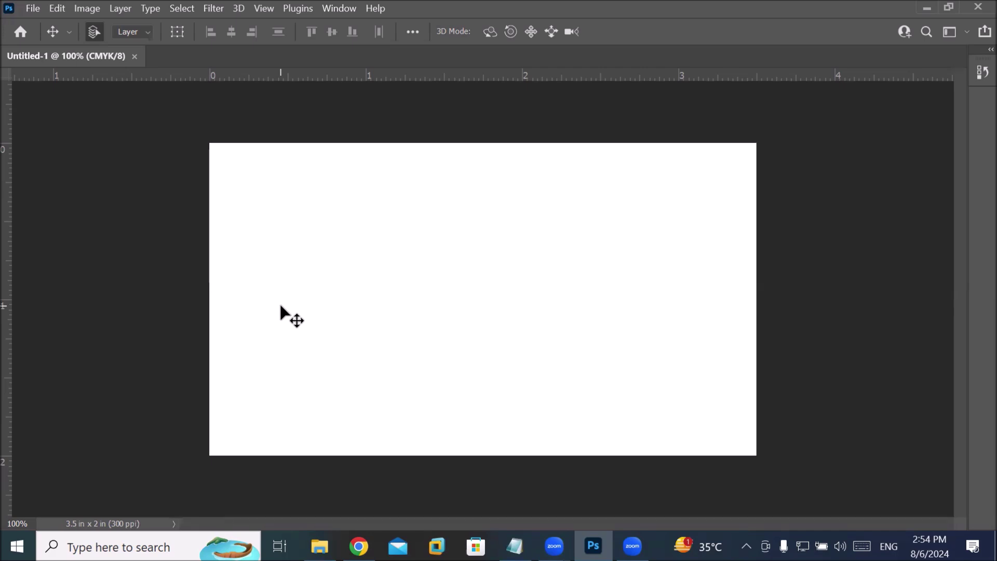
# - Open the Window menu over the empty workspace, with Layers highlighted
pyautogui.click(341, 10)
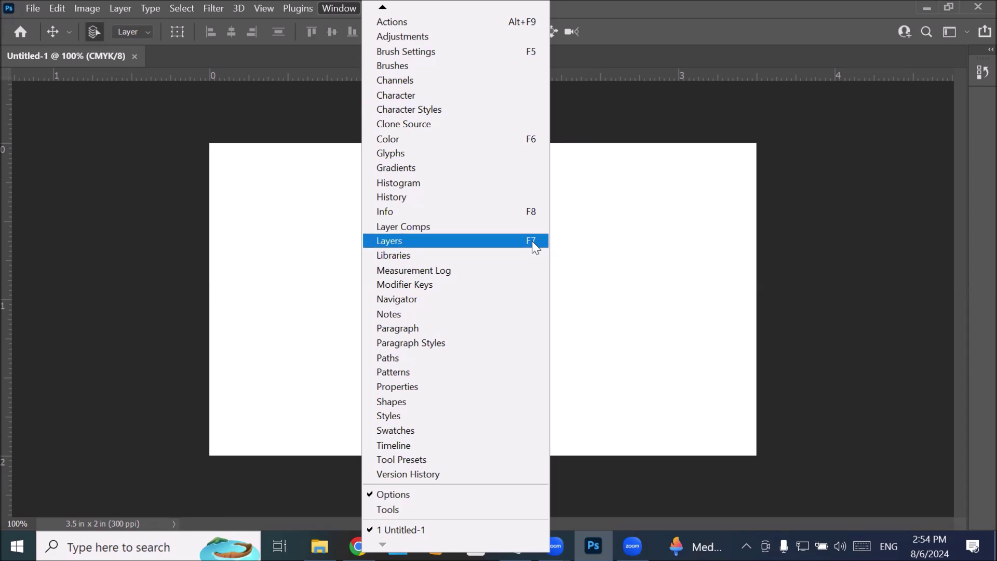
# - Show the Layers panel floating with Background, and pull the History panel out of the dock
pyautogui.click(497, 241)
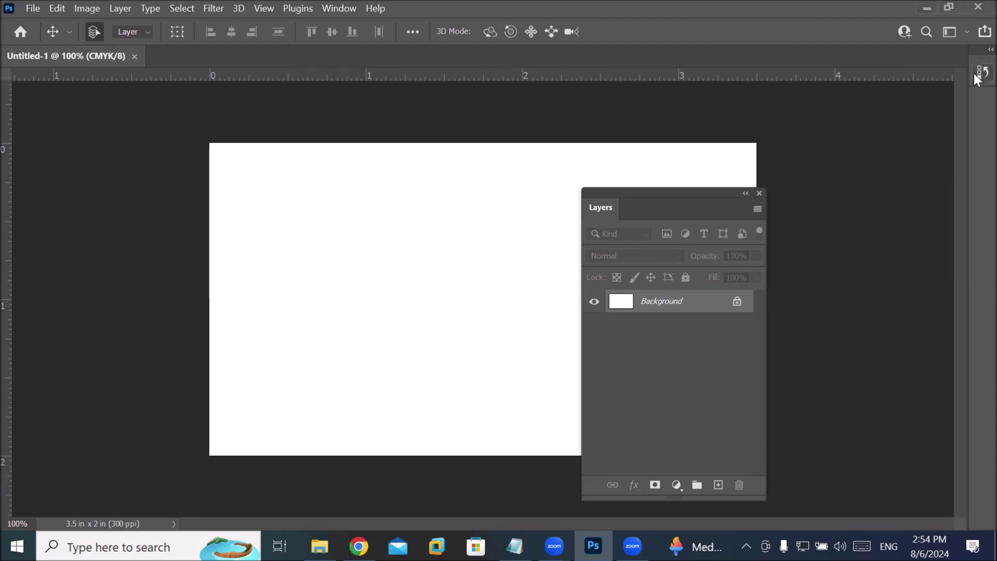
pyautogui.moveTo(980, 73); pyautogui.dragTo(337, 166)
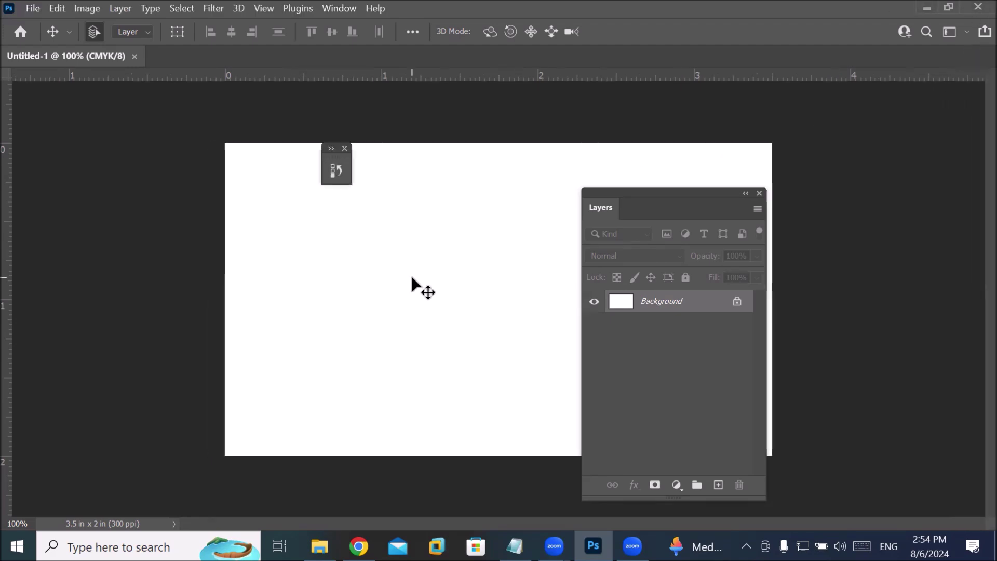
# - Expand the floating History panel, then reset the workspace to the Essentials layout
pyautogui.click(330, 149)
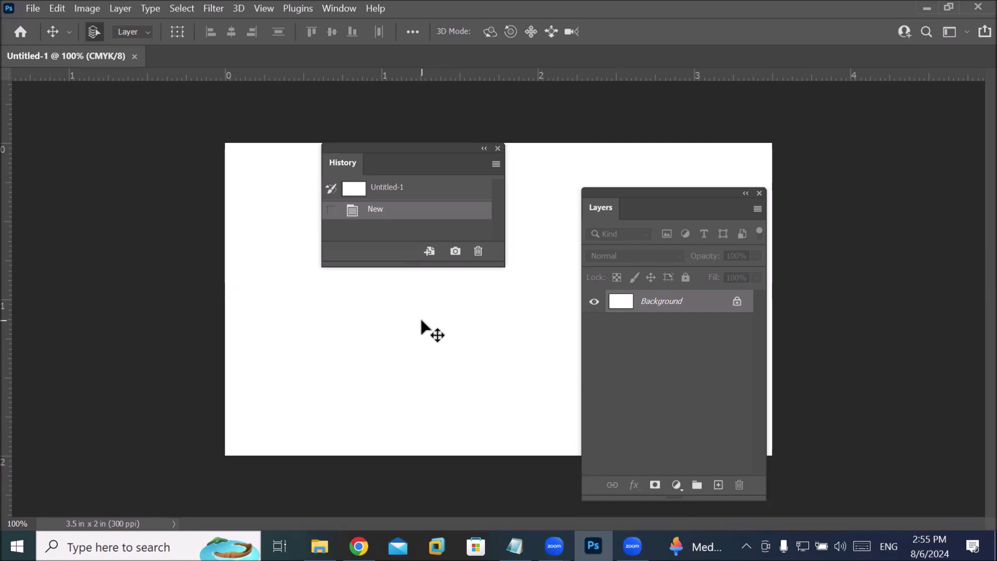
pyautogui.click(341, 11)
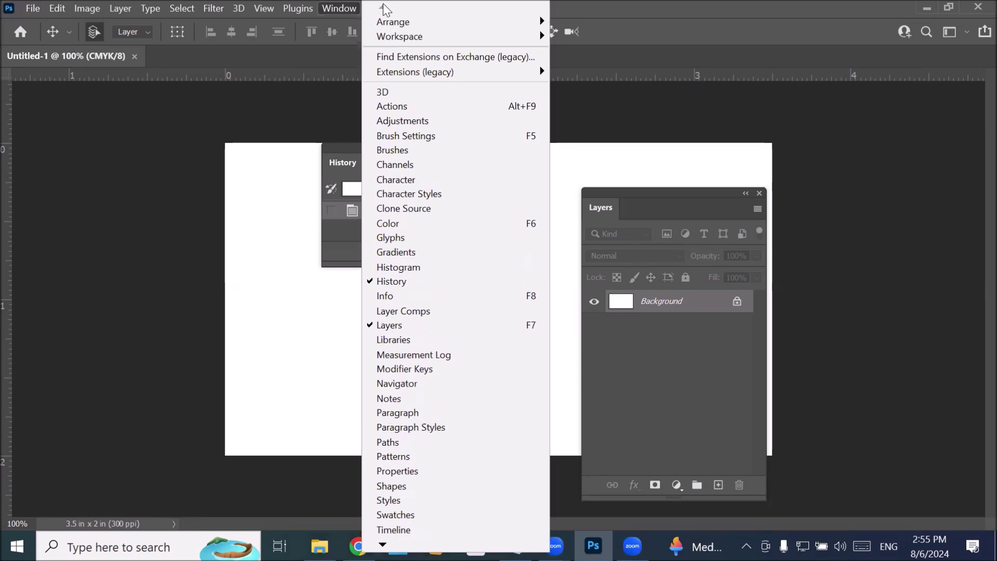
pyautogui.moveTo(400, 37)
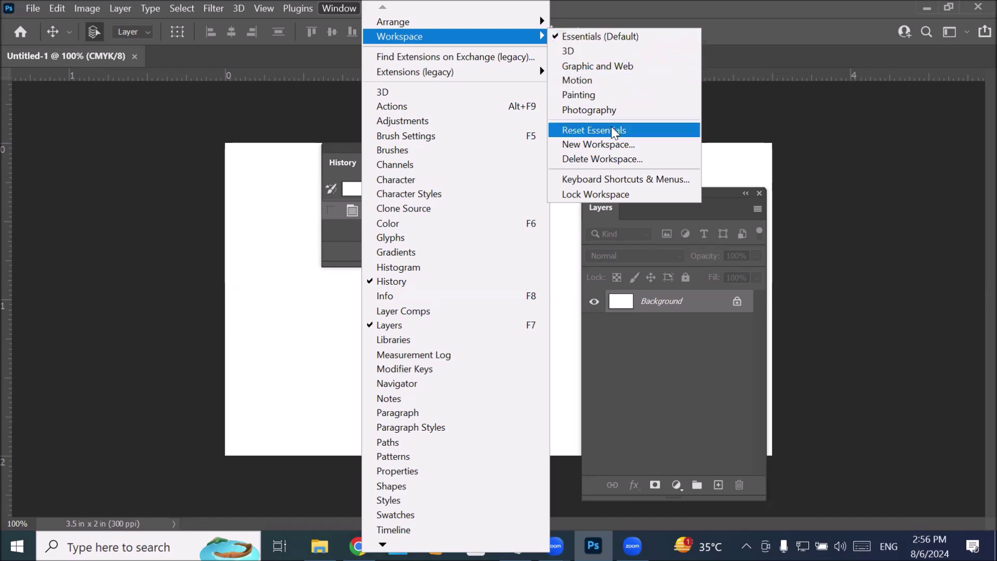
pyautogui.click(639, 132)
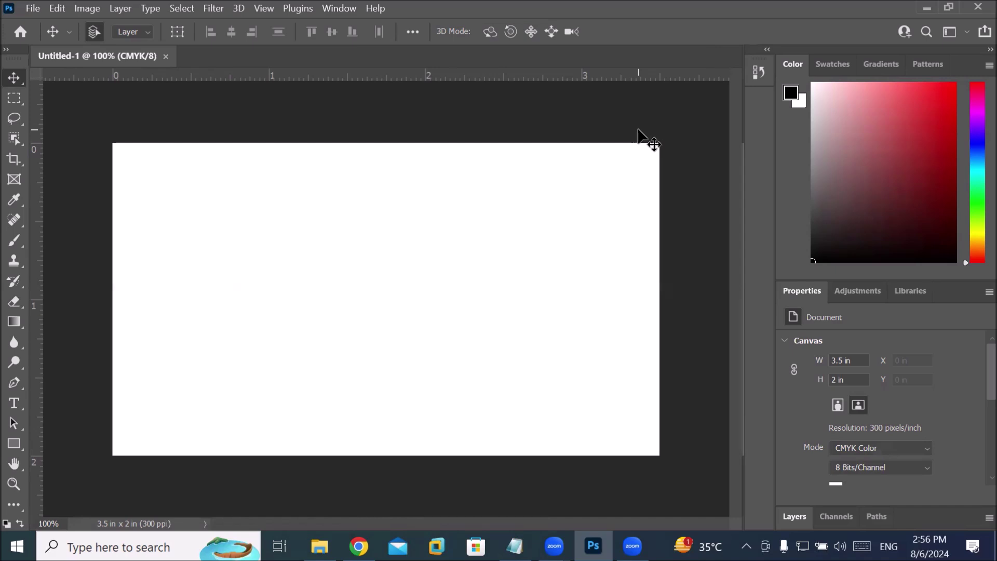
# - Browse the restored Swatches, Gradients, Patterns, Adjustments, Libraries, Channels and Paths panels
pyautogui.click(825, 66)
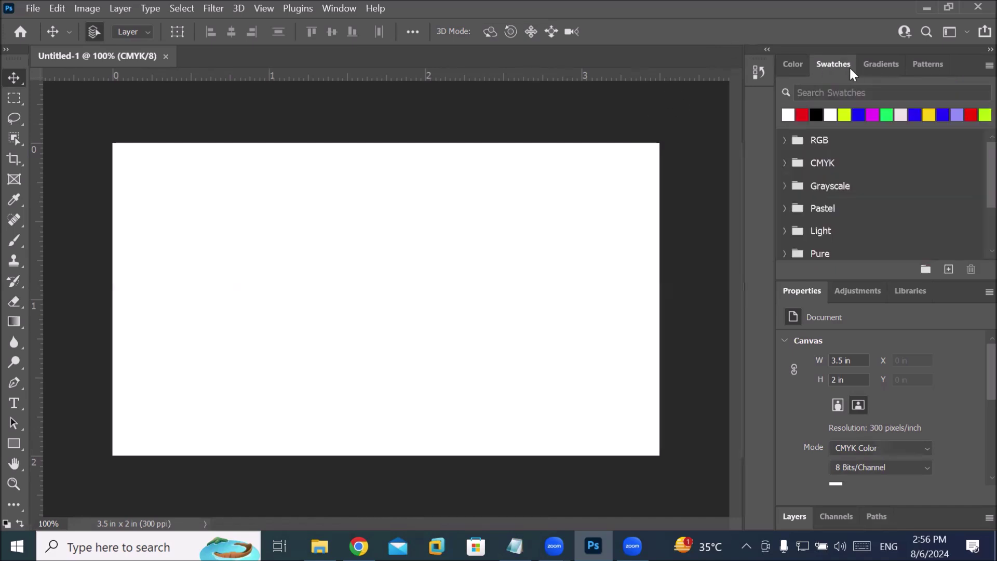
pyautogui.click(873, 64)
pyautogui.click(934, 71)
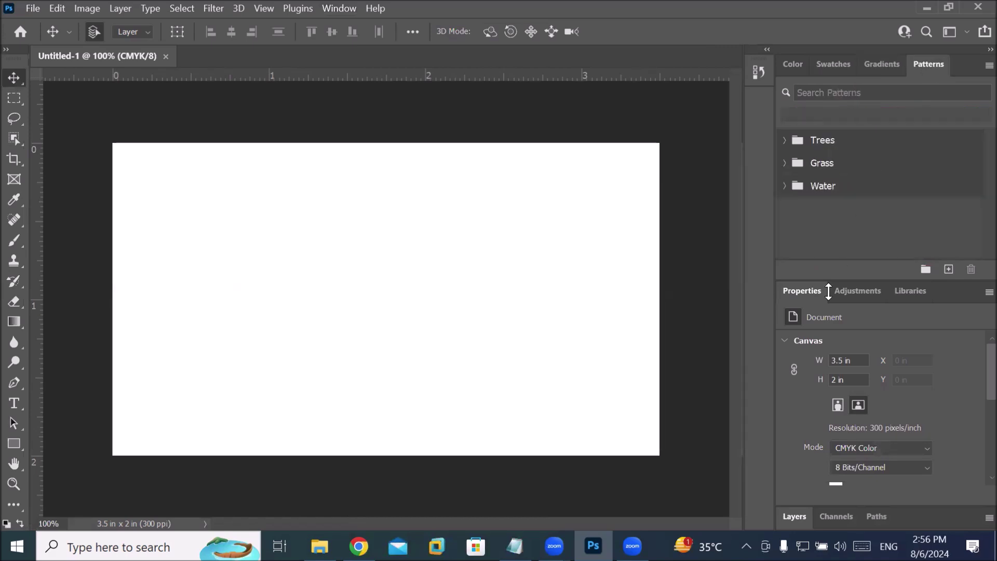
pyautogui.click(858, 290)
pyautogui.click(910, 292)
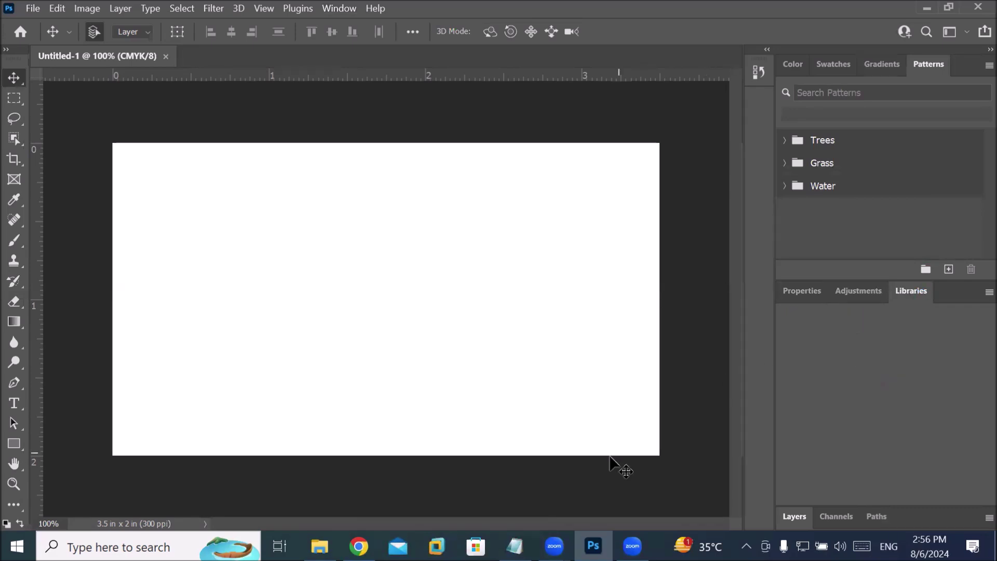
pyautogui.click(783, 516)
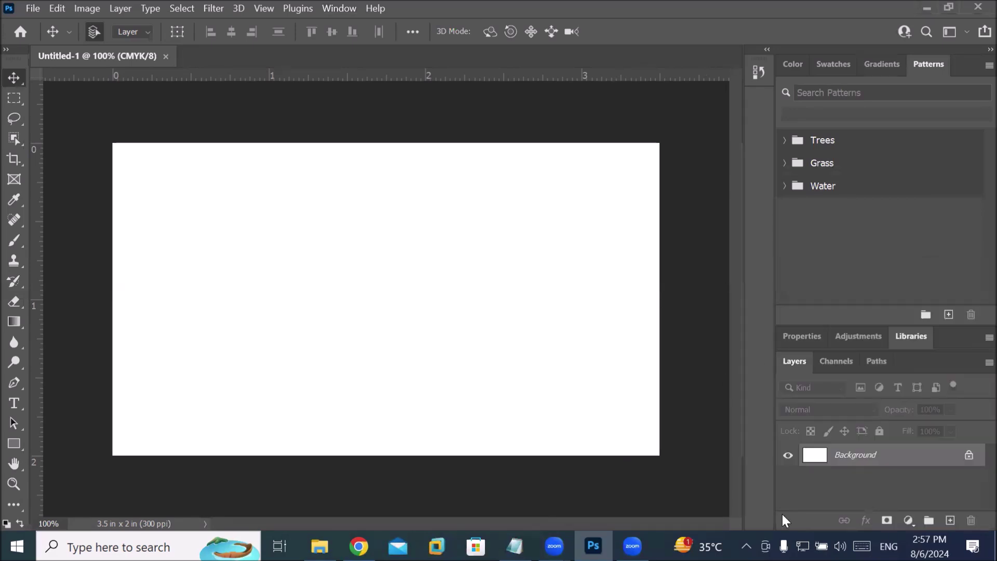
pyautogui.click(837, 359)
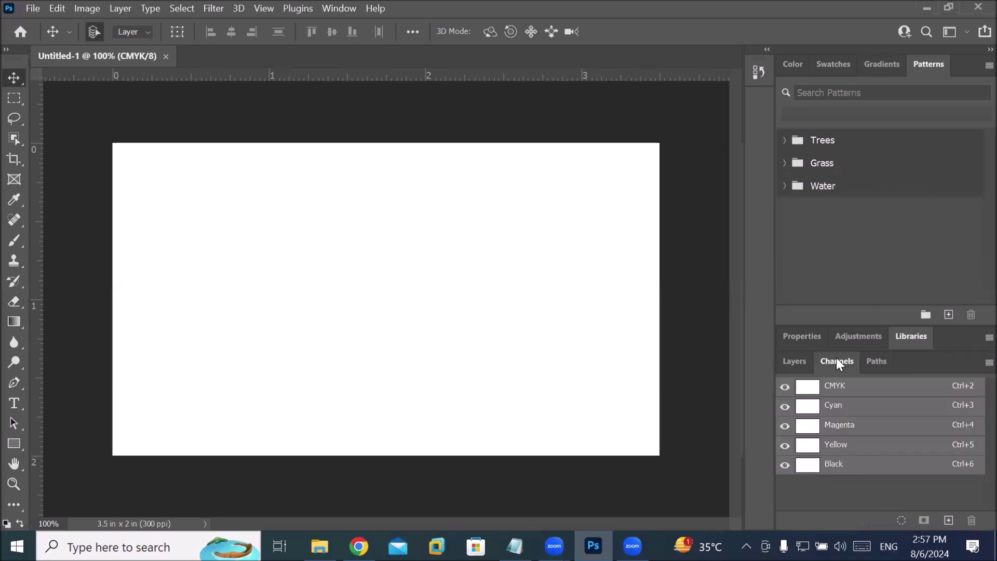
pyautogui.click(874, 363)
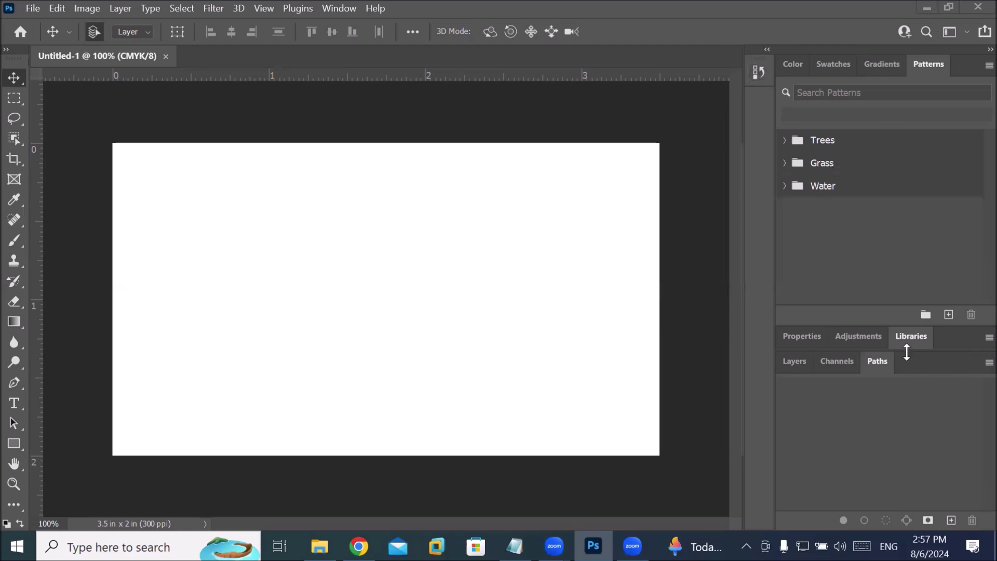
# - Move the Properties panel into the top group as its first tab
pyautogui.click(803, 338)
pyautogui.moveTo(804, 322); pyautogui.dragTo(819, 67)
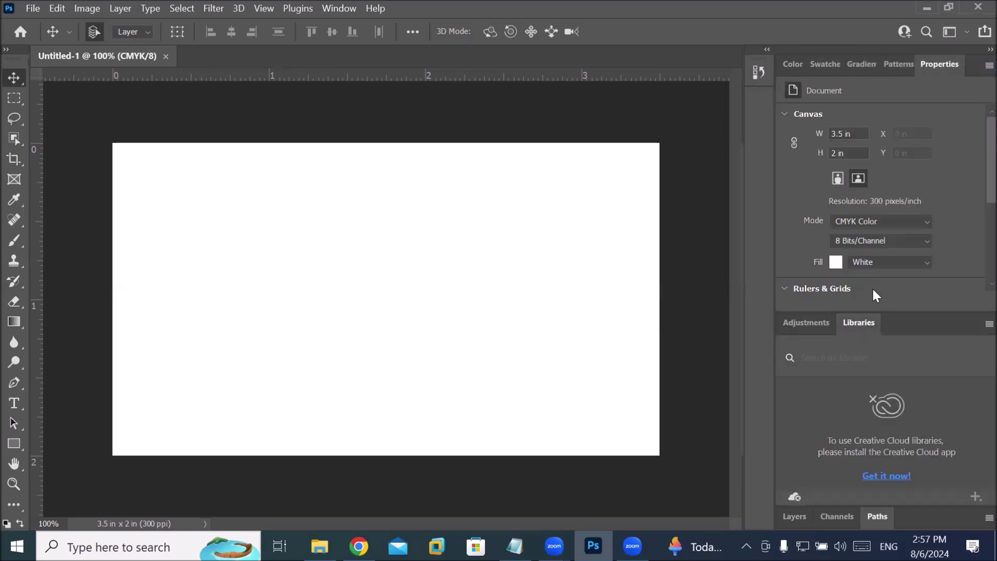
pyautogui.moveTo(940, 64); pyautogui.dragTo(806, 65)
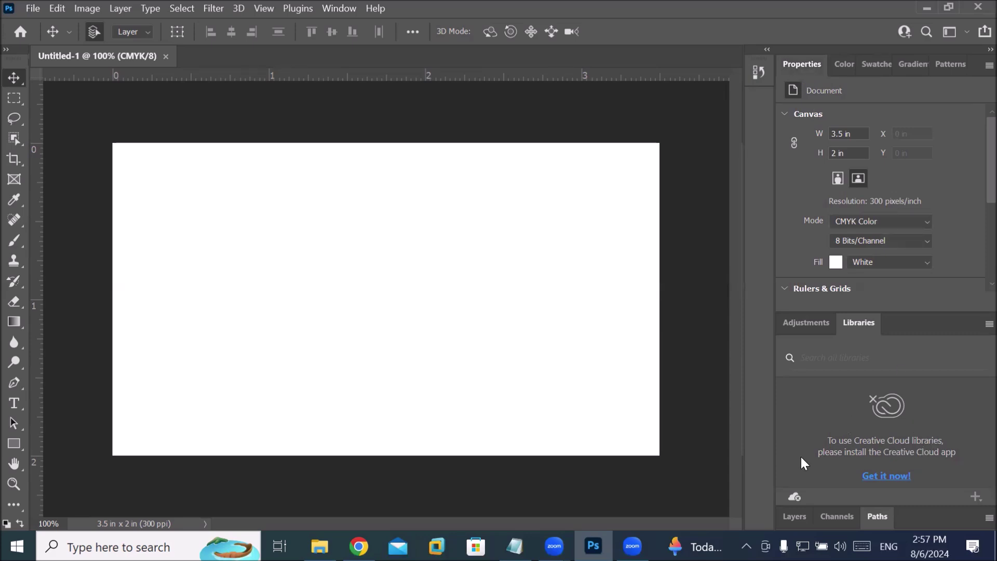
# - Expand the Layers group, view Channels and Paths, and float the Layers panel over the canvas
pyautogui.click(795, 515)
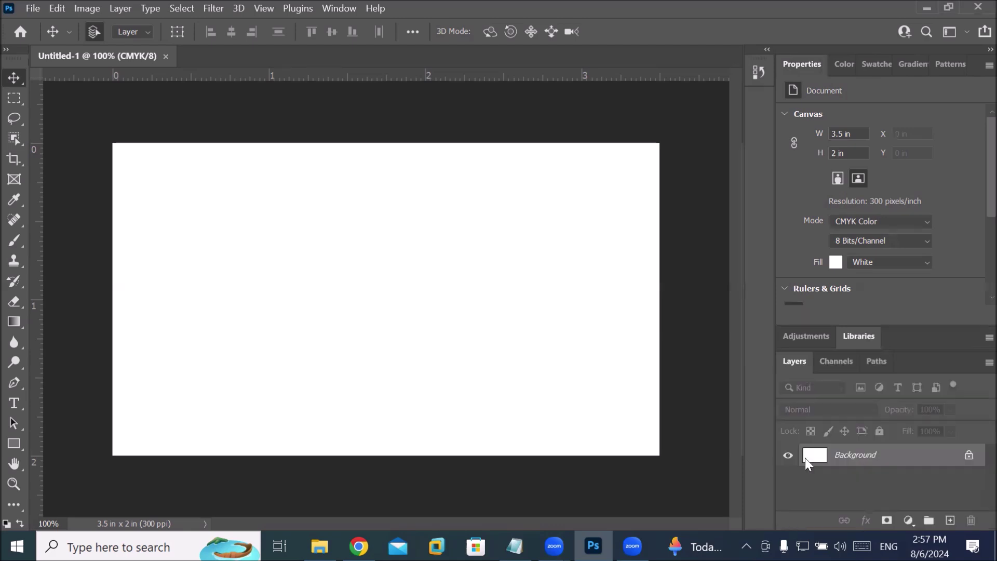
pyautogui.click(821, 370)
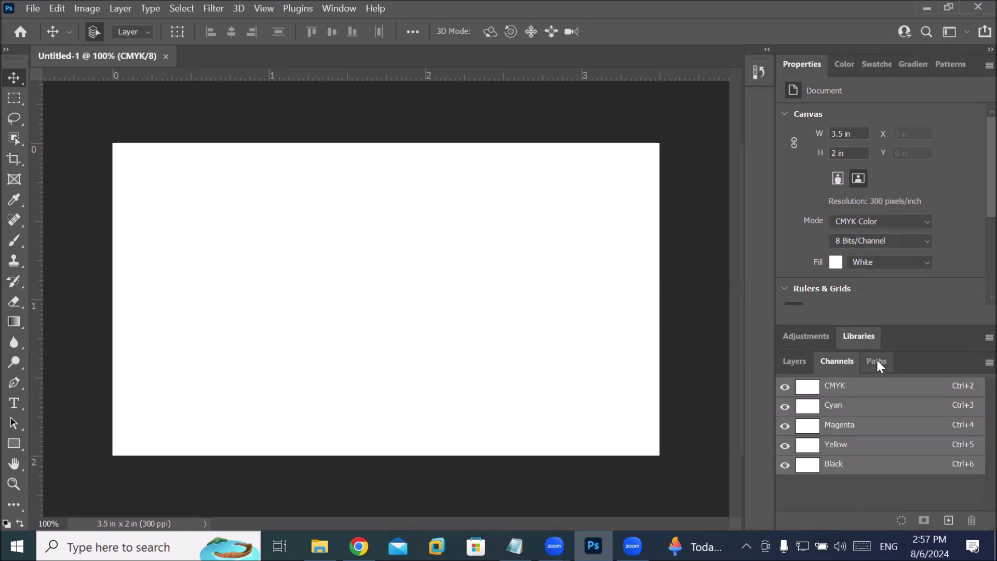
pyautogui.click(877, 363)
pyautogui.moveTo(797, 366)
pyautogui.mouseDown()
pyautogui.moveTo(426, 310)
pyautogui.moveTo(384, 278)
pyautogui.mouseUp()
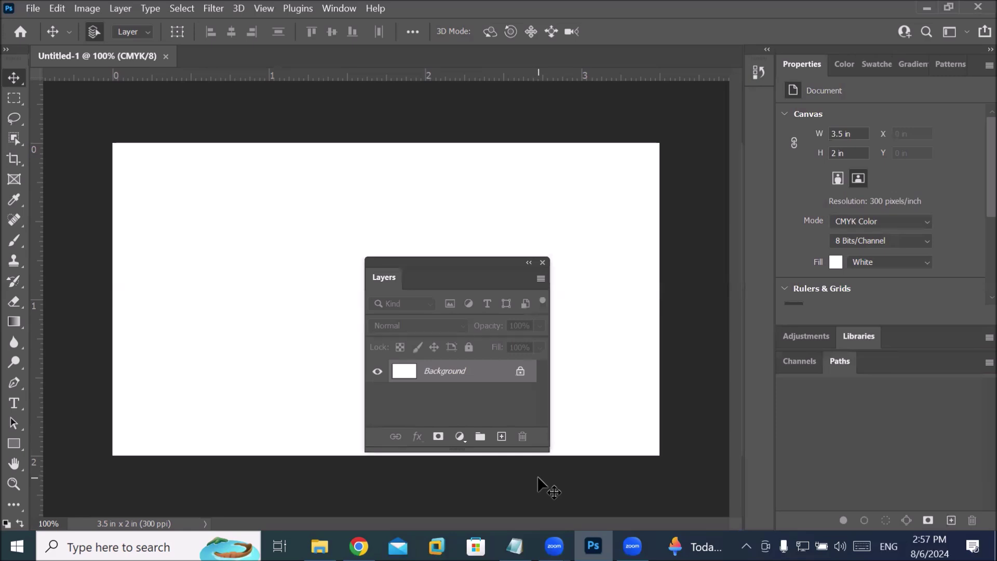
# - Float and close Adjustments, regroup Properties with Libraries, and open the Window menu
pyautogui.click(799, 338)
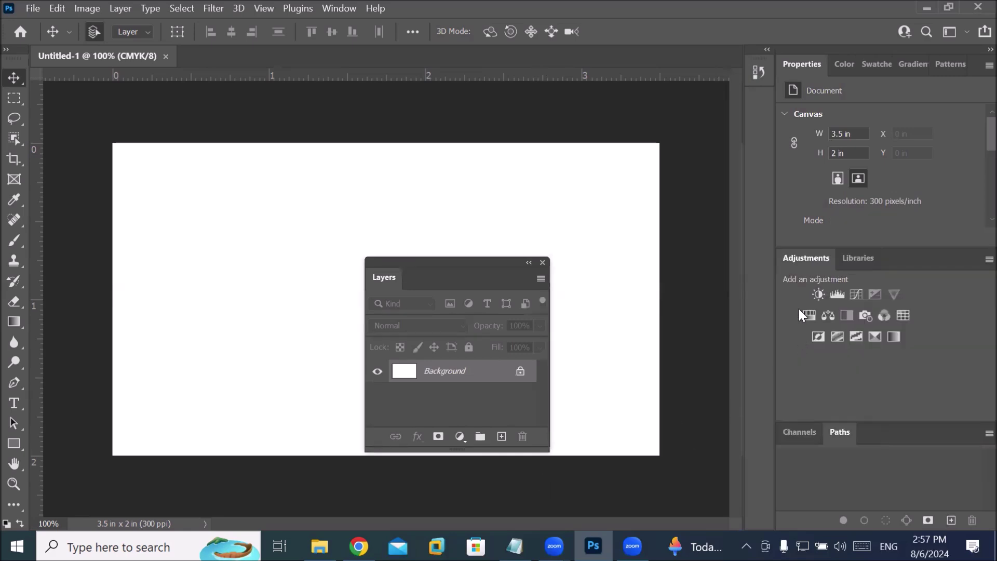
pyautogui.moveTo(797, 254)
pyautogui.mouseDown()
pyautogui.moveTo(169, 123)
pyautogui.moveTo(213, 125)
pyautogui.mouseUp()
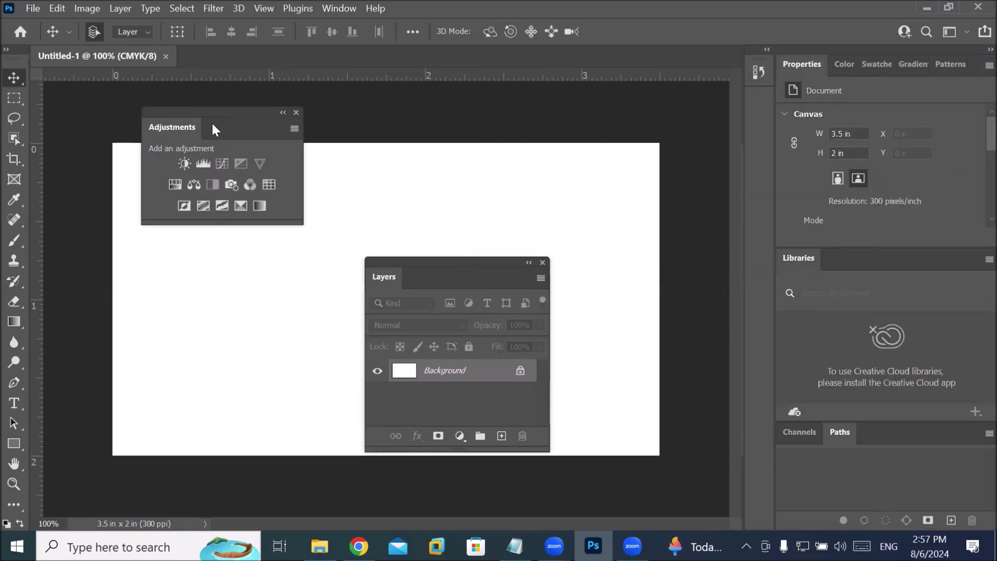
pyautogui.click(296, 112)
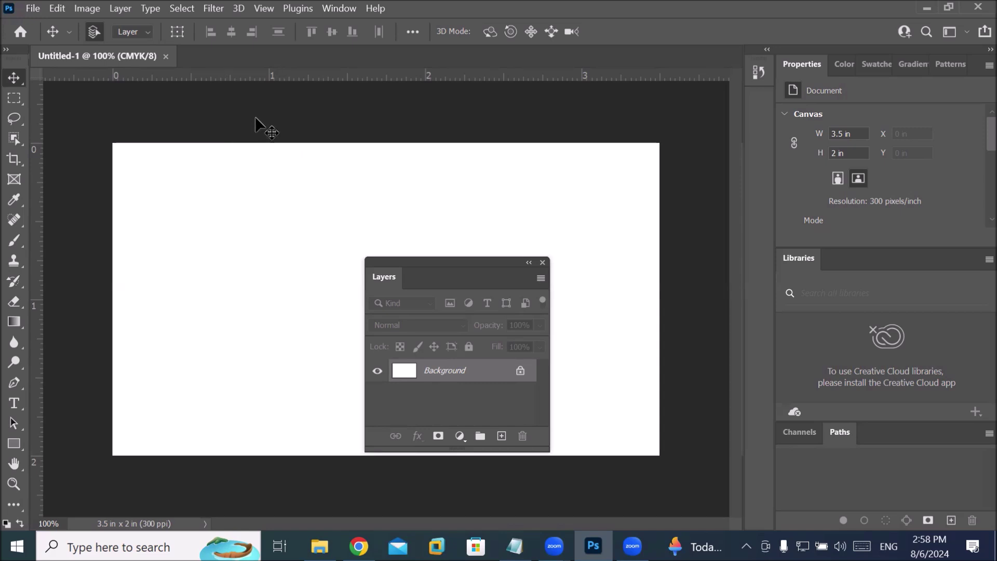
pyautogui.moveTo(802, 64); pyautogui.dragTo(829, 257)
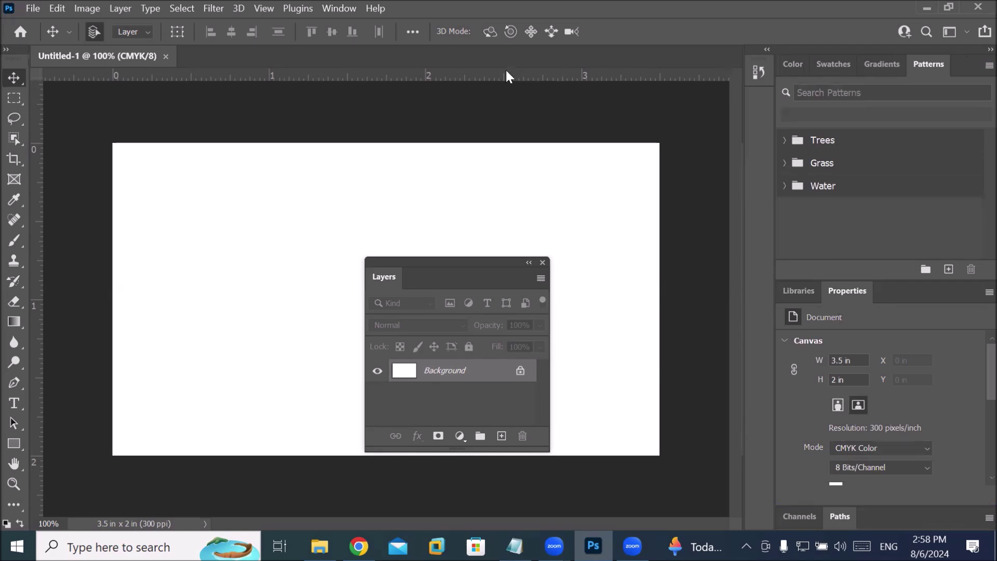
pyautogui.click(341, 8)
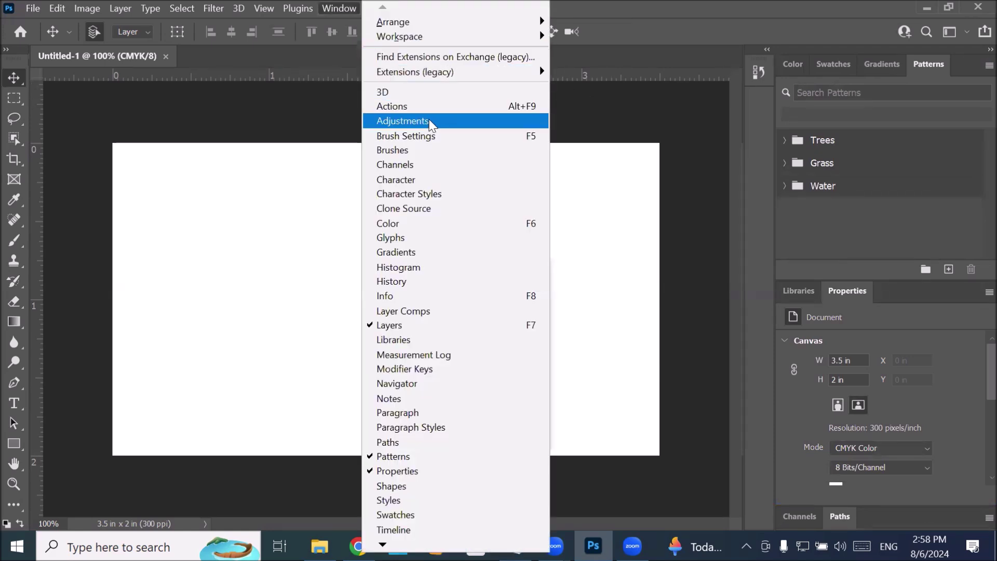
# - Dock Adjustments into the Libraries/Properties group and return Layers as the first tab beside Channels and Paths
pyautogui.click(440, 125)
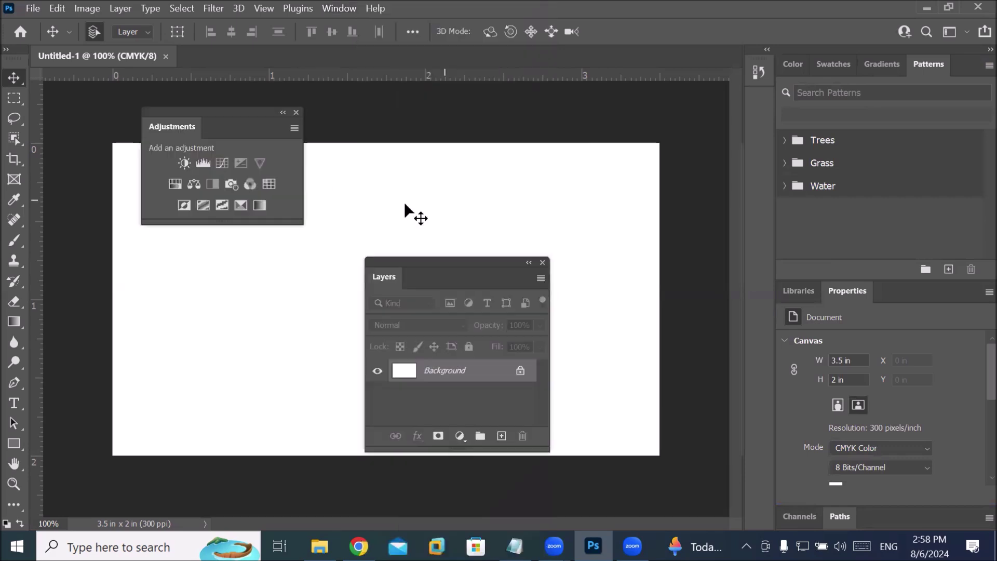
pyautogui.moveTo(234, 111); pyautogui.dragTo(694, 237)
pyautogui.moveTo(789, 247); pyautogui.dragTo(915, 285)
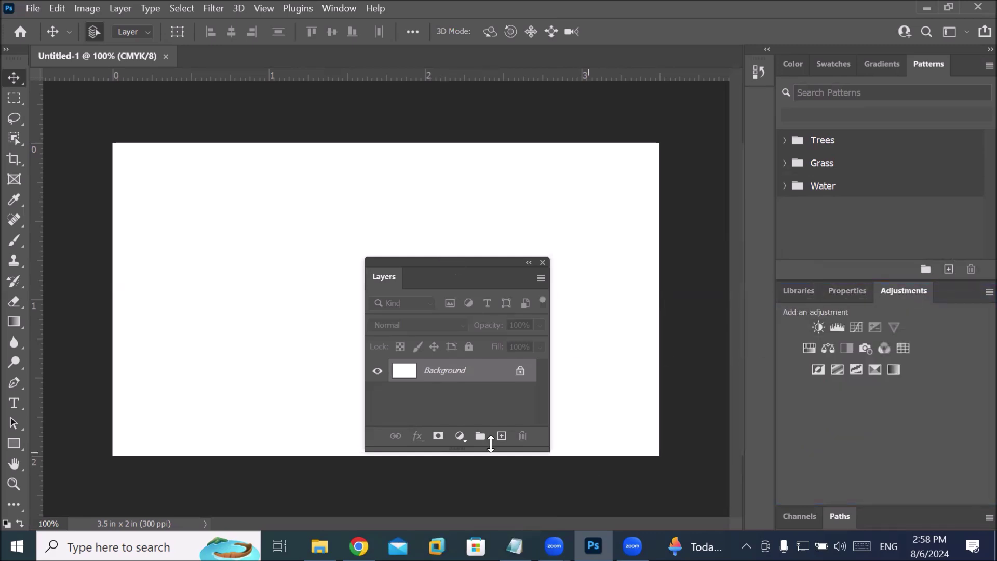
pyautogui.moveTo(459, 261); pyautogui.dragTo(868, 513)
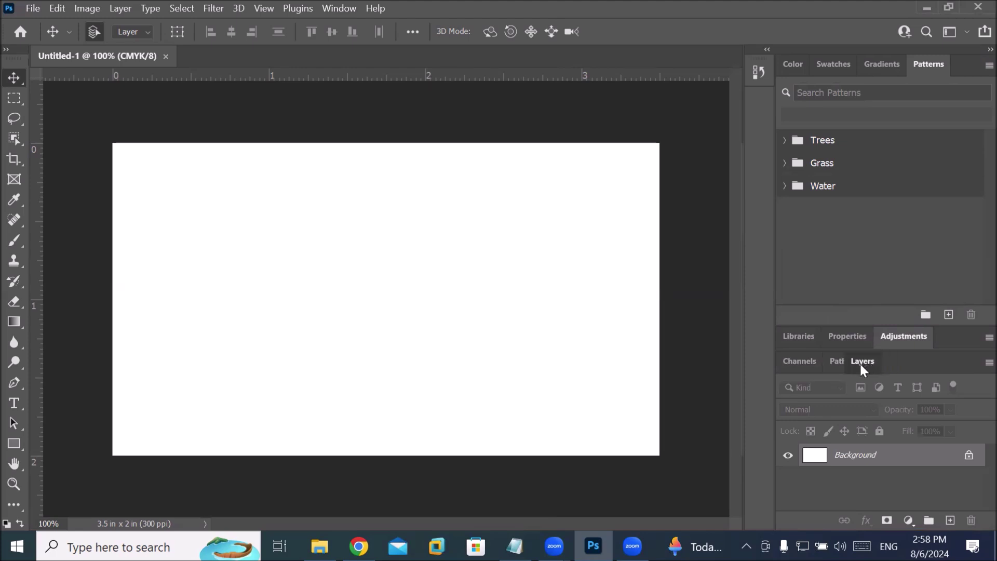
pyautogui.moveTo(841, 370); pyautogui.dragTo(795, 370)
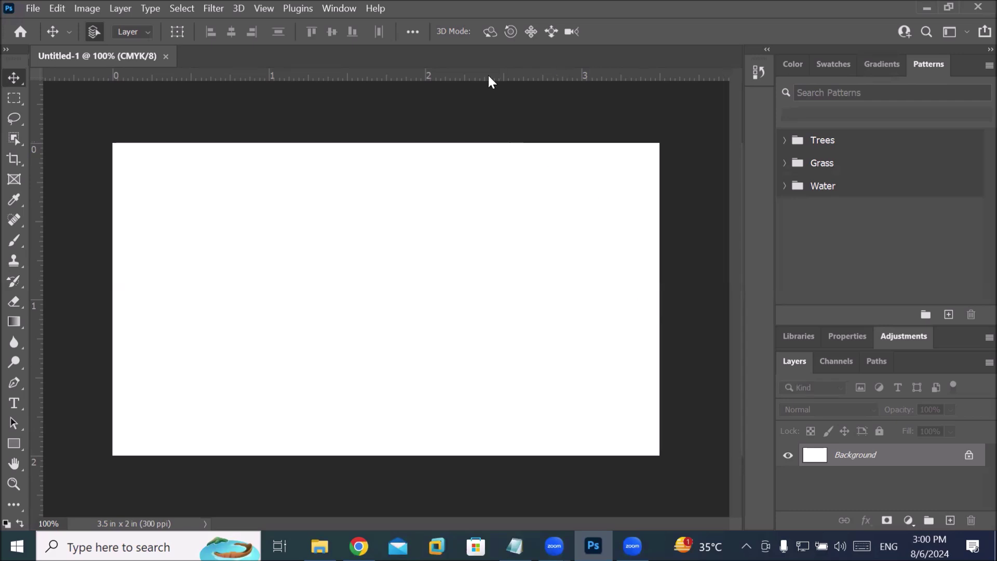
# - Open the Window menu to view the workspace choices and panel list
pyautogui.click(342, 9)
pyautogui.moveTo(400, 36)
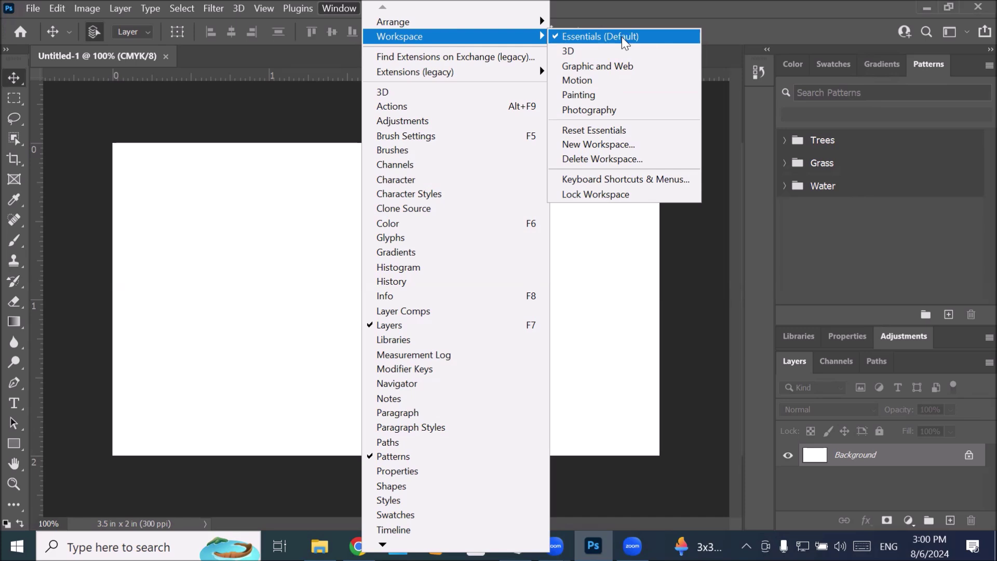
# - Show the Brushes panel, grouped with Brush Settings, floating over the middle of the canvas
pyautogui.click(312, 228)
pyautogui.click(335, 8)
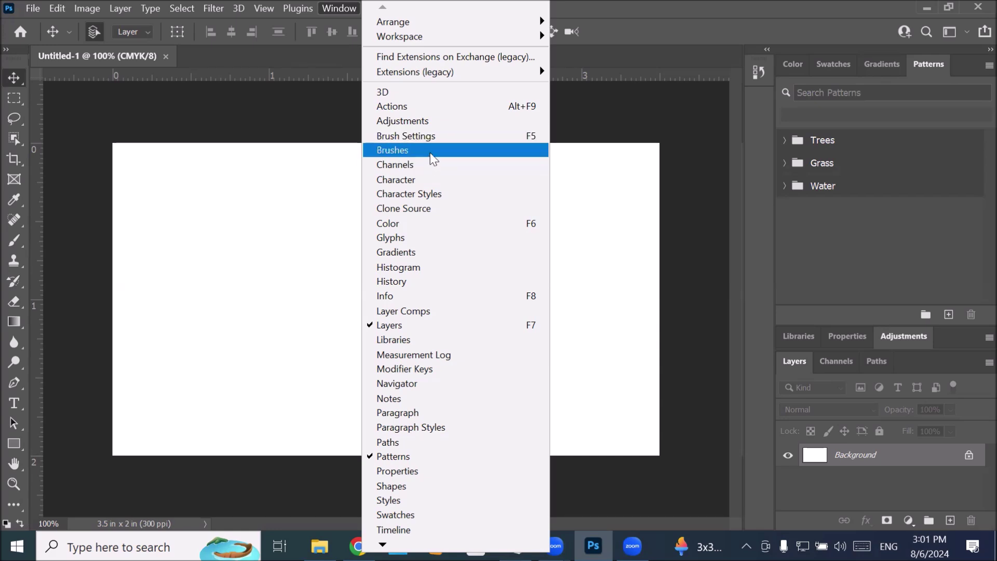
pyautogui.click(431, 155)
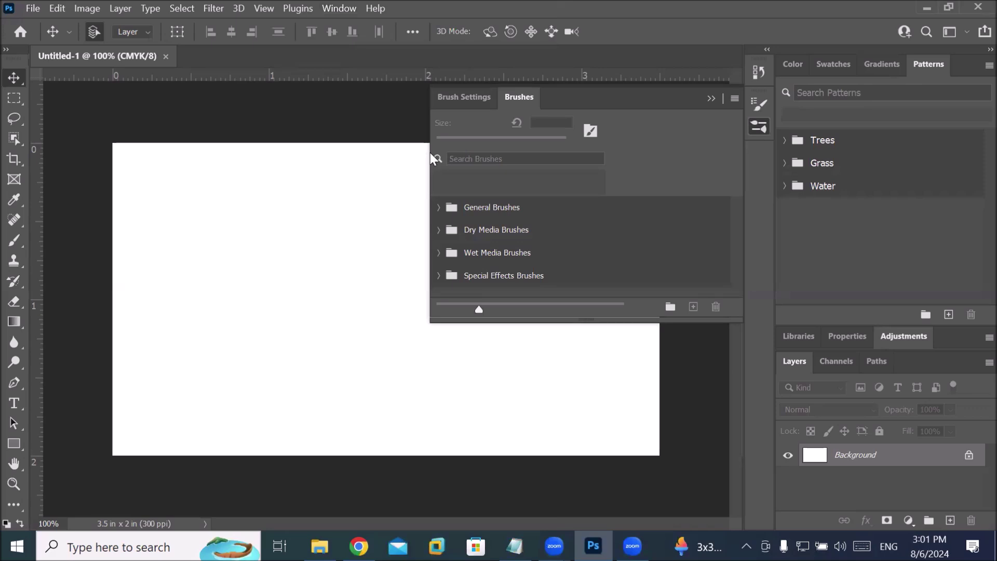
pyautogui.moveTo(586, 106); pyautogui.dragTo(456, 145)
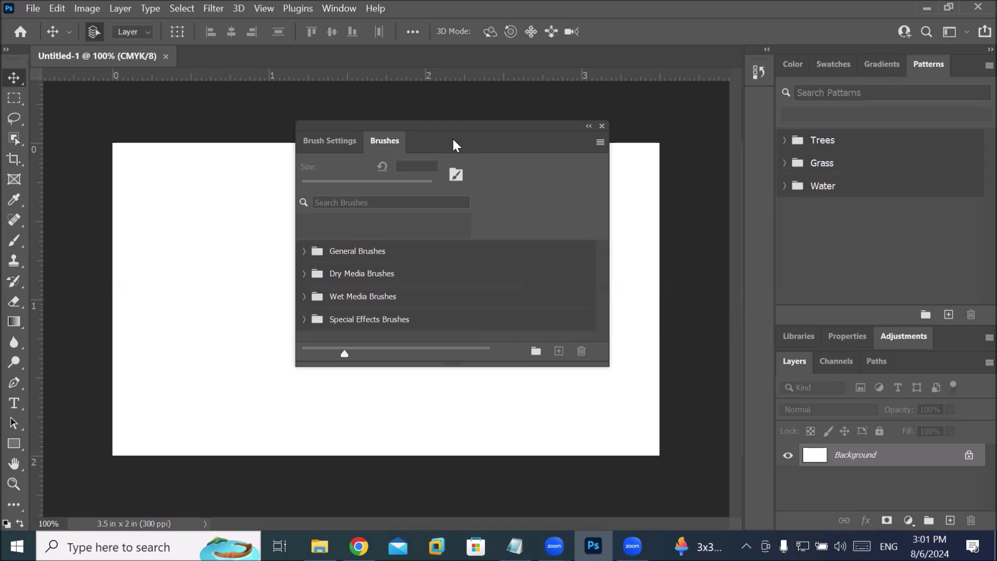
# - Reset the Essentials workspace so the floating Brushes panel disappears
pyautogui.click(343, 10)
pyautogui.moveTo(400, 36)
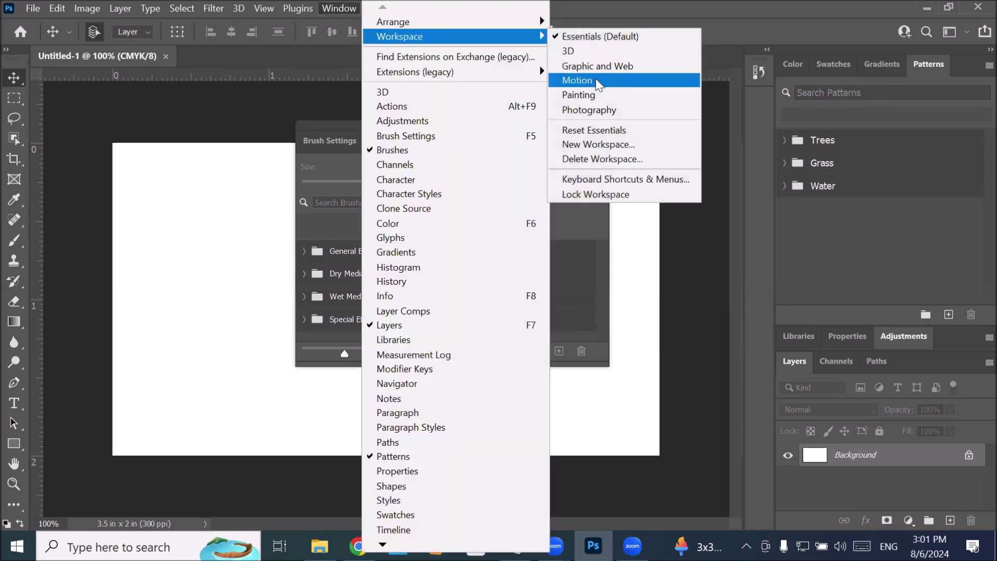
pyautogui.click(648, 133)
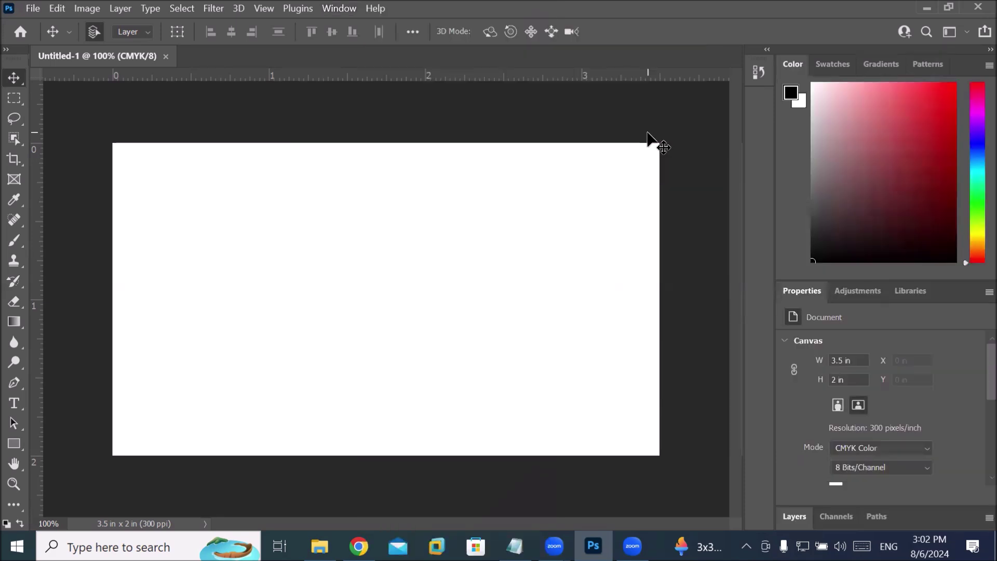